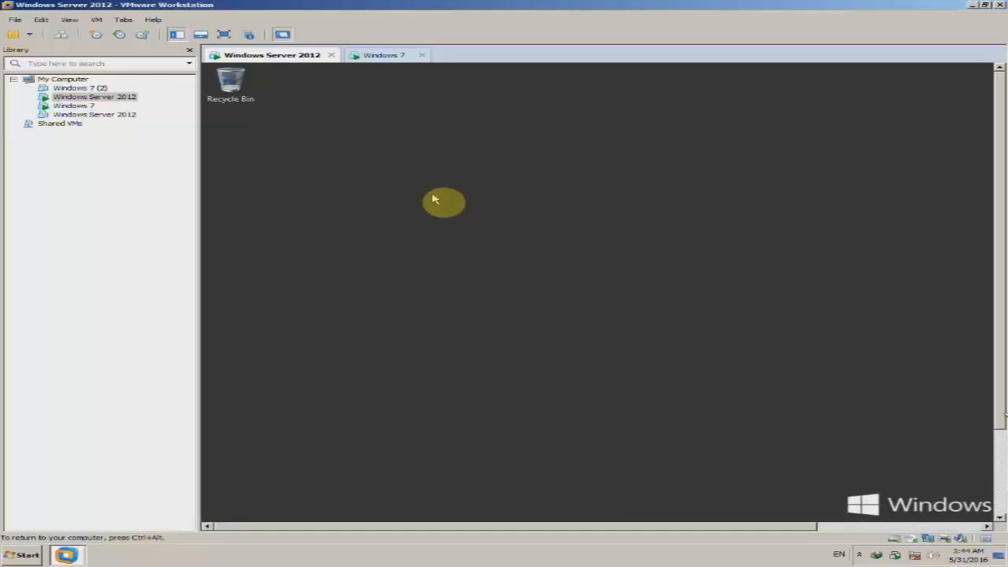
Show the Windows Server 2012 VM full screen and refresh its desktop.
click(224, 34)
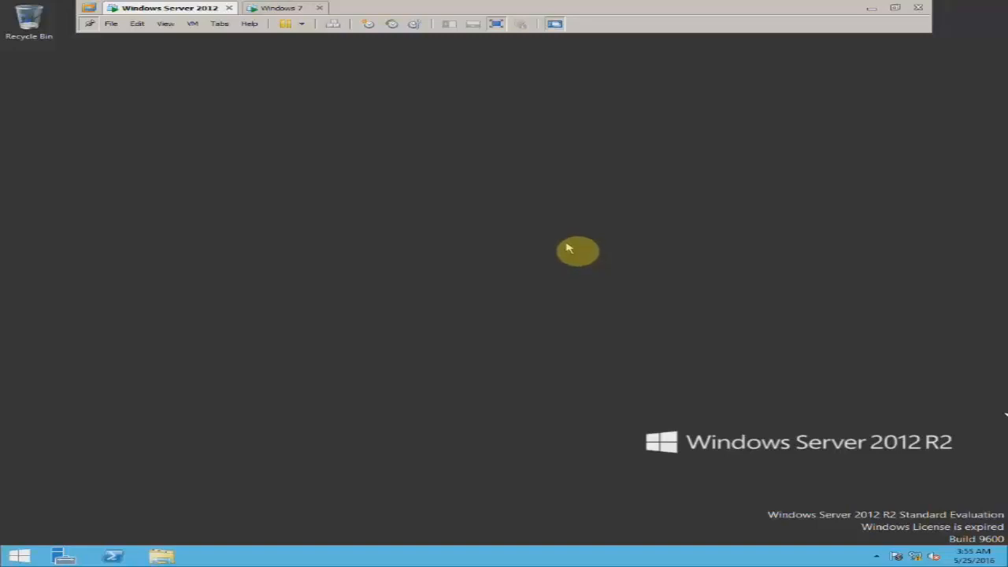
right_click(581, 219)
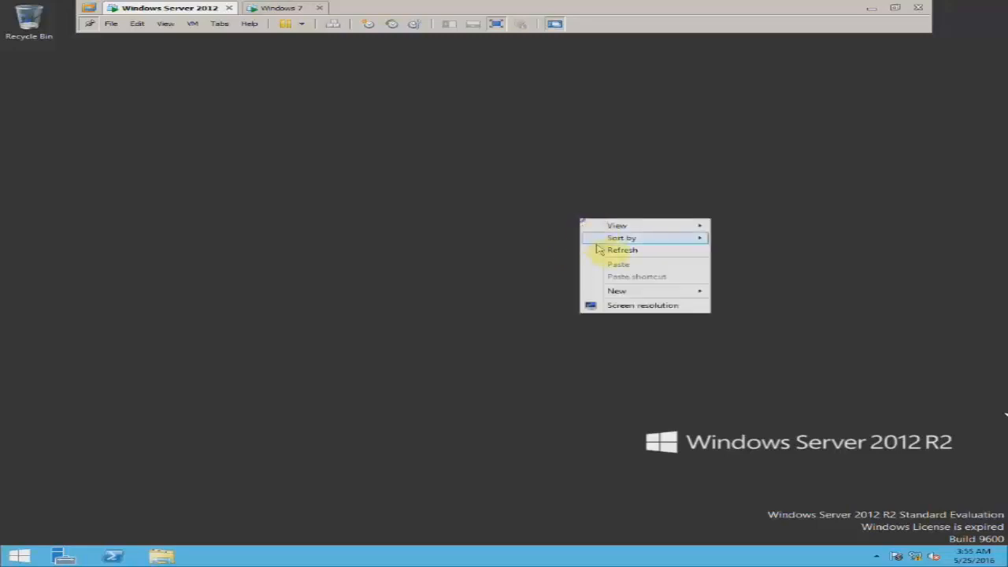
click(592, 250)
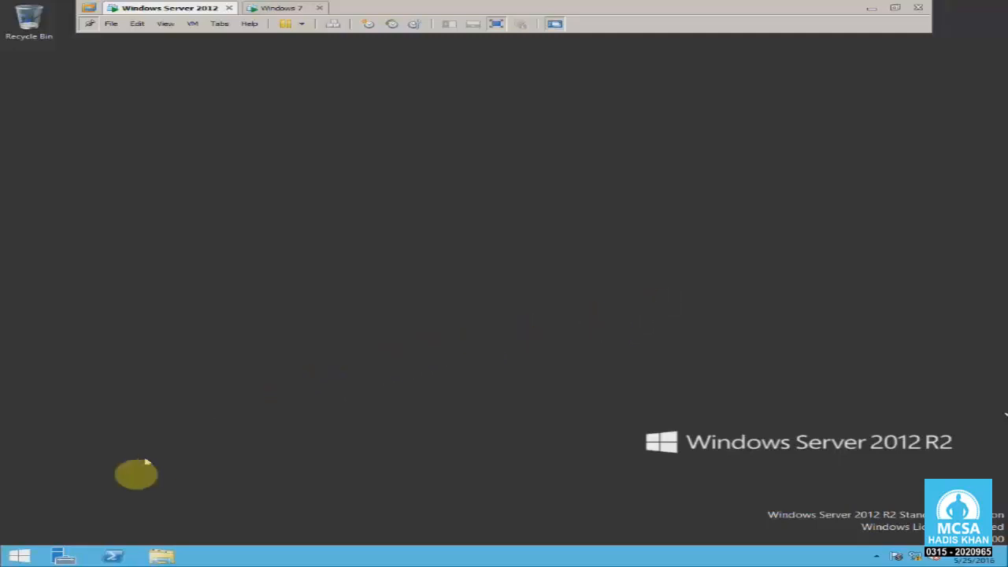
Open Server Manager as a smaller window and glance at the VM snapshot options.
click(63, 556)
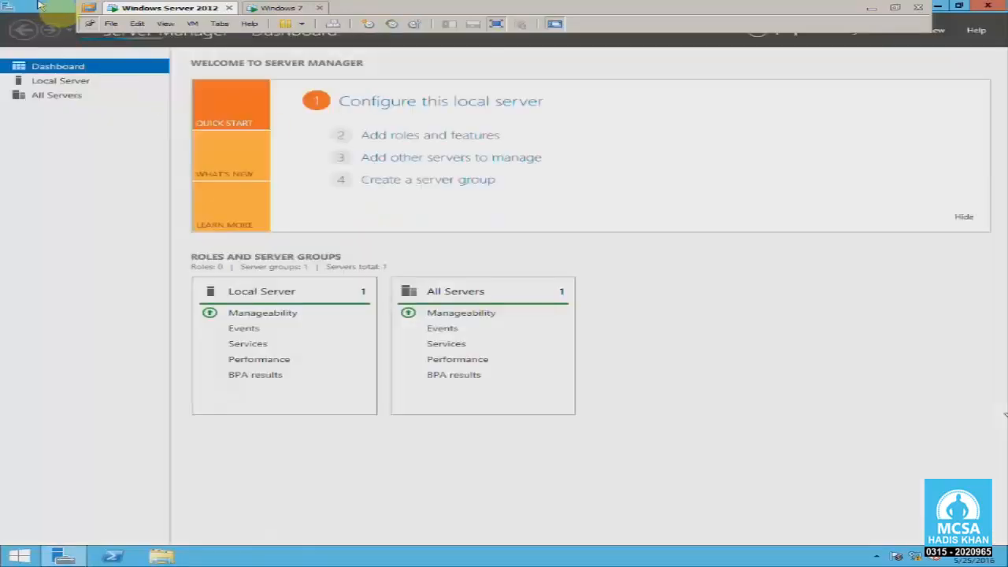
double_click(40, 4)
drag(212, 50, 218, 59)
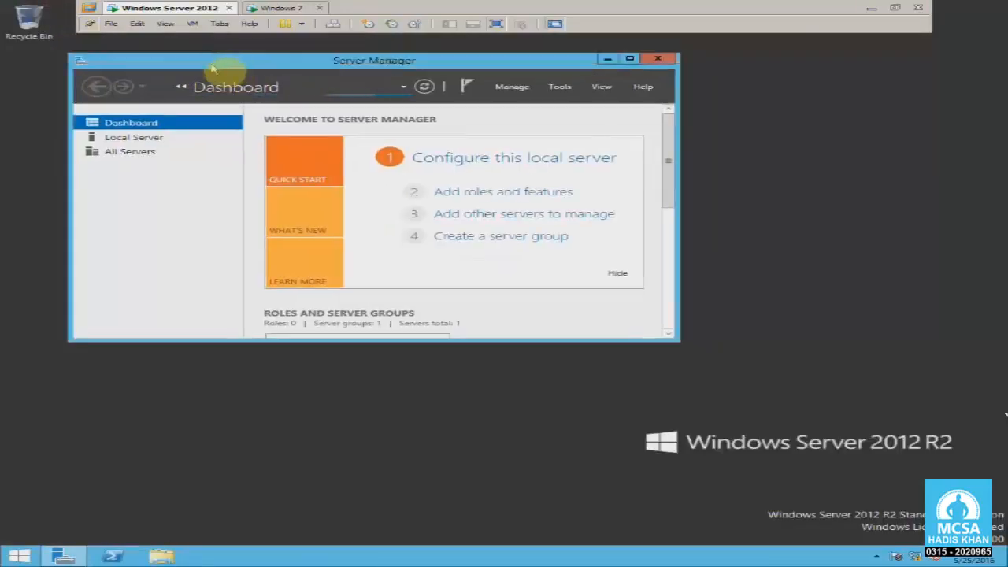
click(193, 23)
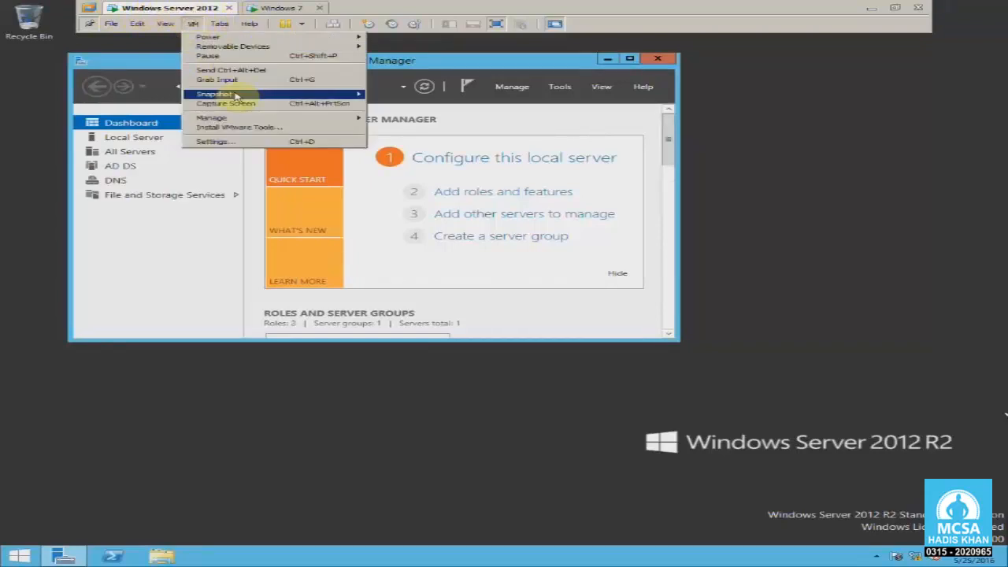
mouse_move(236, 94)
click(752, 174)
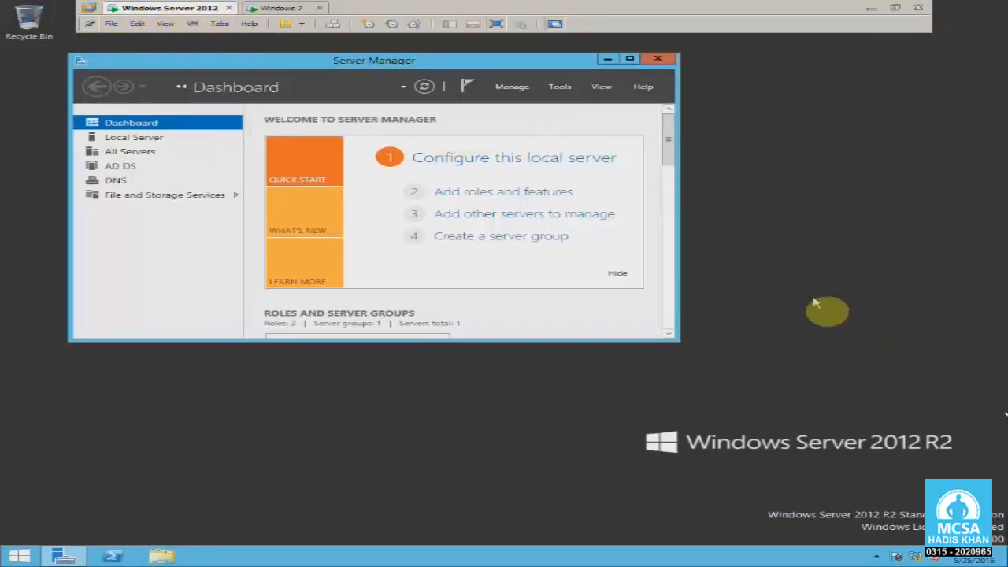
Check Ethernet0's details (IPv4 10.0.0.10, DNS 10.0.0.10), close everything, and move to Windows 7.
right_click(913, 545)
click(858, 543)
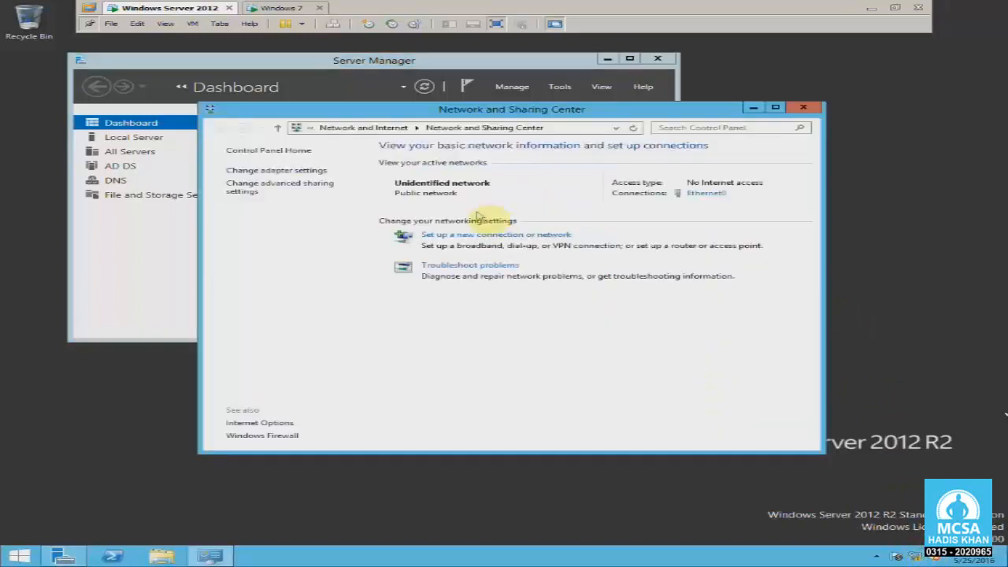
click(288, 172)
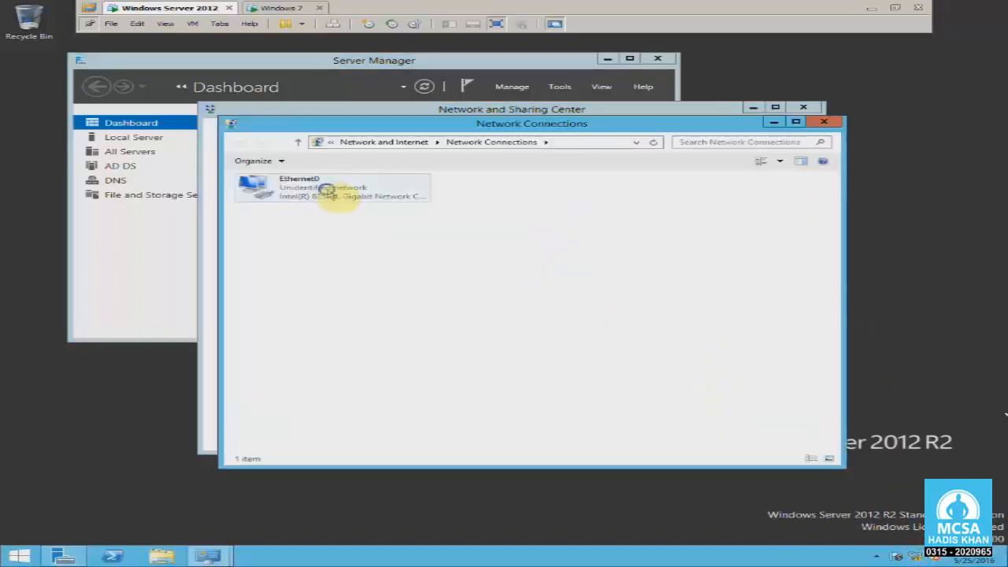
right_click(326, 191)
click(351, 216)
click(421, 270)
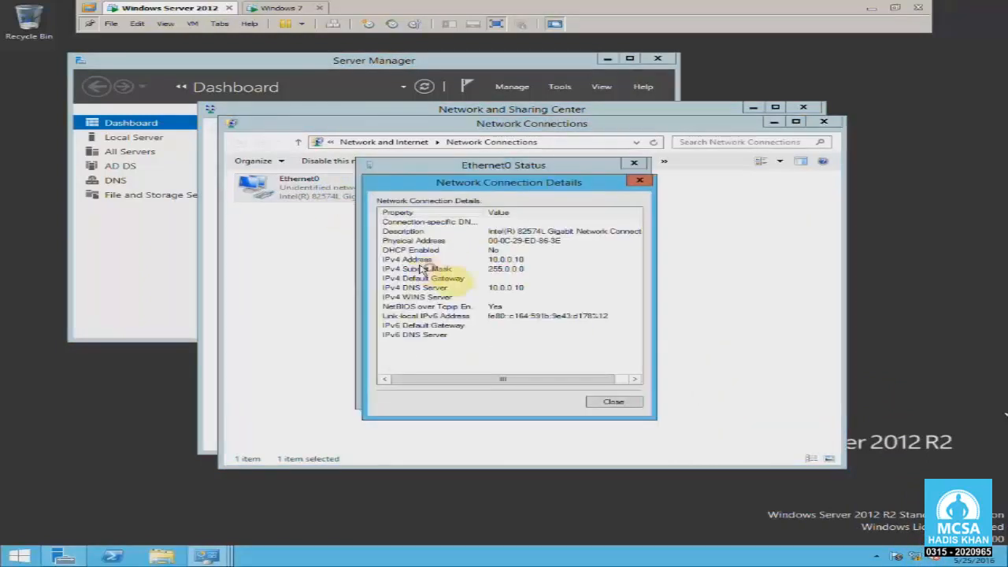
click(472, 287)
click(639, 180)
click(634, 163)
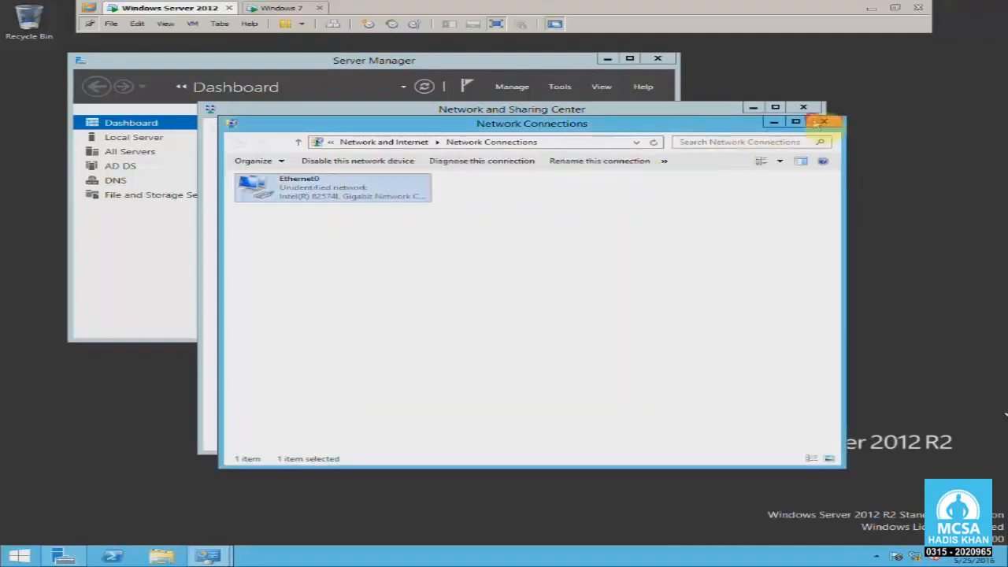
click(821, 122)
click(803, 107)
click(271, 8)
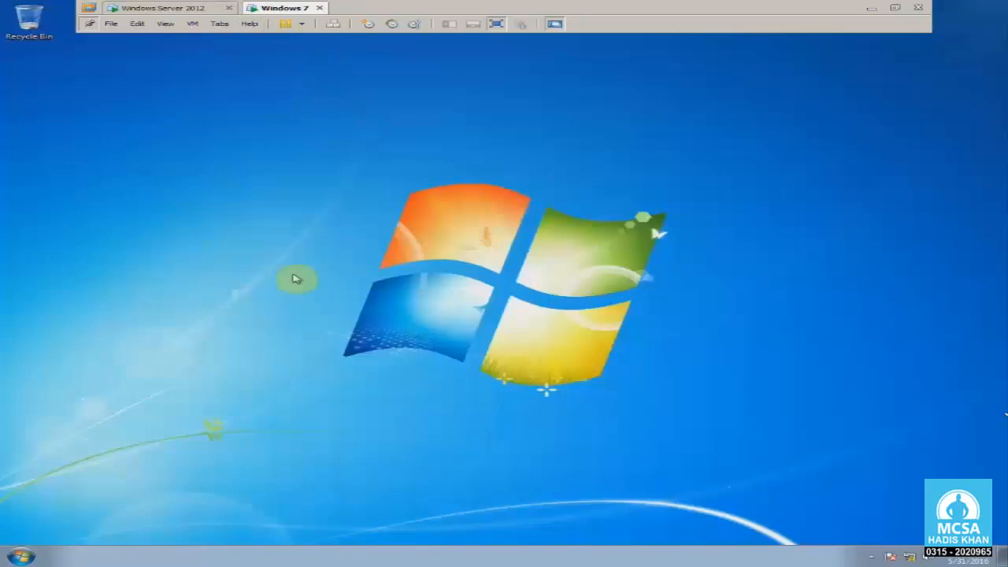
Open the Windows 7 computer name and domain settings from Computer's properties.
click(21, 557)
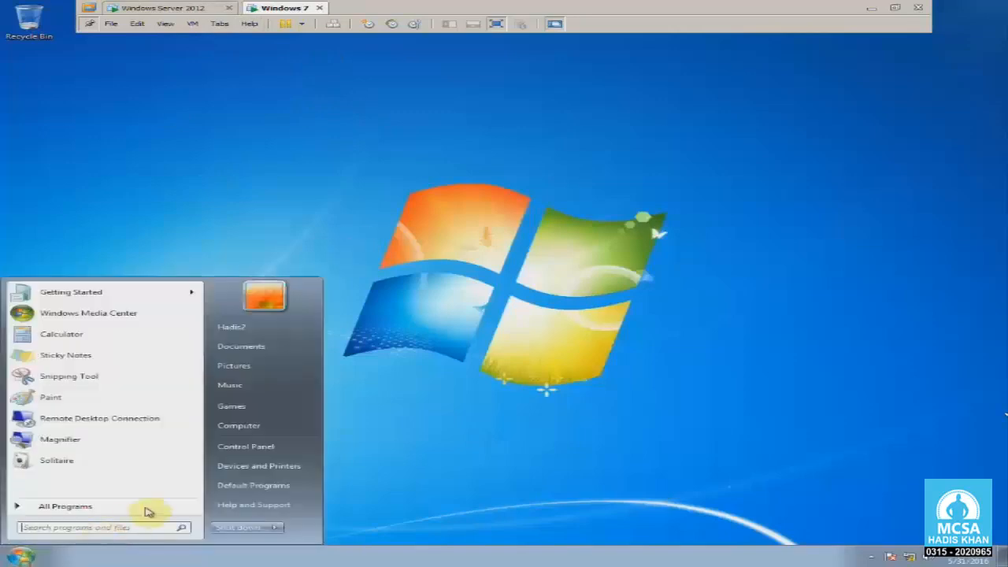
right_click(247, 425)
click(315, 518)
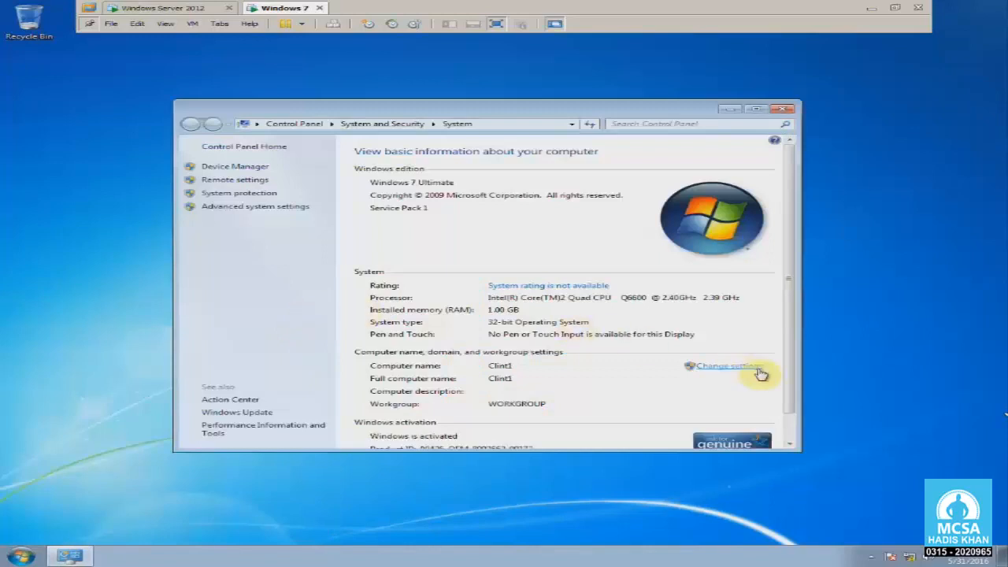
click(757, 368)
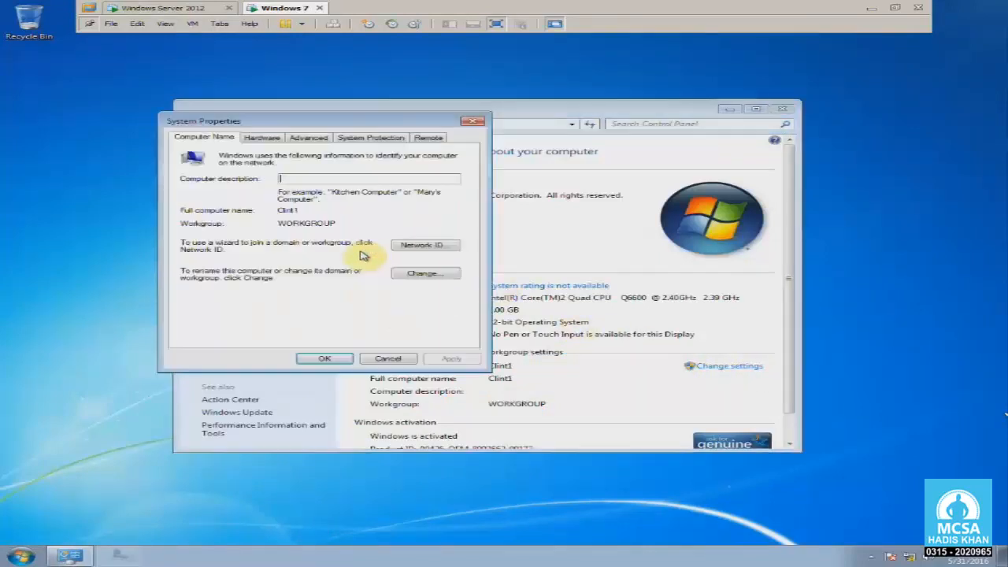
Make Clint1 a member of domain hadis.local and submit the domain admin credentials.
click(422, 273)
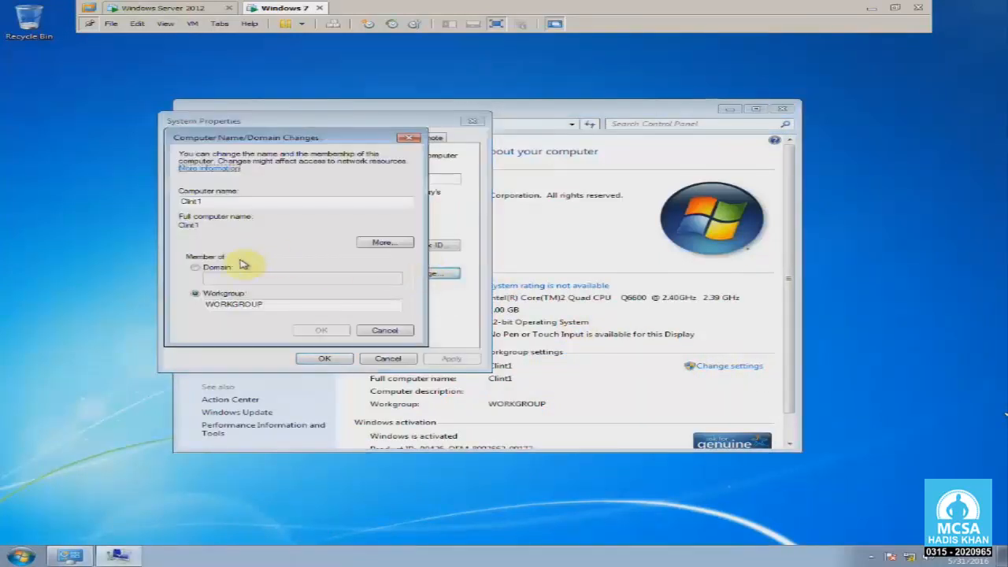
click(214, 267)
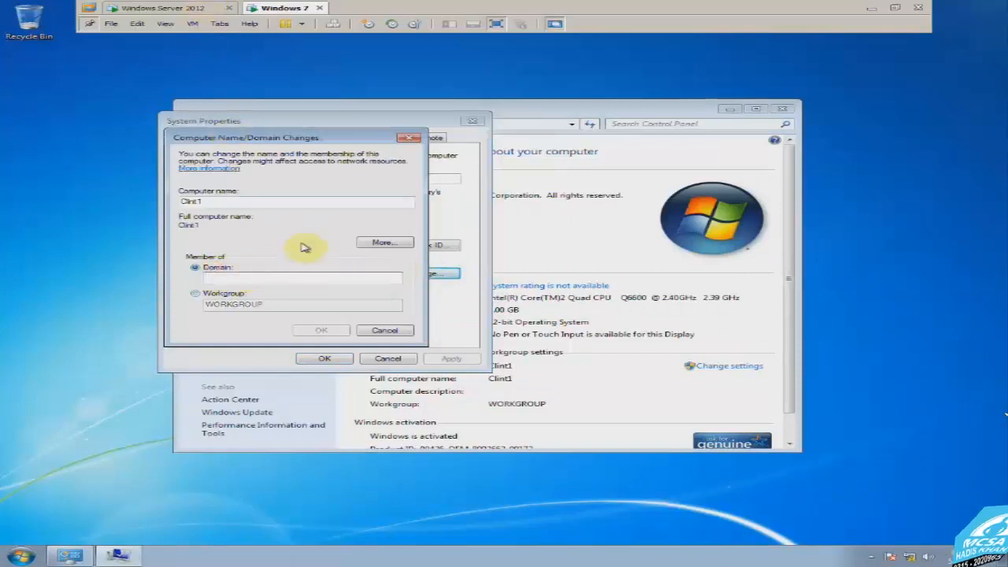
text(hadis.local)
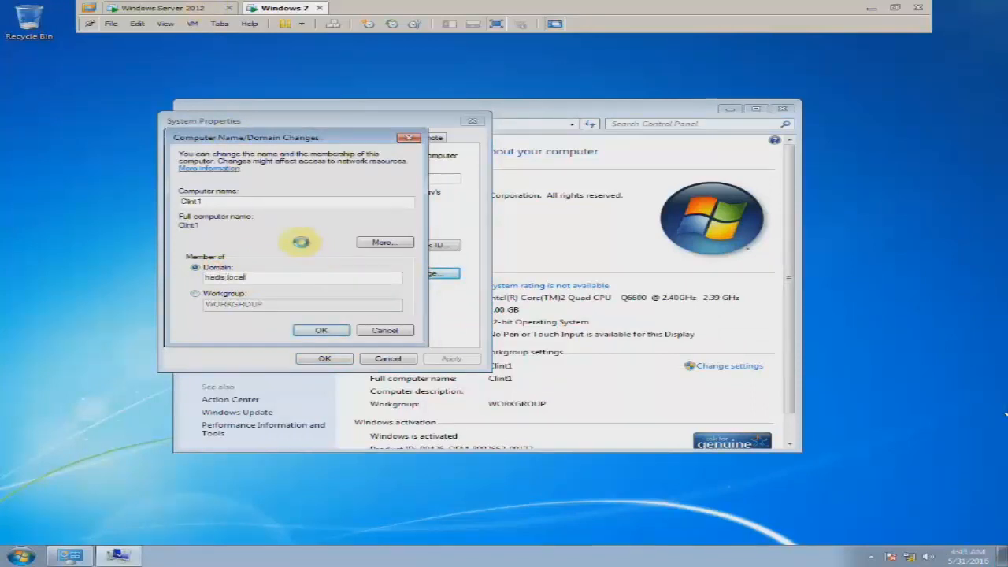
key(Return)
text(administrator)
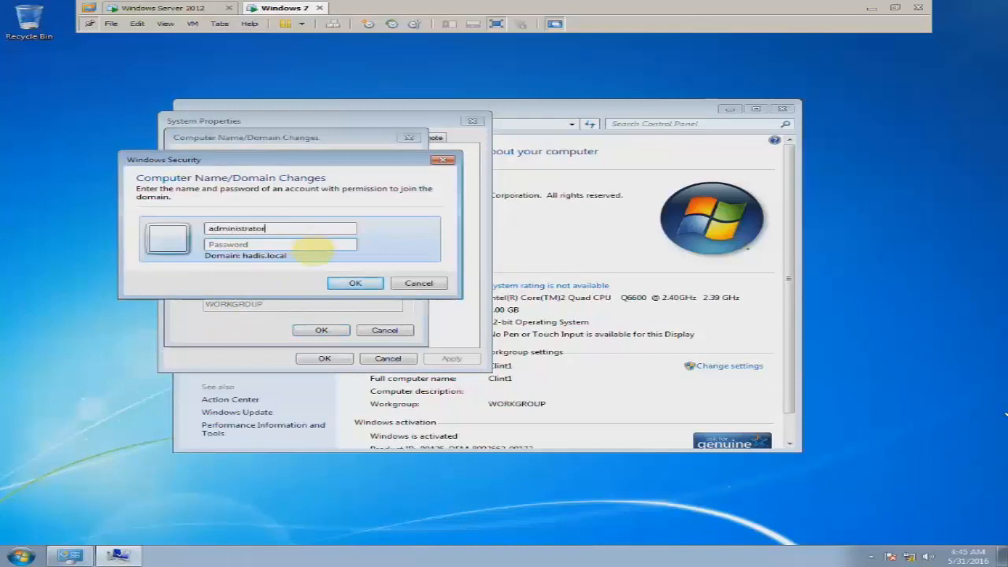
key(Tab)
text(***)
key(Return)
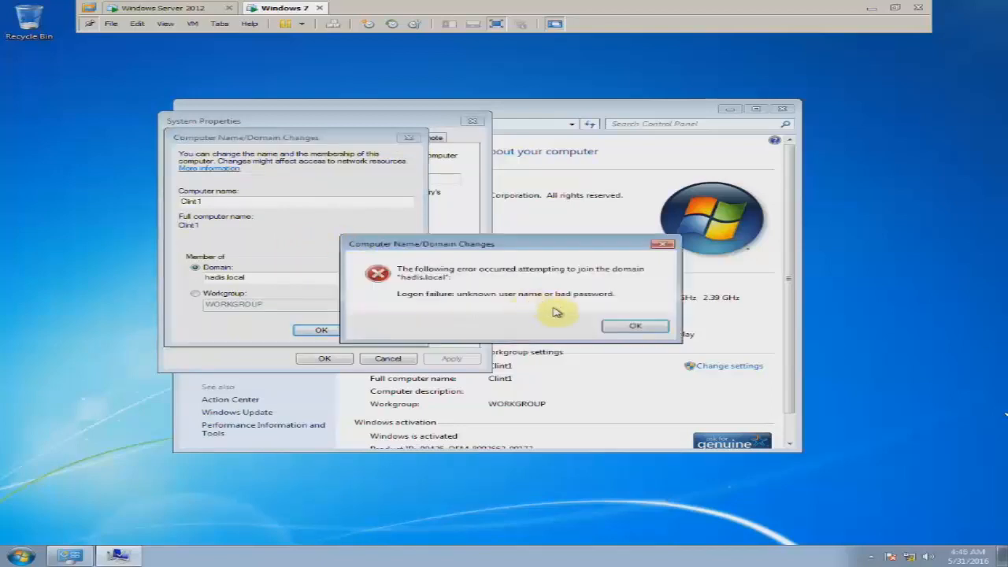
Retry the hadis.local join with the administrator user name and password until accepted.
click(632, 323)
click(311, 329)
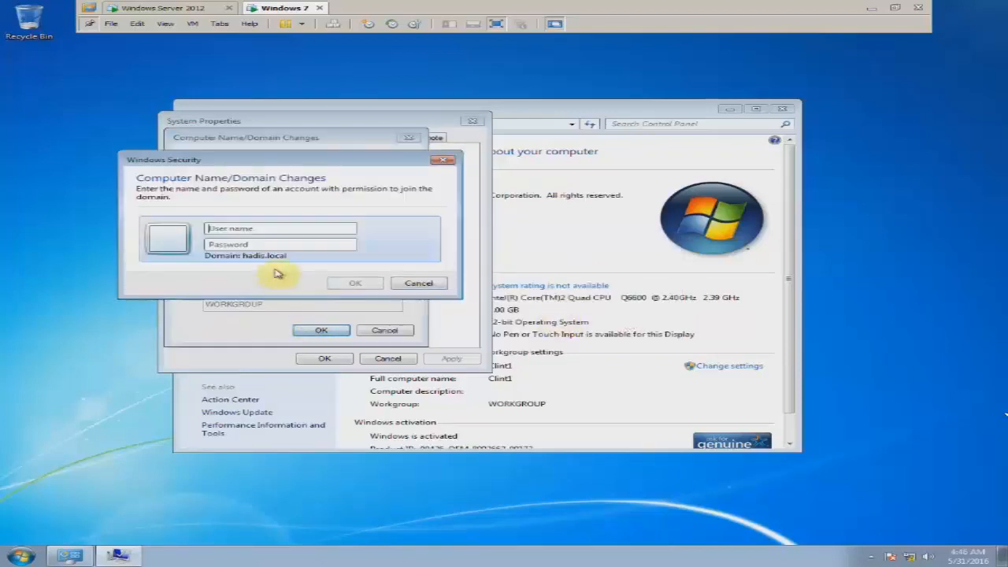
text(administrat)
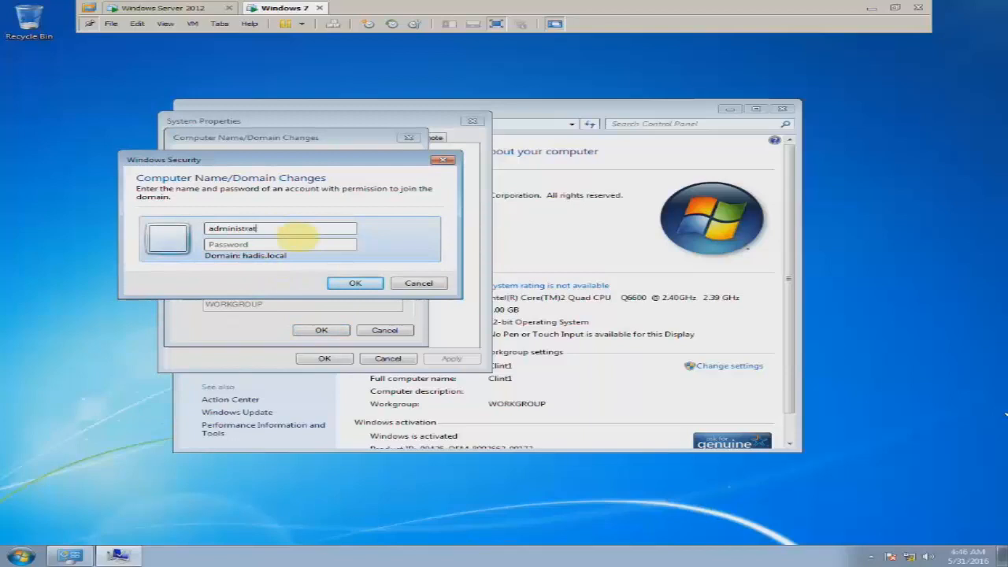
text(••)
key(Return)
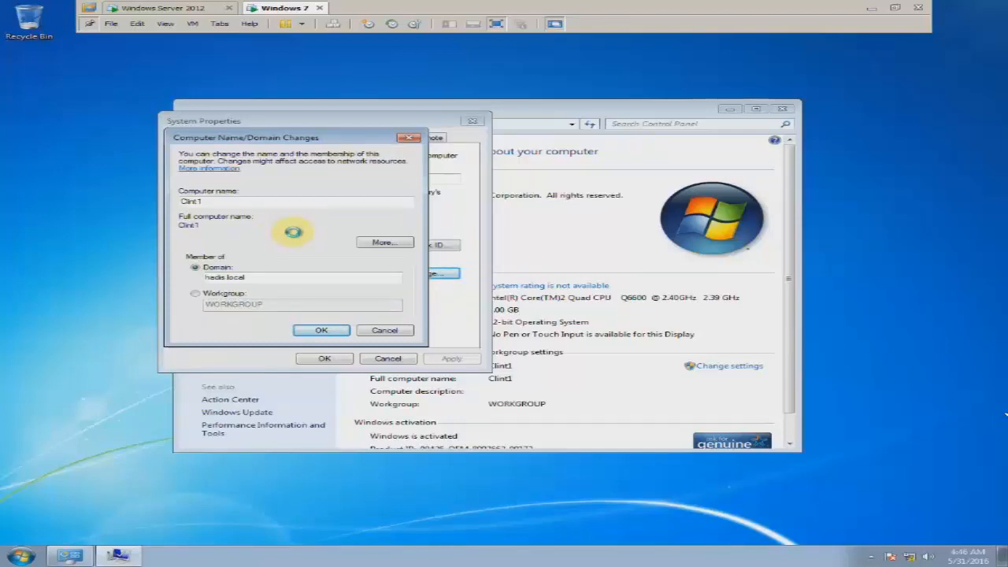
key(Return)
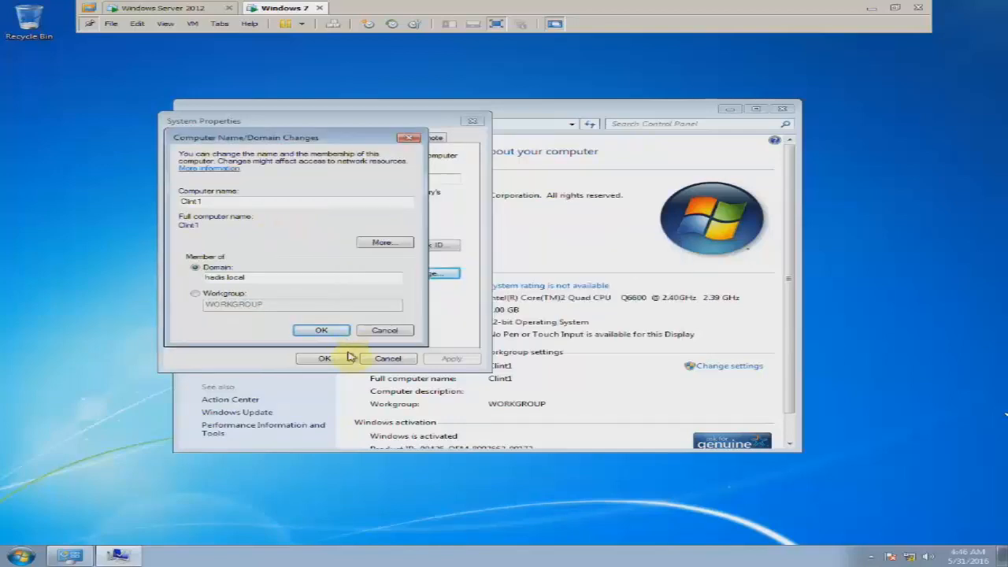
click(321, 330)
text(admi)
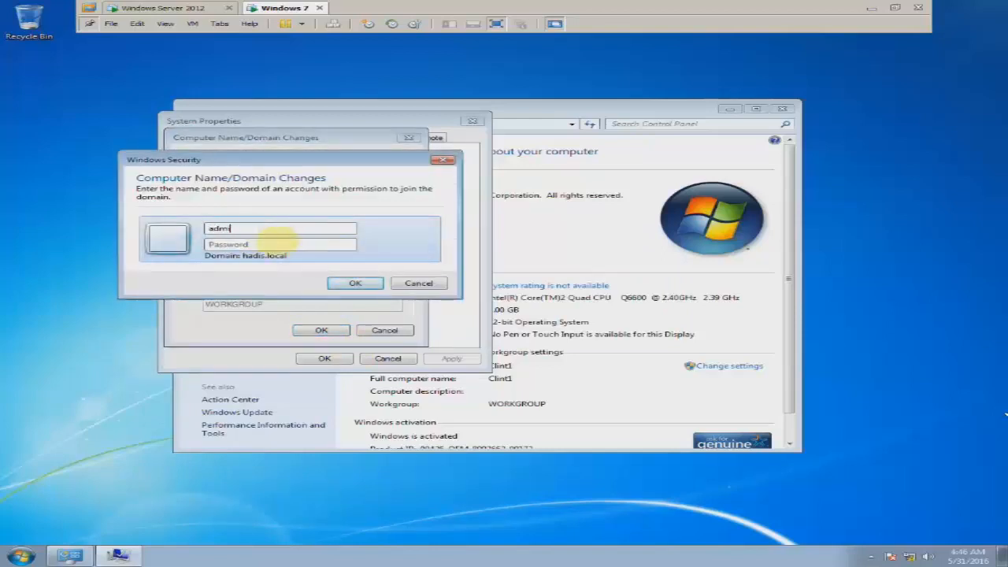
text(P@ssw0rd)
key(Return)
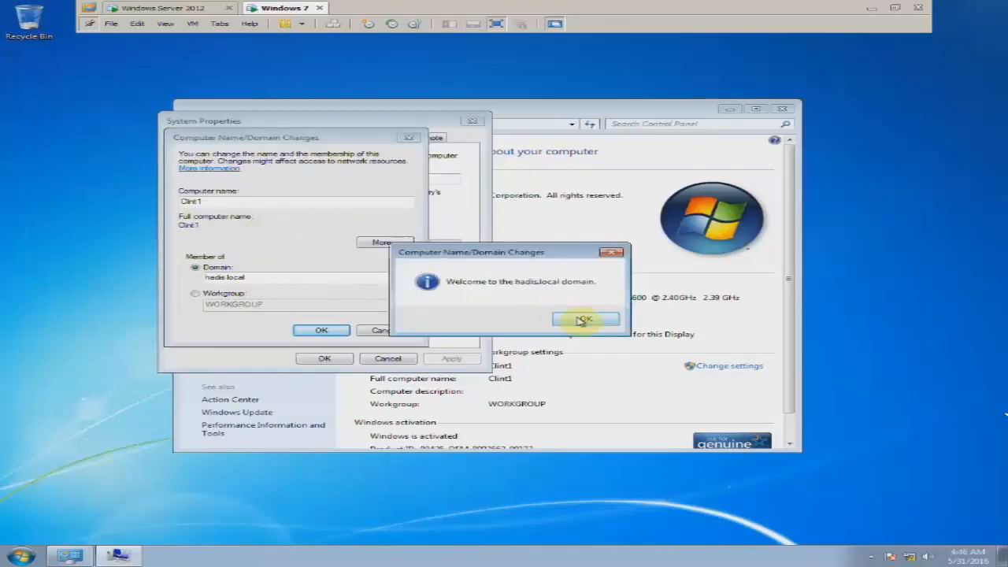
Acknowledge the hadis.local welcome and restart notices, then restart Windows 7.
click(589, 318)
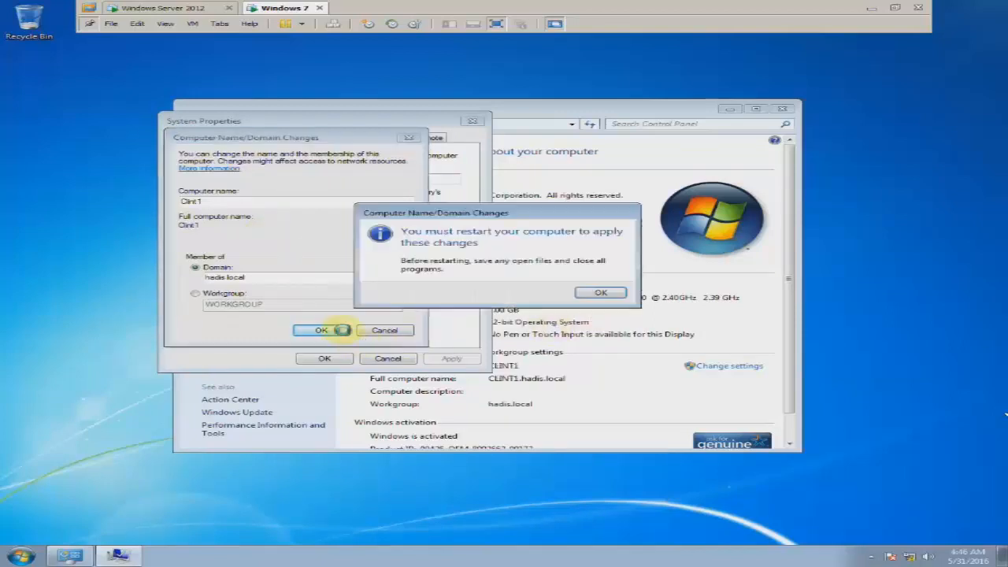
click(610, 291)
click(325, 358)
right_click(115, 256)
click(128, 273)
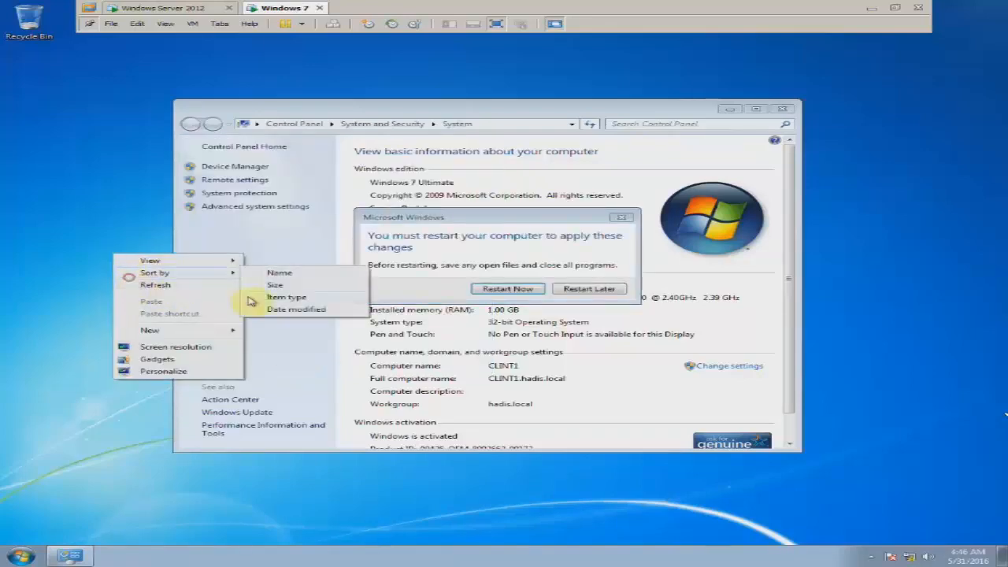
click(507, 288)
On the server, launch Active Directory Users and Computers from Server Manager Tools, maximized on Users.
click(176, 9)
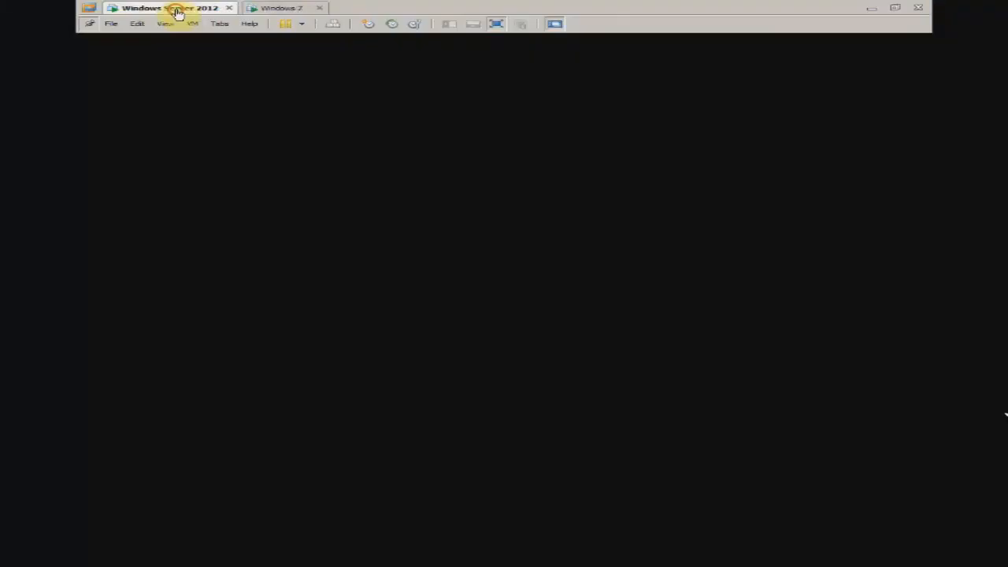
click(644, 61)
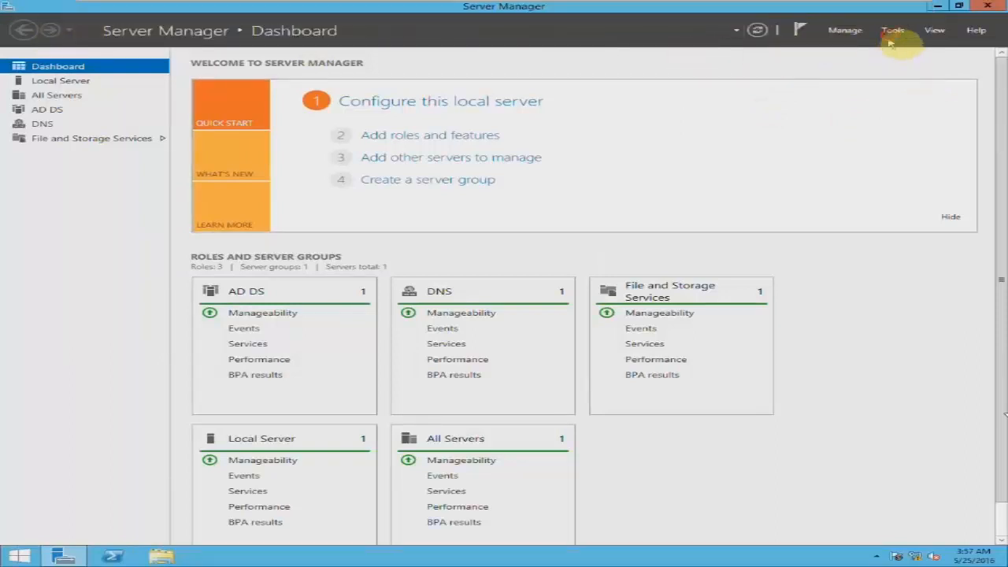
click(892, 33)
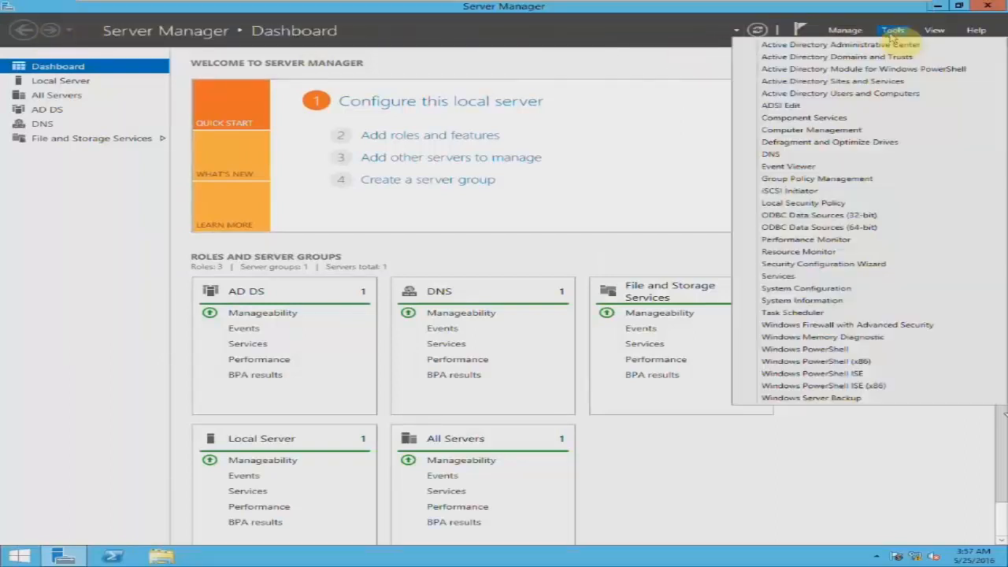
click(886, 96)
click(892, 30)
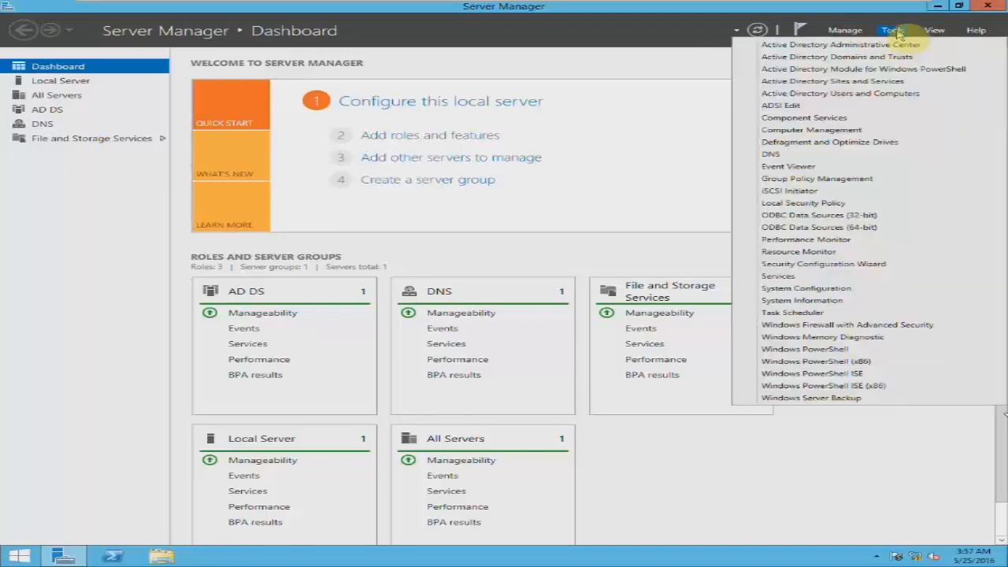
click(882, 94)
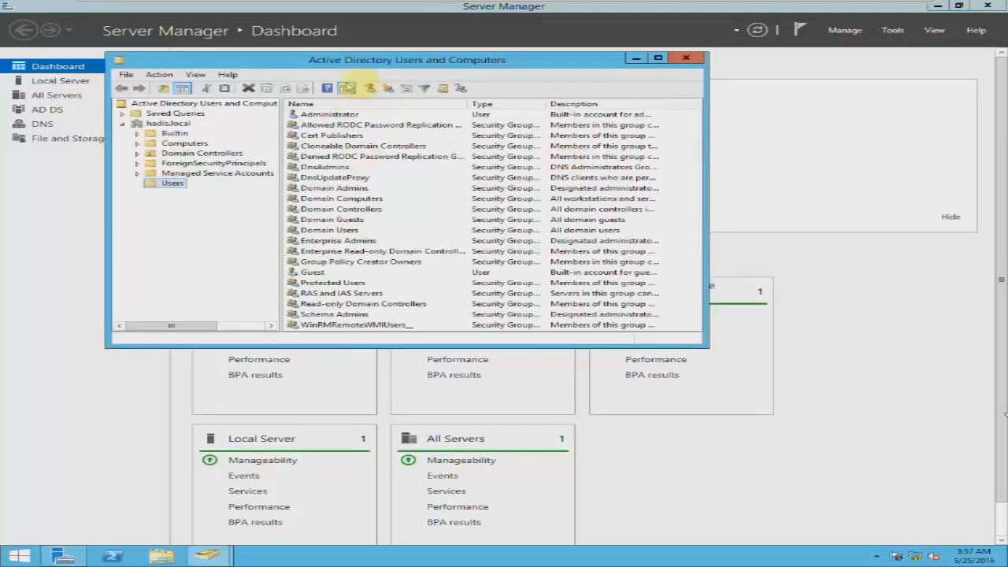
double_click(358, 60)
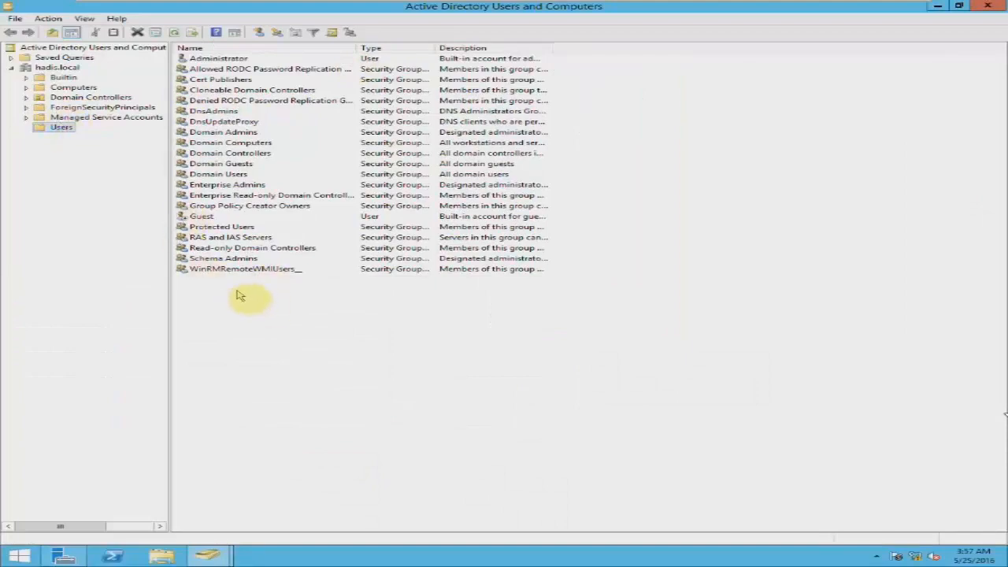
right_click(472, 144)
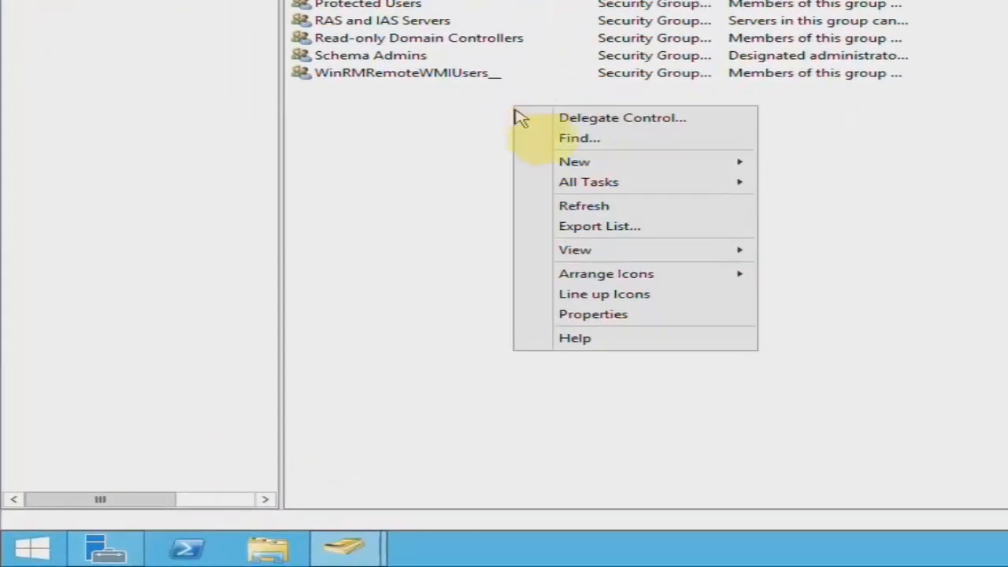
mouse_move(570, 197)
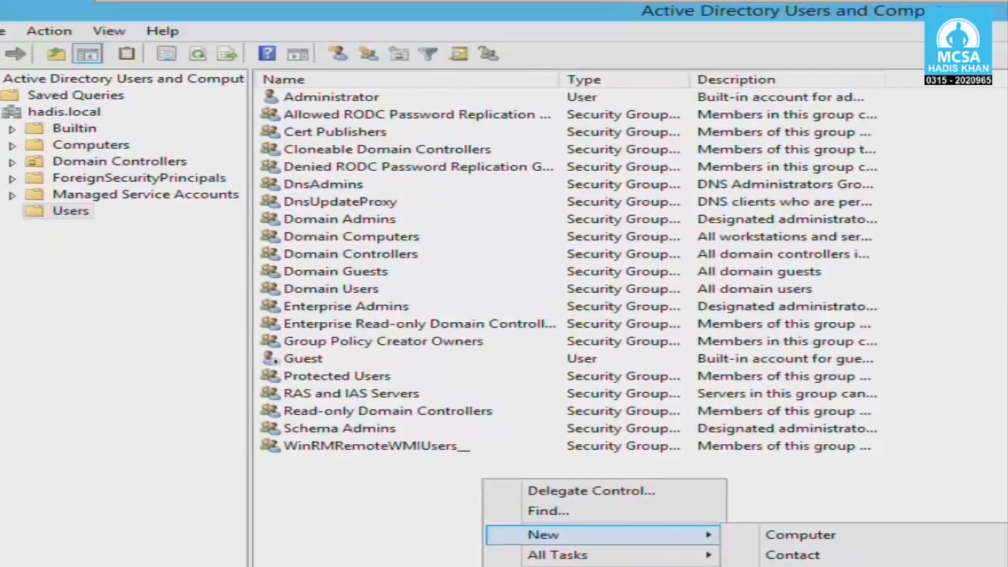
click(357, 384)
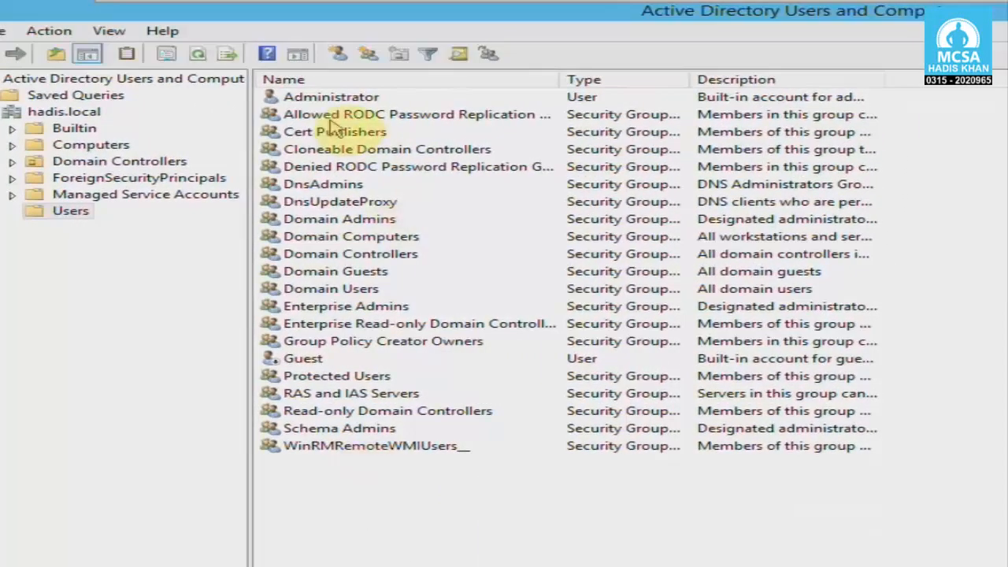
Start a new user with first name yasir and a matching logon name.
click(339, 55)
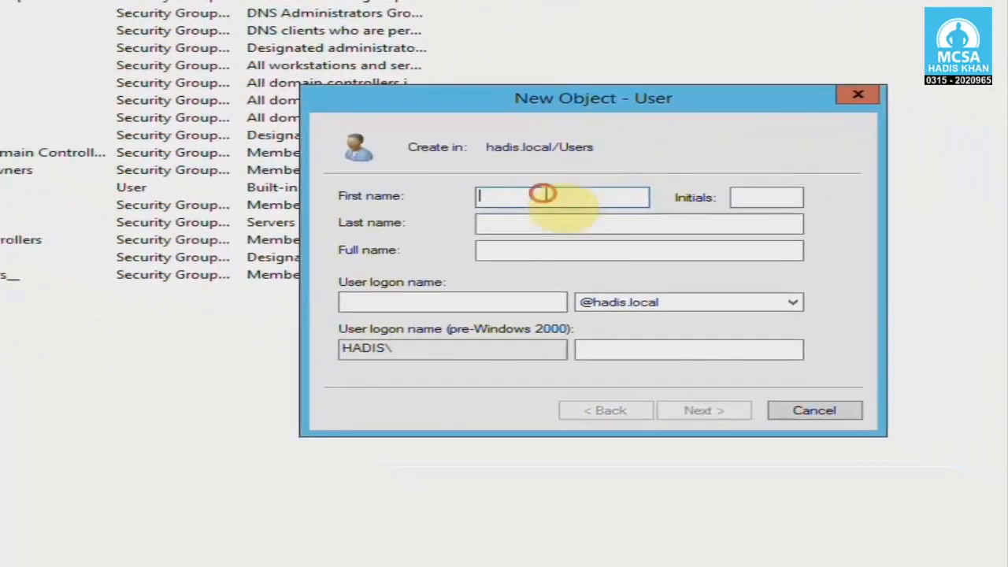
text(yasir)
key(Tab)
key(Tab)
key(Tab)
key(Tab)
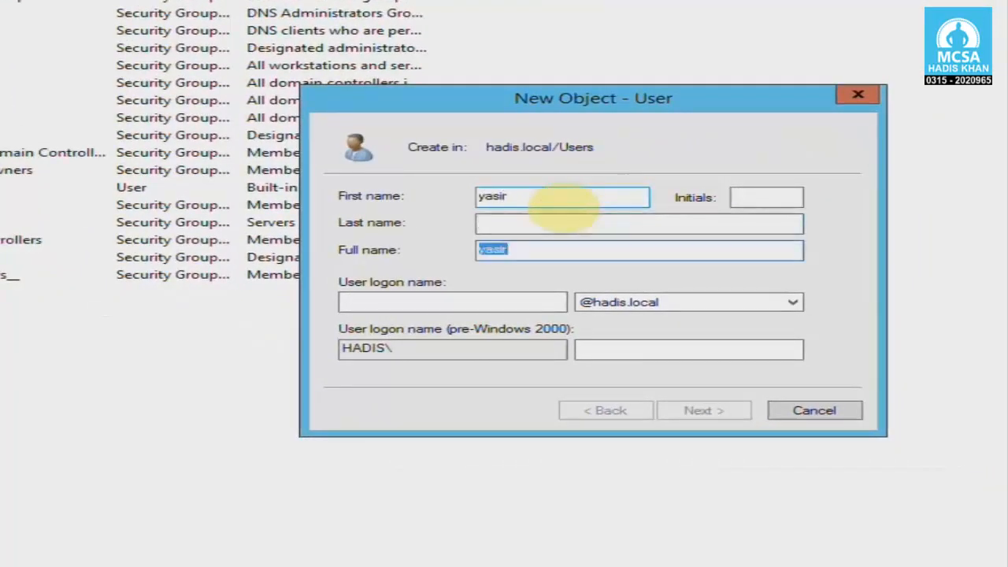
text(yasir)
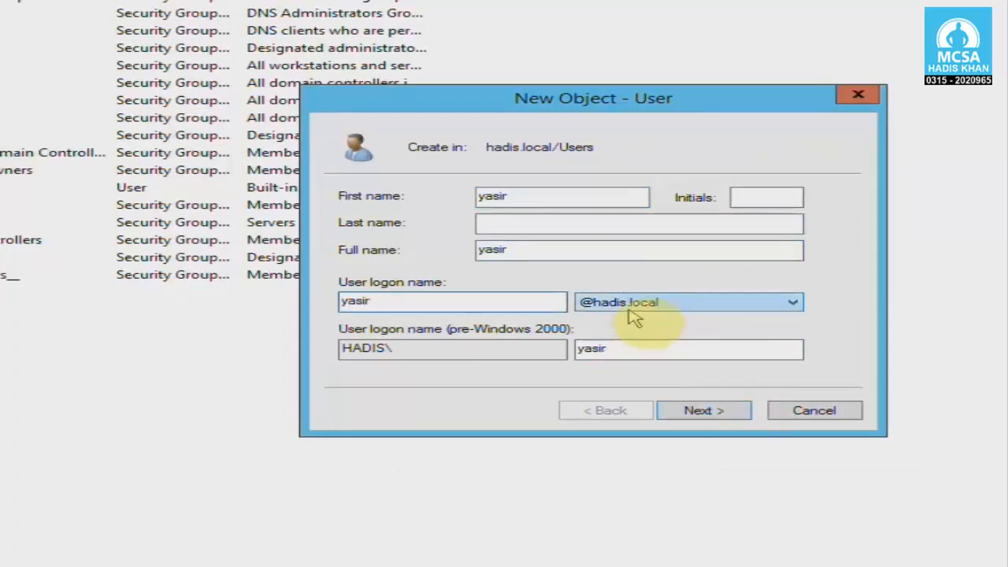
click(703, 410)
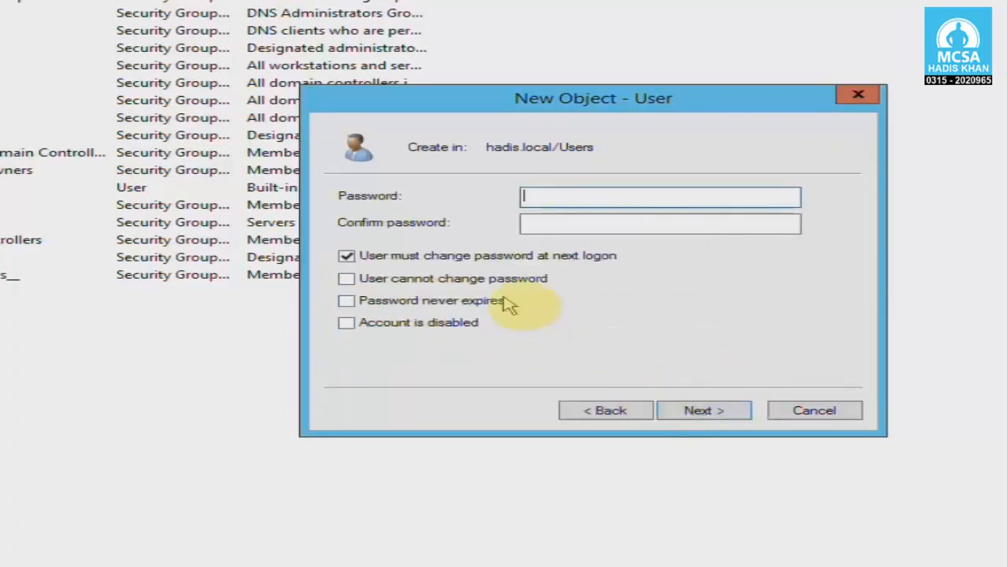
Give yasir a password that the user cannot change and never expires, then finish.
click(431, 258)
click(556, 193)
text(****)
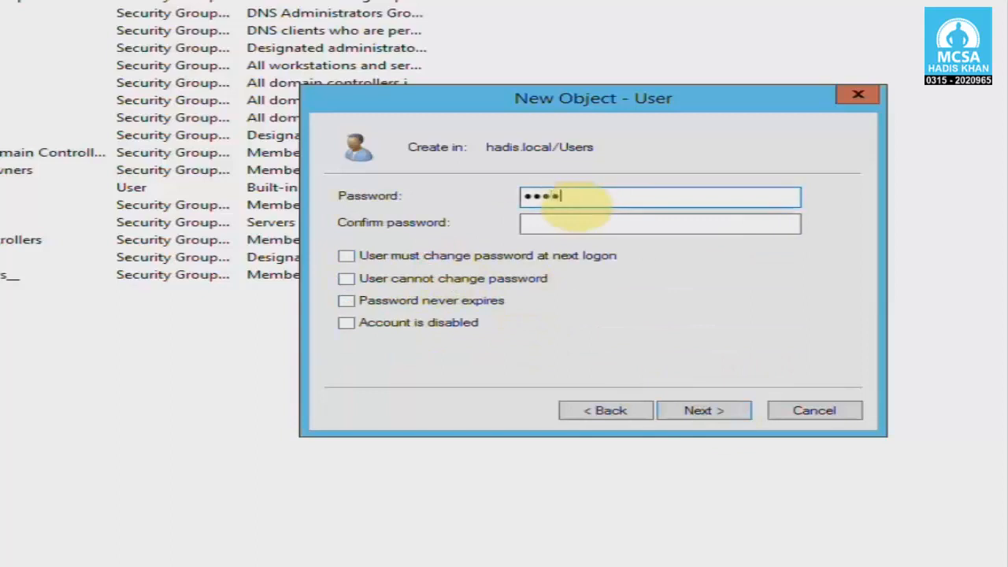
text(008)
key(Tab)
text(Win2008)
key(Tab)
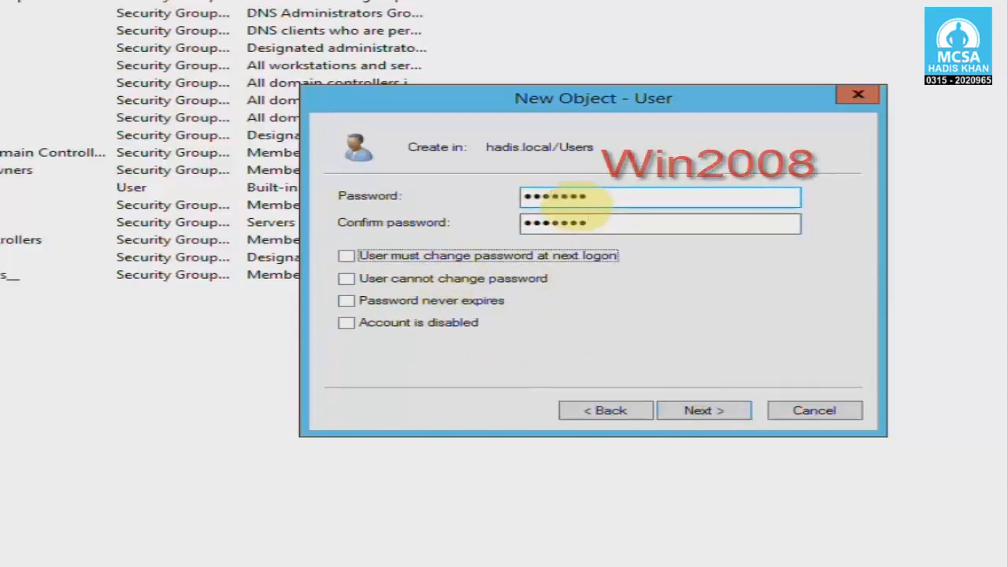
key(Tab)
key(space)
key(Tab)
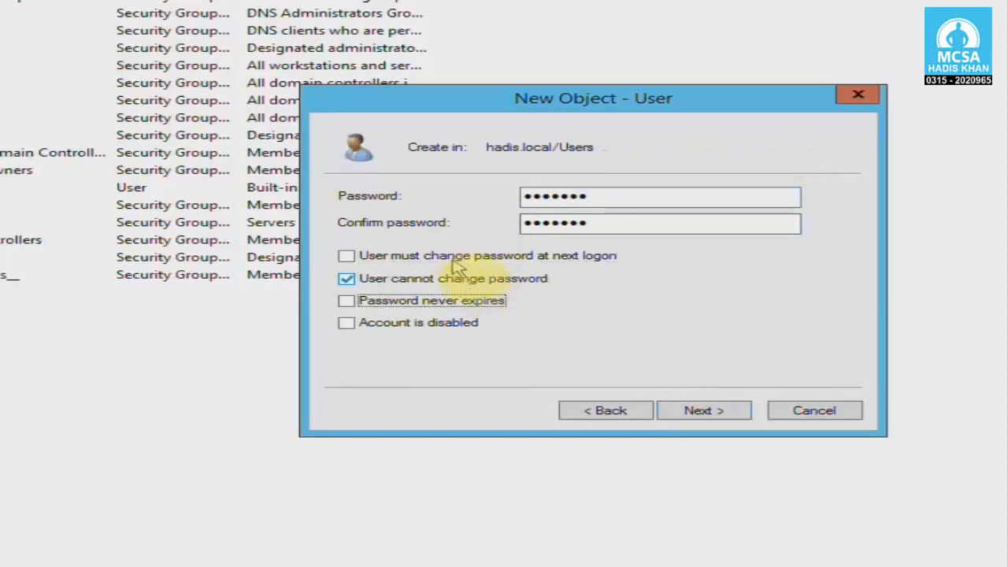
click(485, 302)
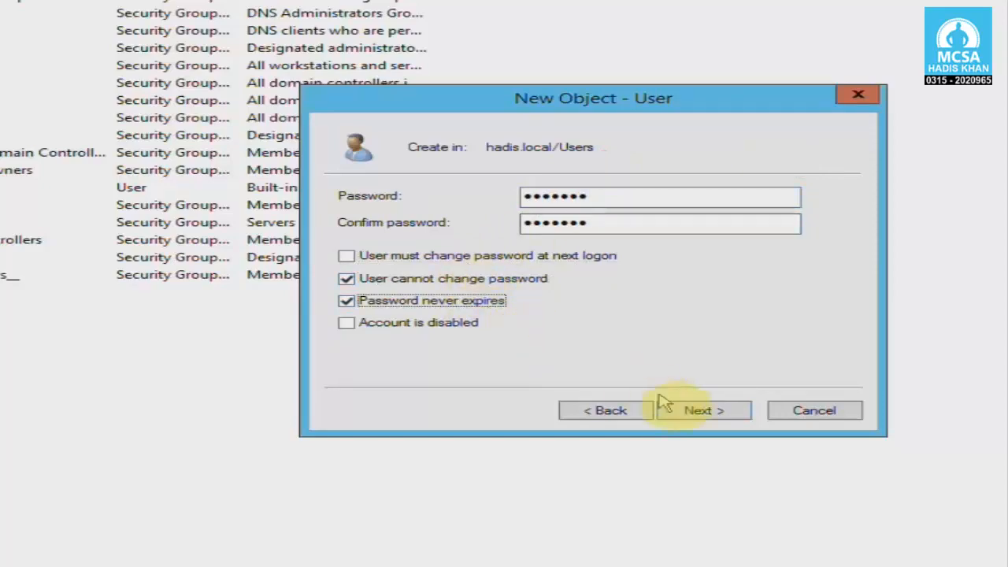
click(687, 411)
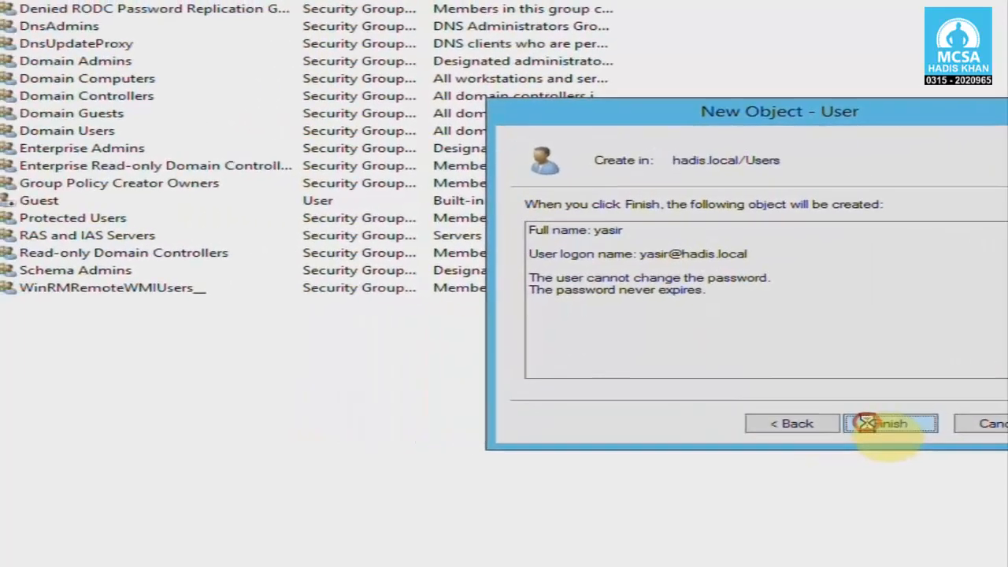
click(866, 423)
click(396, 402)
Start another new user, talha, entering the name and logon name.
right_click(170, 346)
click(148, 360)
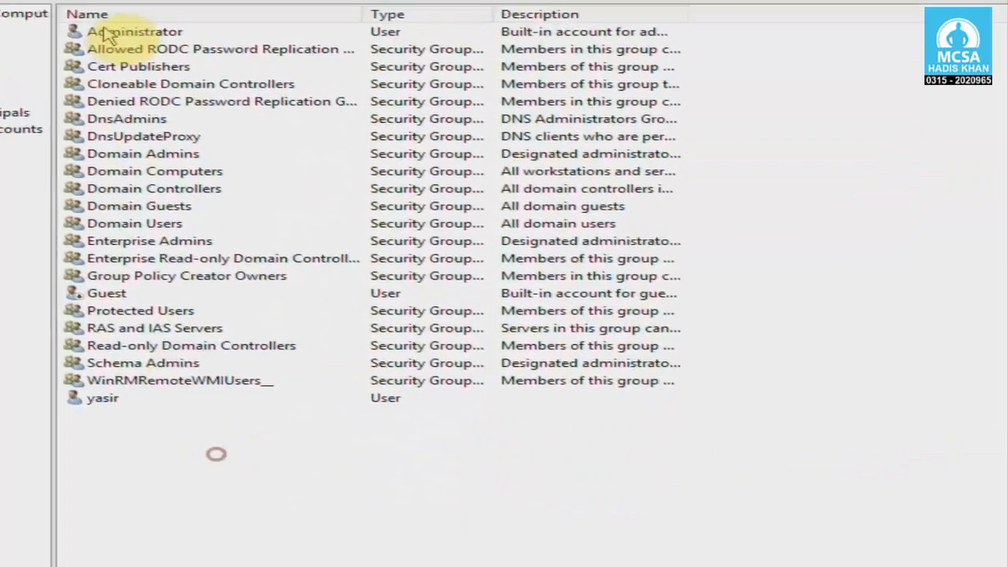
click(180, 68)
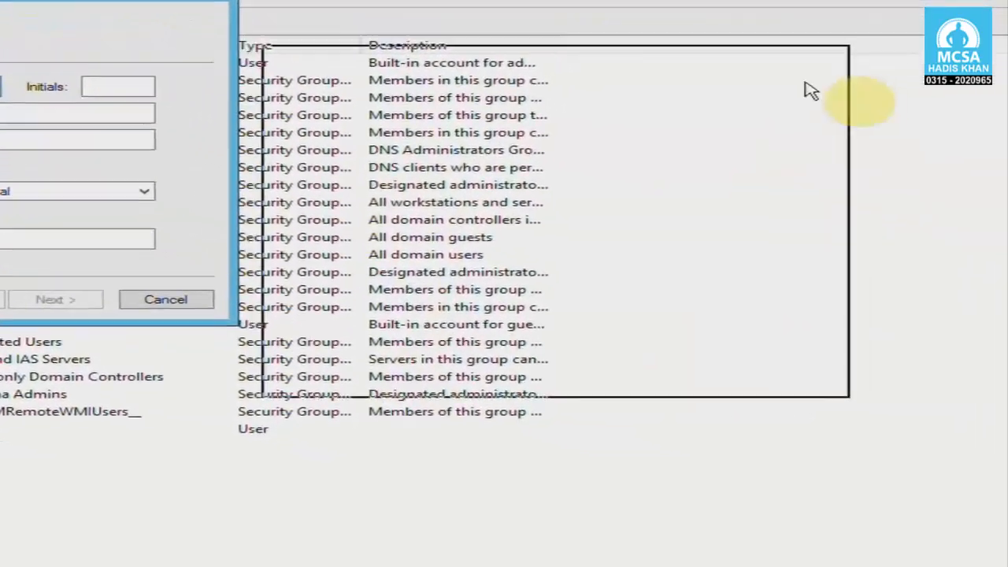
drag(804, 83, 858, 96)
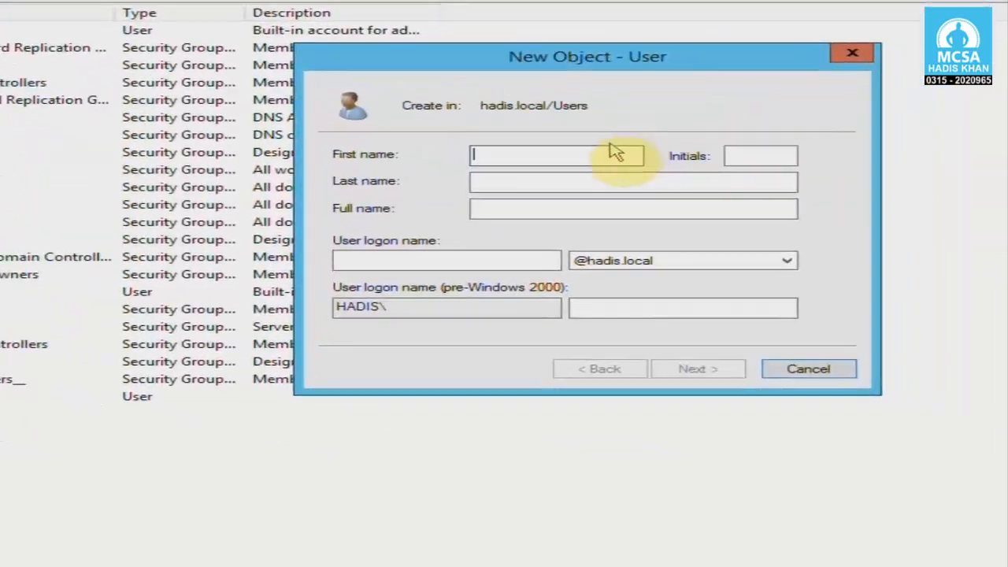
click(591, 156)
key(Tab)
key(Tab)
key(Tab)
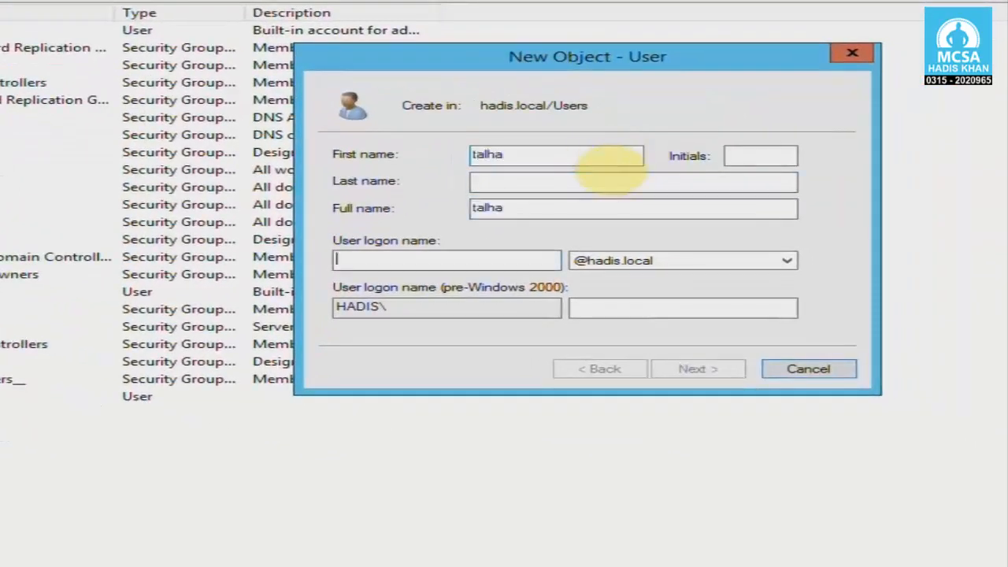
text(talh)
key(Return)
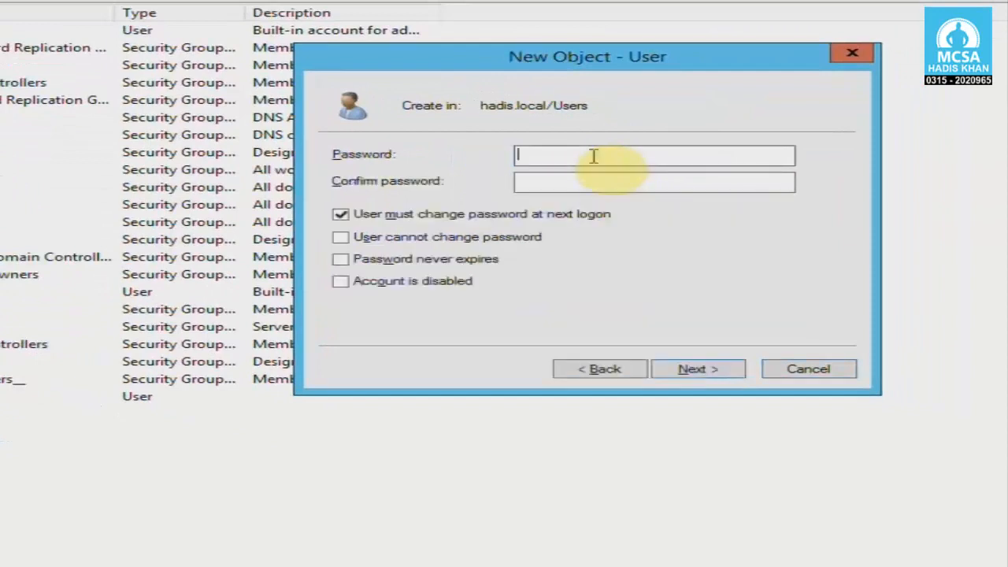
Give talha an unchangeable, never-expiring password and finish creating the account.
click(429, 213)
click(551, 155)
text(*******)
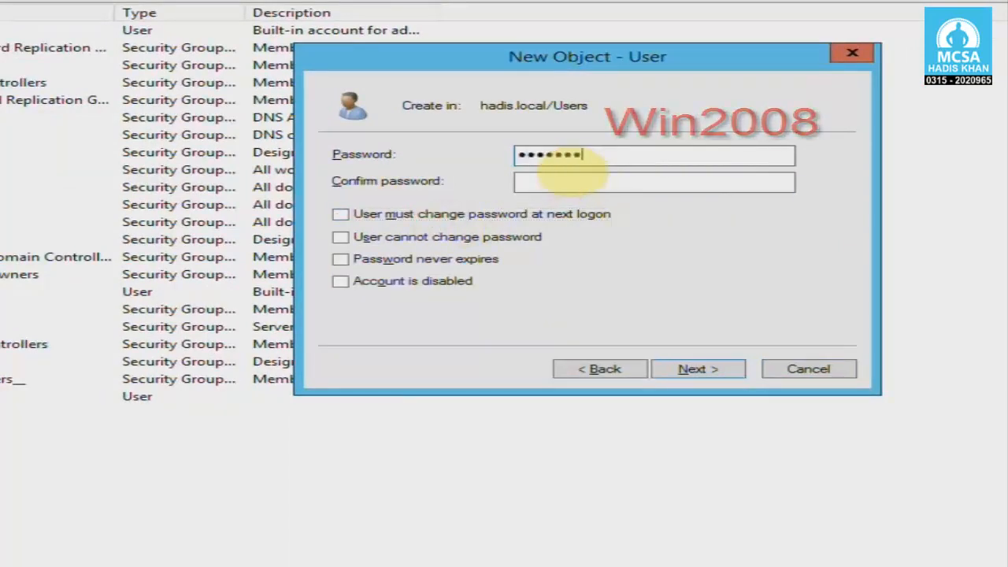
key(Tab)
text(*******)
key(Tab)
key(Tab)
key(space)
key(Tab)
key(space)
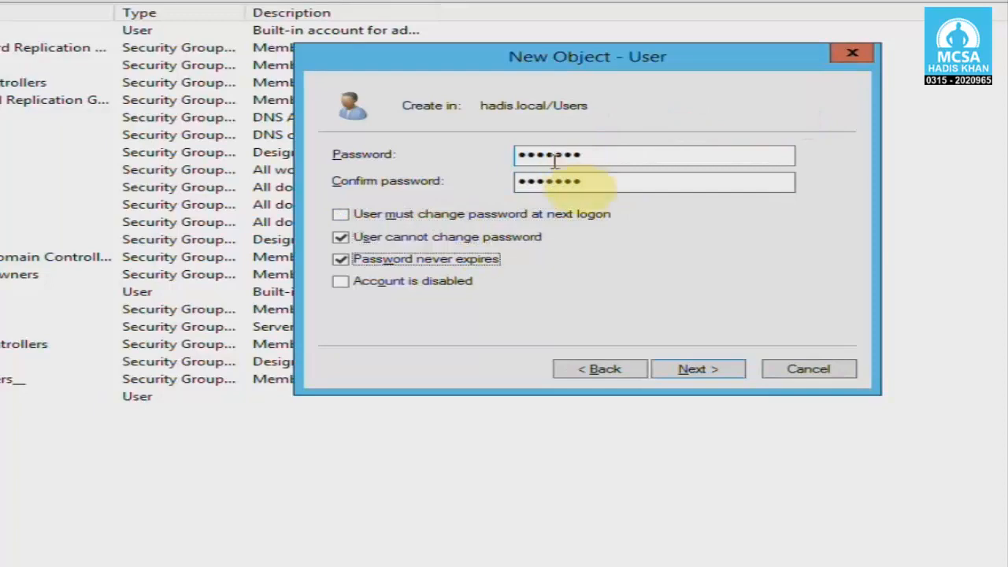
click(696, 369)
click(762, 354)
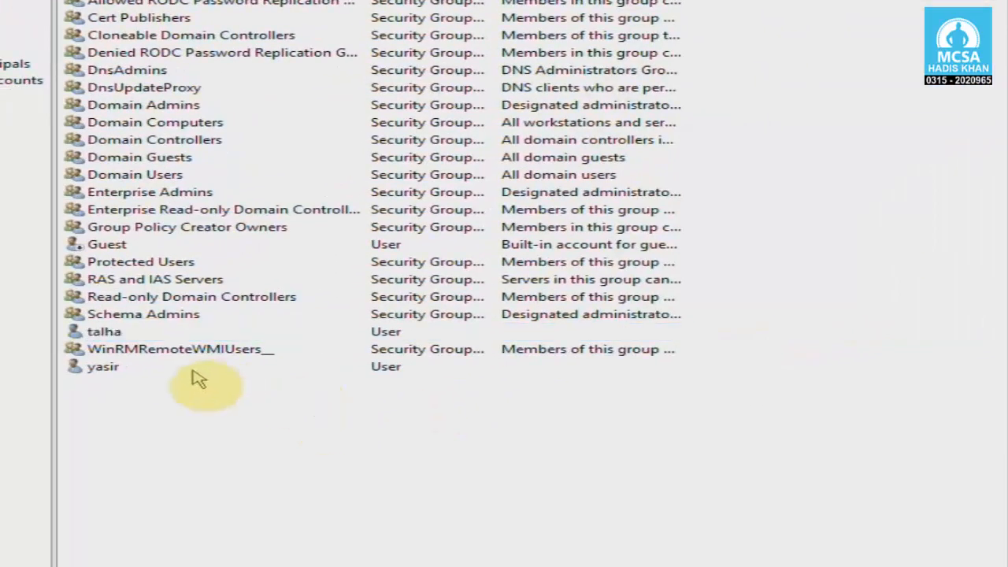
Alternately select the yasir and talha entries in the list, then clear the selection.
click(110, 367)
click(106, 334)
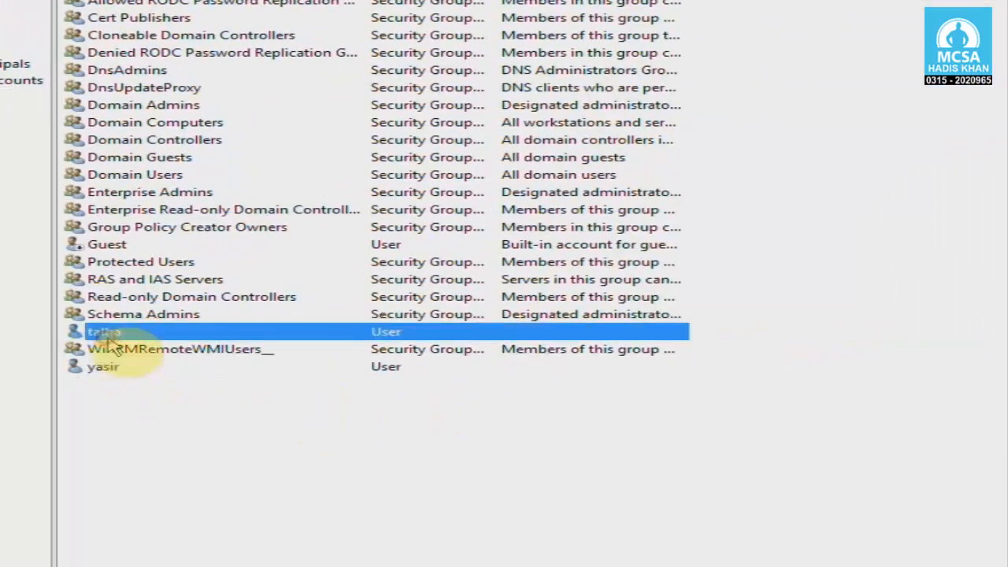
click(111, 367)
click(112, 334)
click(115, 367)
click(117, 334)
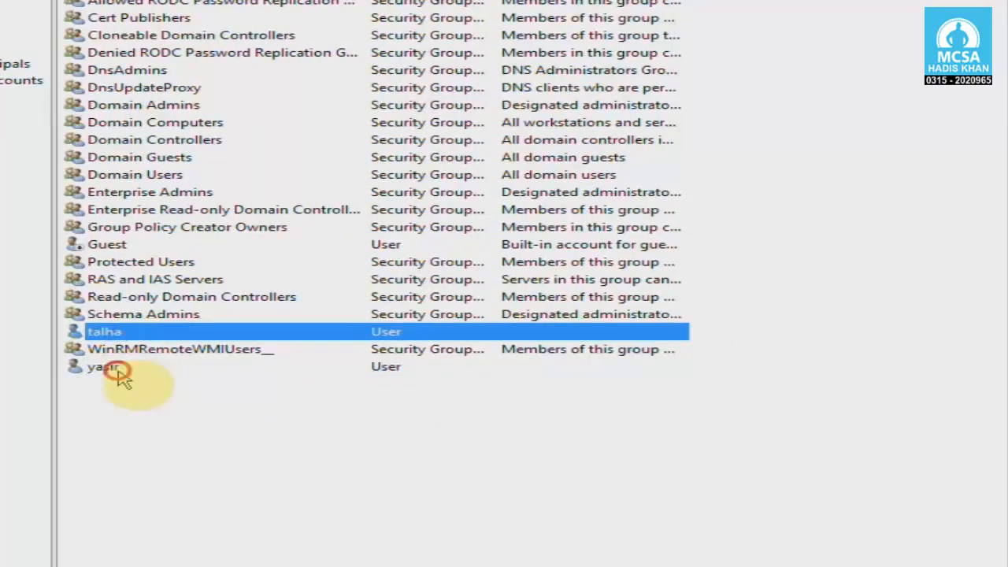
click(117, 368)
click(117, 335)
click(121, 380)
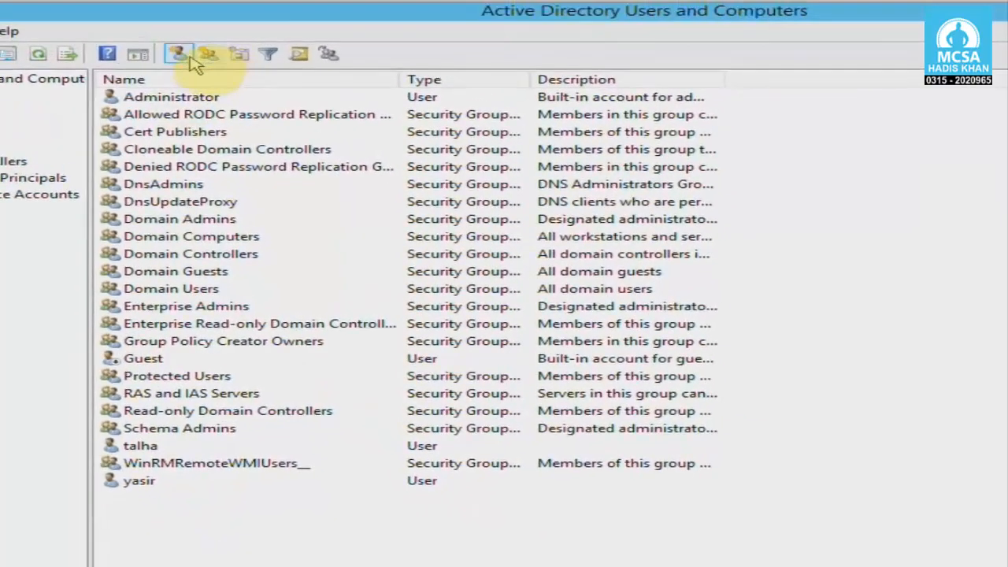
Start a third new user, mohsin, entering its logon name.
click(177, 59)
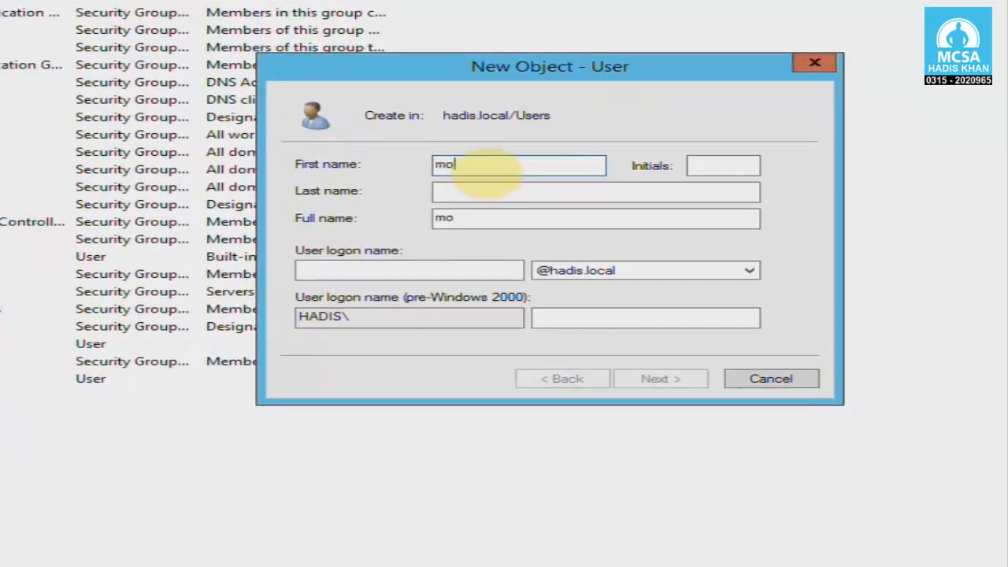
key(Tab)
key(Tab)
key(Tab)
key(Tab)
text(m)
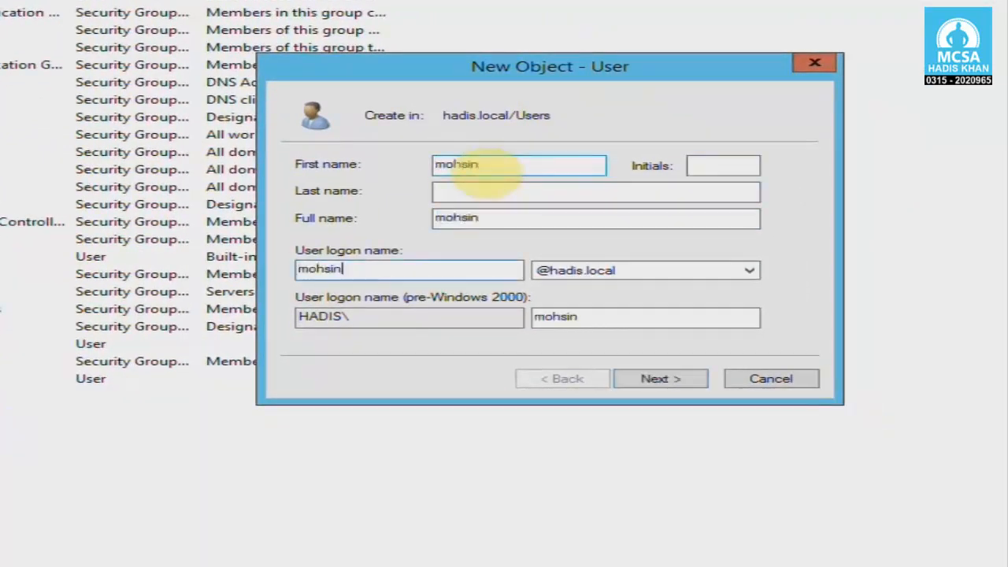
key(Return)
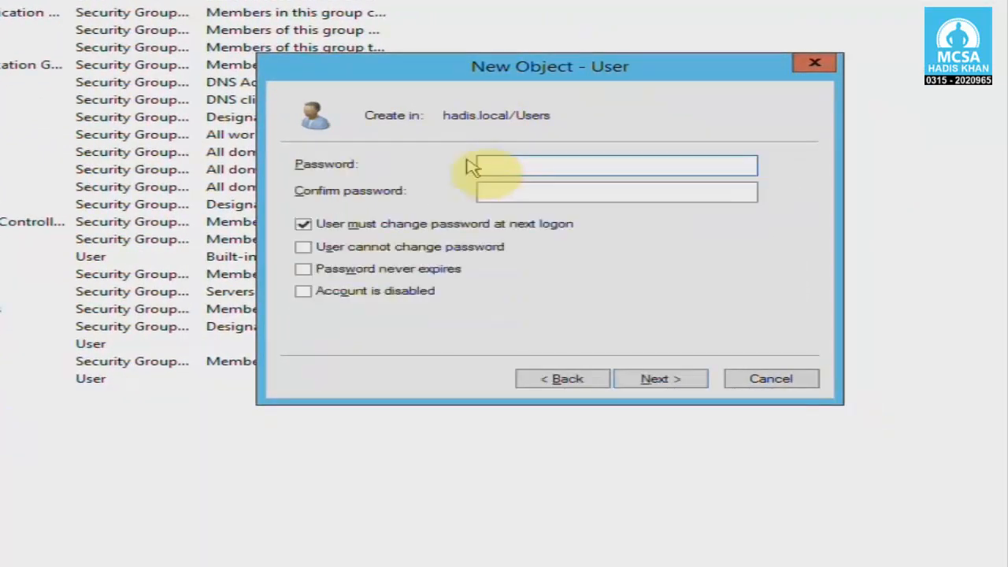
Give mohsin an unchangeable, never-expiring password and create the account.
click(453, 222)
click(498, 168)
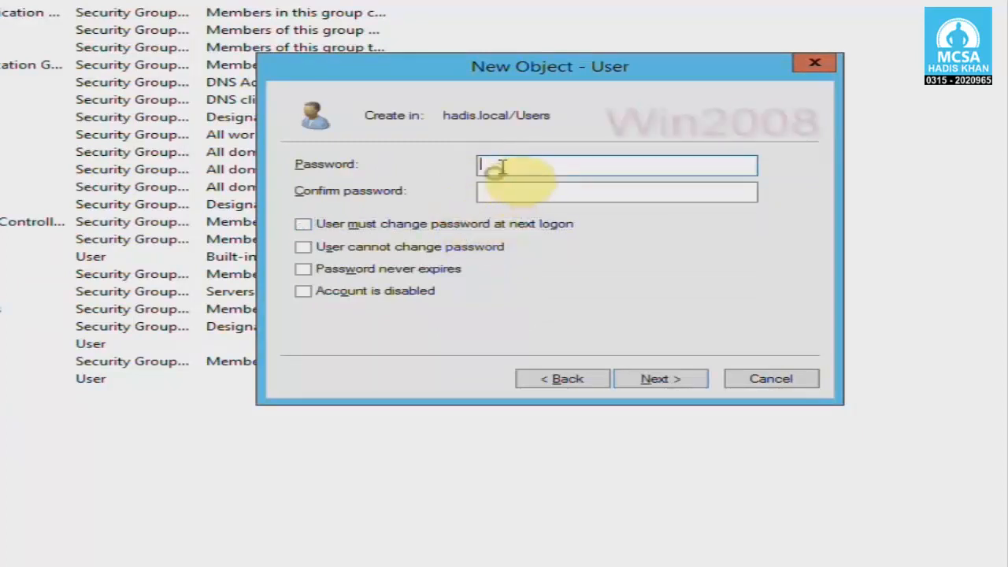
text(Win2008)
key(Tab)
text(Win)
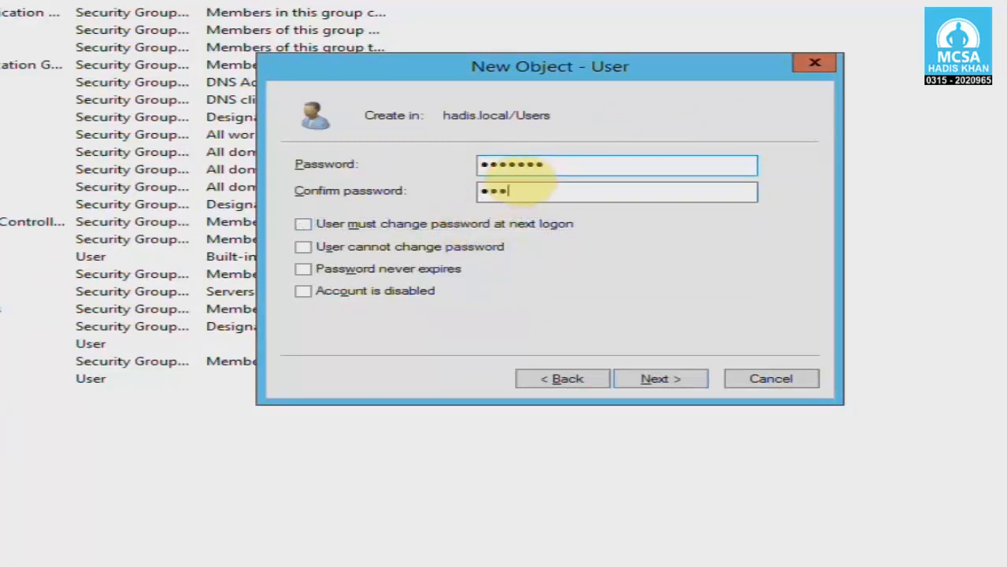
text(2008)
key(Tab)
key(Tab)
key(space)
key(Tab)
key(space)
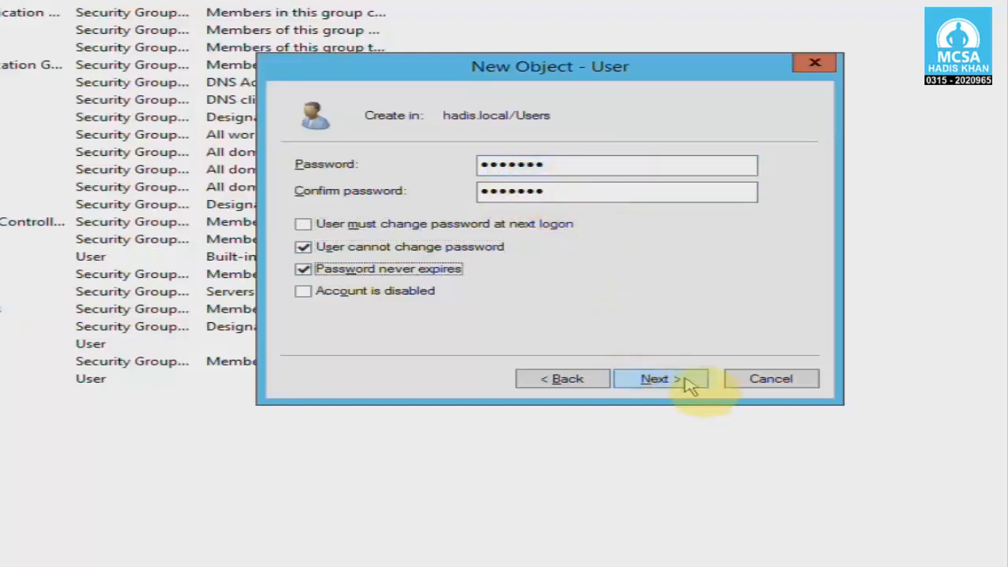
click(658, 378)
click(684, 379)
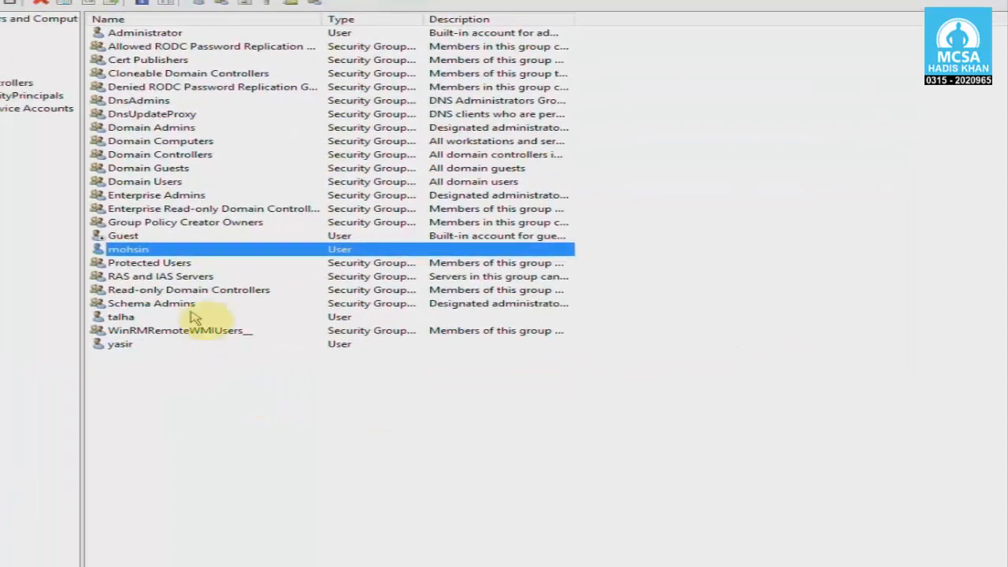
click(126, 318)
click(126, 344)
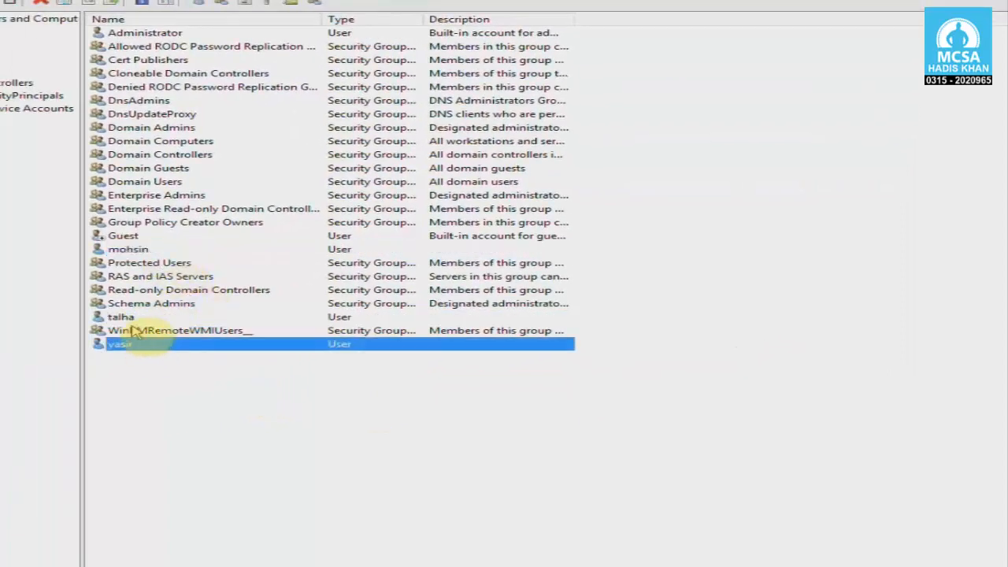
click(134, 330)
click(126, 317)
click(130, 250)
click(124, 317)
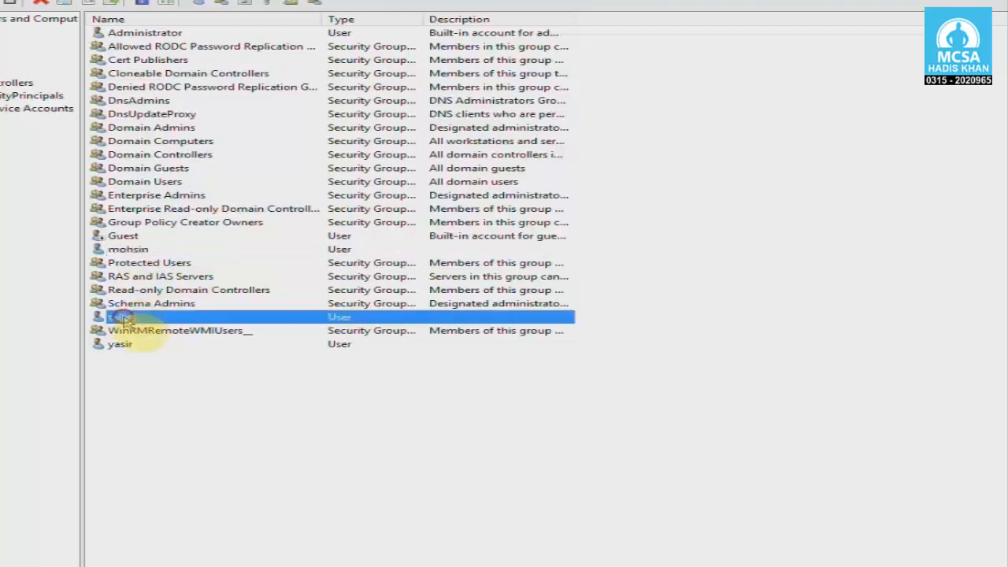
click(130, 344)
click(184, 397)
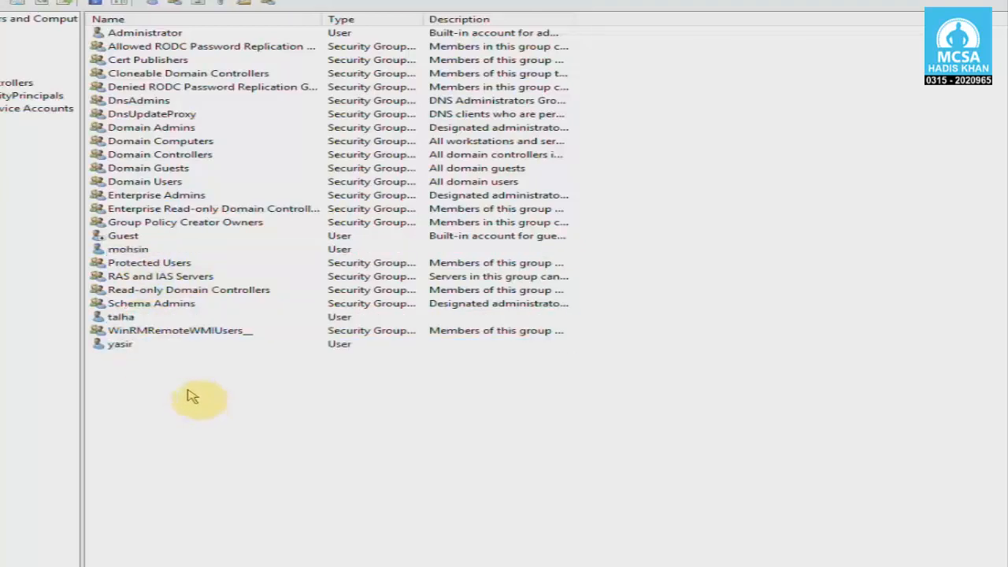
click(118, 318)
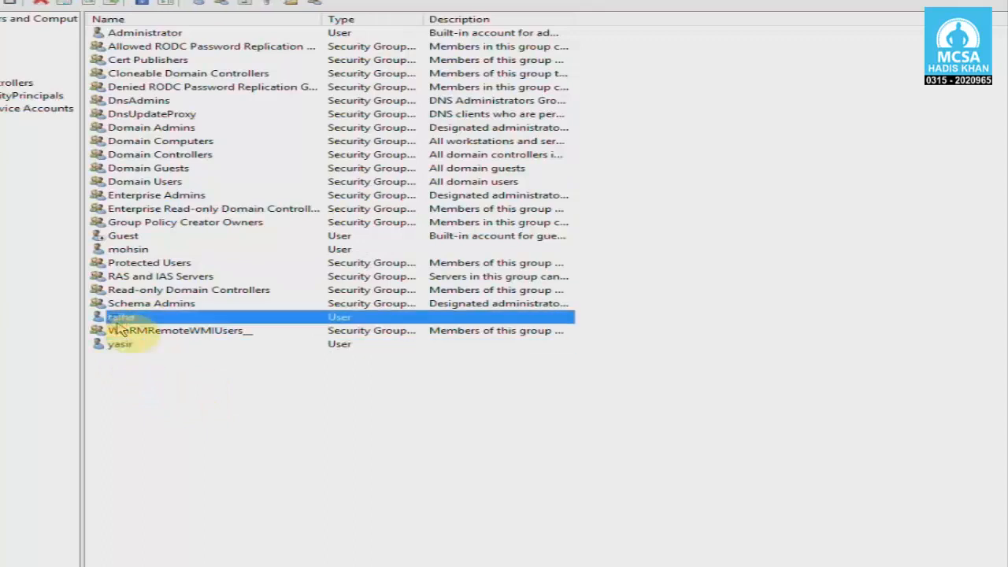
click(122, 344)
click(117, 318)
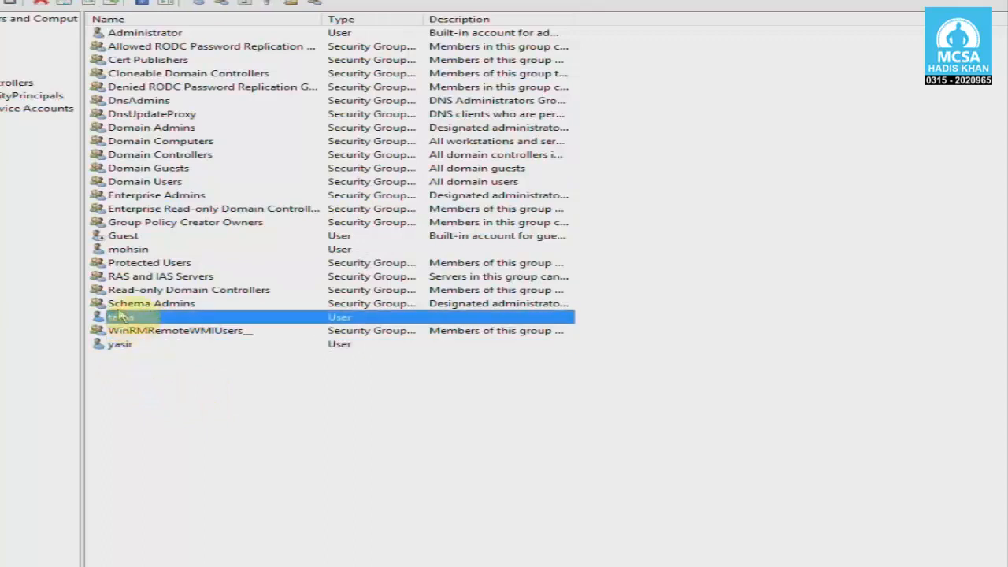
click(125, 250)
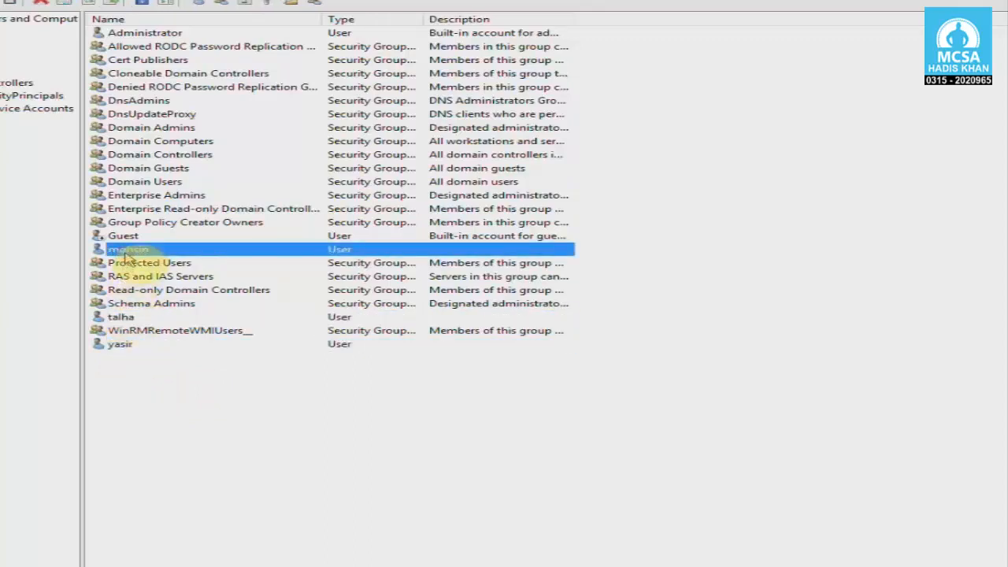
click(122, 317)
click(124, 250)
click(120, 347)
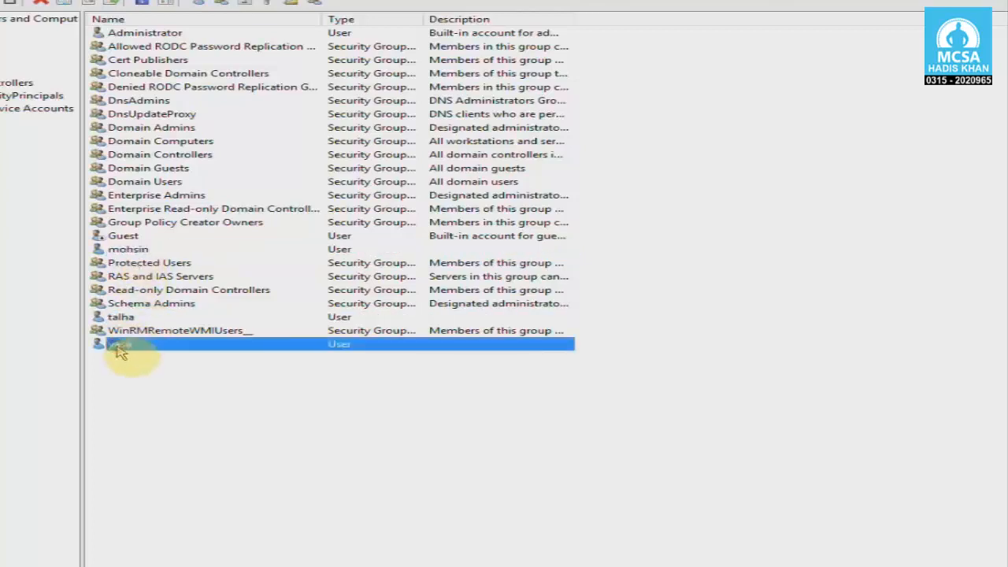
click(192, 384)
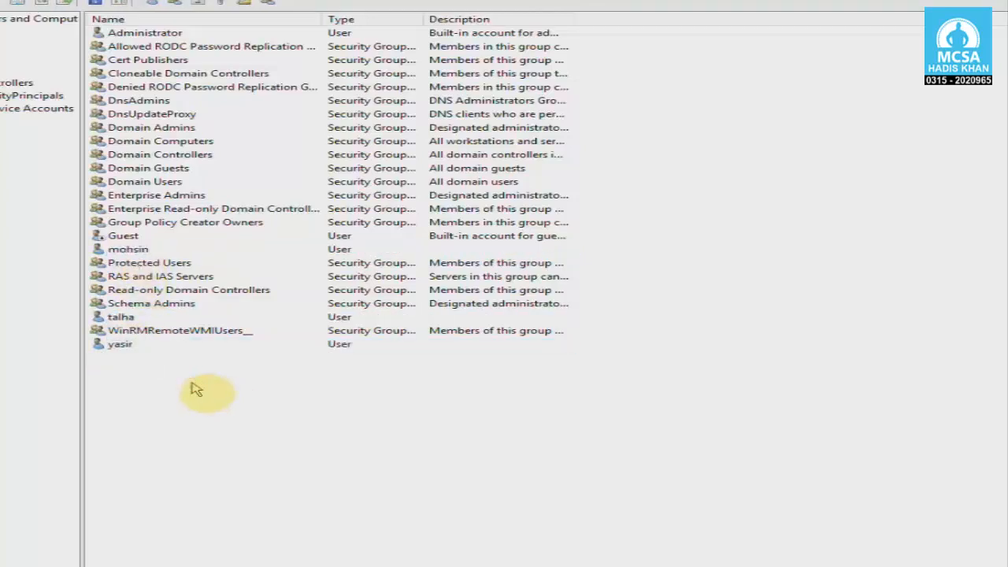
click(124, 318)
click(134, 345)
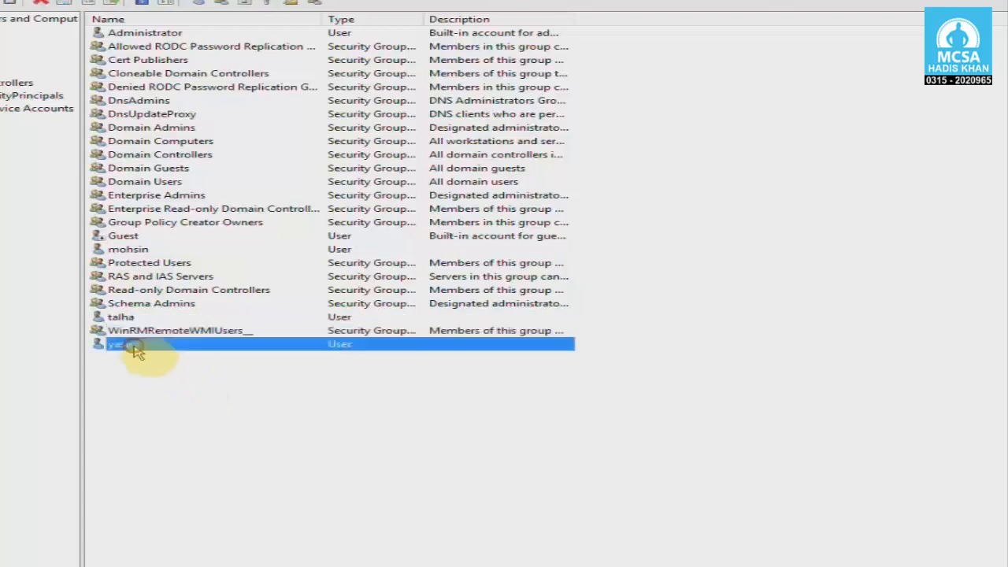
click(151, 376)
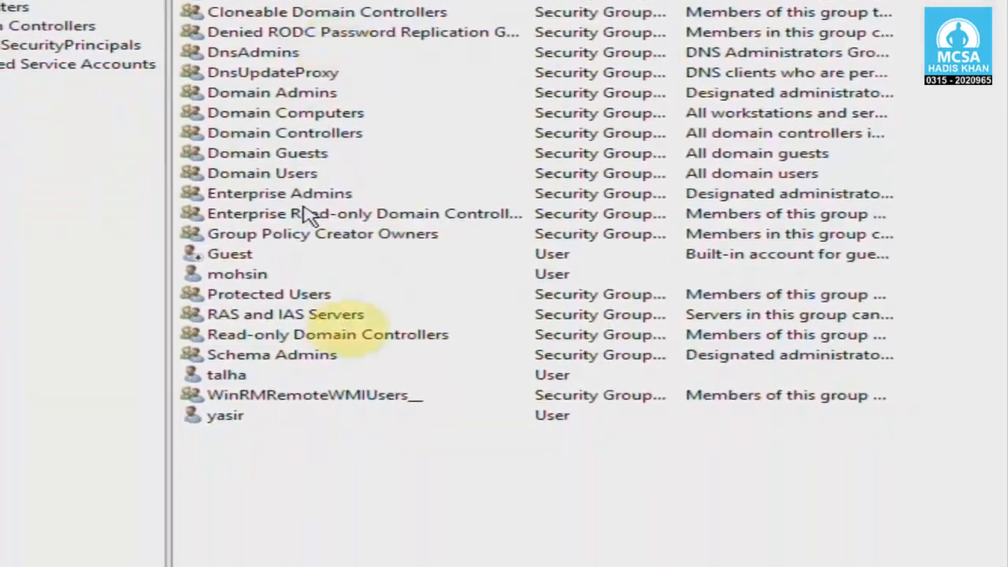
Create a Global Security group named Sales in the Users container.
right_click(378, 304)
click(350, 288)
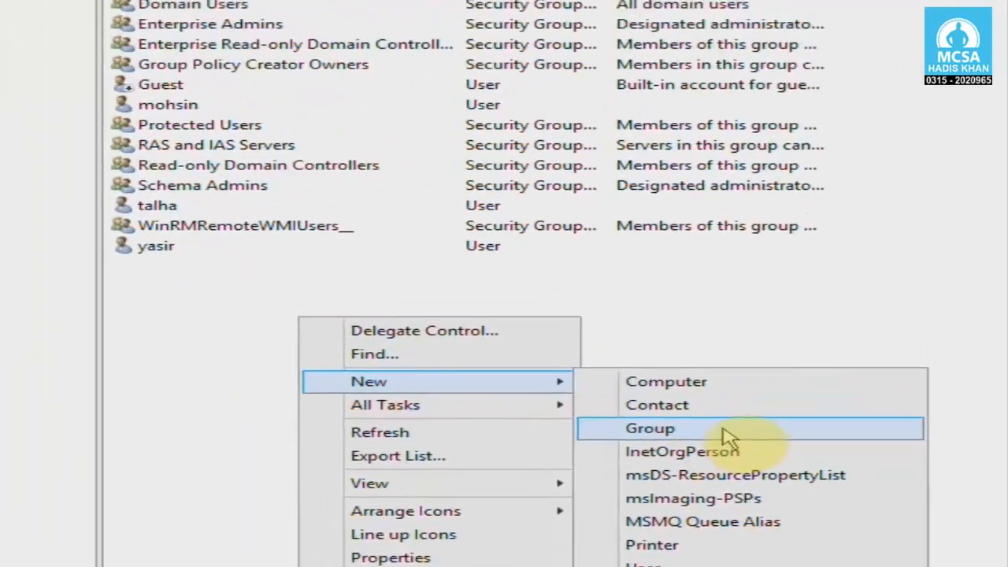
click(626, 288)
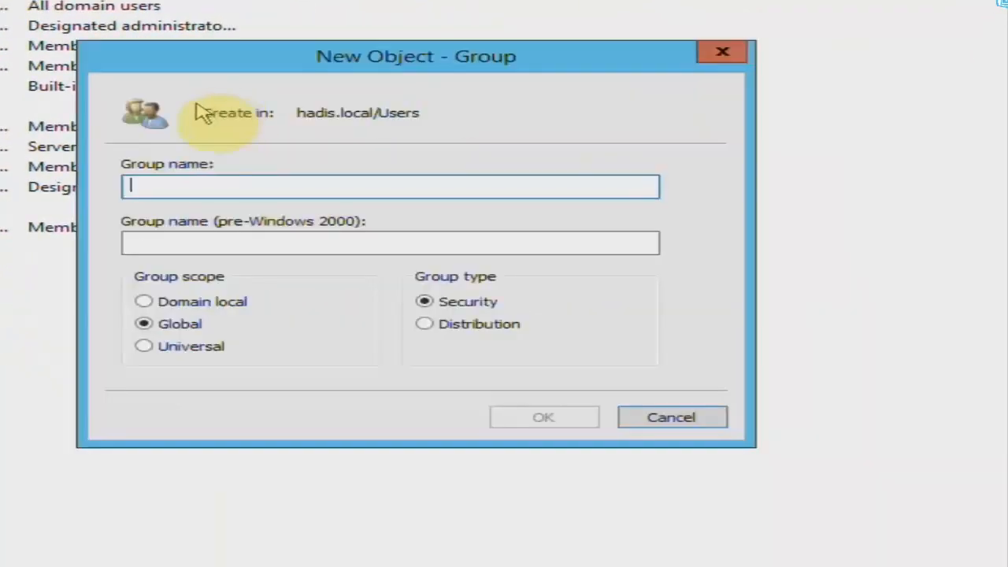
click(335, 222)
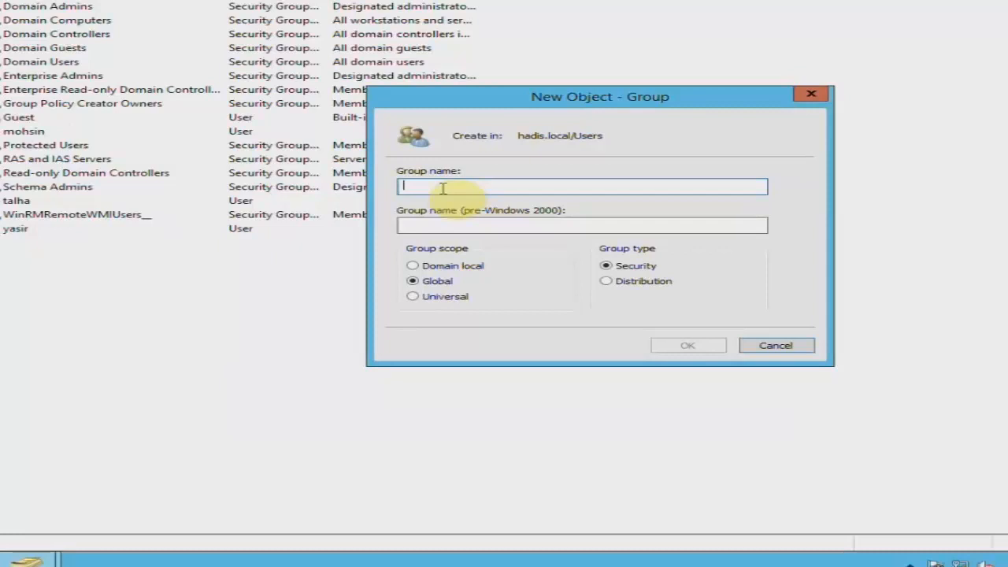
text(Sales)
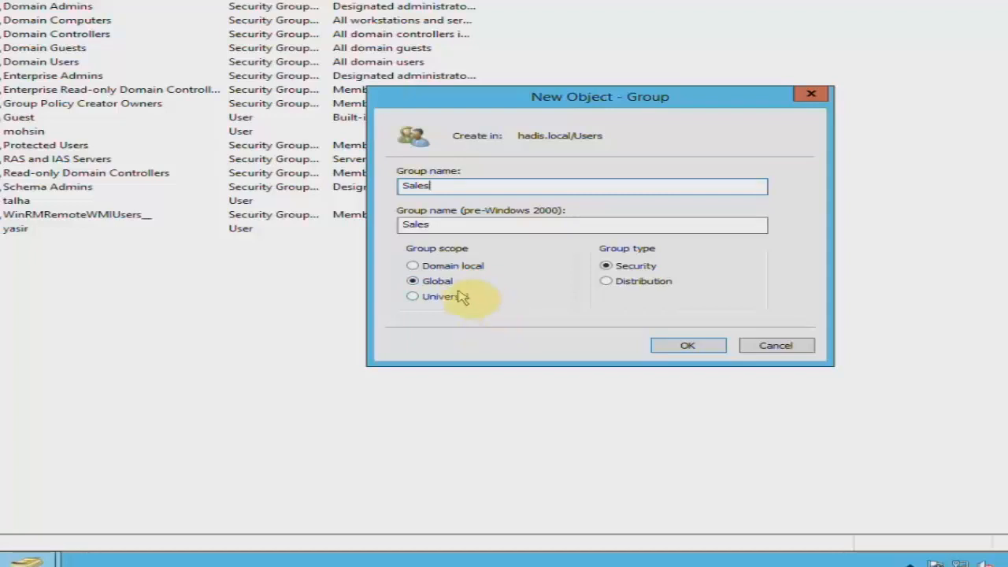
click(667, 350)
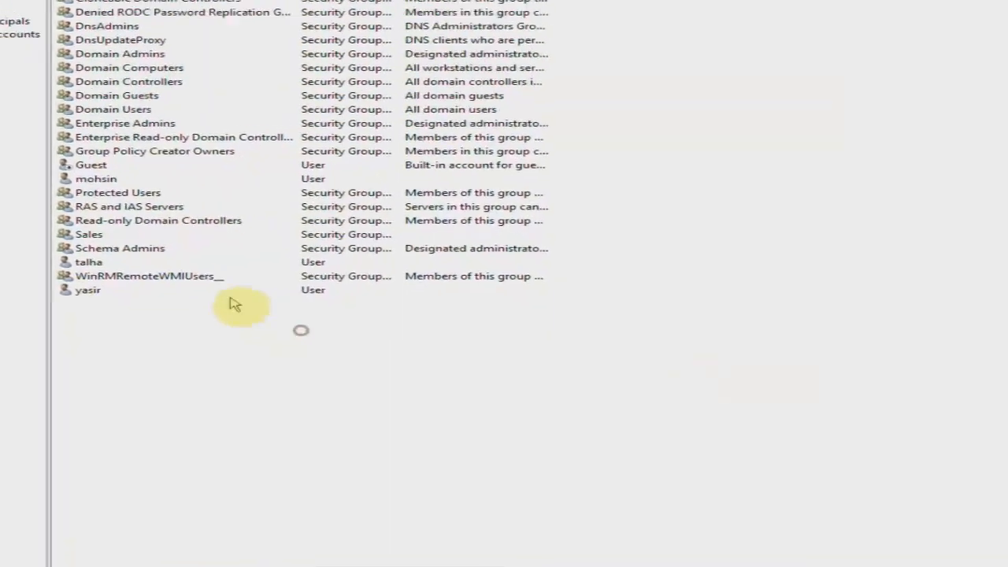
Select the Sales group and the mohsin and talha accounts in turn.
click(161, 273)
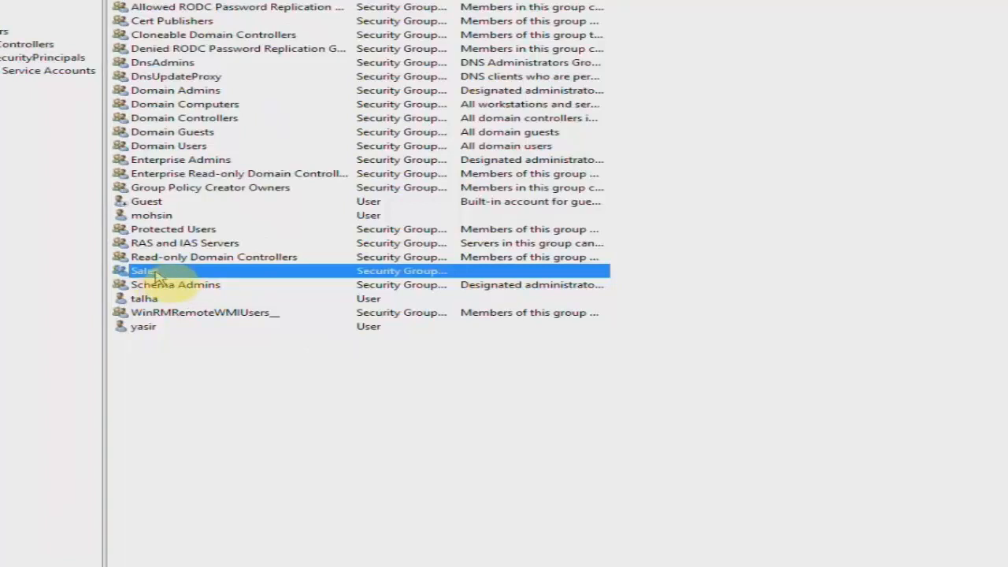
click(146, 218)
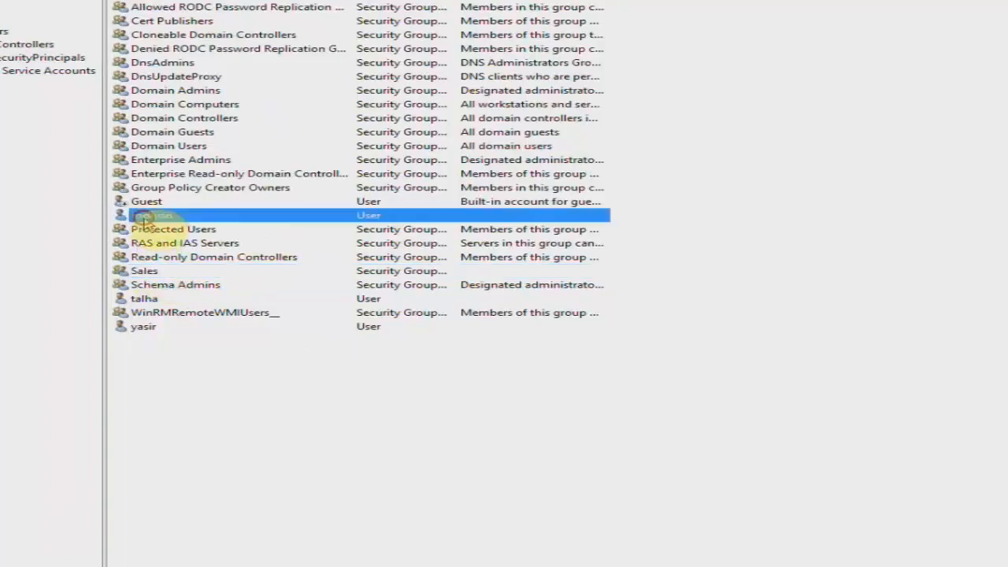
click(163, 272)
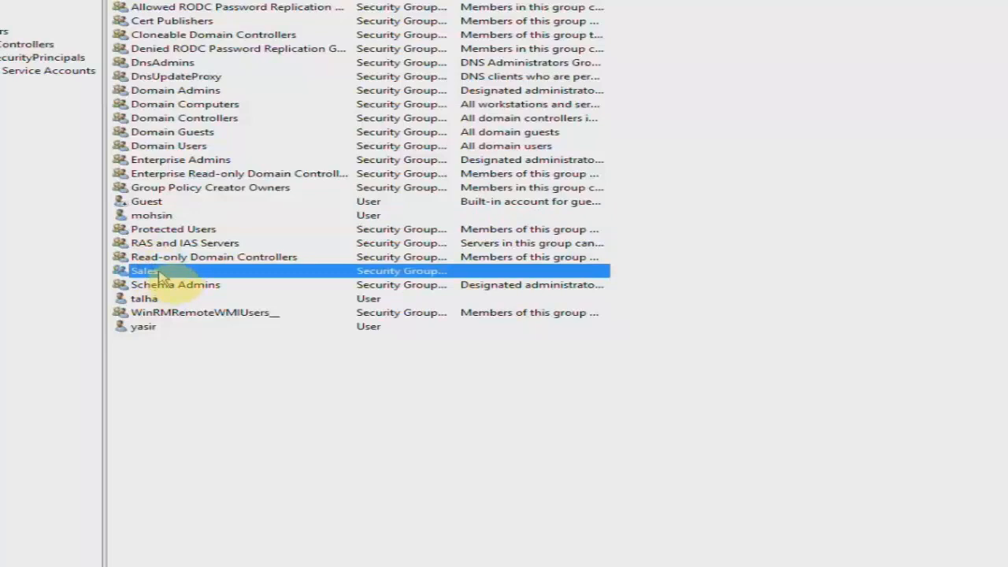
click(150, 299)
click(160, 272)
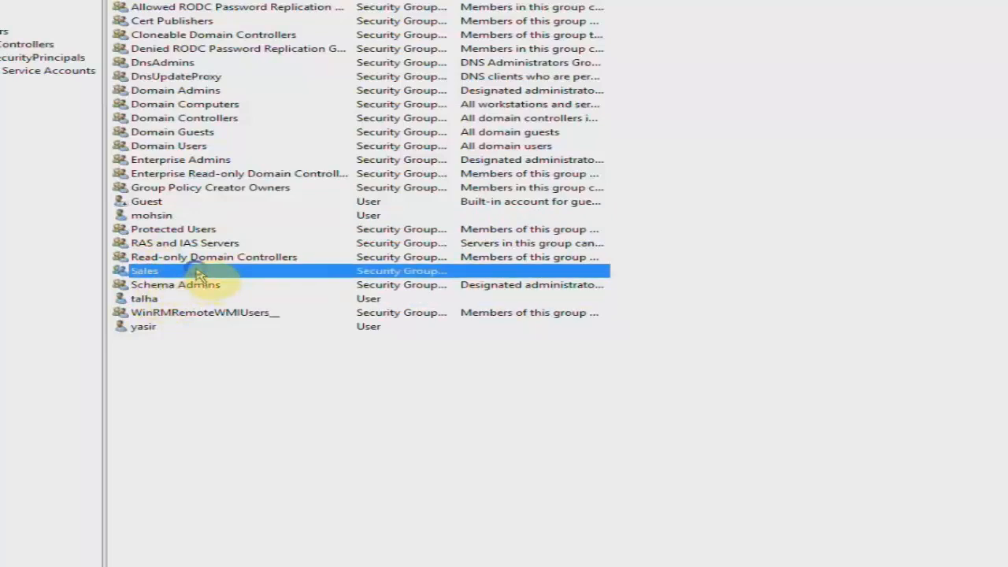
From Sales properties, go to Members > Add and open the Advanced object search.
right_click(197, 272)
click(337, 398)
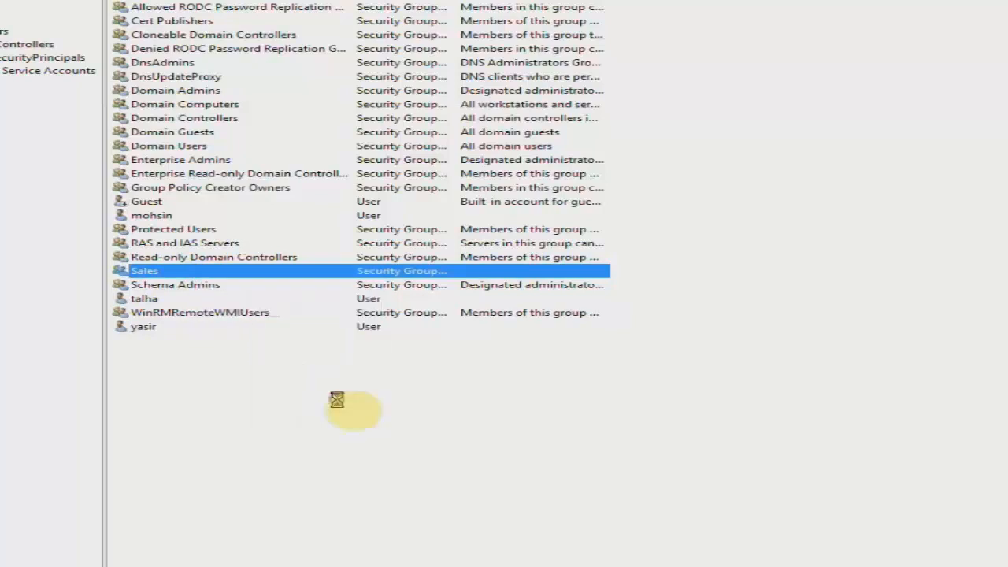
drag(537, 117, 711, 164)
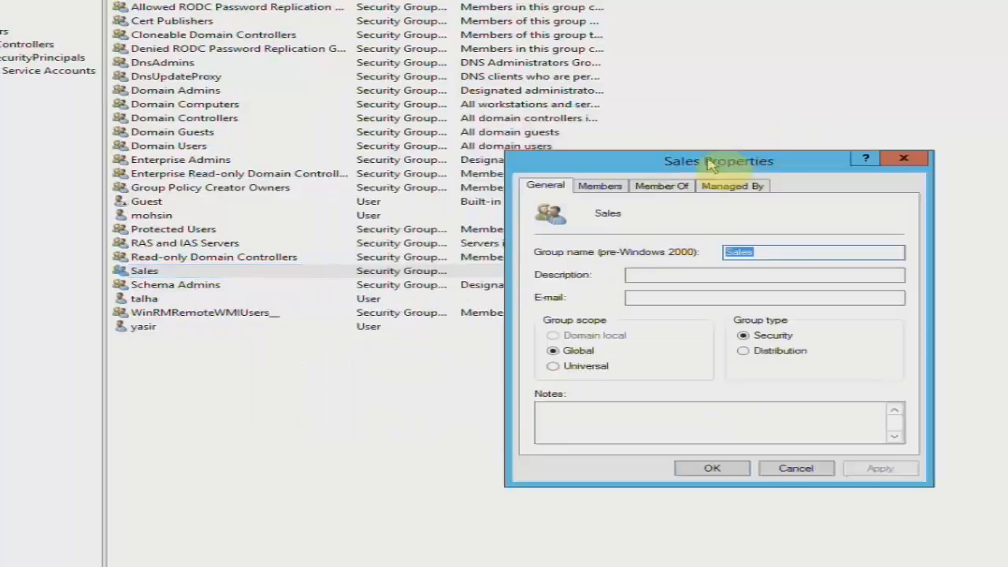
click(604, 189)
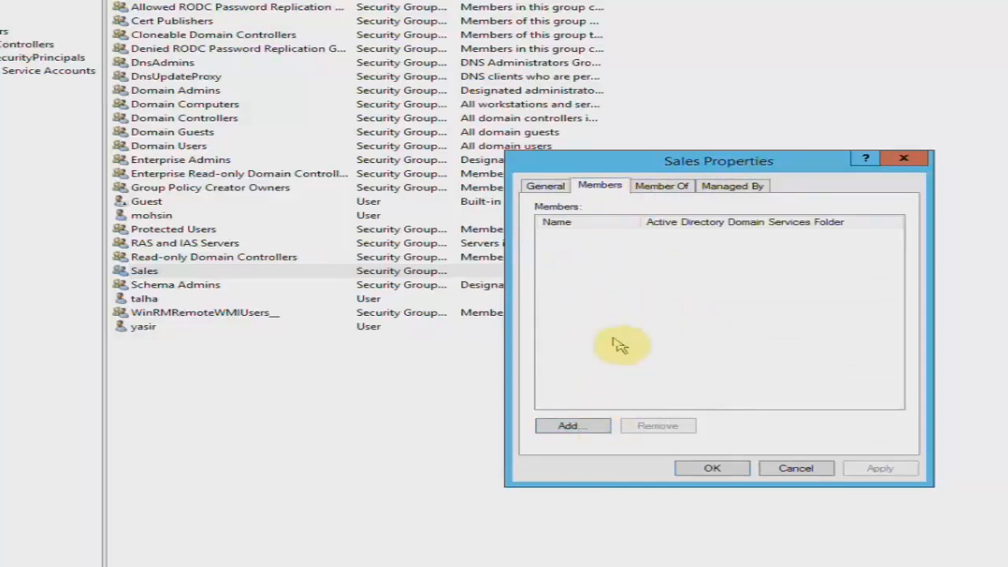
click(583, 426)
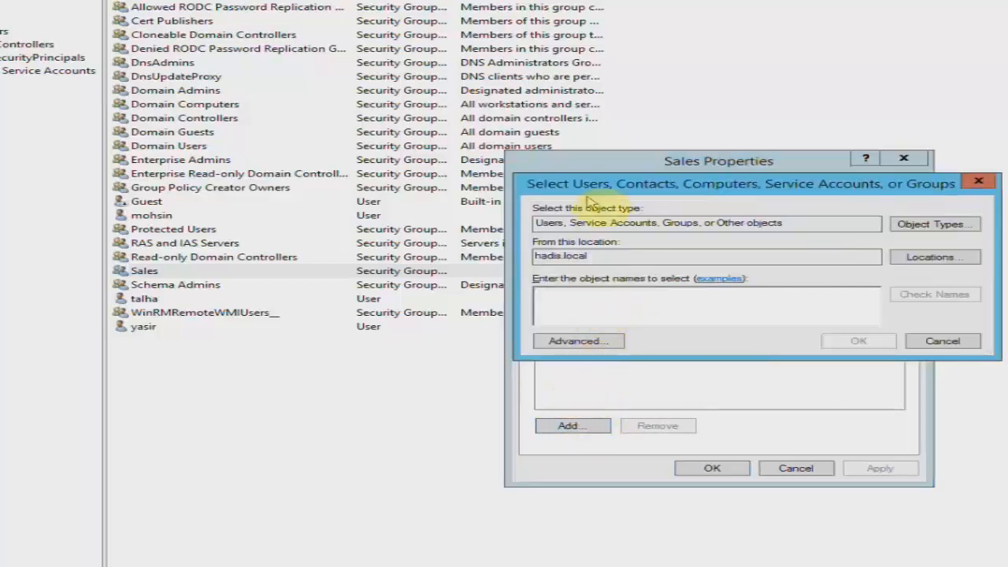
drag(581, 177, 558, 147)
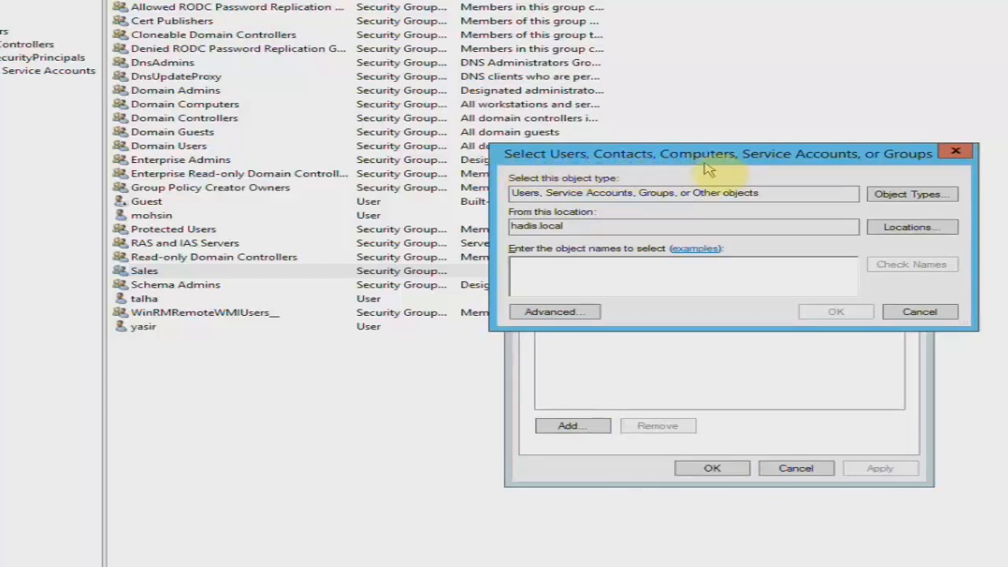
drag(733, 159, 739, 135)
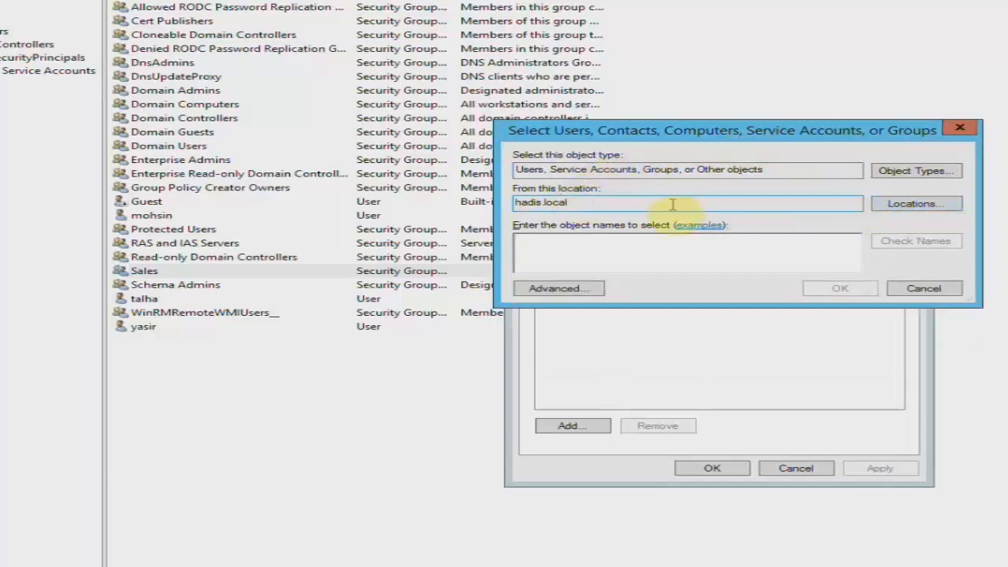
drag(555, 203, 590, 201)
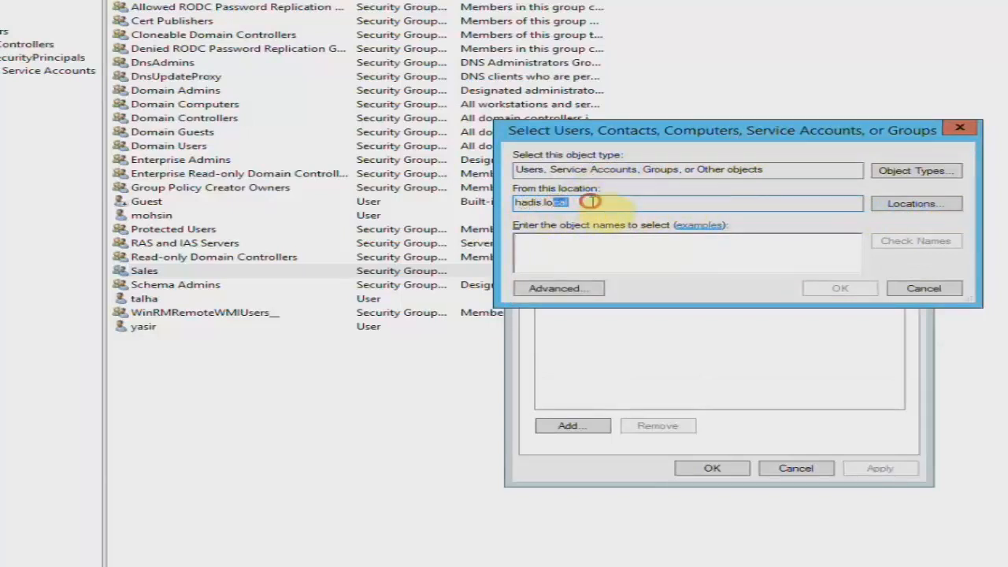
click(606, 252)
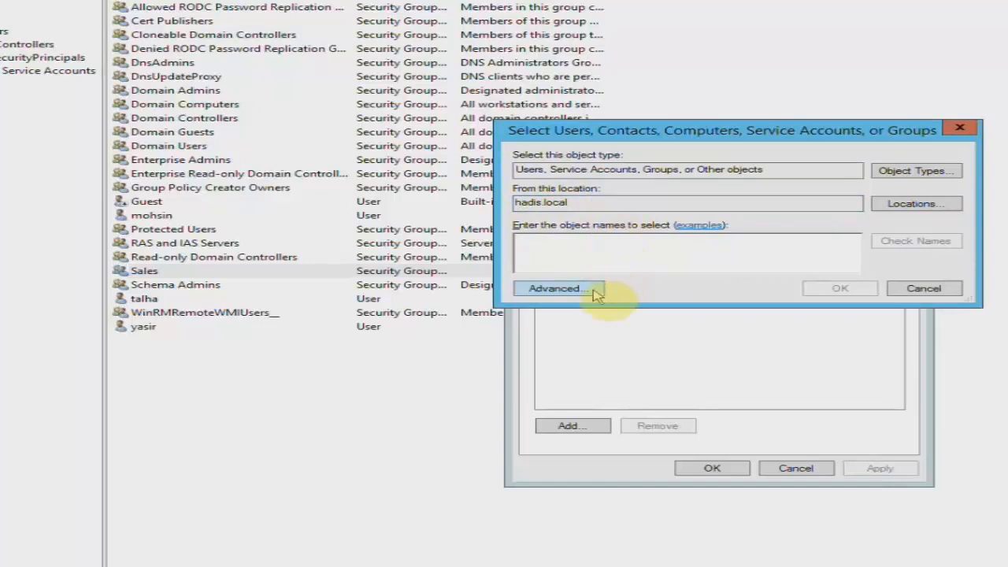
click(555, 289)
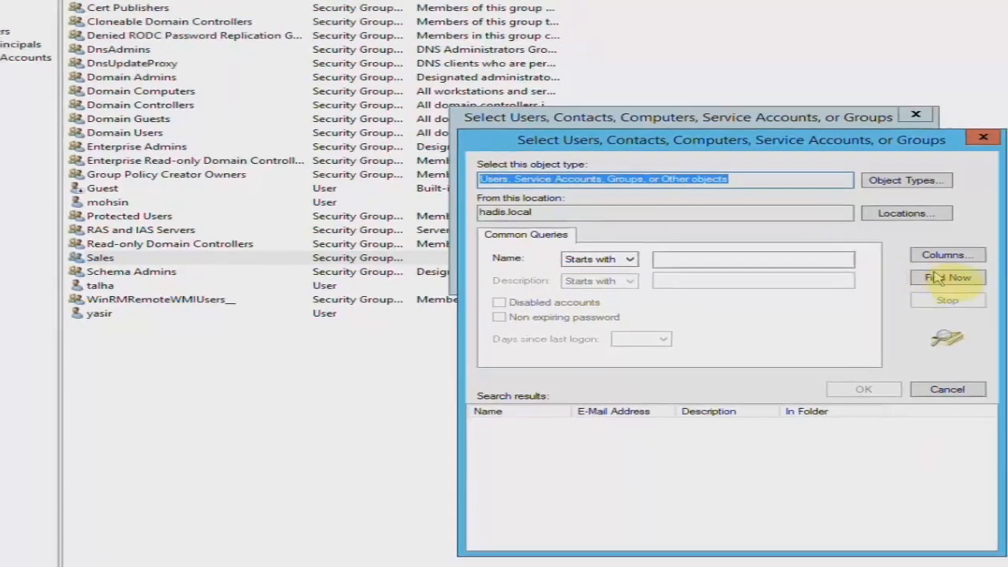
List all domain objects and pick the two user accounts to add to Sales.
click(935, 277)
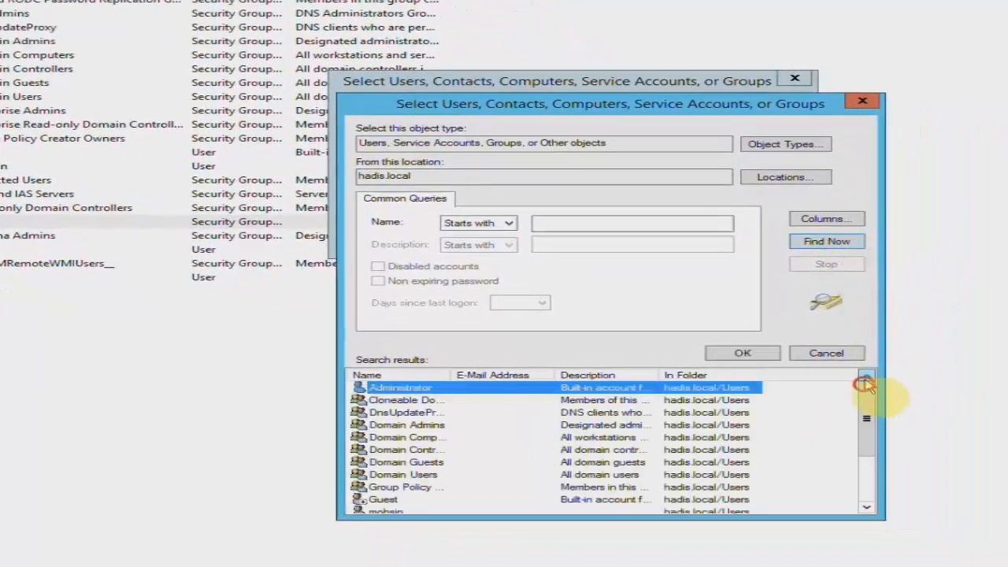
drag(863, 384, 870, 449)
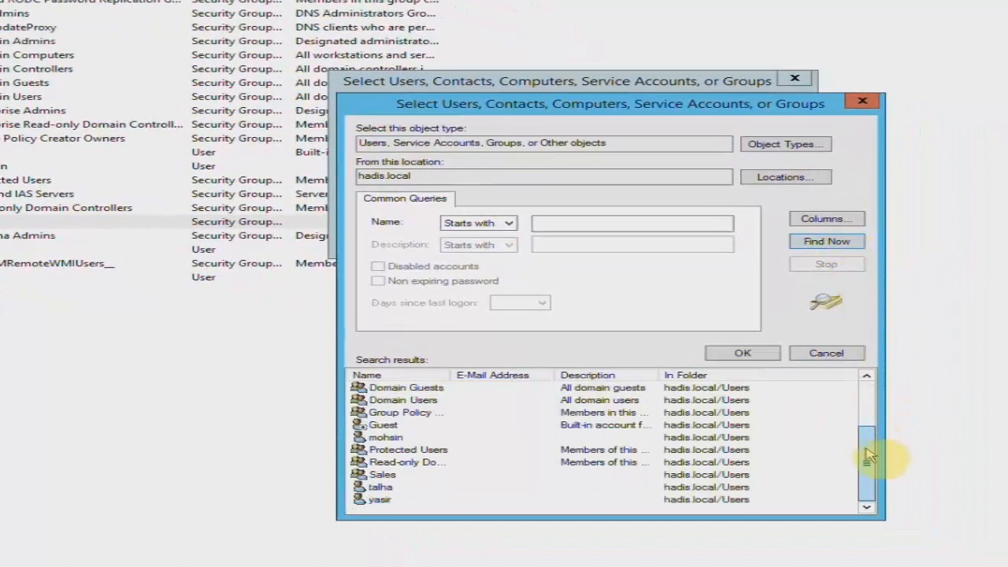
click(381, 488)
click(384, 441)
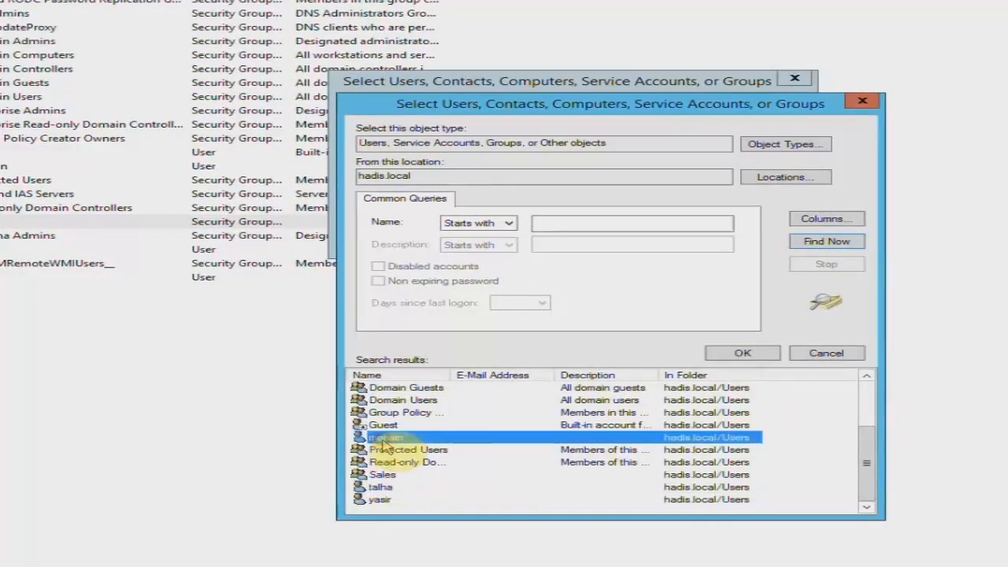
ctrl+click(384, 488)
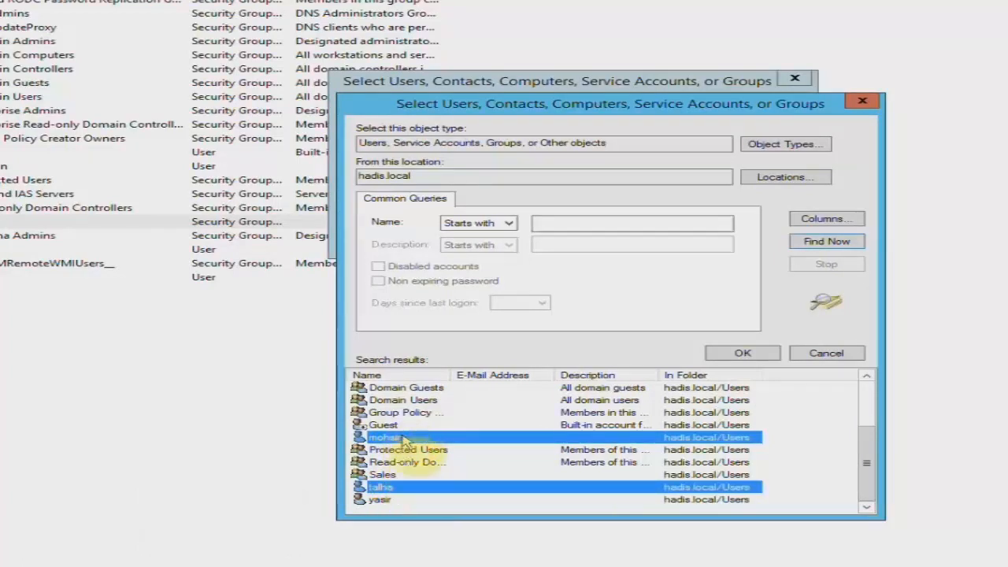
click(723, 353)
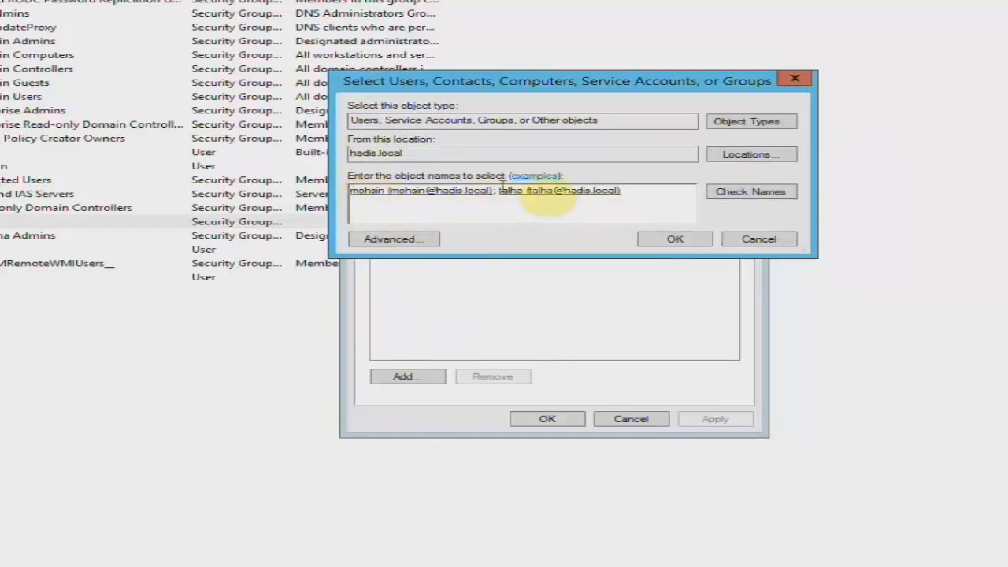
Enter both user names, resolve them against the domain, and confirm them as members.
key(BackSpace)
key(BackSpace)
key(BackSpace)
key(BackSpace)
key(BackSpace)
key(BackSpace)
key(BackSpace)
key(BackSpace)
key(BackSpace)
key(BackSpace)
key(BackSpace)
key(BackSpace)
key(BackSpace)
key(BackSpace)
key(BackSpace)
key(BackSpace)
key(BackSpace)
key(BackSpace)
key(BackSpace)
key(BackSpace)
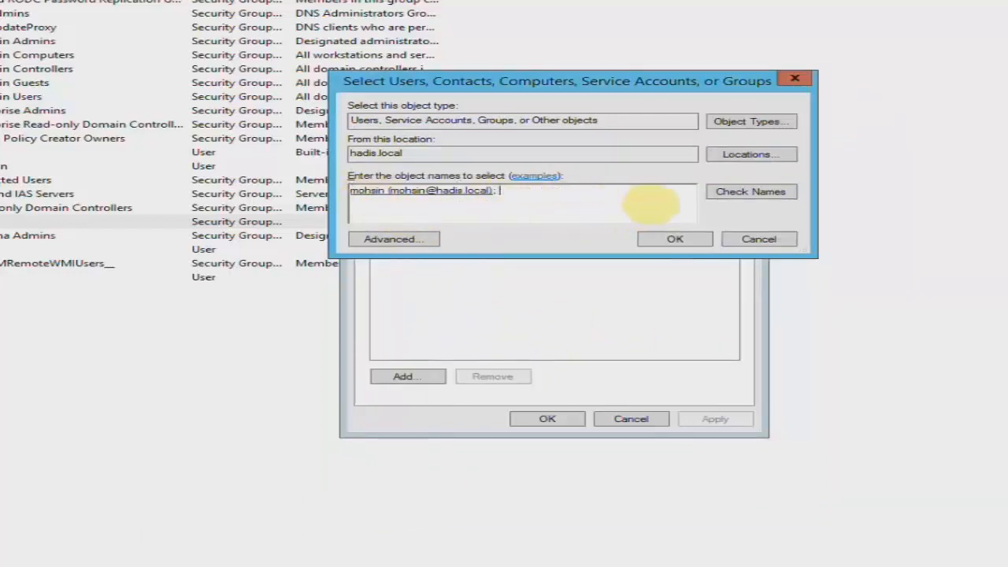
text(mohsin)
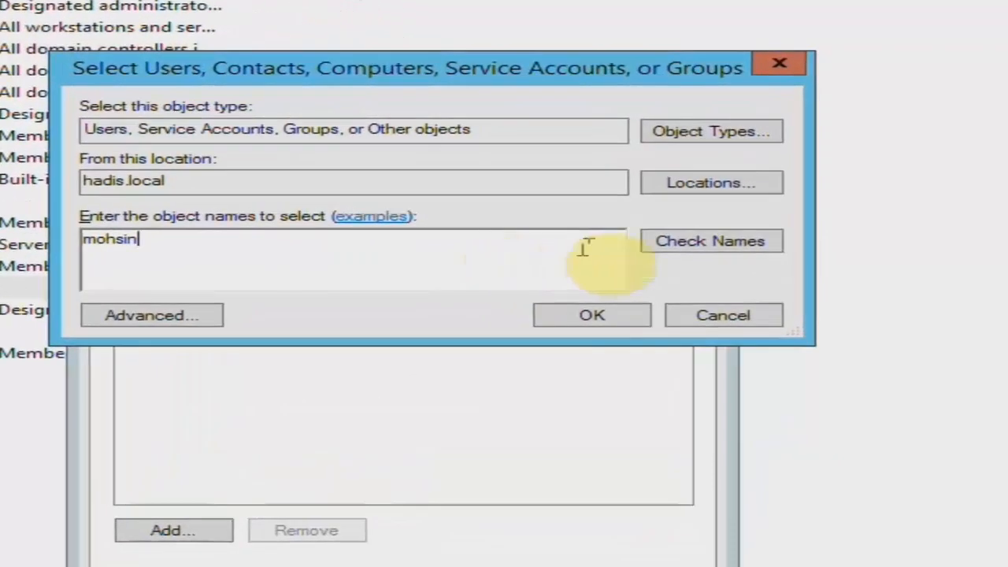
click(668, 250)
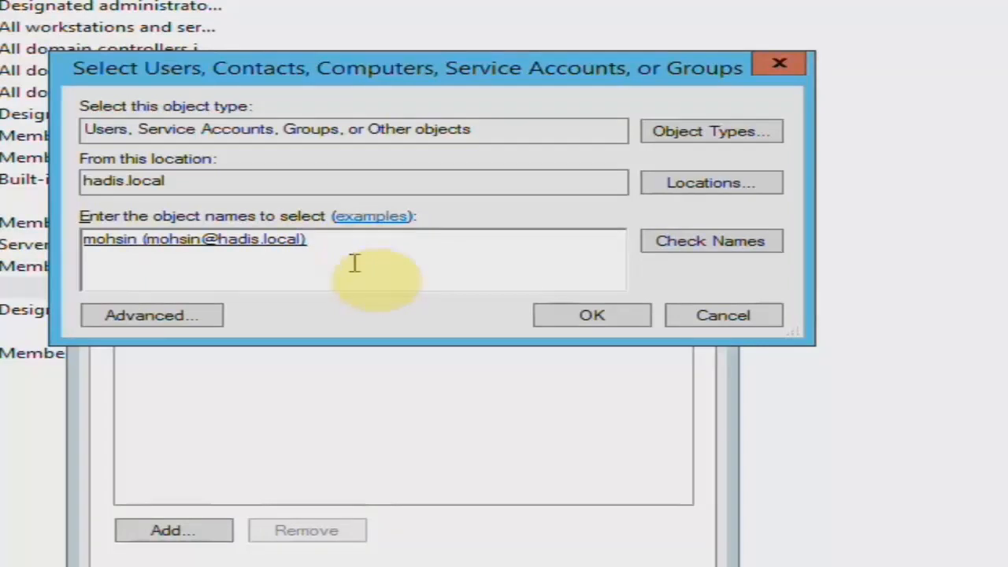
text(talha)
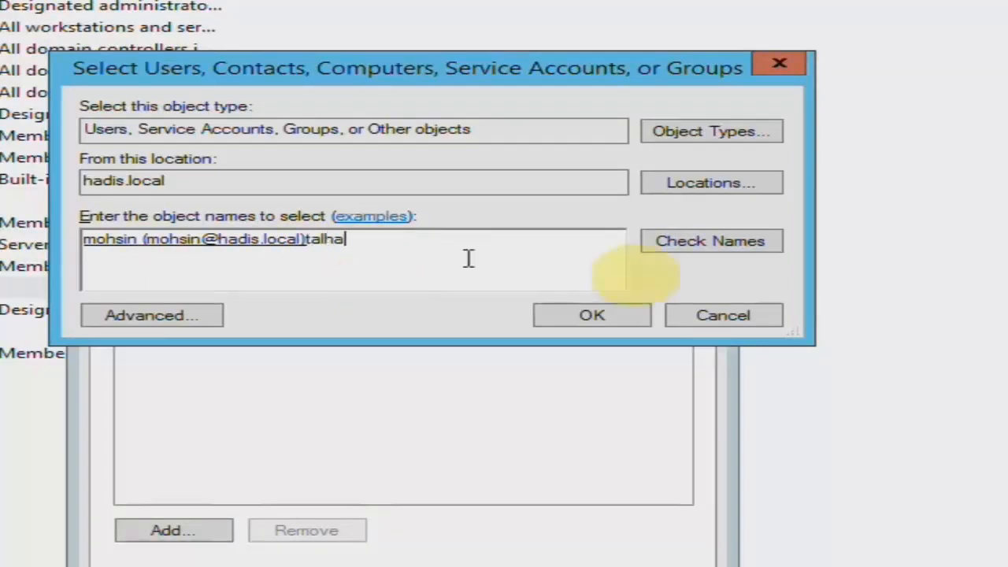
click(673, 248)
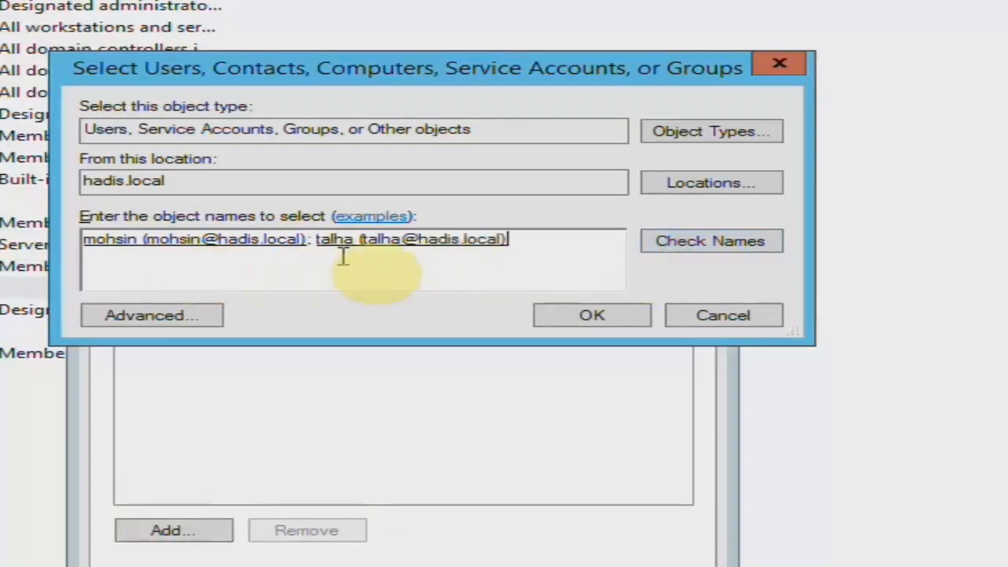
click(601, 317)
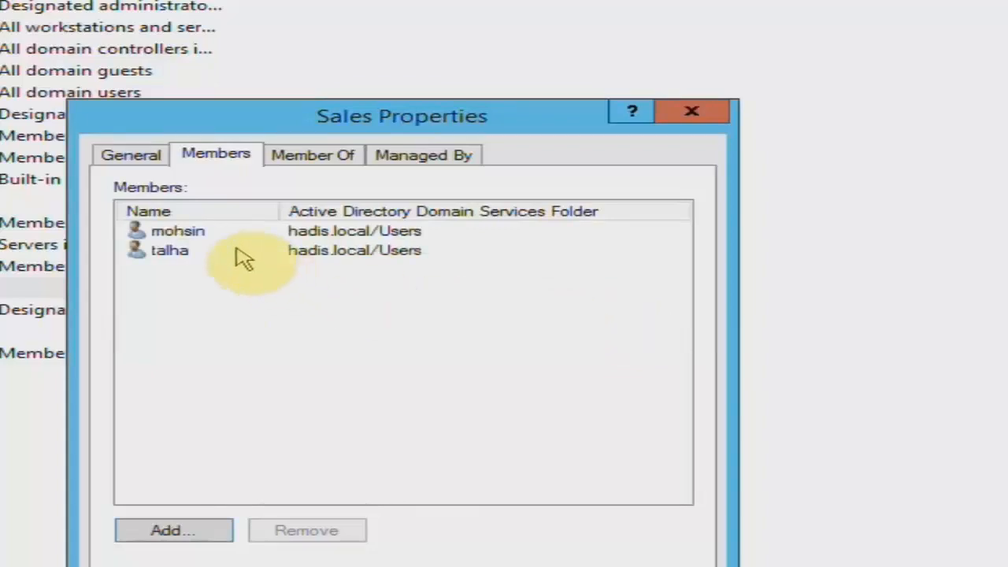
Apply the new Sales group membership and close its properties.
click(189, 230)
click(185, 251)
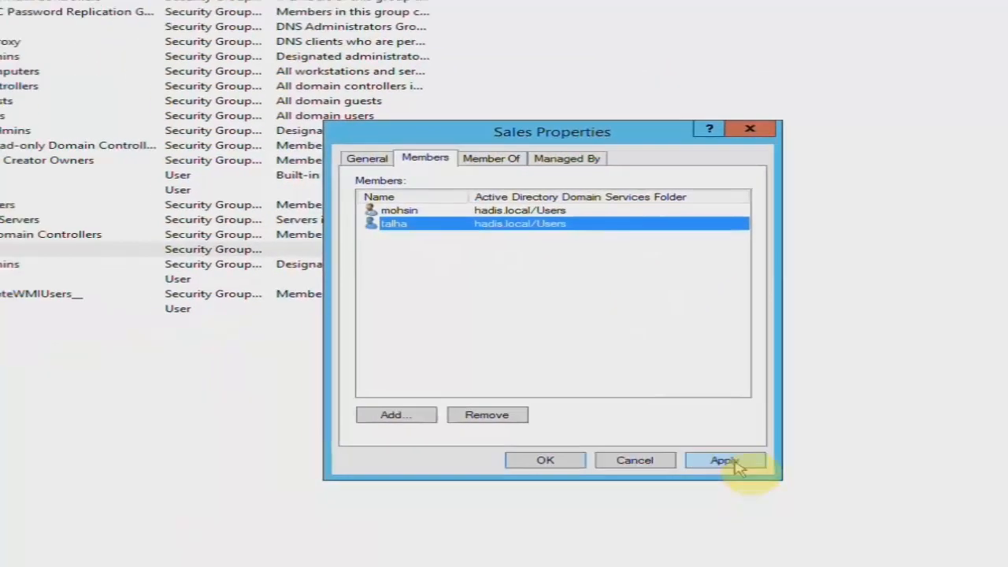
click(737, 465)
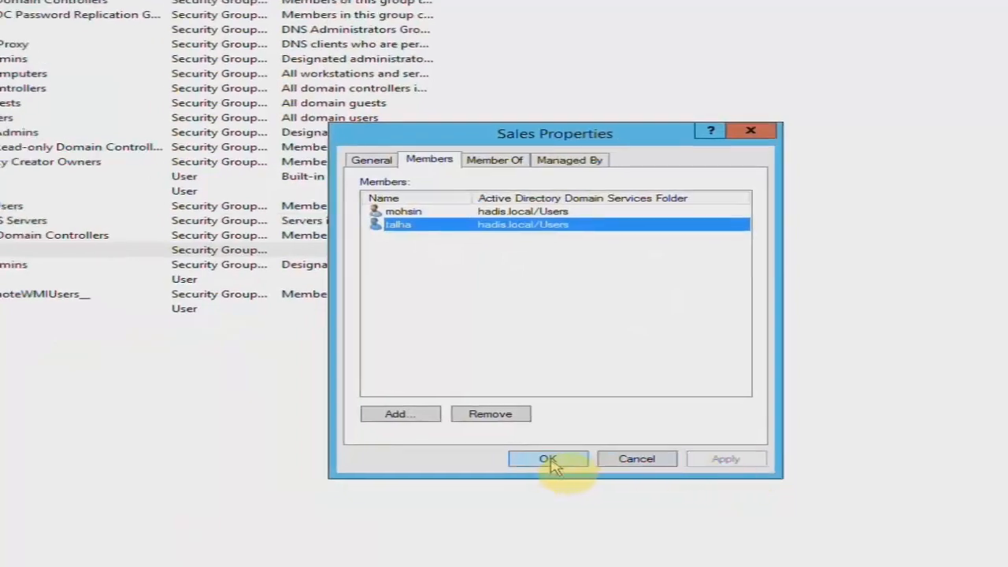
click(545, 460)
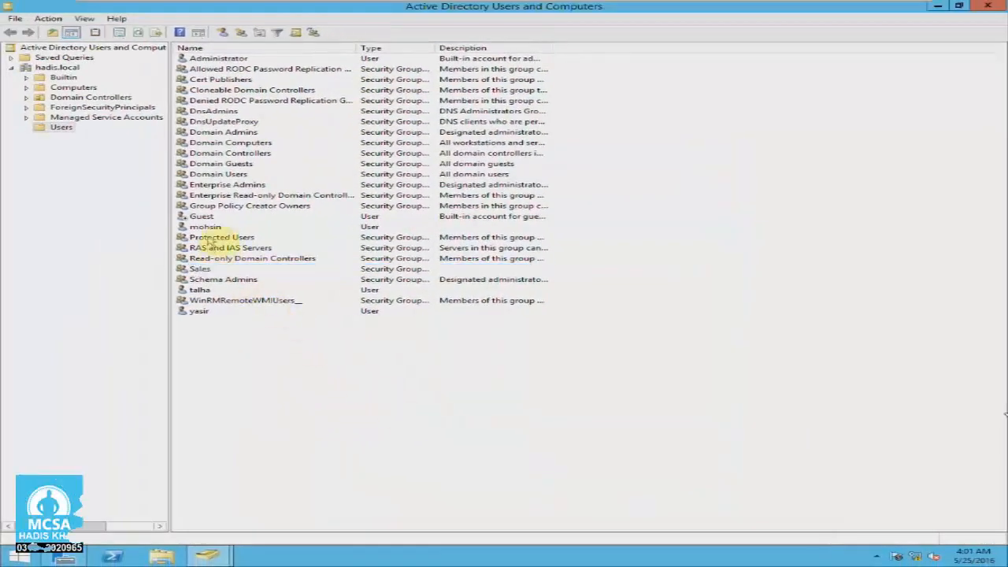
Browse the user accounts and Sales group in the directory list.
click(88, 211)
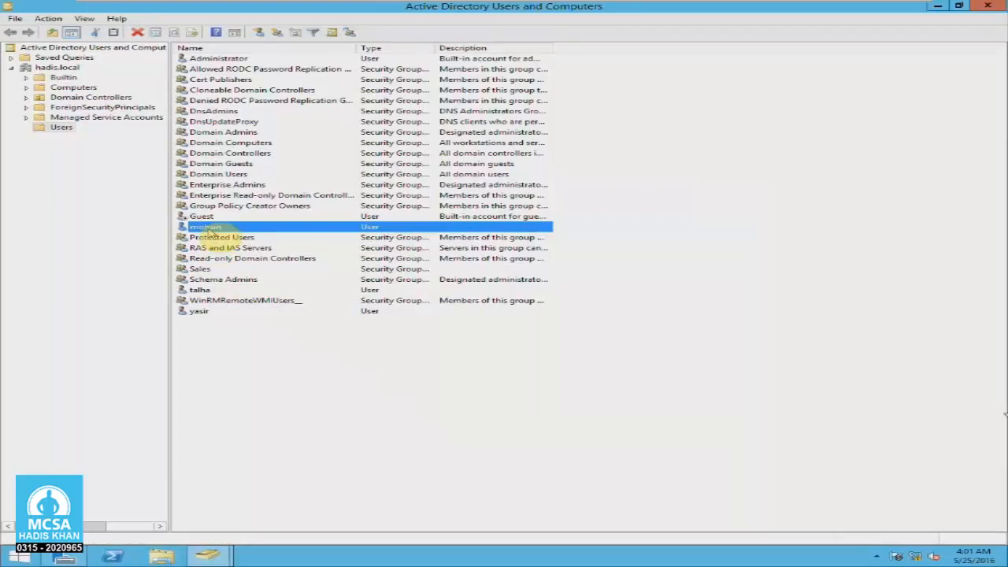
click(200, 269)
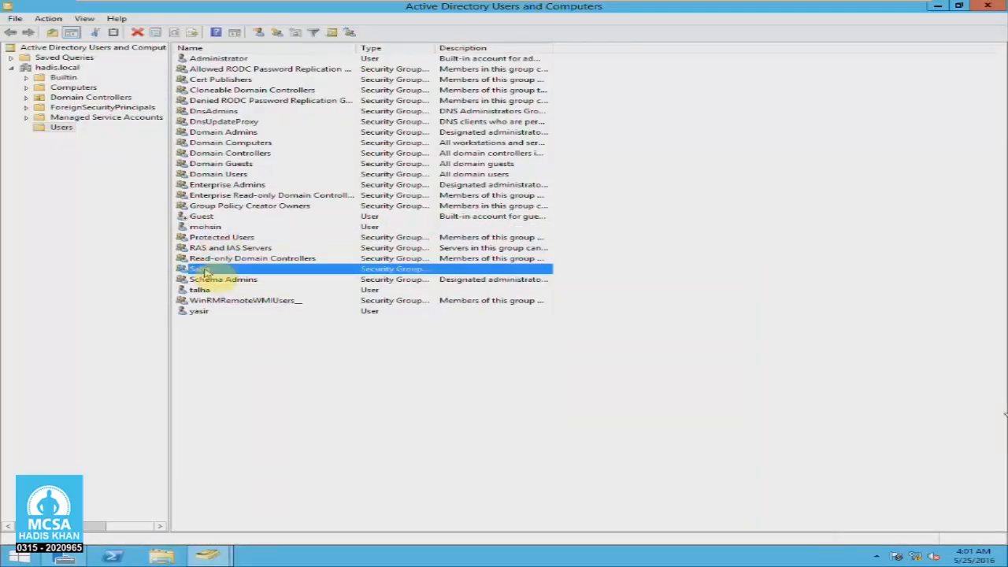
click(201, 226)
click(195, 270)
click(198, 313)
click(207, 323)
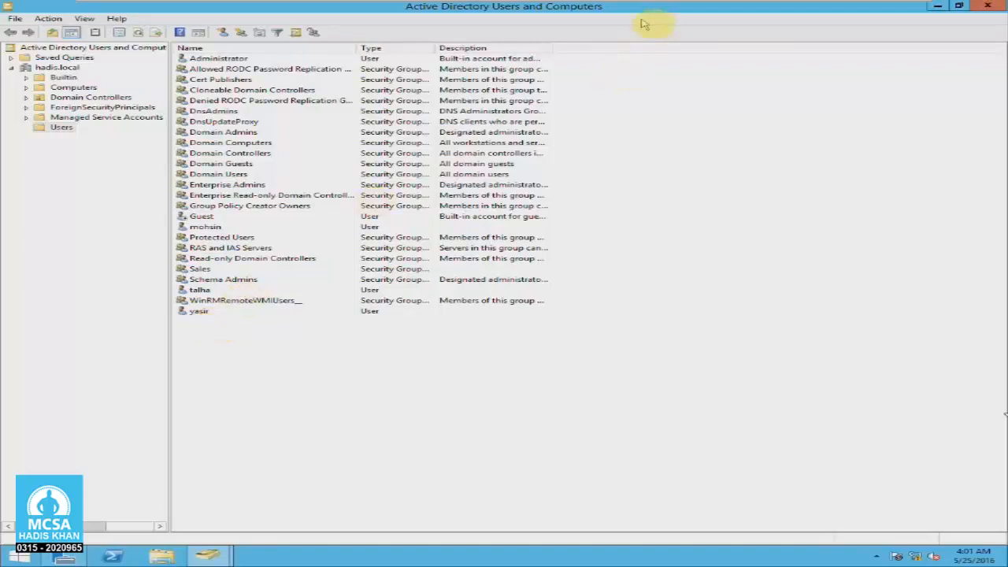
Restore and re-maximize the directory window, then switch to the Windows 7 VM.
drag(643, 14, 575, 88)
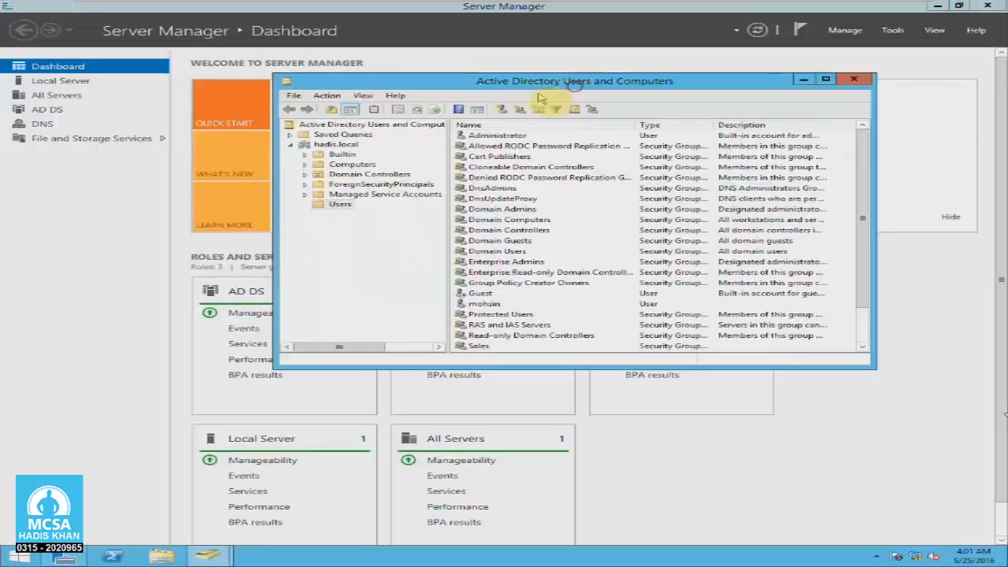
double_click(520, 85)
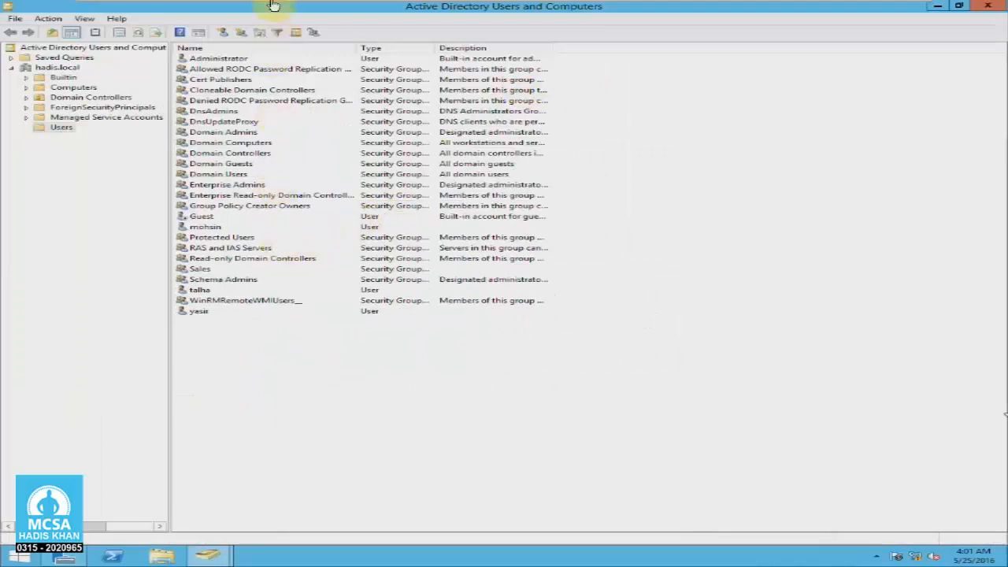
mouse_move(274, 5)
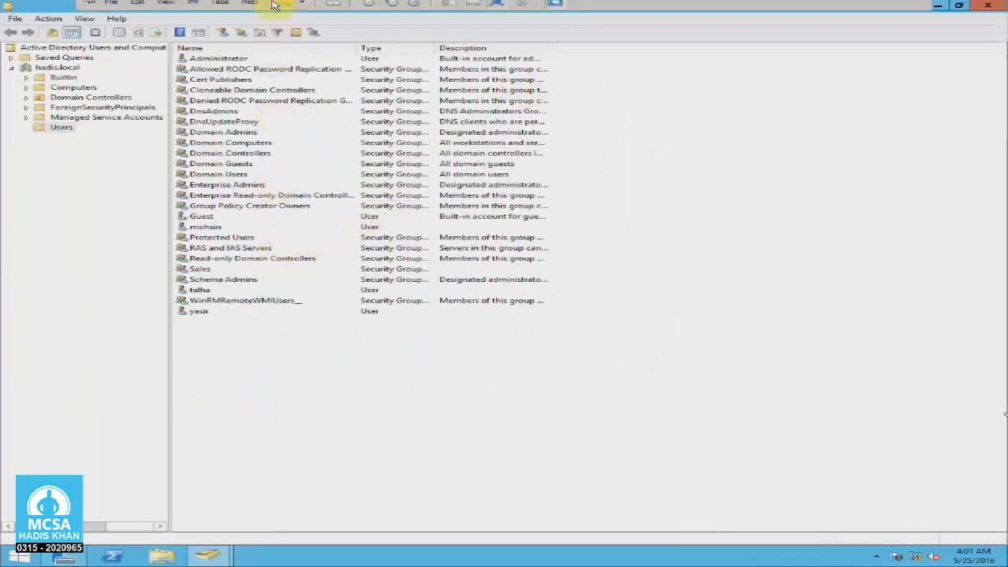
click(197, 291)
click(280, 9)
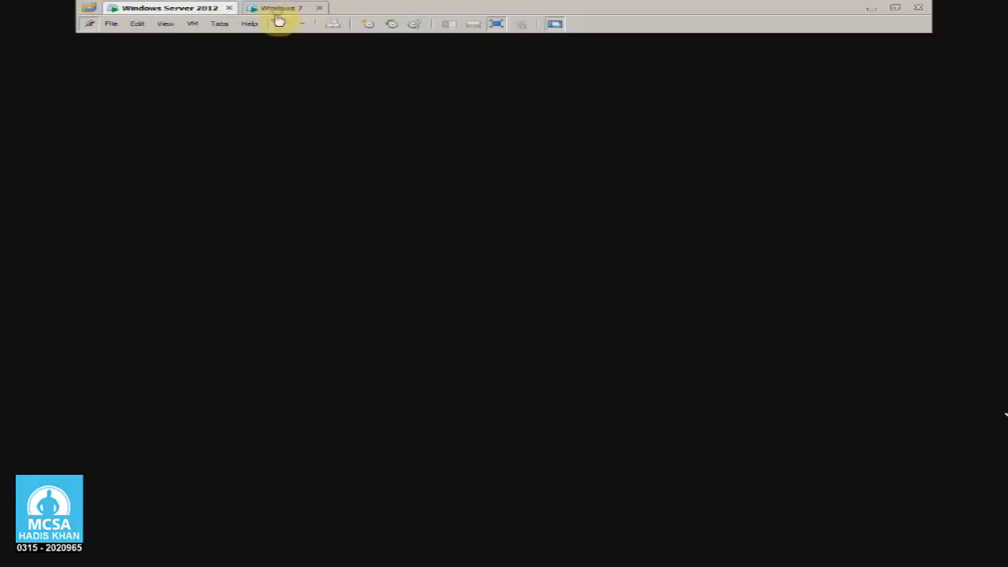
Log on to Windows 7 as the domain user with that account's password.
key(ctrl+alt+Insert)
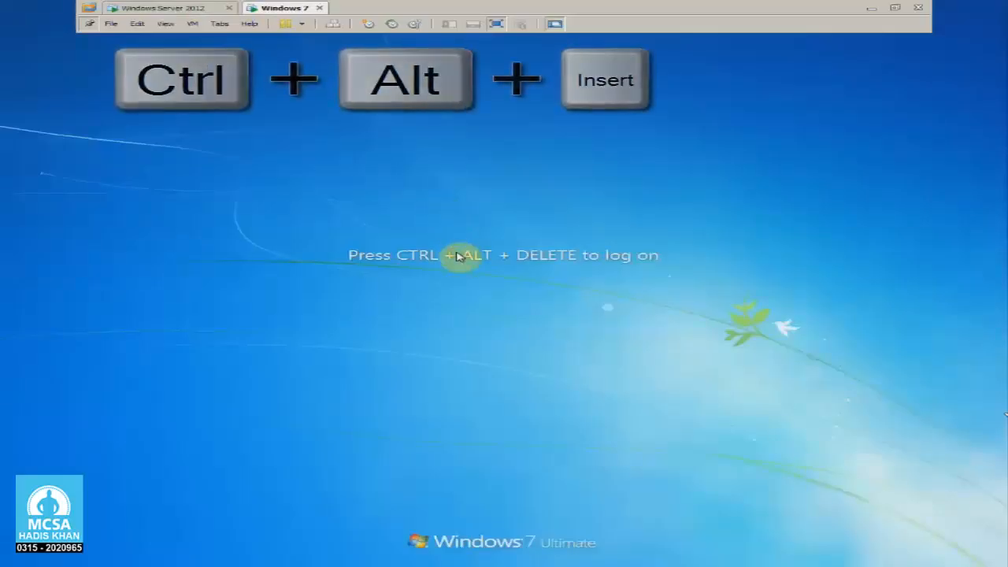
click(504, 391)
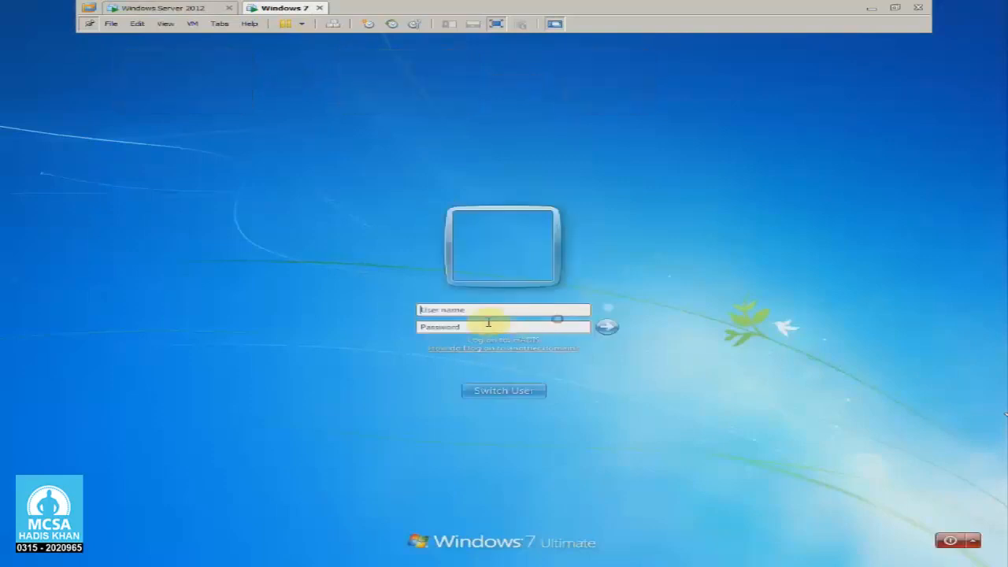
click(467, 310)
text(talha)
key(Tab)
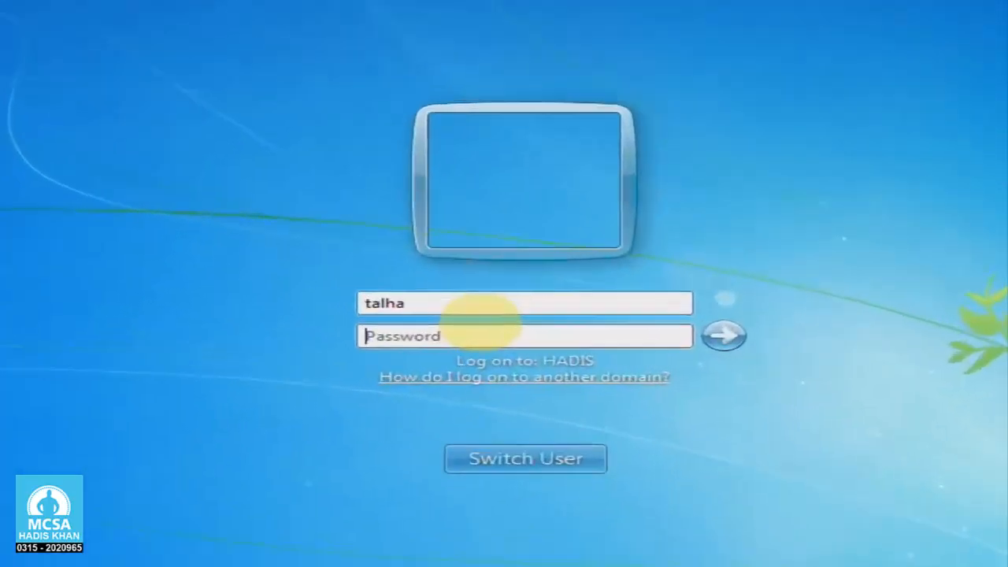
text(••••••••)
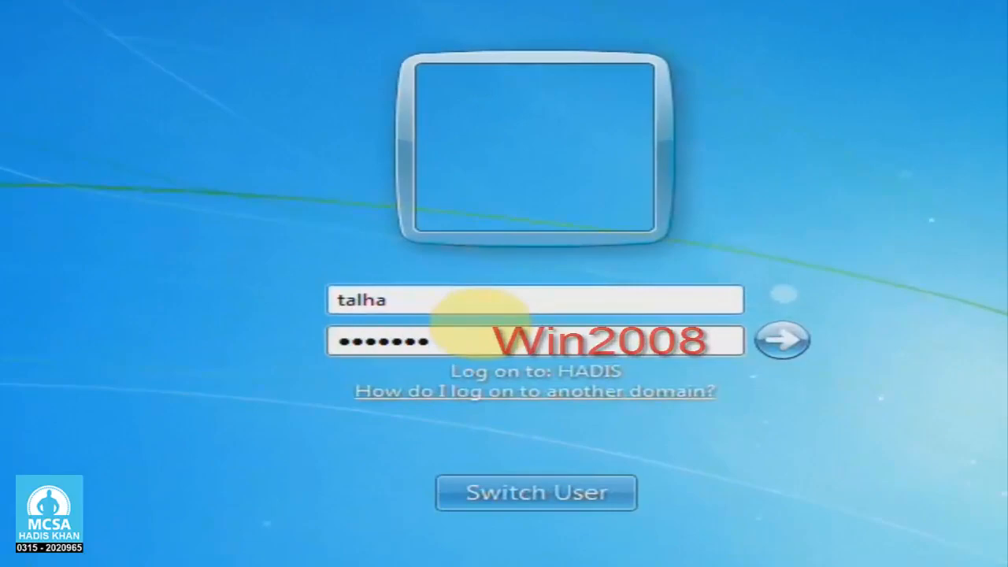
key(Return)
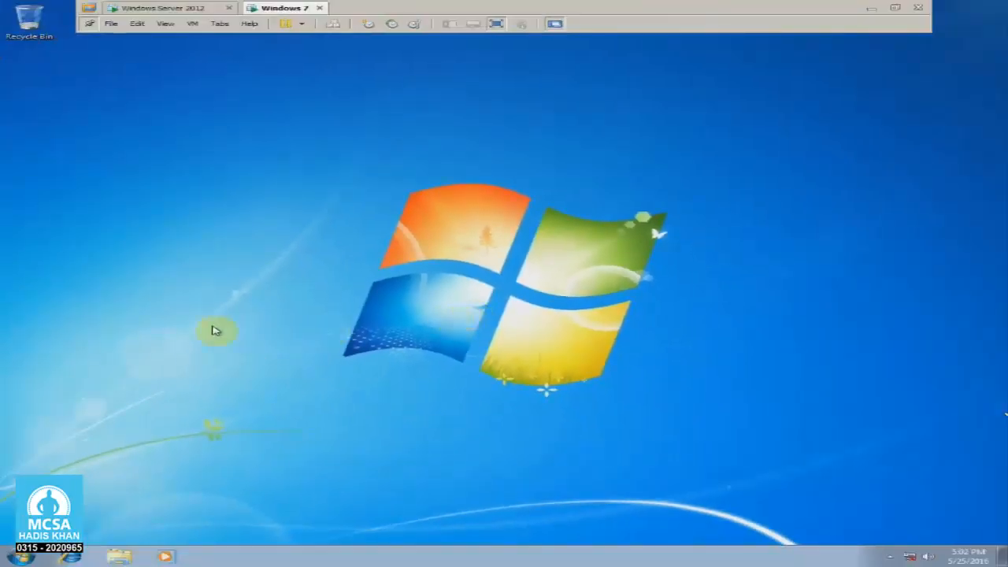
Refresh the Windows 7 desktop, then switch back to the Windows Server 2012 VM.
right_click(247, 246)
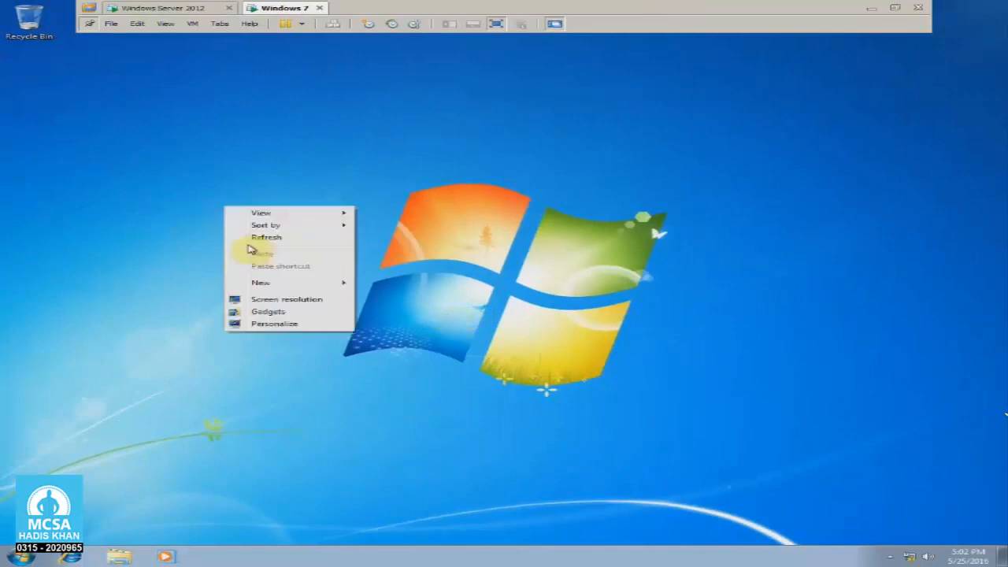
click(285, 238)
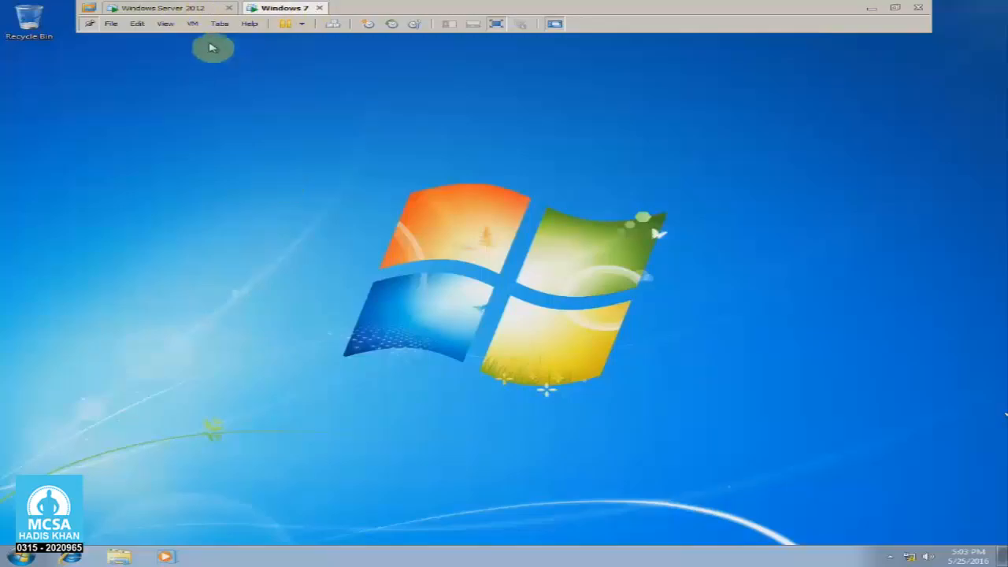
click(194, 10)
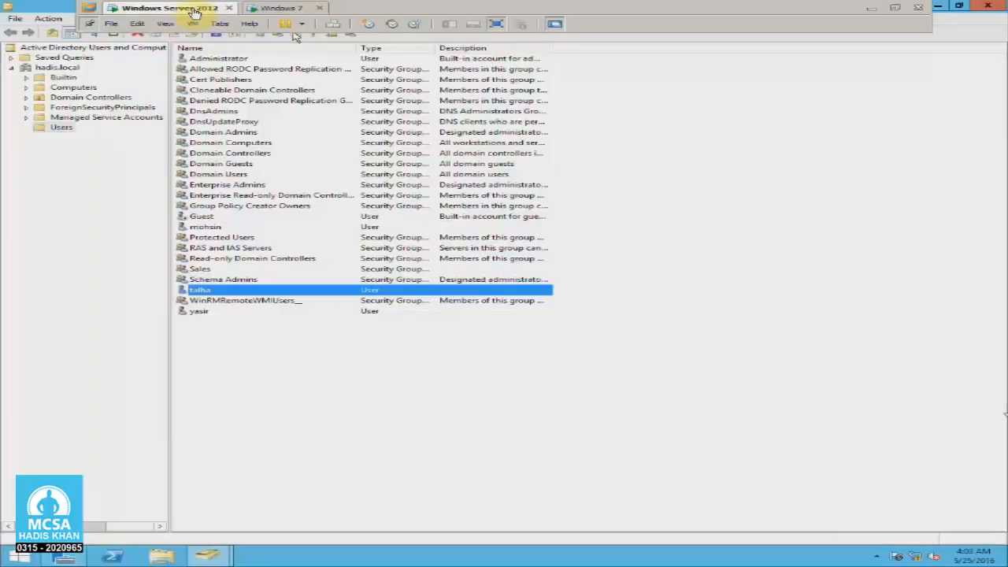
Minimize Active Directory Users and Computers and open Local Disk (C:) in File Explorer.
click(689, 221)
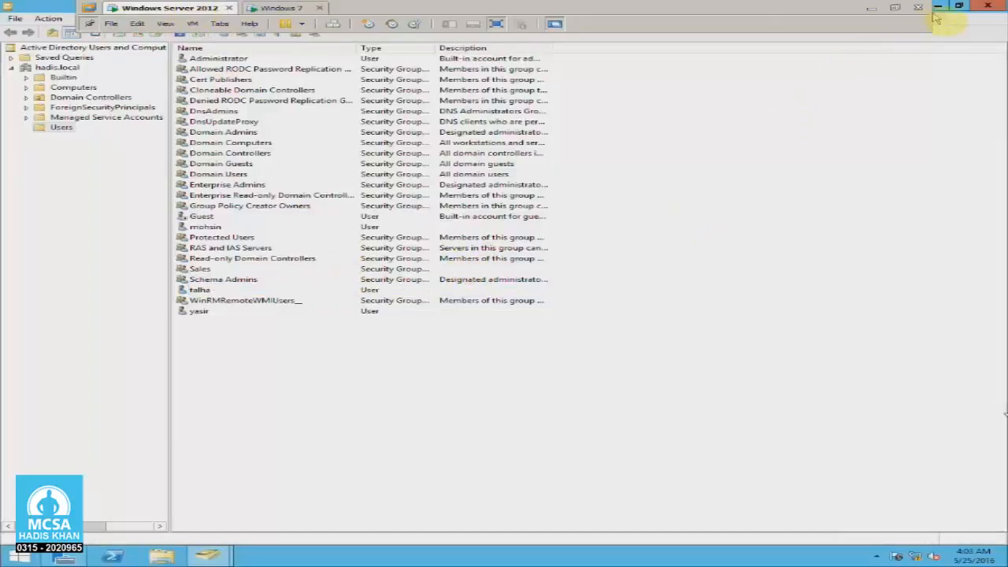
click(958, 6)
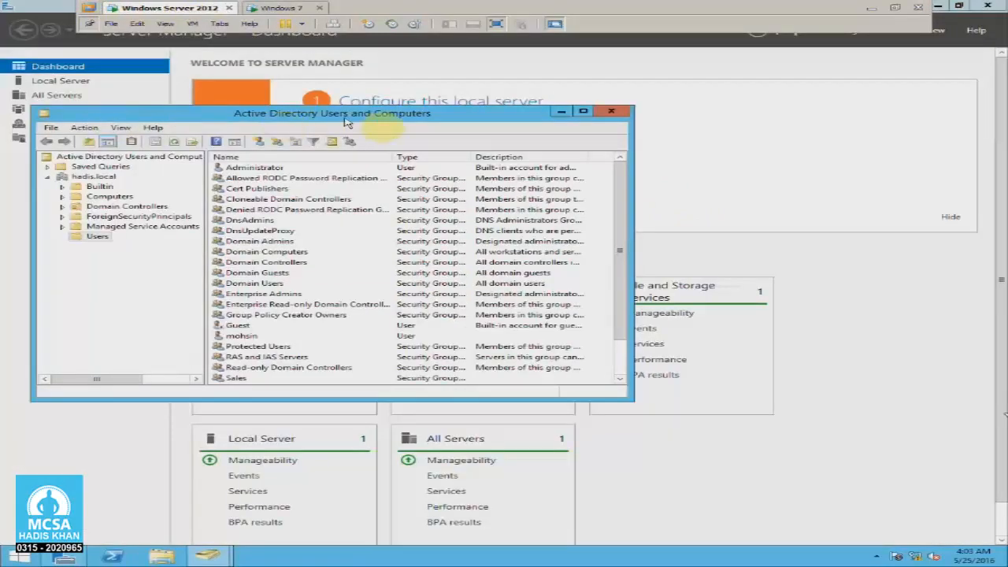
click(564, 113)
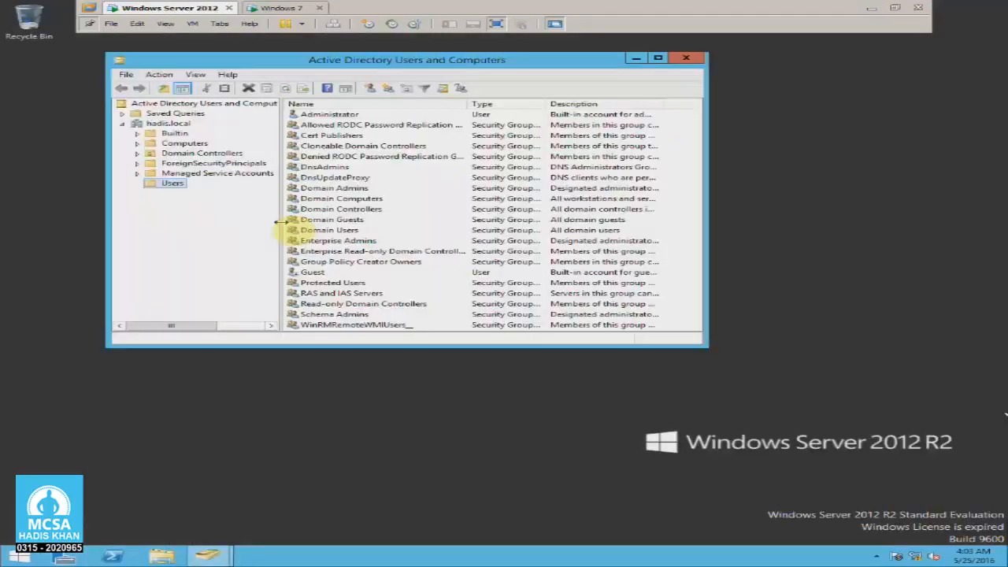
key(super+e)
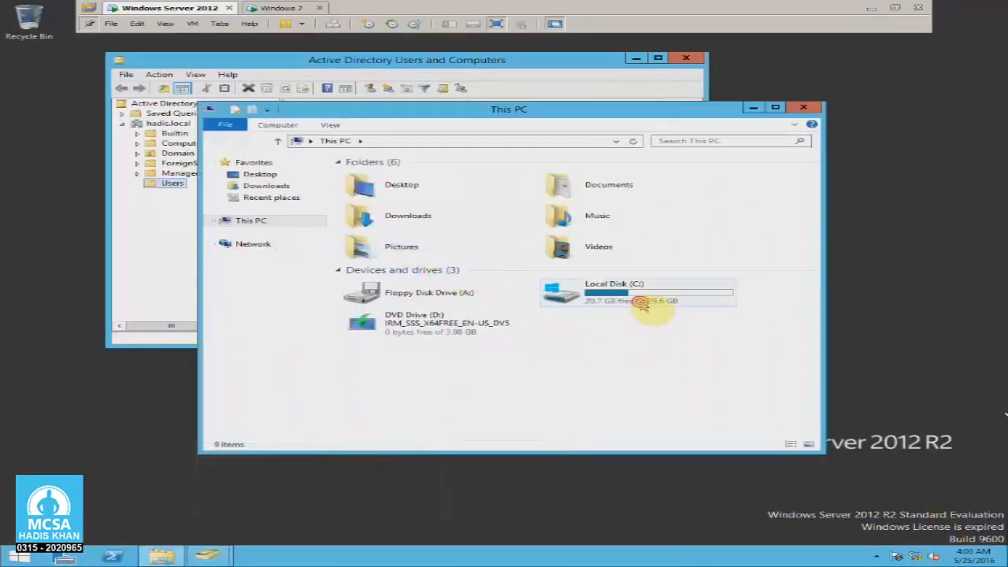
double_click(634, 306)
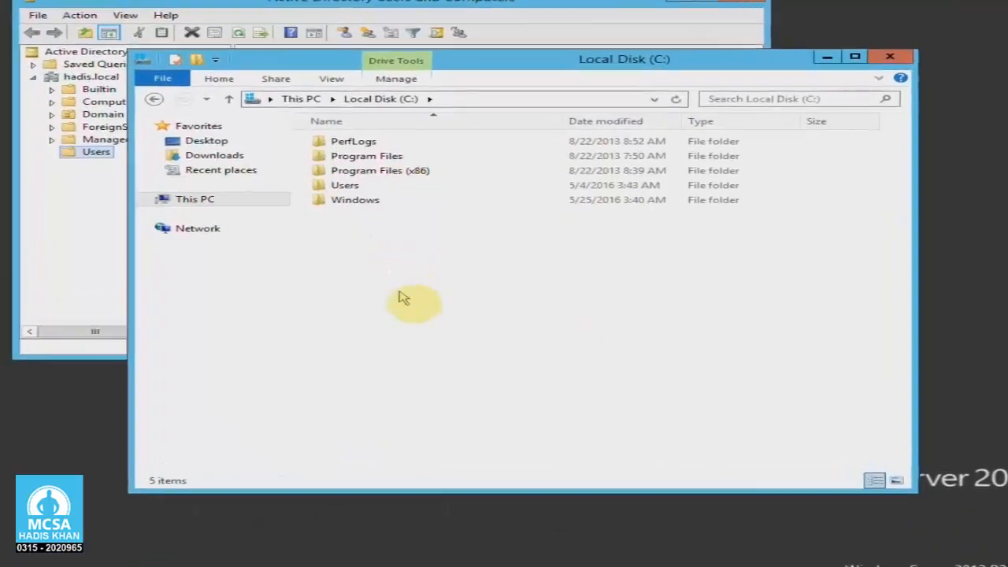
Create a new folder on the C: drive.
right_click(398, 252)
click(448, 376)
click(594, 374)
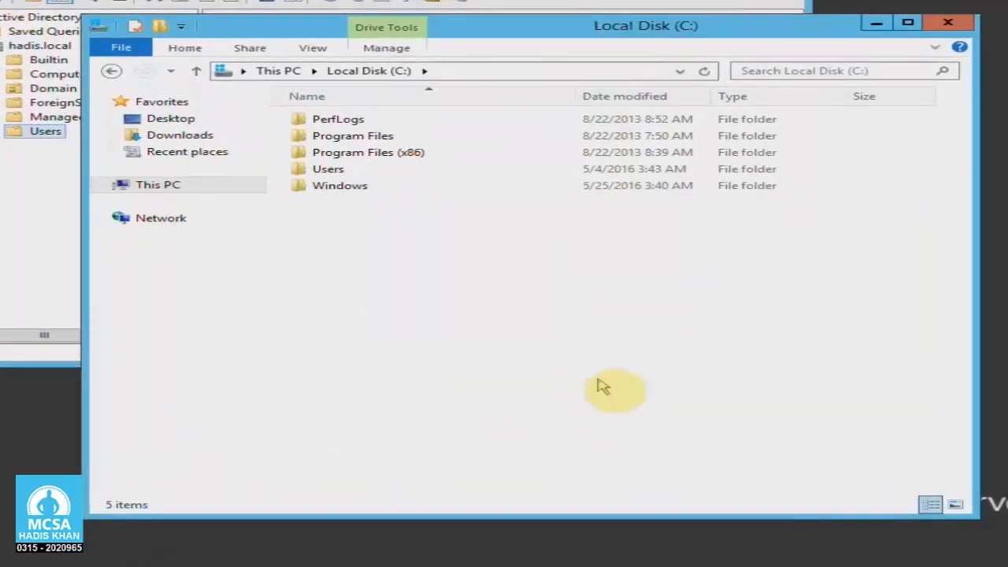
Name the new folder Data.
text(Data)
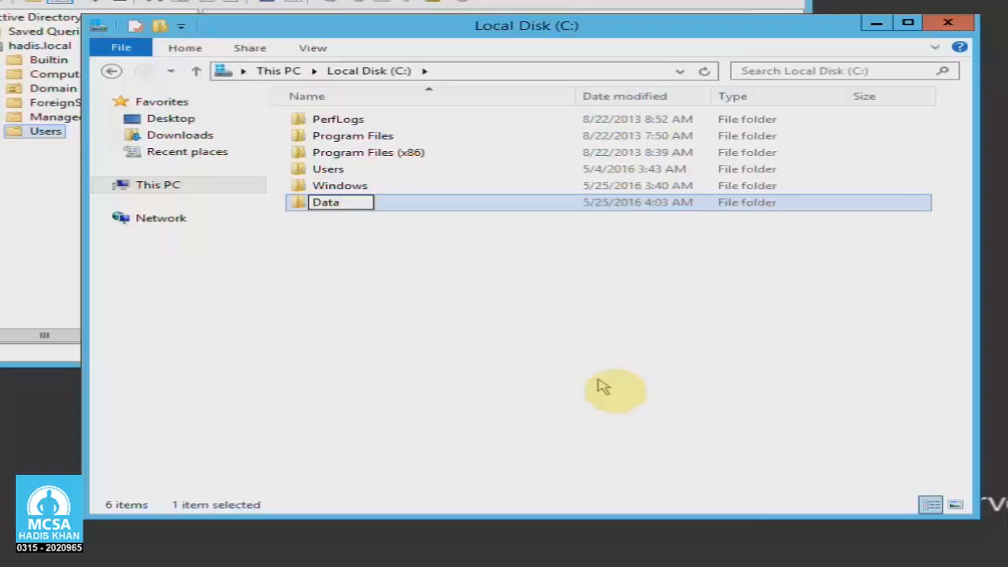
key(Return)
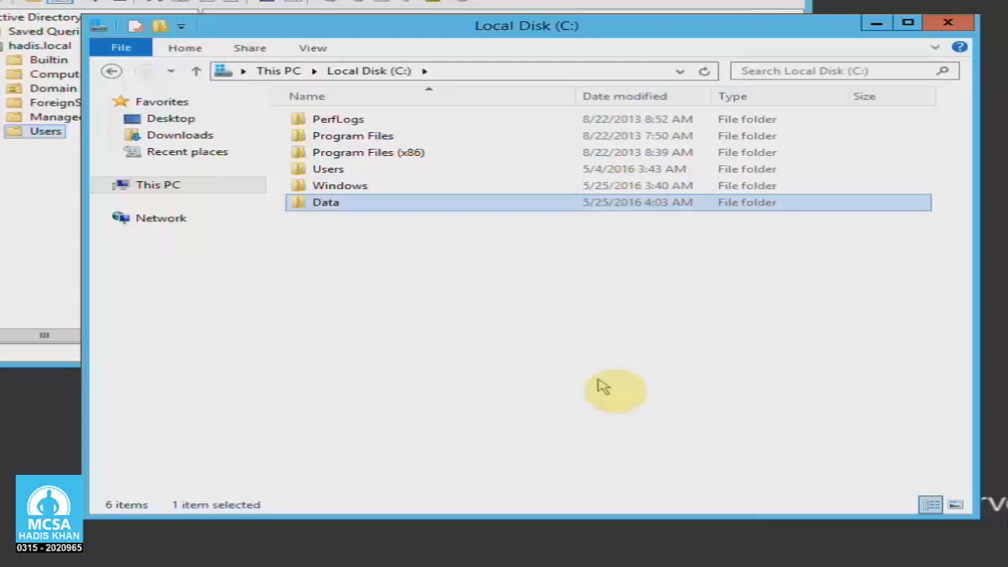
click(596, 381)
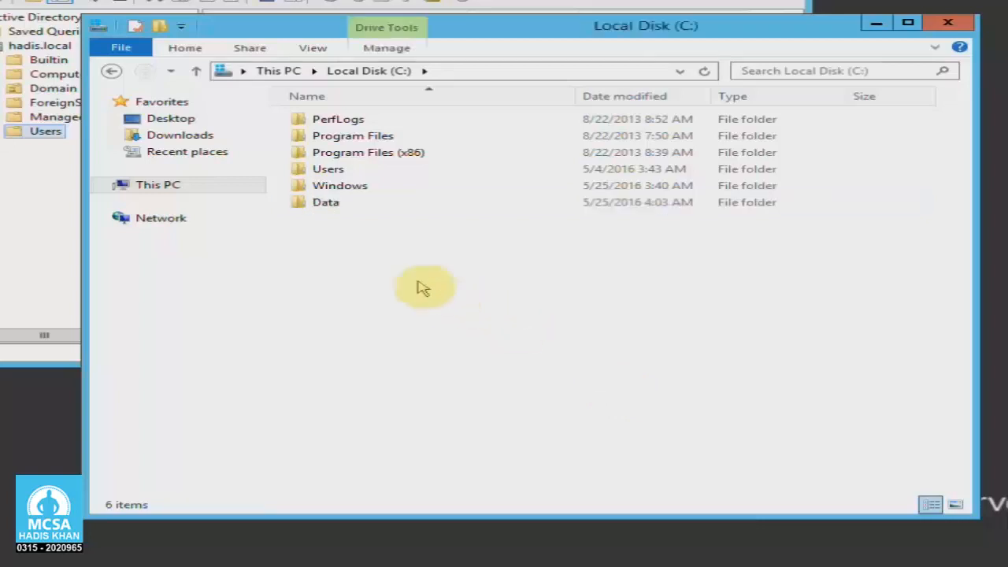
Inside Data, create a subfolder named Check, then go back to C:.
double_click(326, 204)
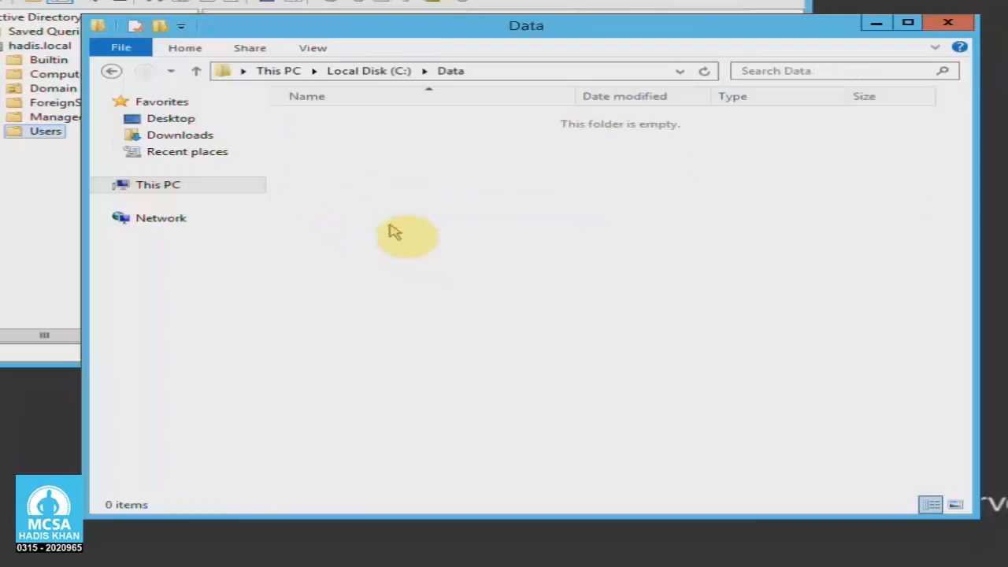
right_click(349, 174)
click(485, 355)
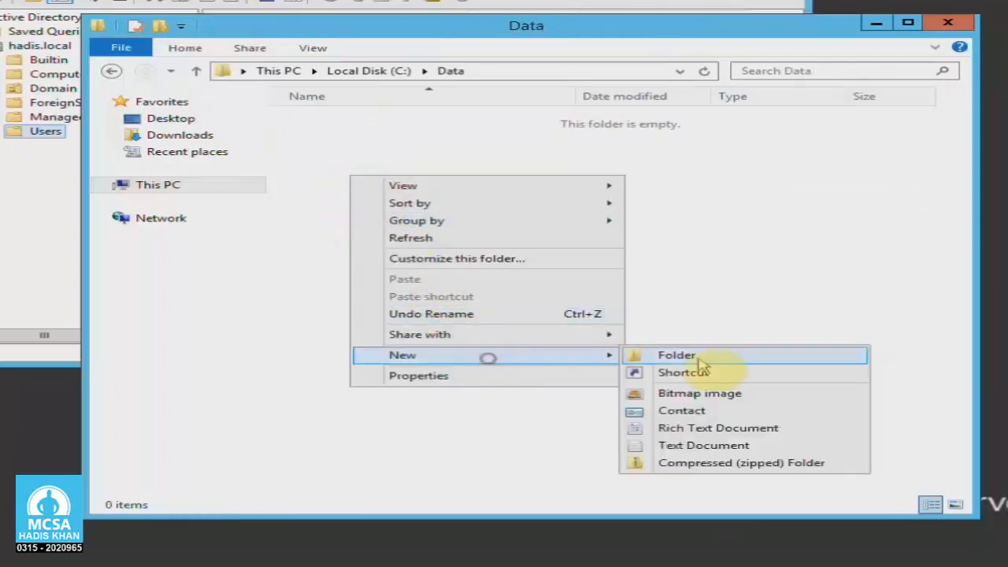
click(698, 361)
text(Check)
key(Return)
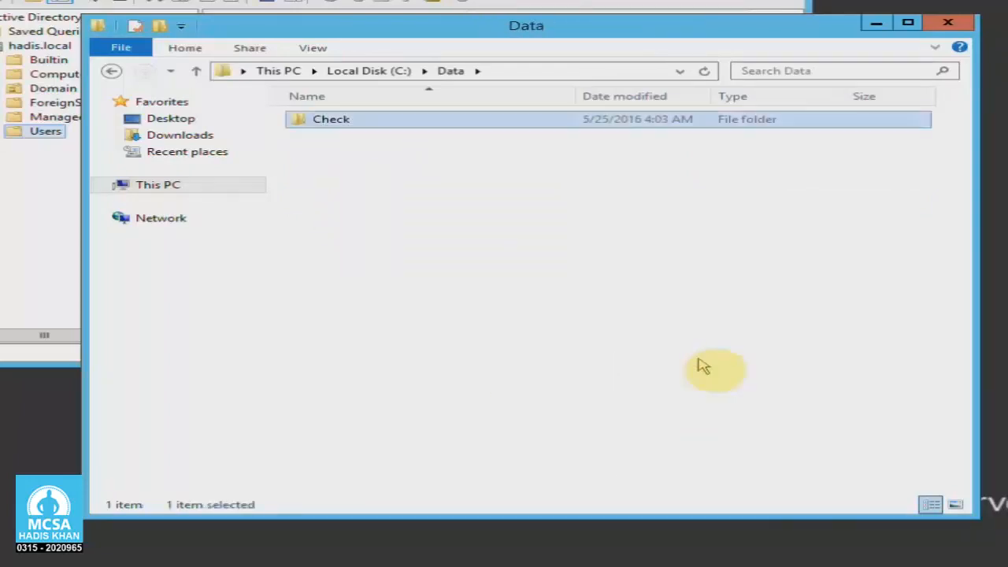
click(698, 361)
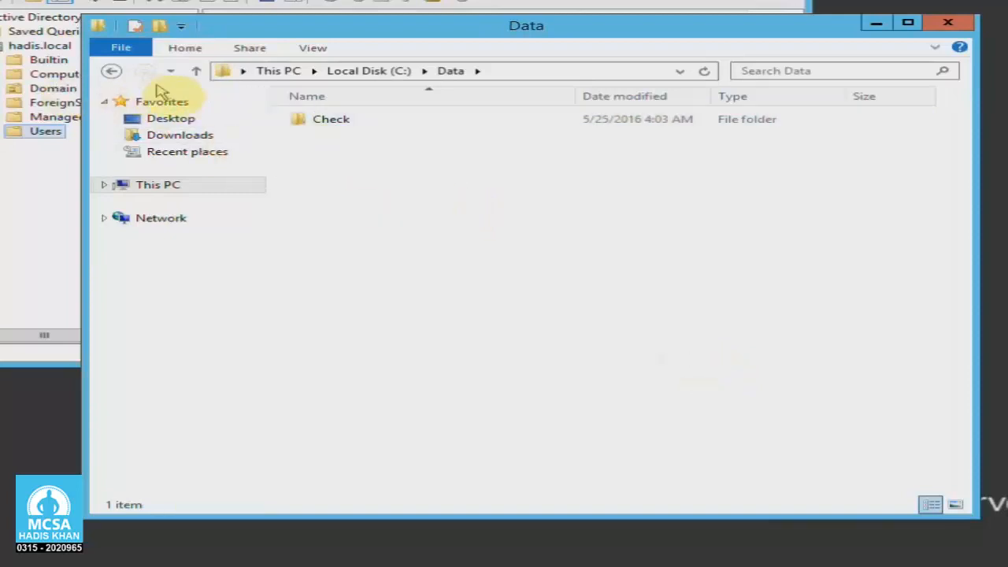
click(316, 126)
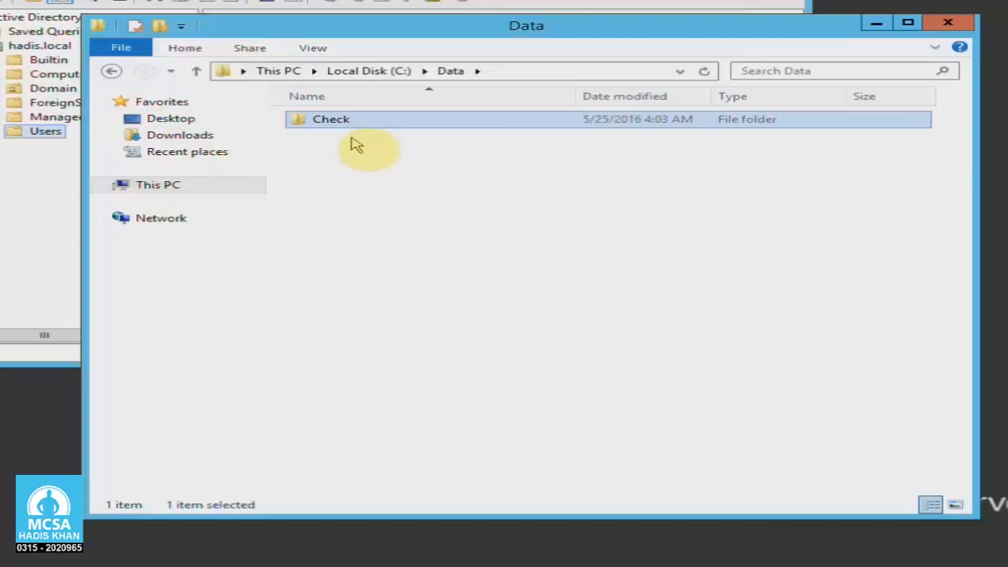
click(111, 70)
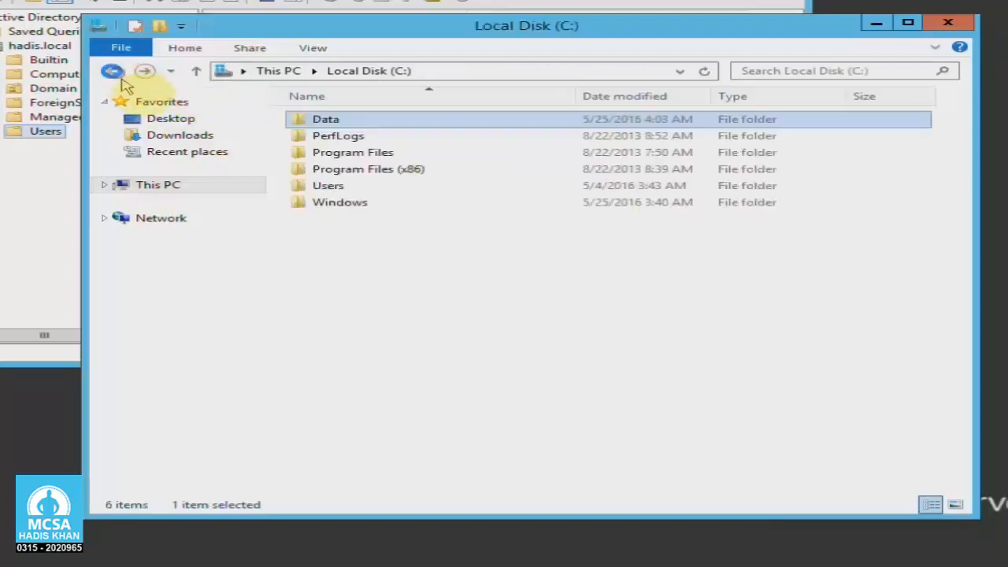
Open Data's Properties, review its Security permissions, and start sharing from the Sharing tab.
right_click(357, 124)
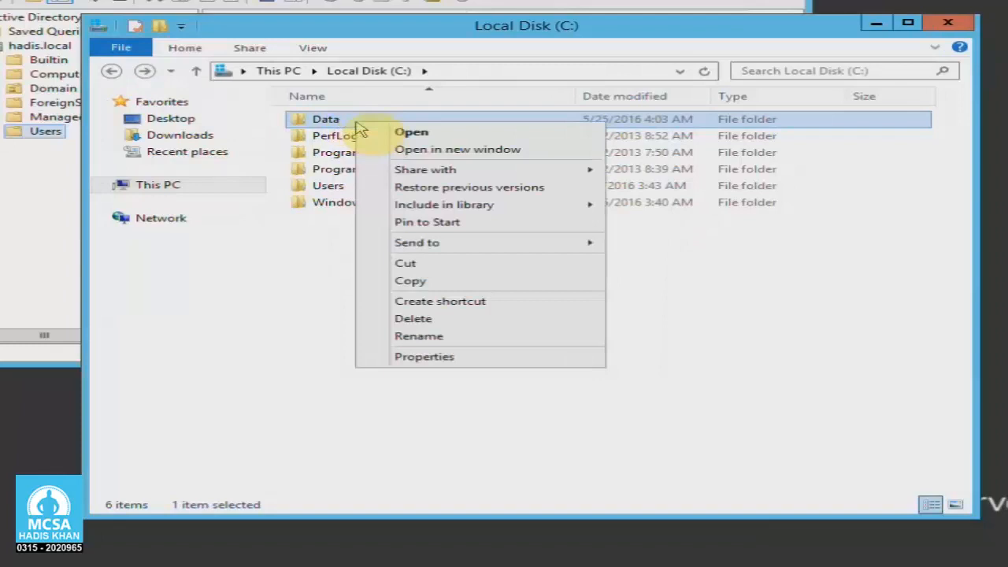
click(527, 360)
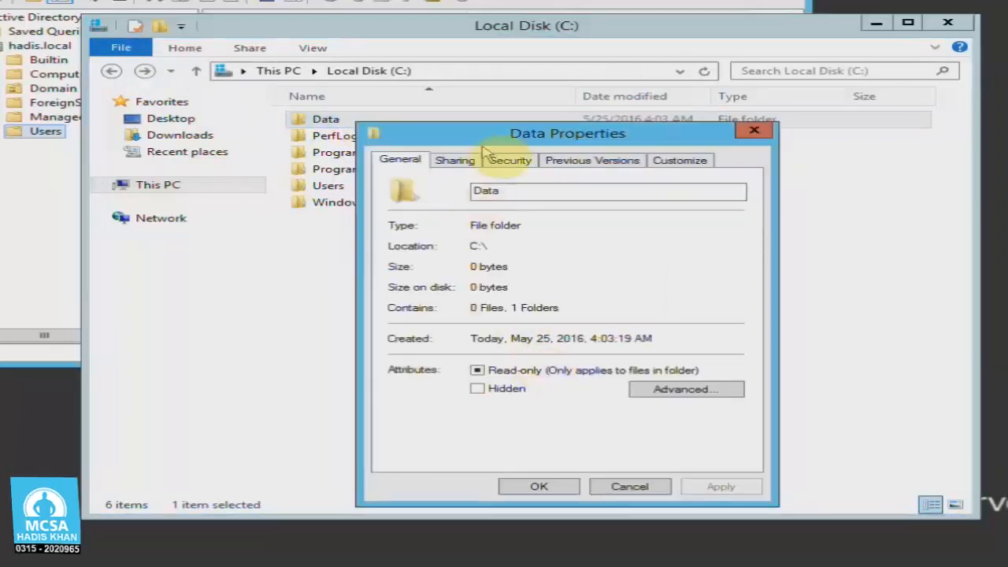
drag(489, 137, 495, 118)
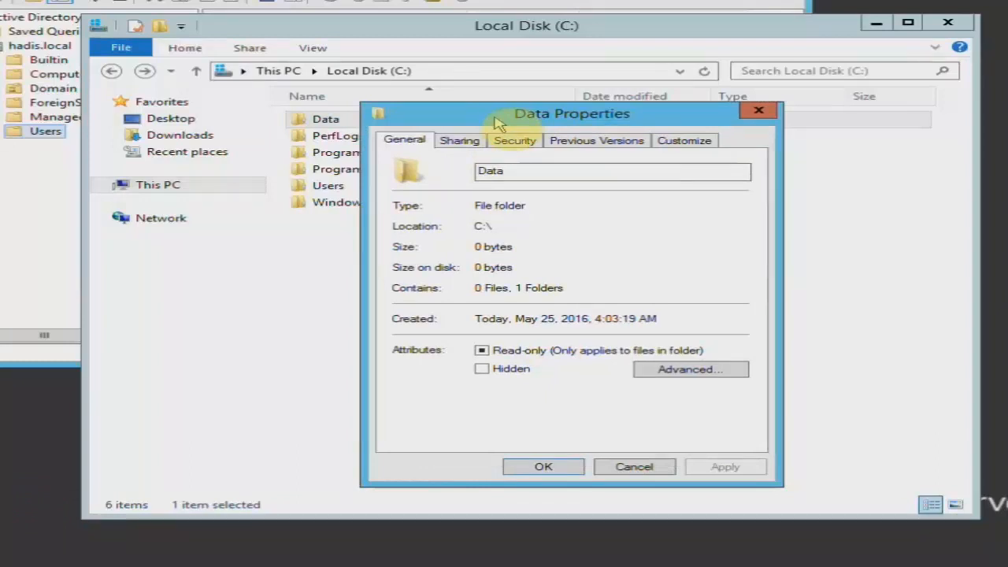
click(461, 141)
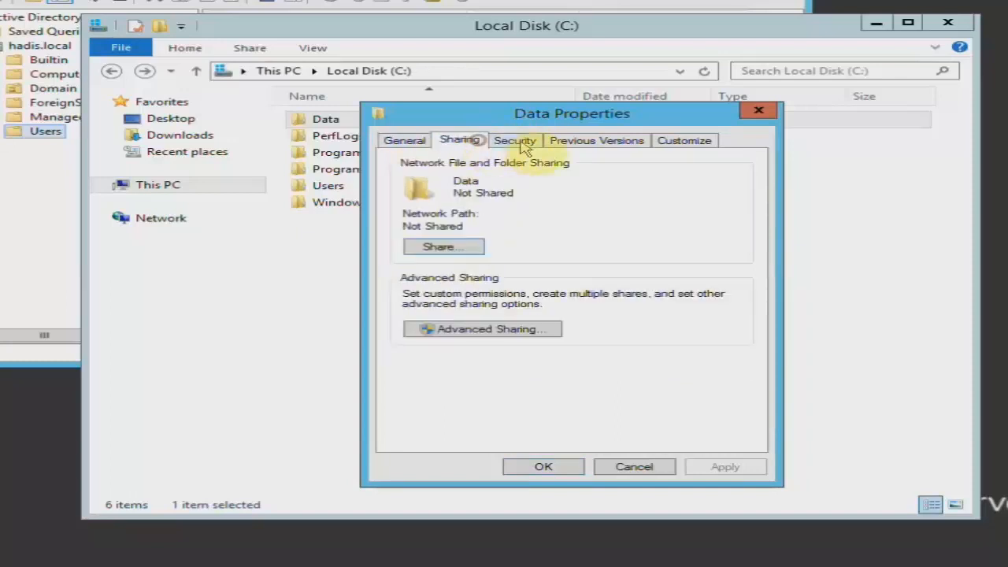
click(514, 141)
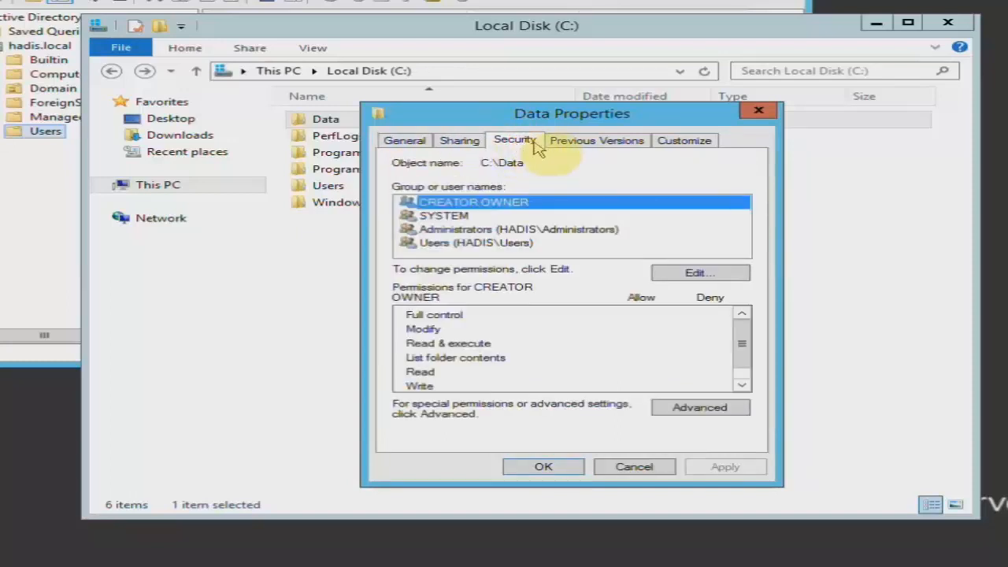
click(460, 142)
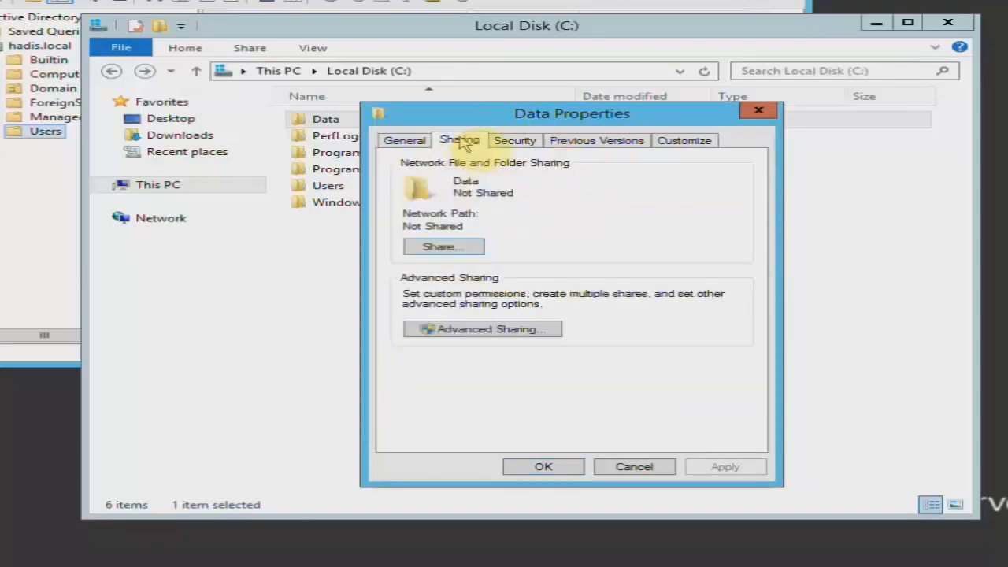
click(463, 249)
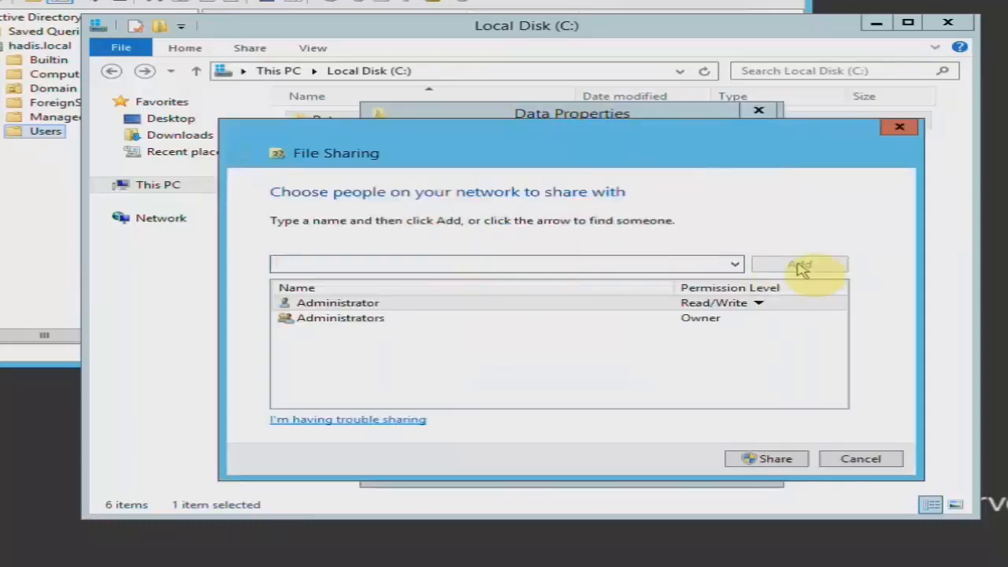
Search the directory for 'sal' and resolve it to the Sales group.
click(735, 265)
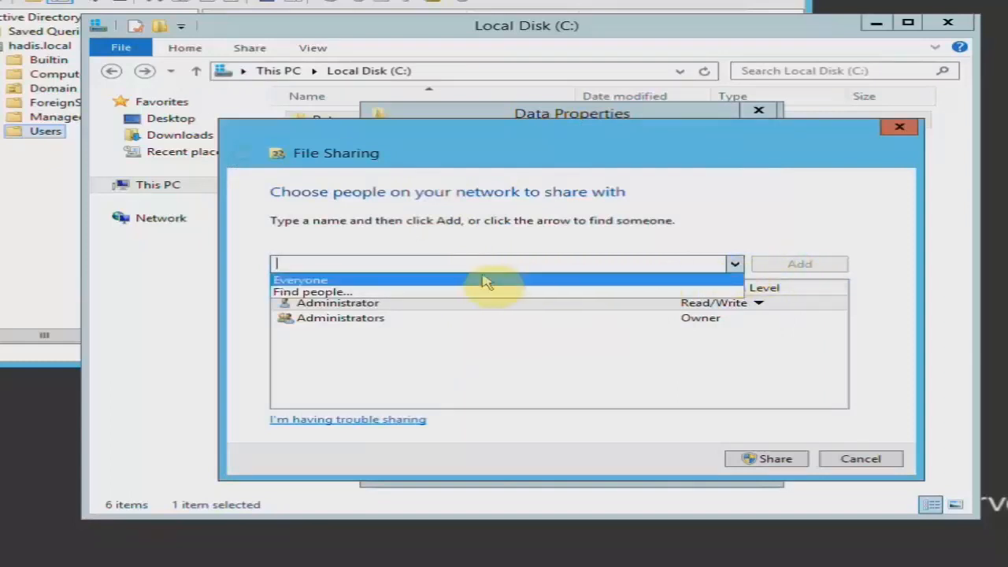
click(370, 296)
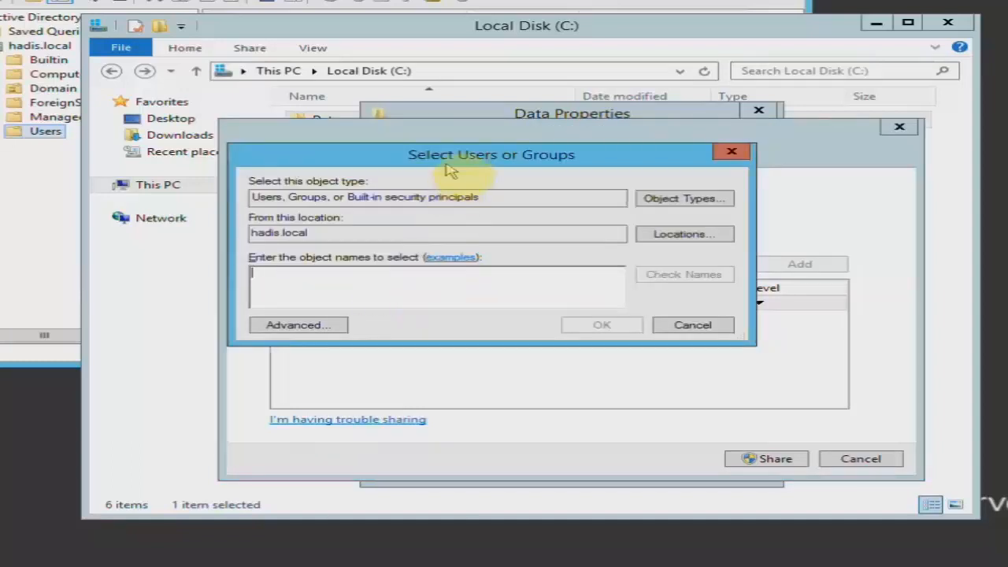
drag(445, 162, 508, 184)
click(499, 298)
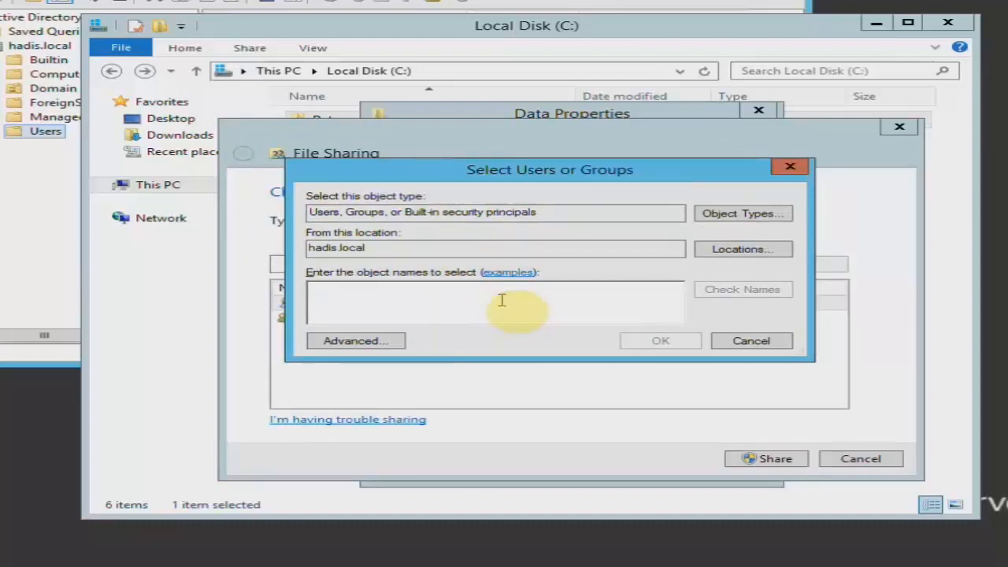
text(sales)
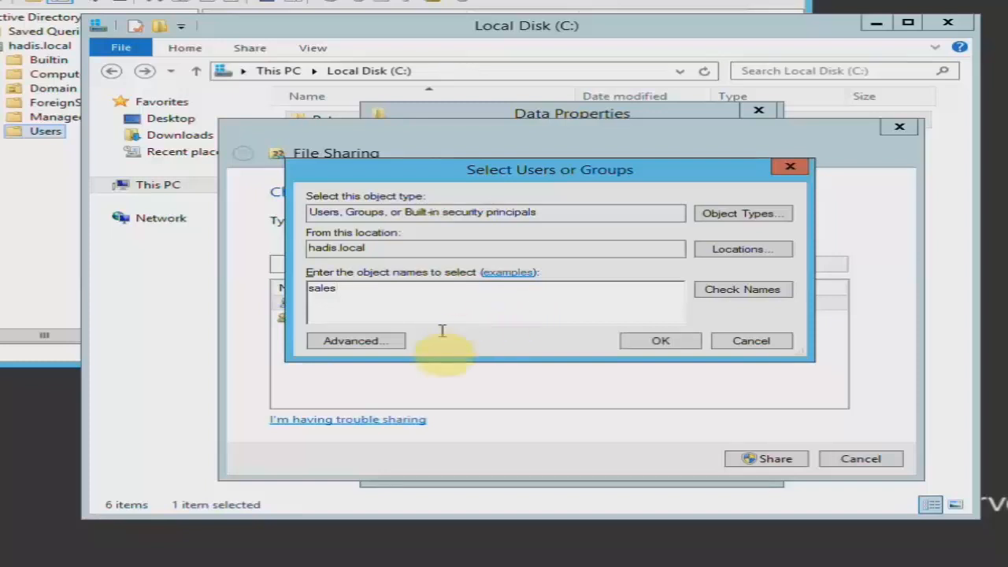
click(756, 289)
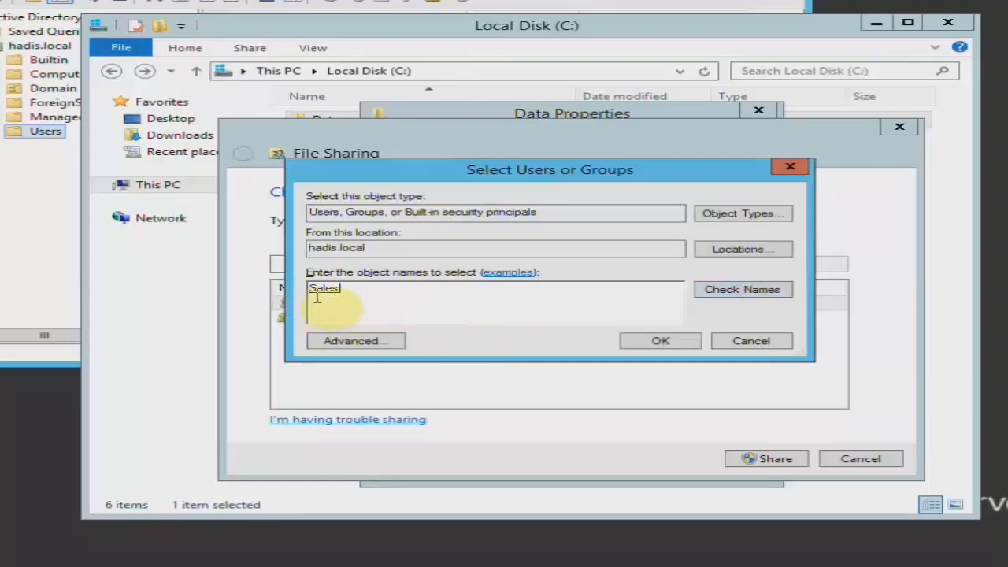
click(731, 289)
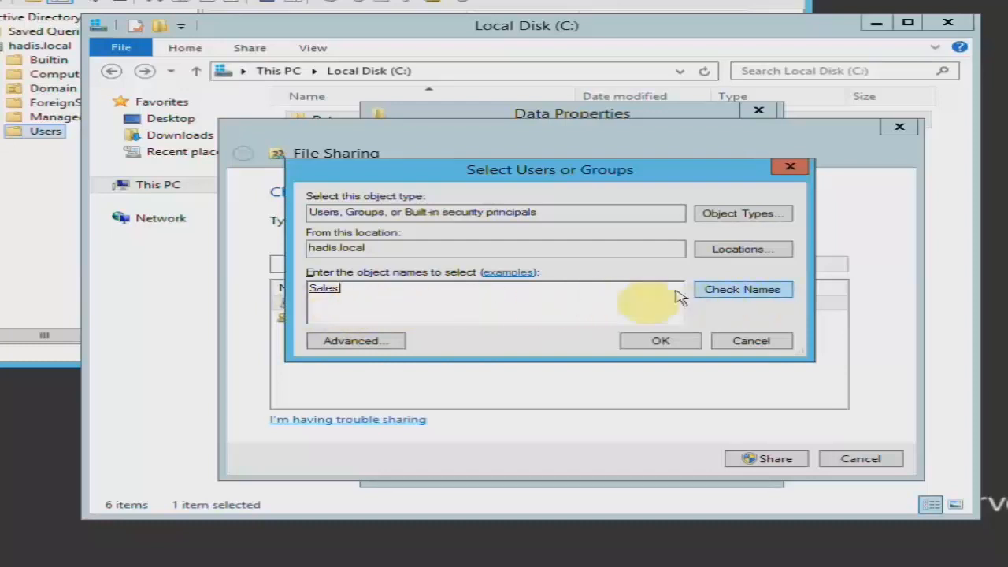
key(BackSpace)
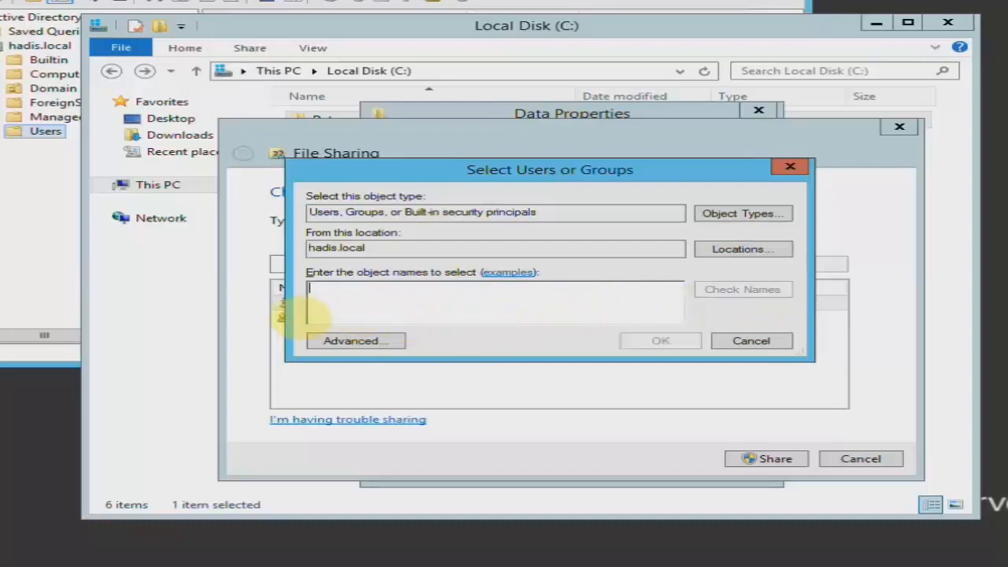
Find Sales through Advanced search and add it to Data's sharing list.
click(385, 340)
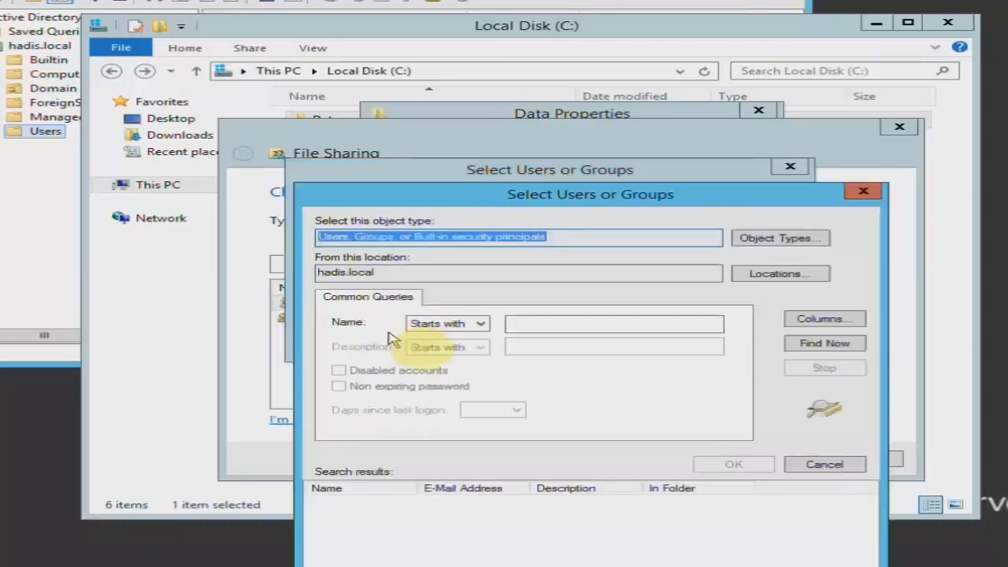
click(818, 345)
drag(756, 197, 755, 153)
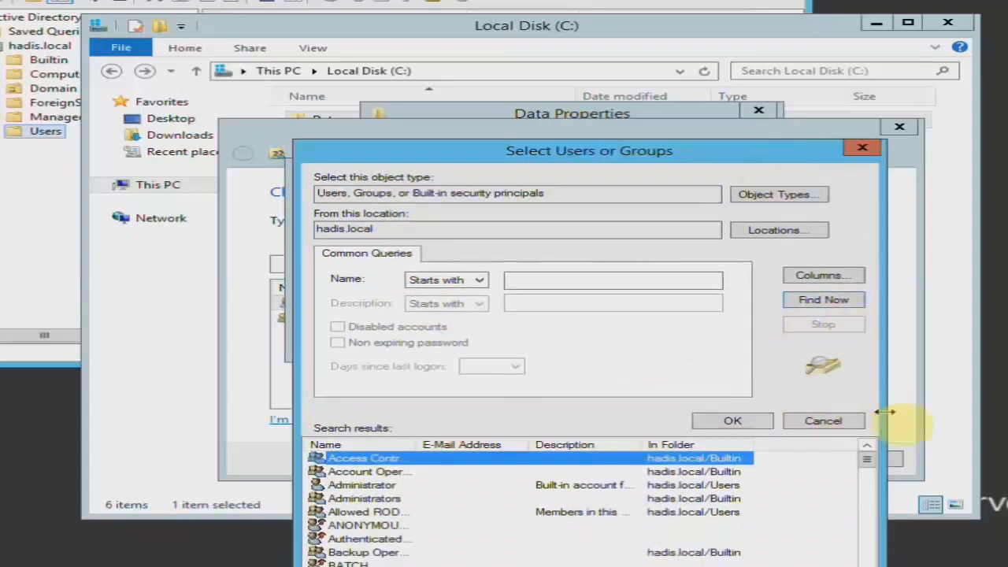
drag(871, 468, 892, 540)
click(407, 490)
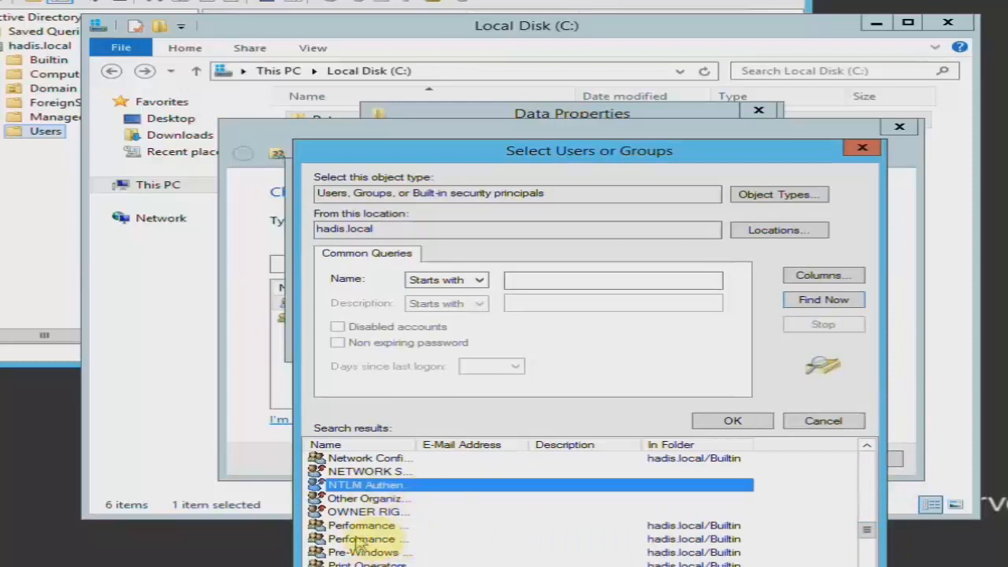
click(346, 472)
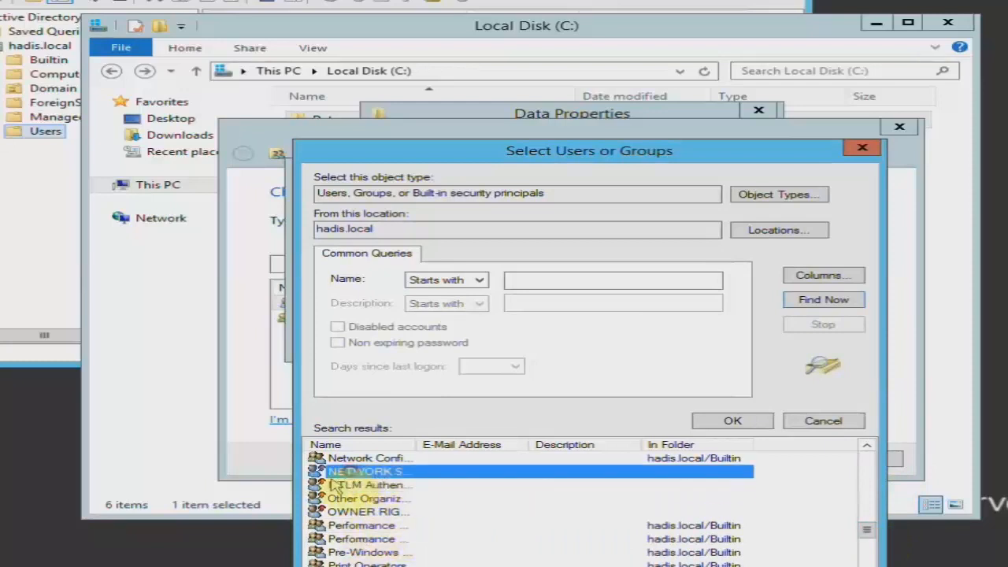
key(s)
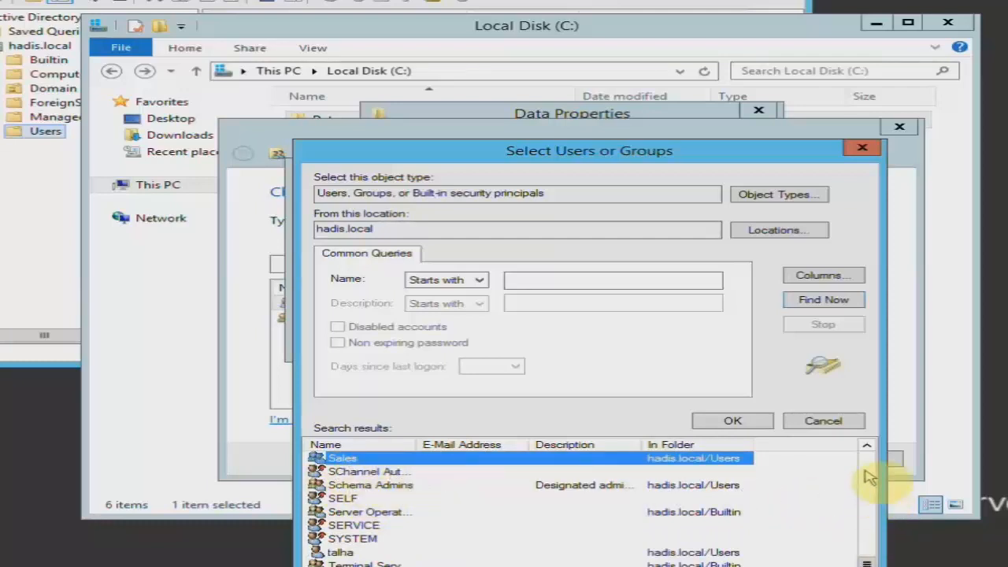
click(757, 421)
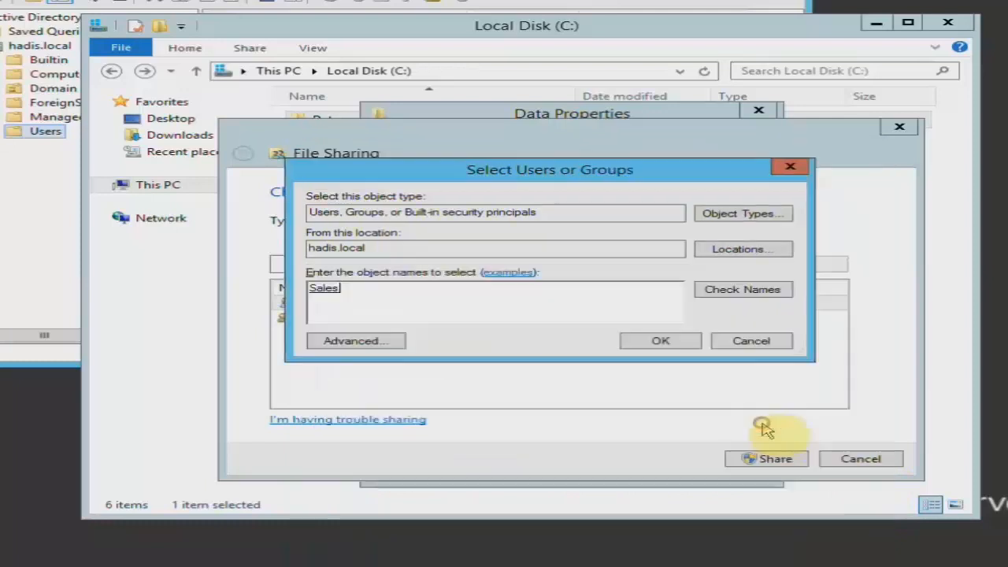
click(671, 340)
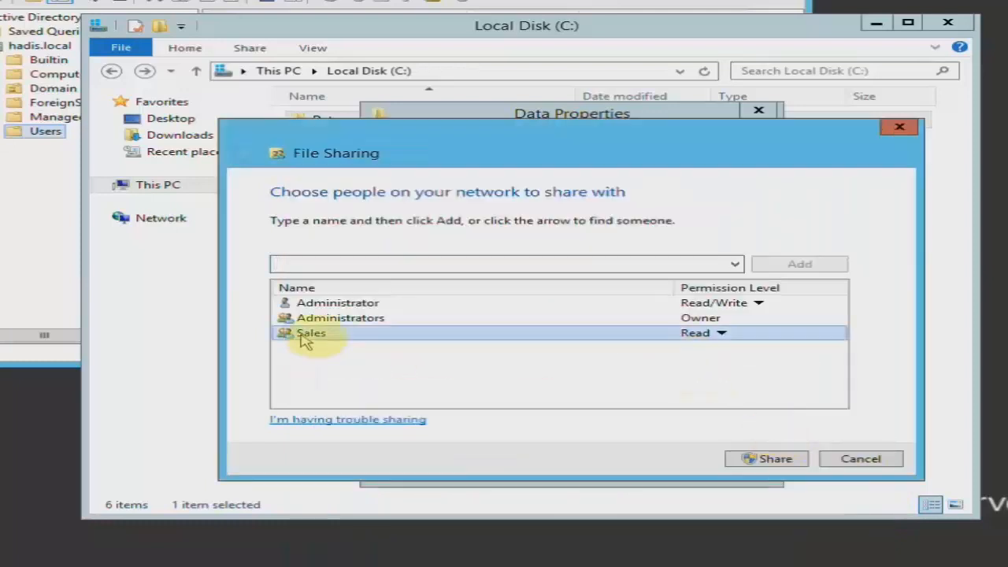
Keep Sales at Read permission and share Data as \\SER1\Data.
click(322, 307)
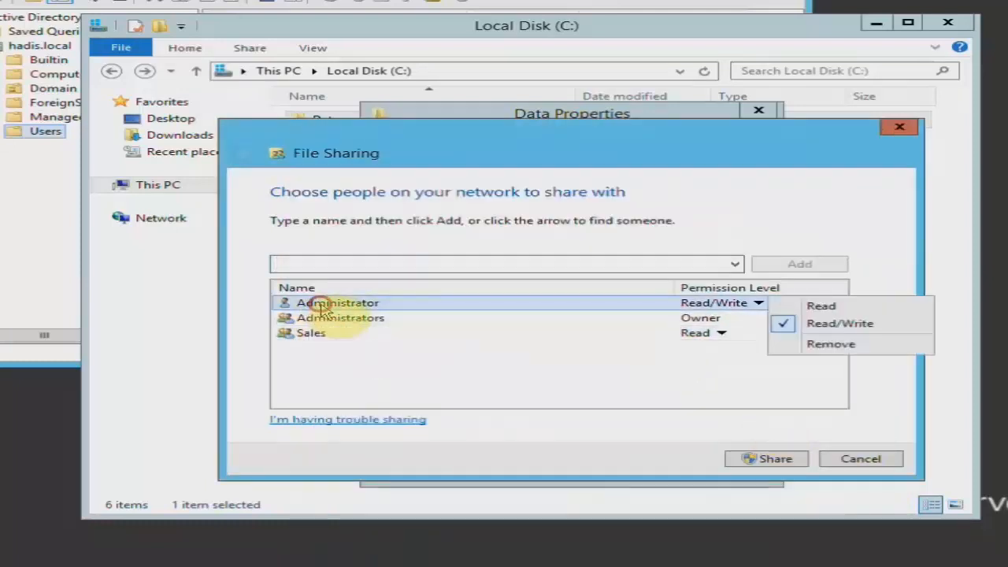
click(362, 325)
click(319, 335)
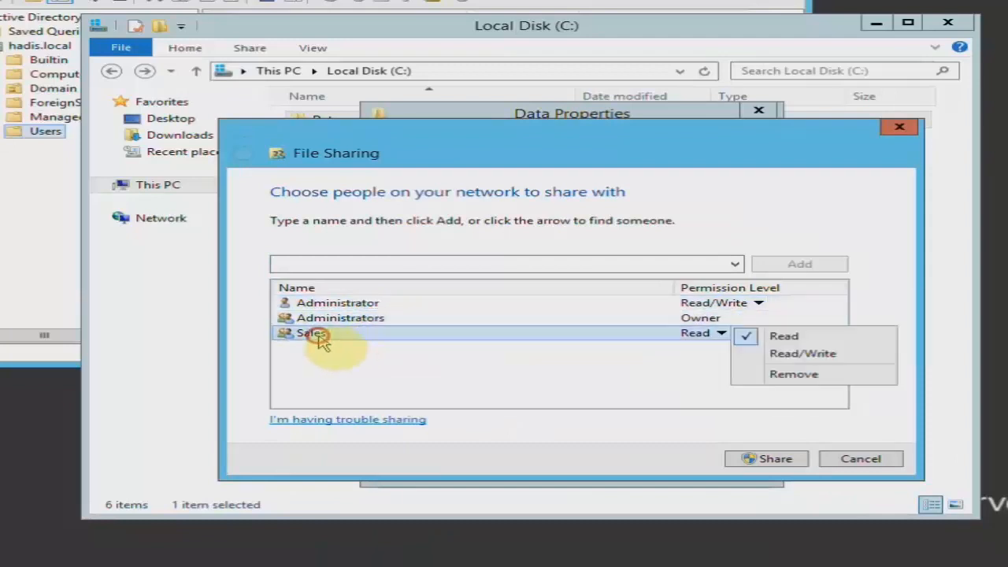
click(307, 348)
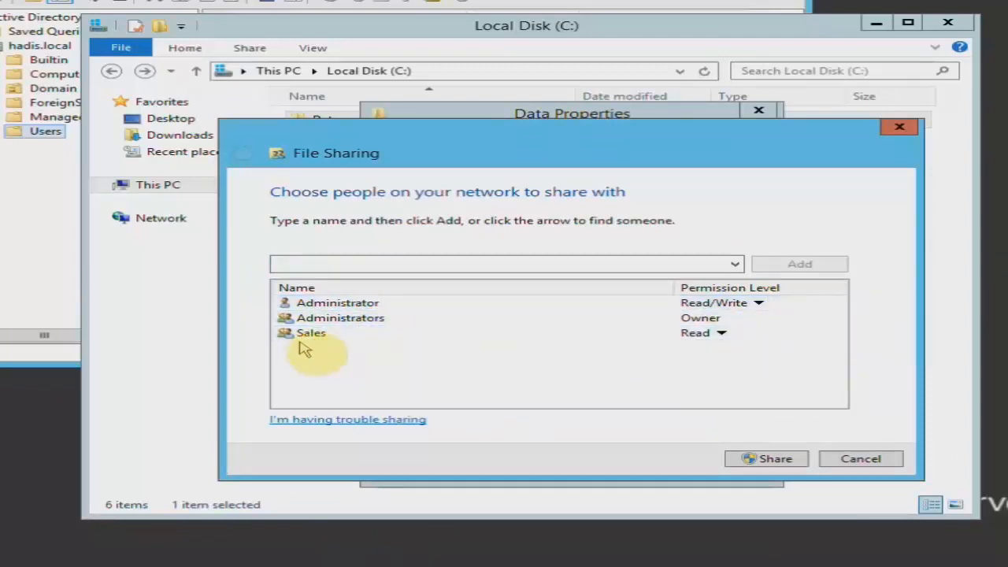
click(314, 337)
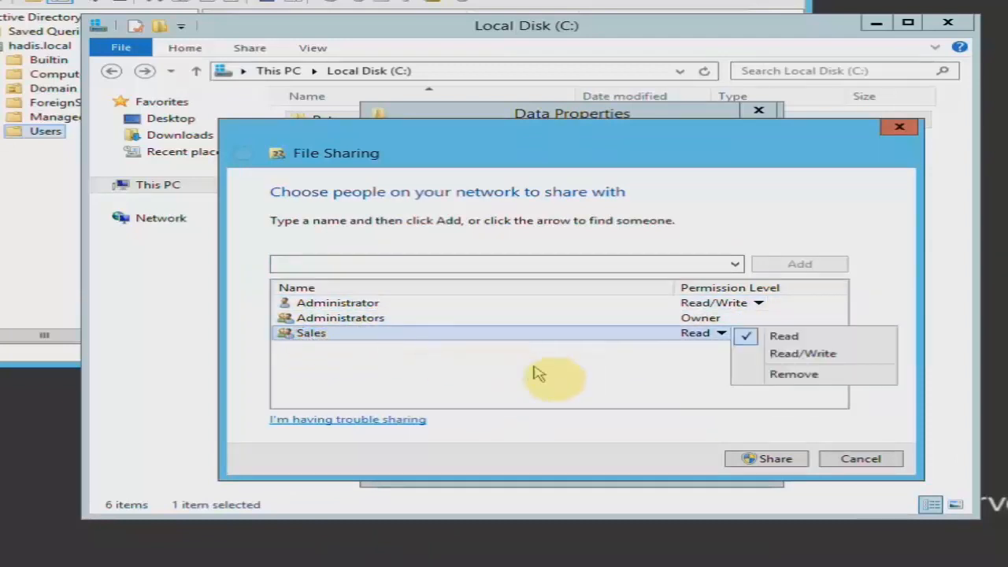
click(581, 371)
click(720, 334)
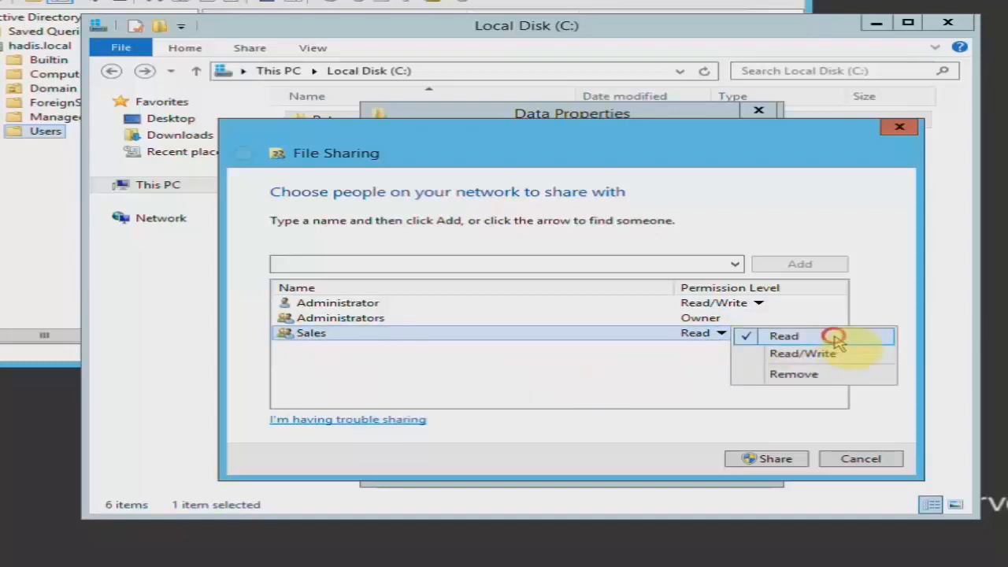
click(834, 337)
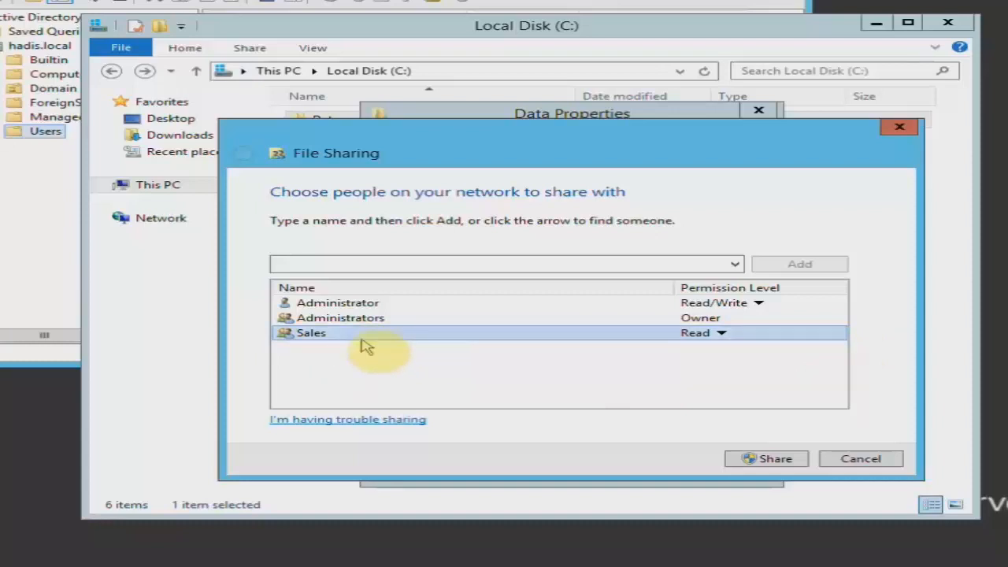
click(767, 460)
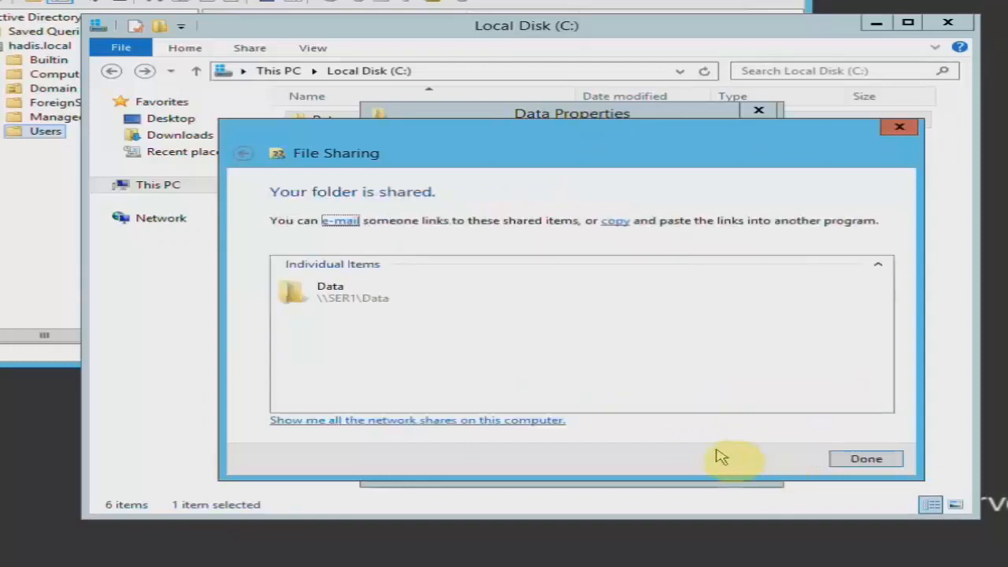
Confirm Everyone has Full Control share permission, close Data's dialogs, and refresh C:.
click(866, 459)
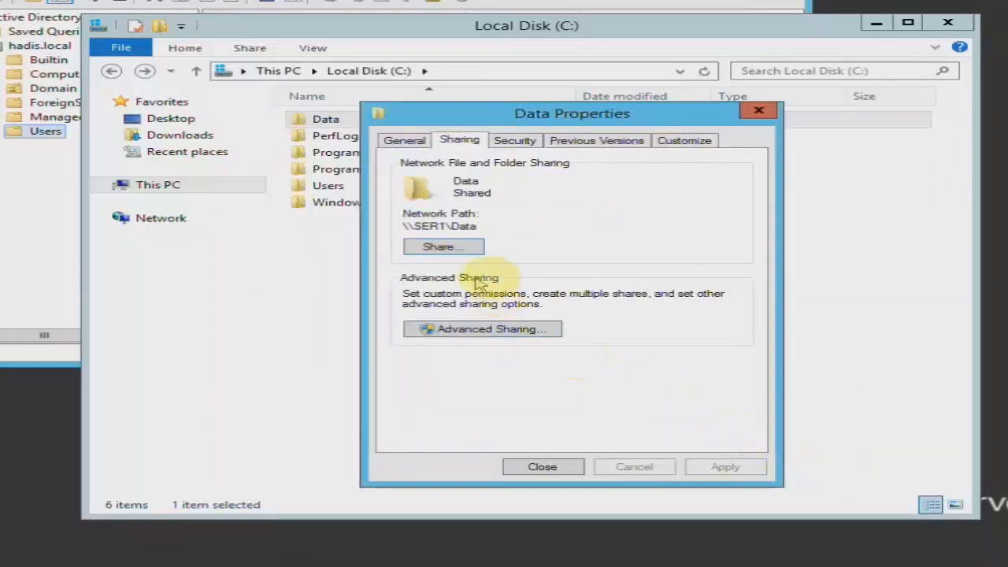
click(488, 331)
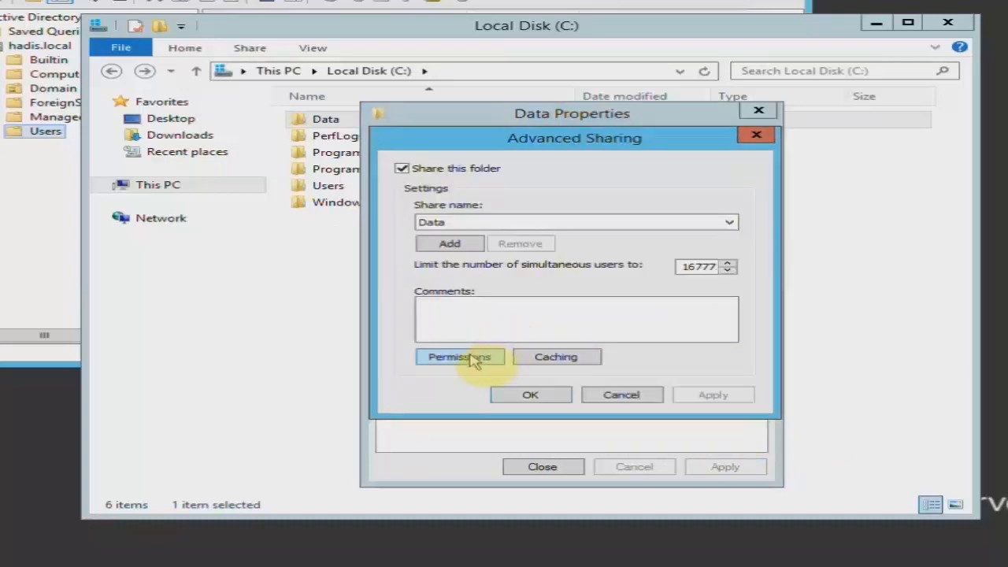
click(464, 357)
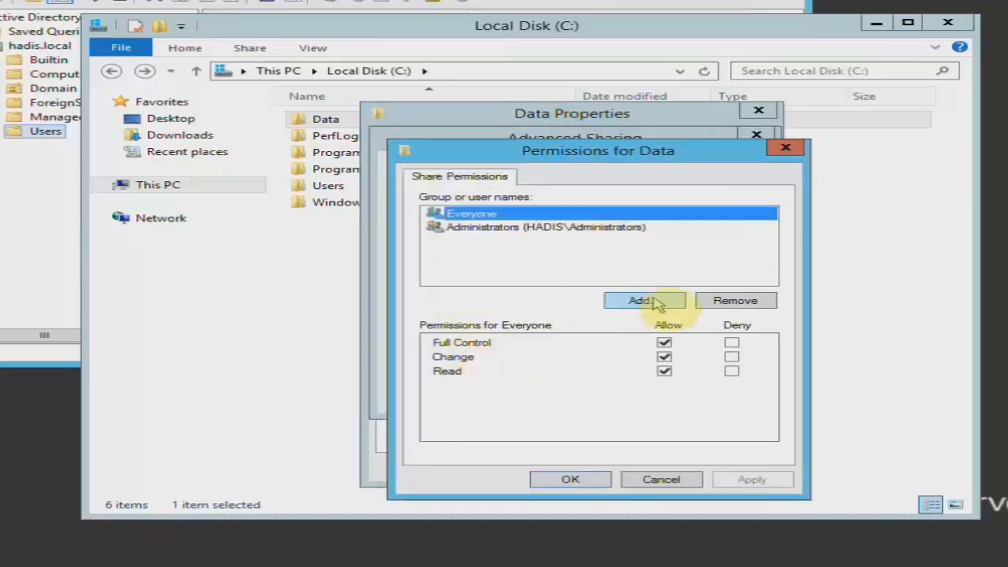
click(561, 484)
click(548, 398)
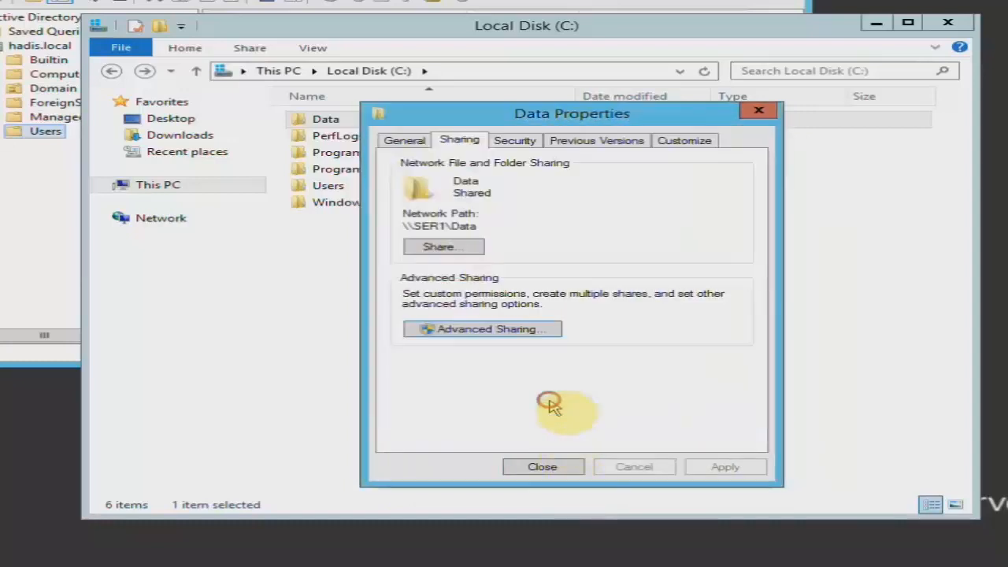
click(543, 467)
right_click(463, 308)
click(467, 349)
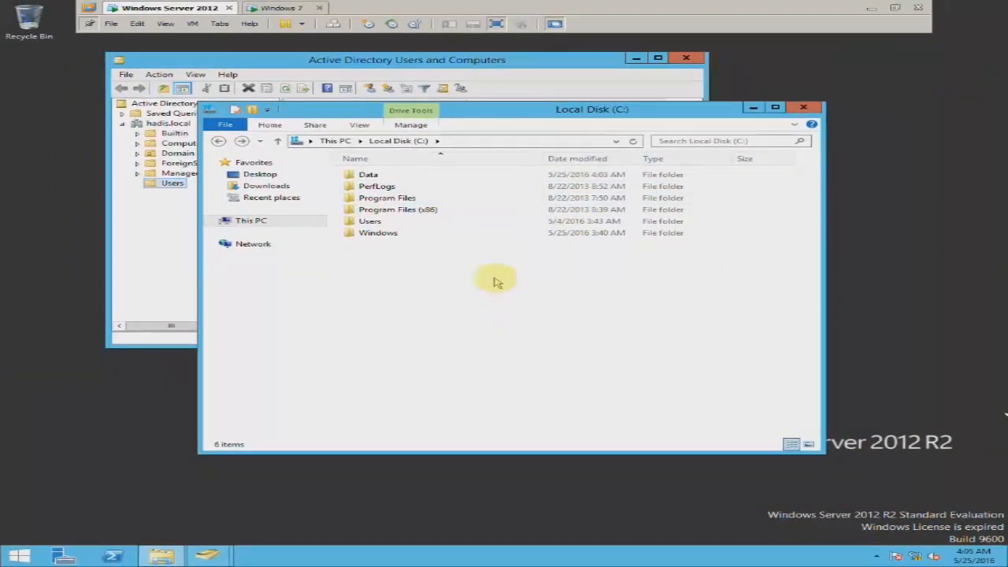
Deselect the server's Data folder and bring up the Windows 7 virtual machine's desktop.
click(367, 176)
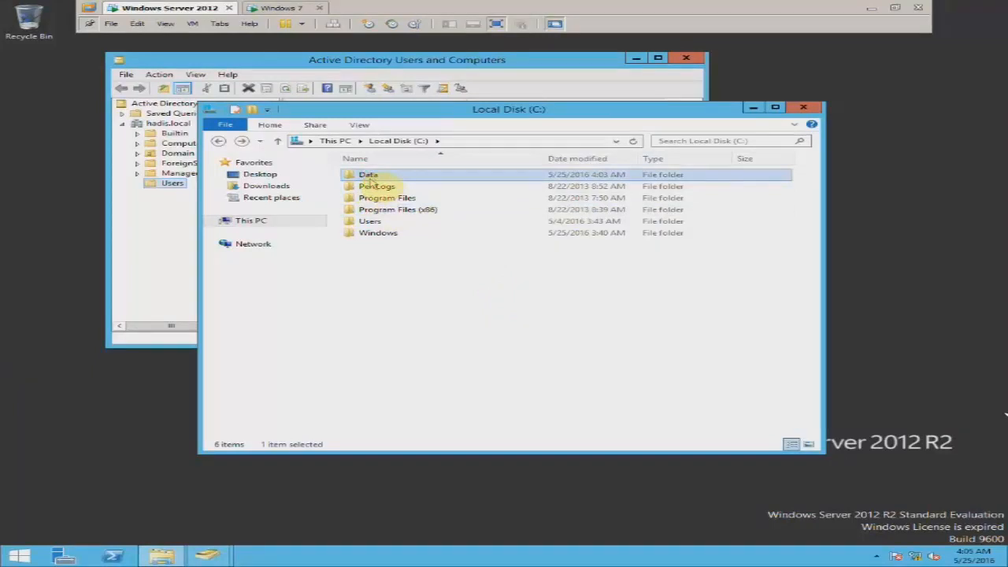
click(529, 329)
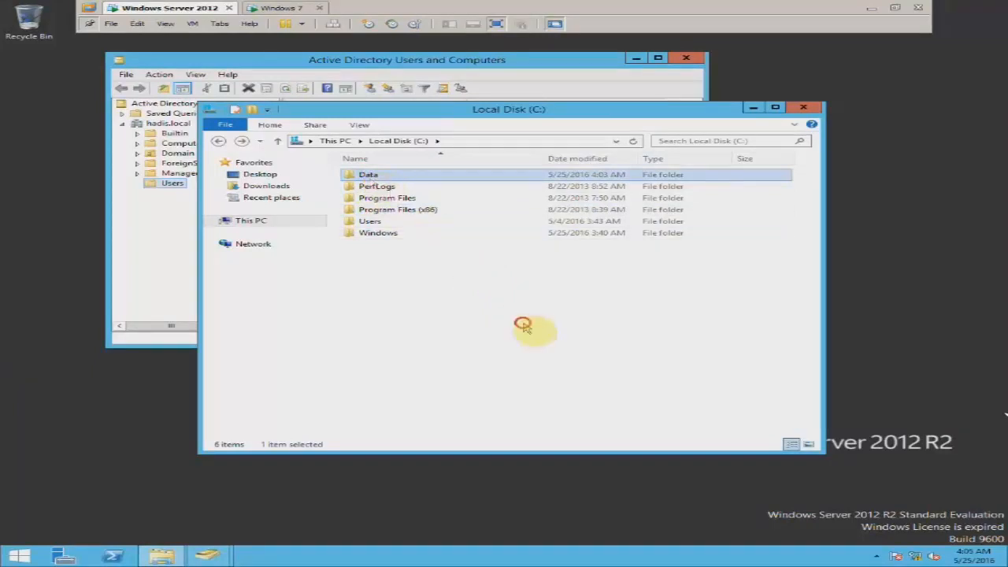
mouse_move(918, 557)
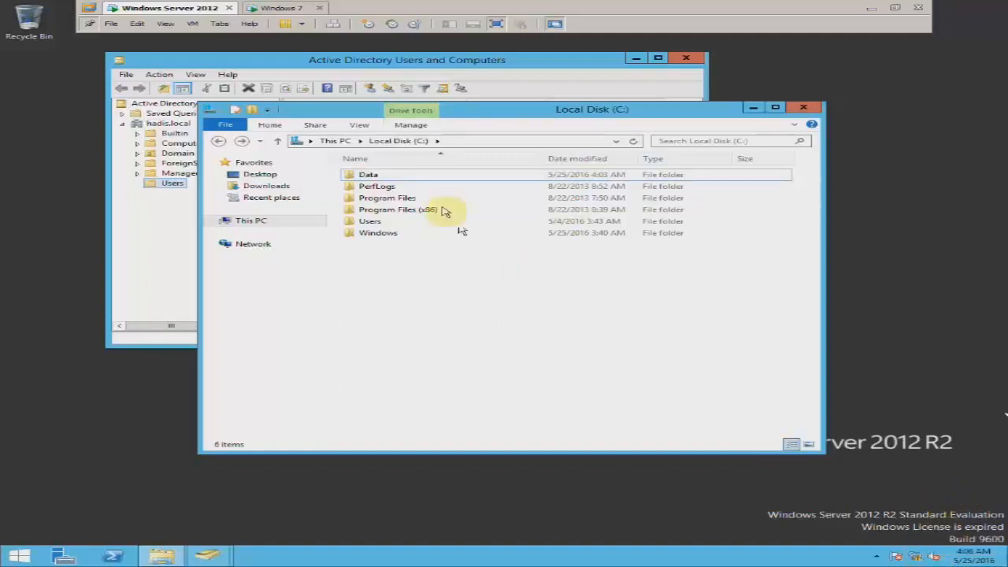
click(287, 7)
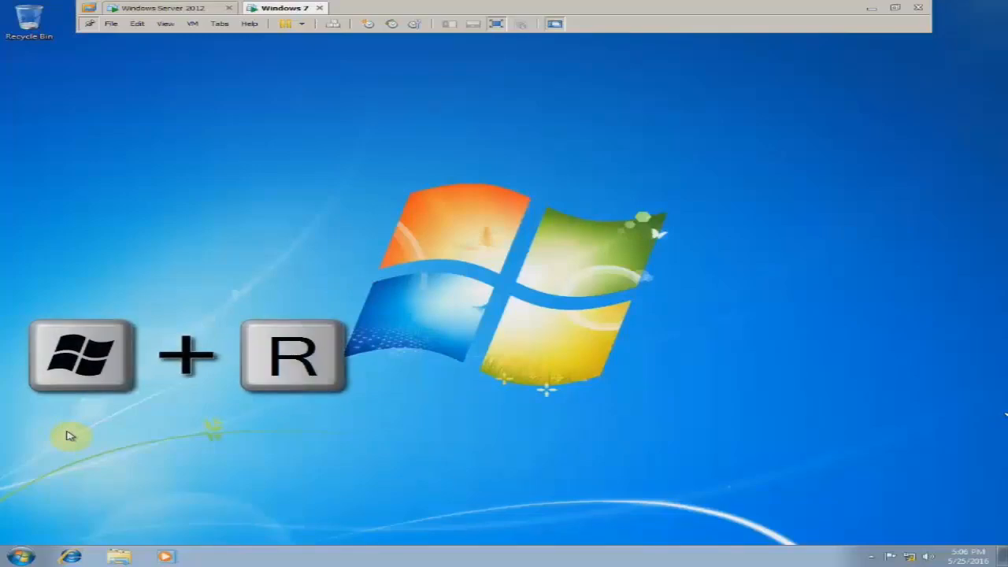
Open \\10.0.0.10 from the Windows 7 Run box.
key(super+r)
drag(146, 439, 167, 408)
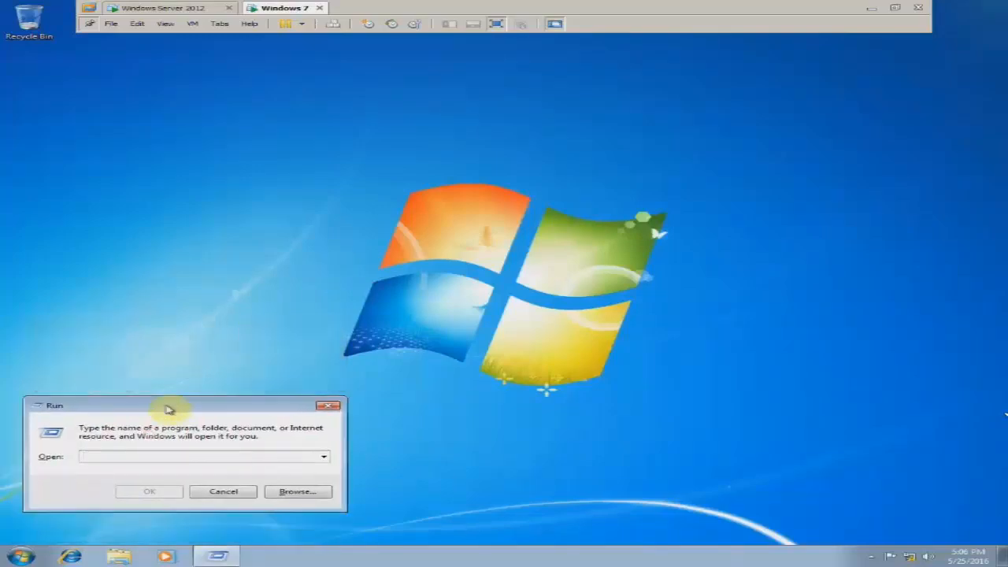
text(\\)
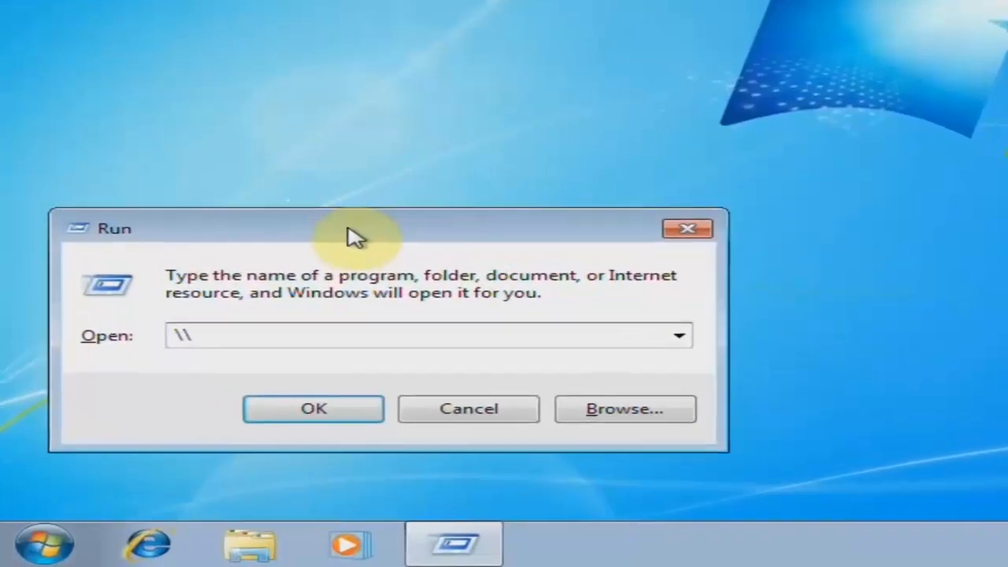
text(10.0.0.10)
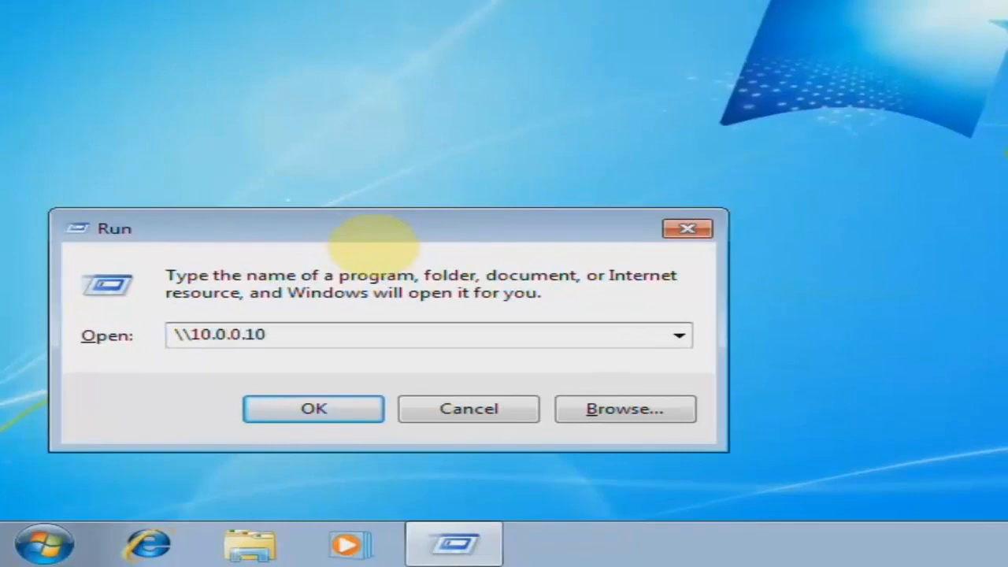
key(Return)
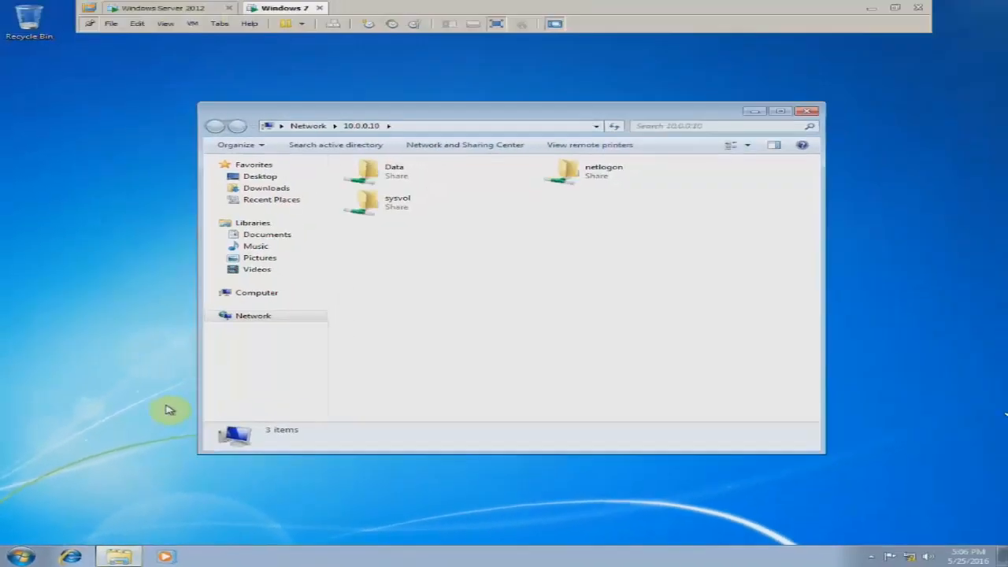
Select the netlogon and sysvol shares, refresh the share list, and reposition Explorer.
click(592, 178)
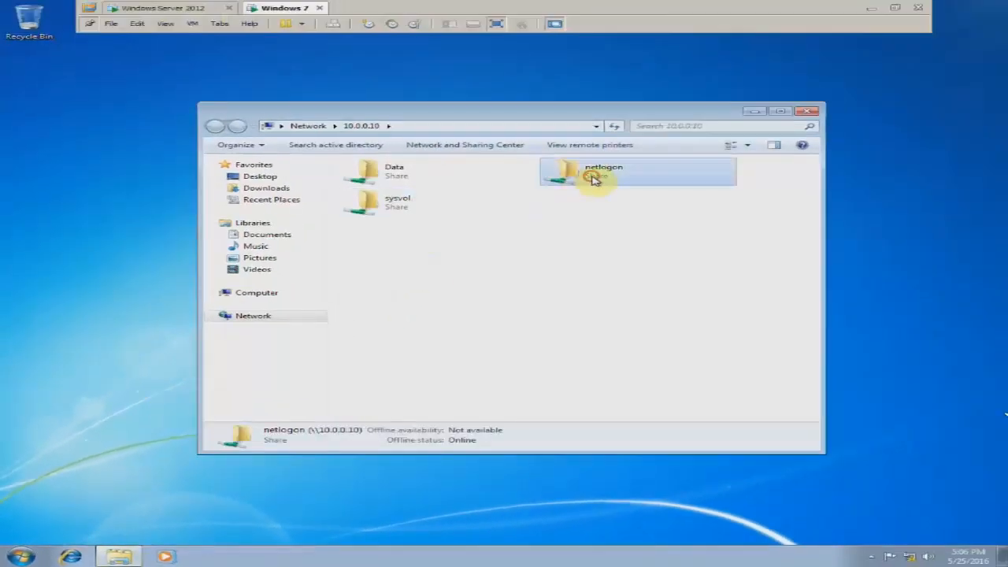
click(462, 203)
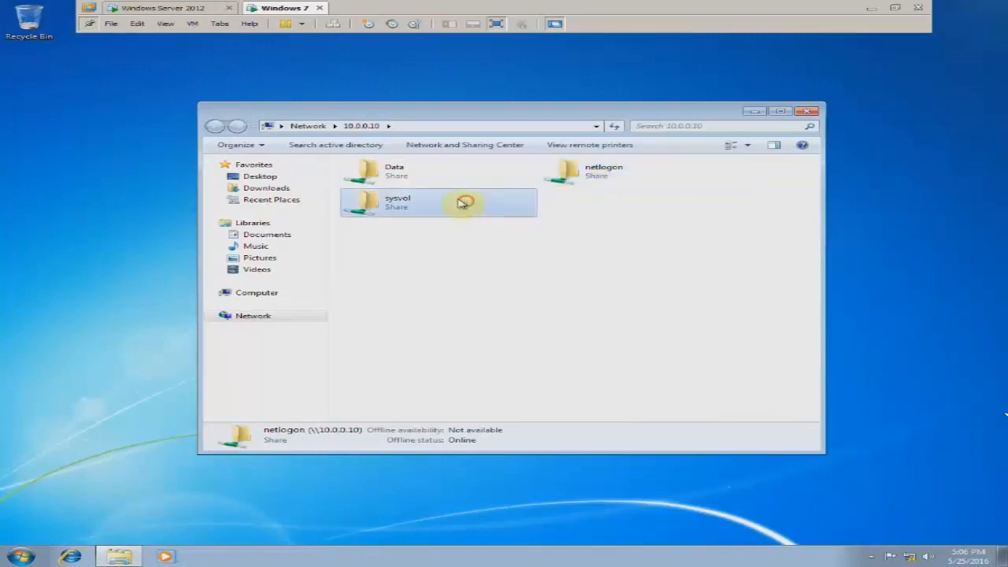
click(564, 180)
click(505, 199)
click(524, 246)
click(585, 177)
click(524, 207)
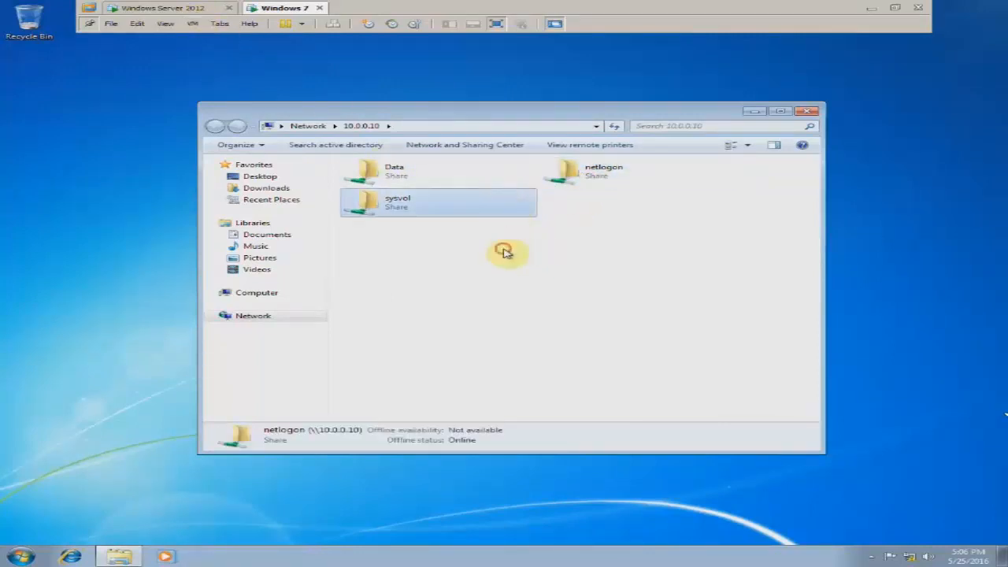
click(506, 250)
right_click(506, 245)
click(522, 286)
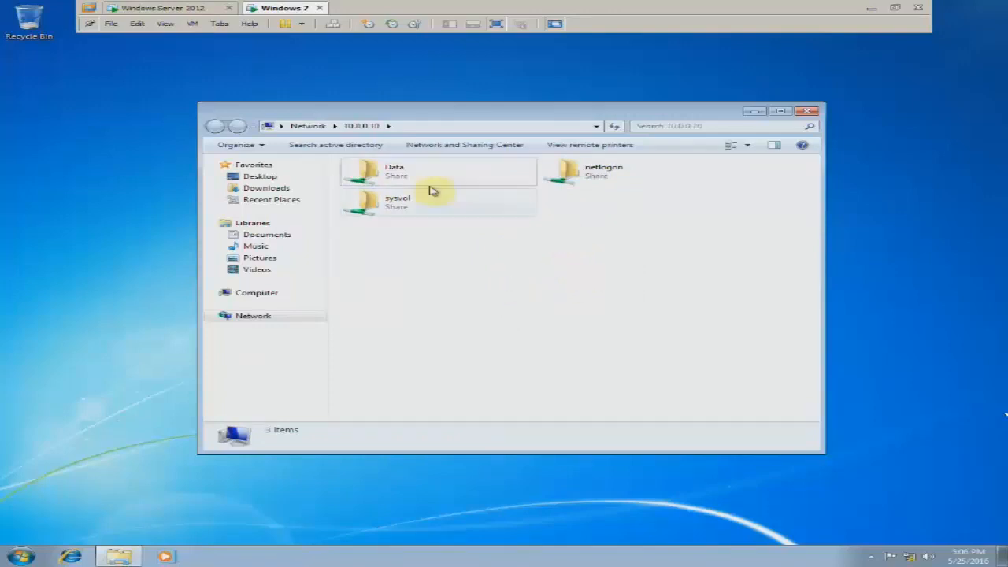
drag(414, 113, 421, 140)
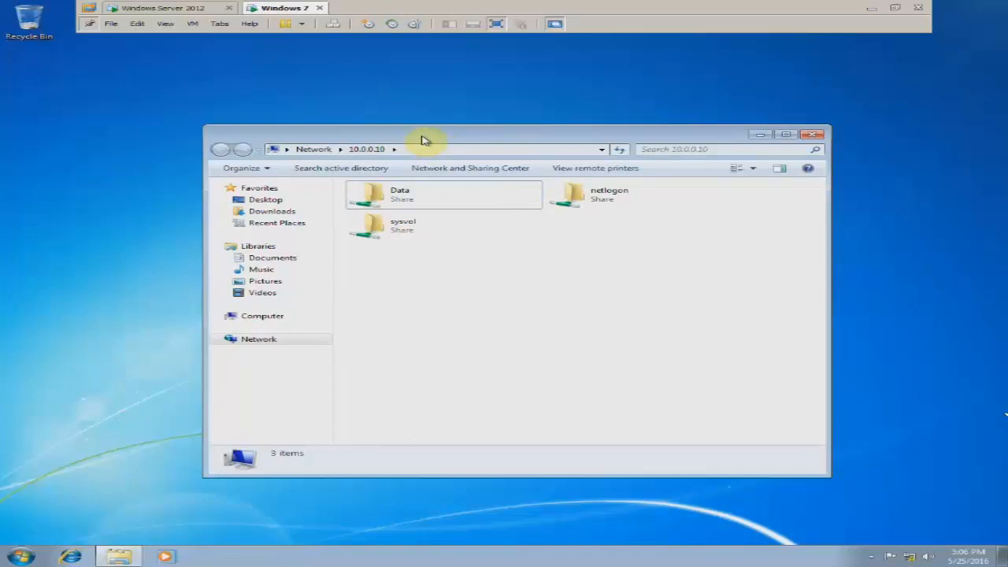
drag(422, 135, 421, 131)
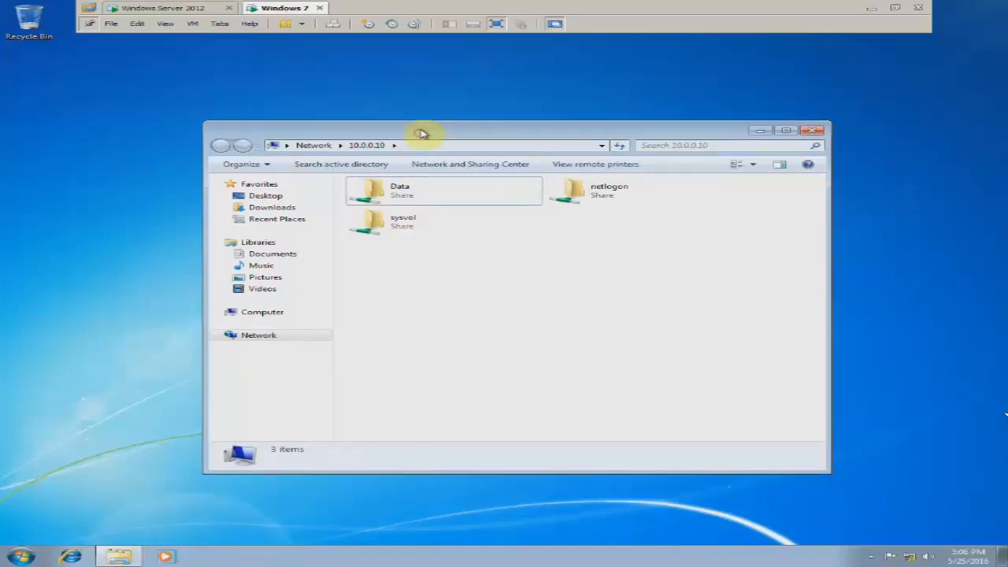
Open the Data share to reveal the Check folder, then go to the Windows Server 2012 VM.
double_click(409, 194)
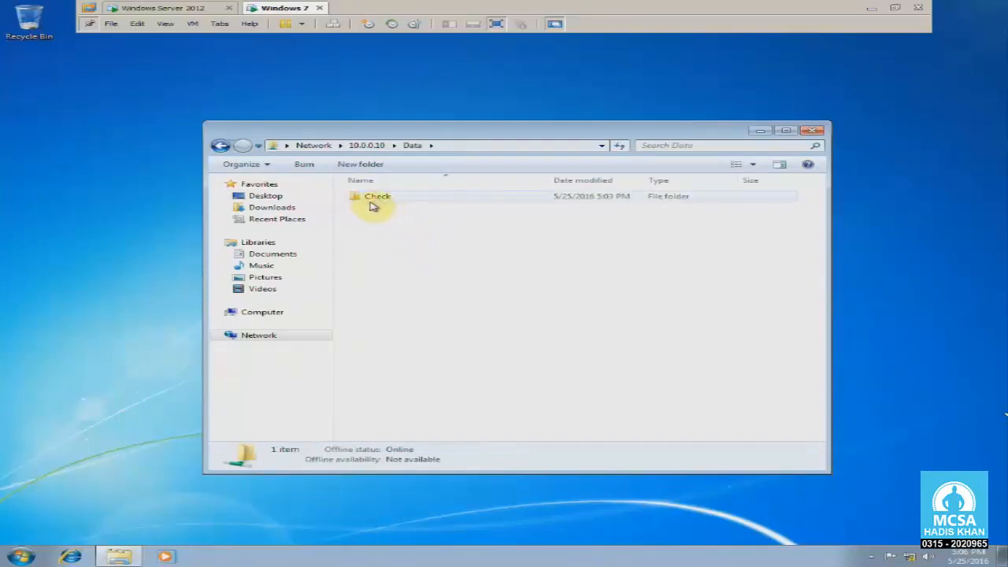
mouse_move(367, 130)
mouse_down()
mouse_move(338, 126)
mouse_move(352, 129)
mouse_up()
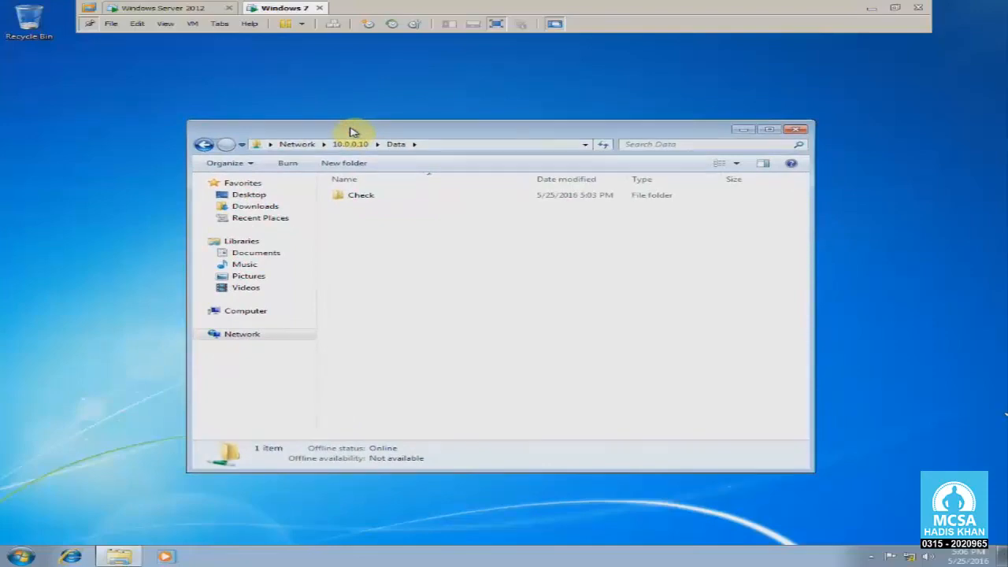
click(162, 8)
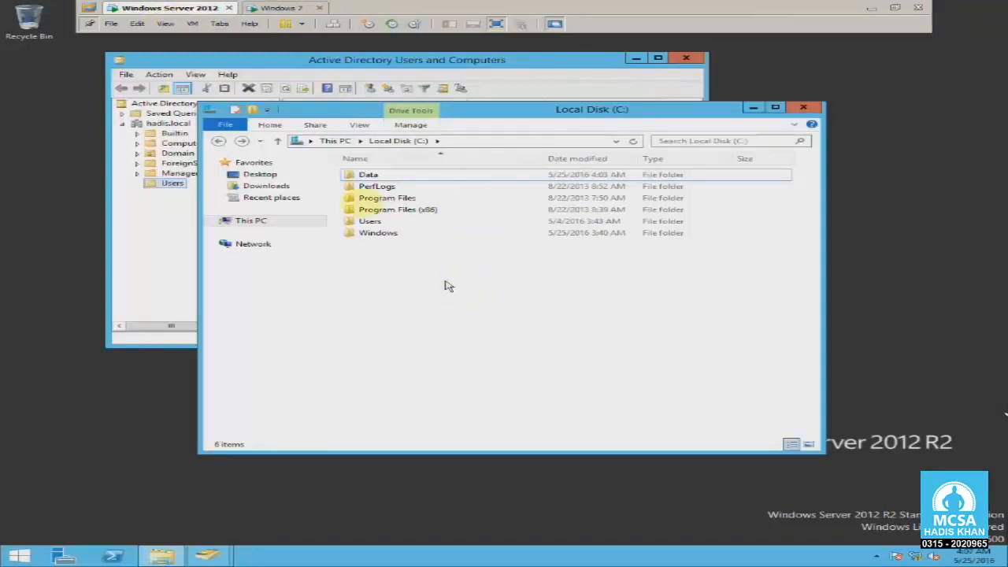
click(290, 9)
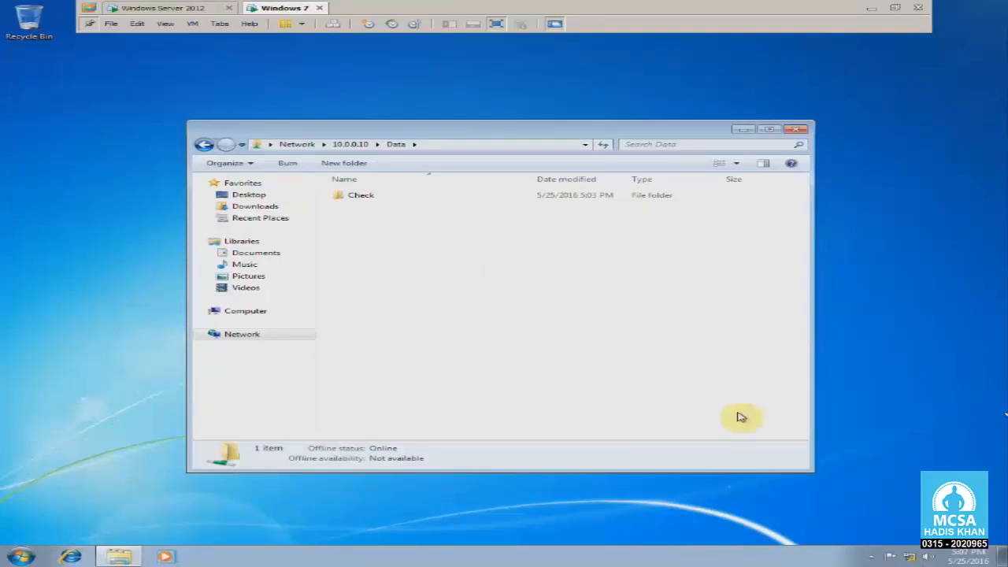
click(178, 7)
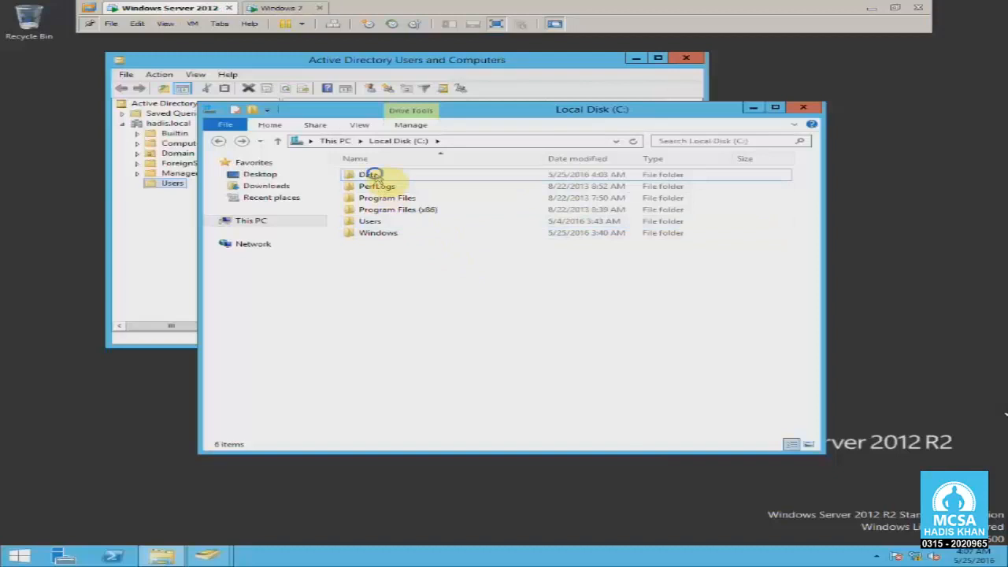
right_click(372, 174)
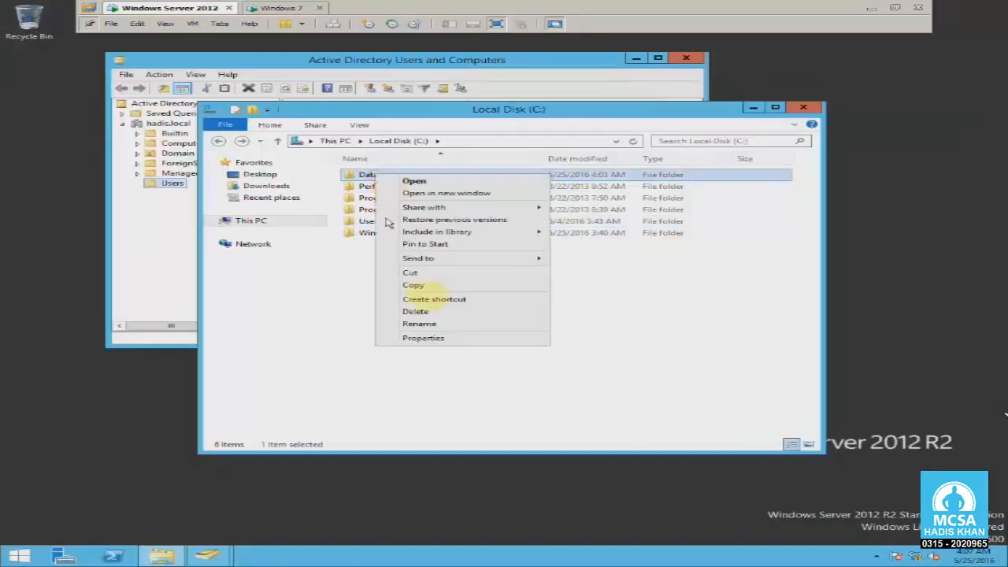
click(455, 336)
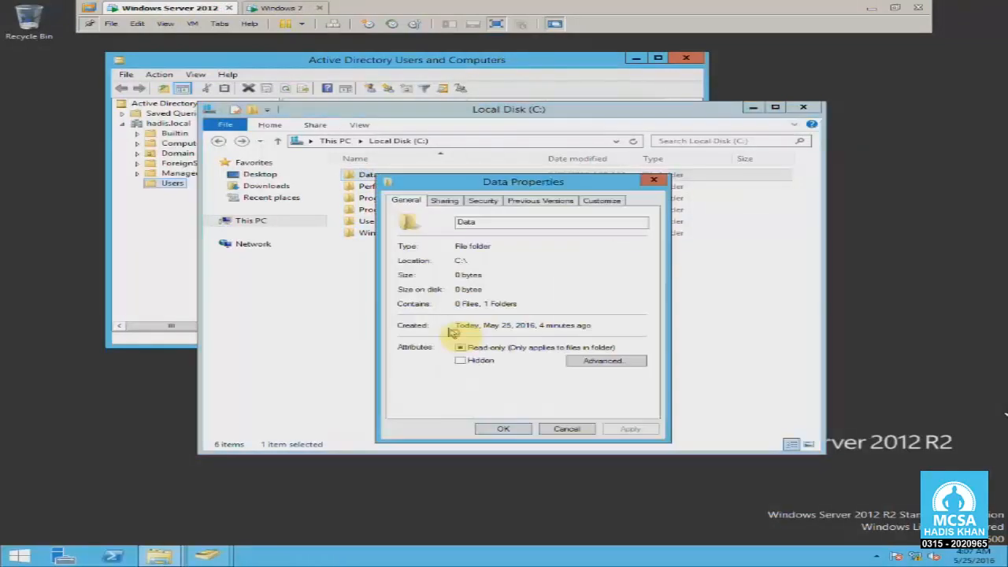
click(443, 200)
click(482, 200)
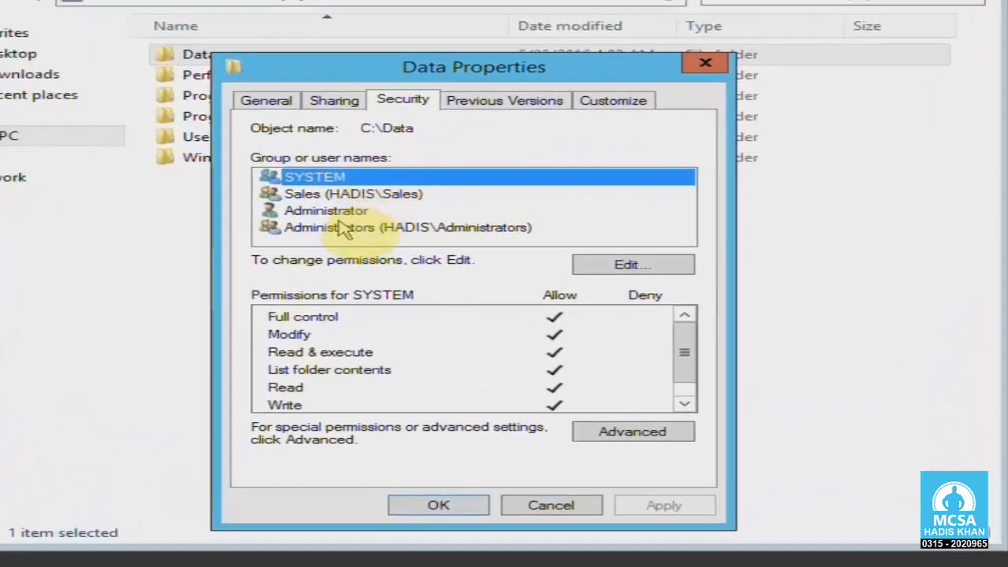
click(335, 211)
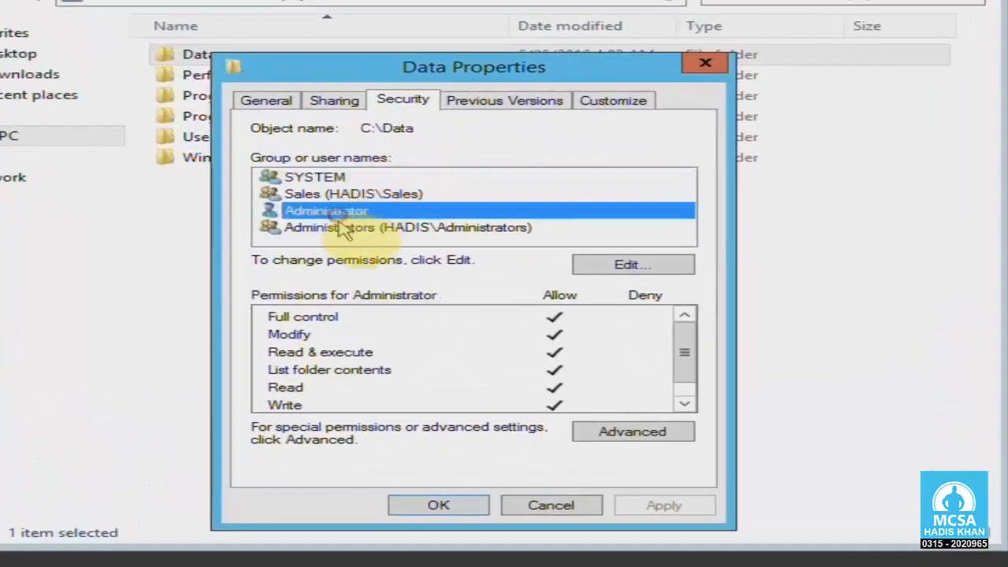
click(327, 227)
click(303, 195)
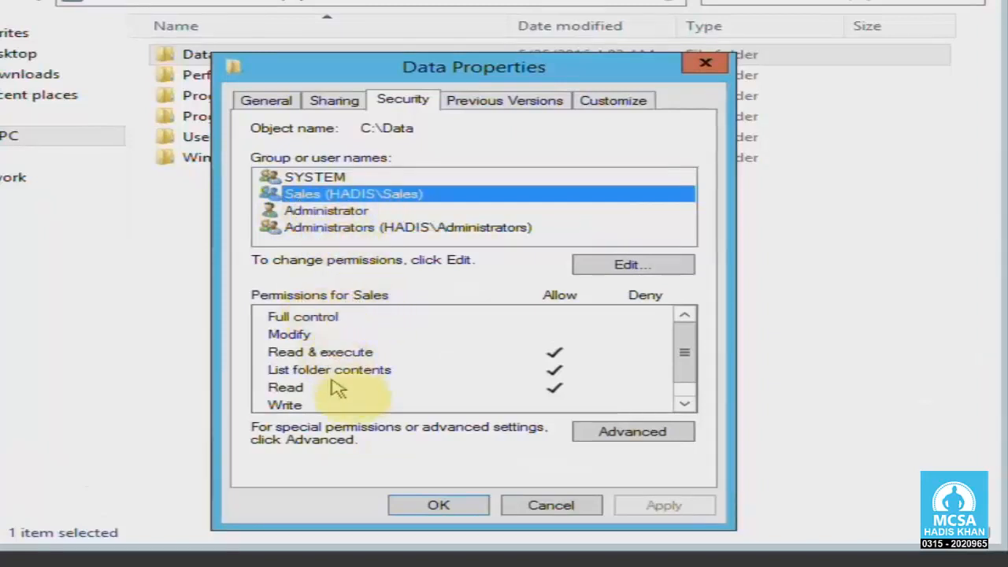
click(339, 352)
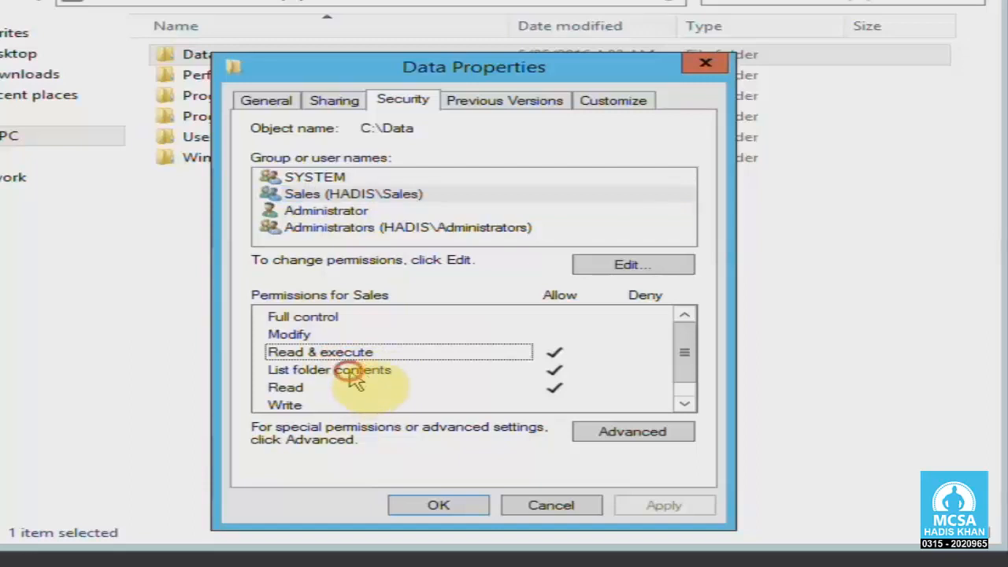
click(359, 373)
click(303, 388)
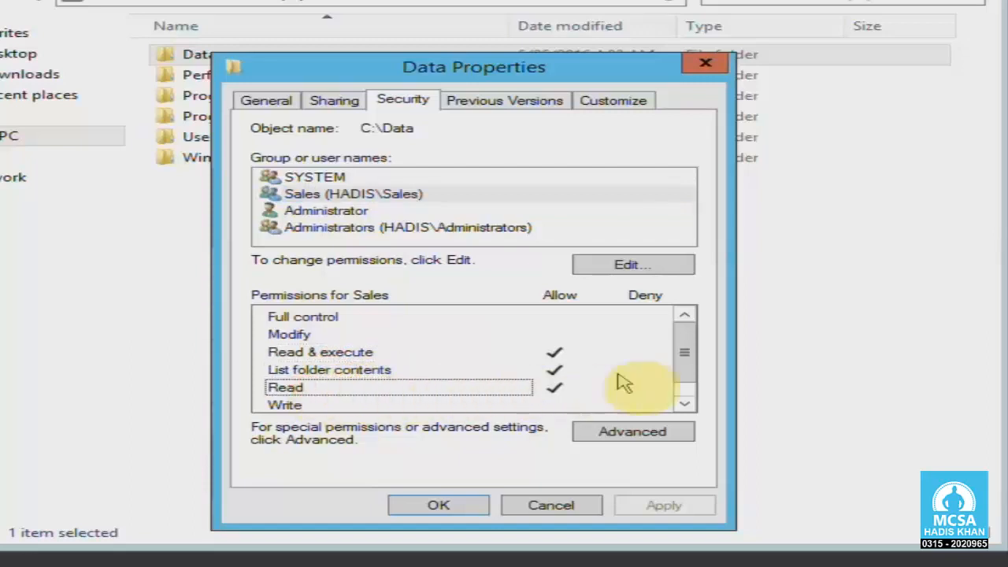
mouse_move(682, 364)
mouse_down()
mouse_move(680, 381)
mouse_move(683, 353)
mouse_up()
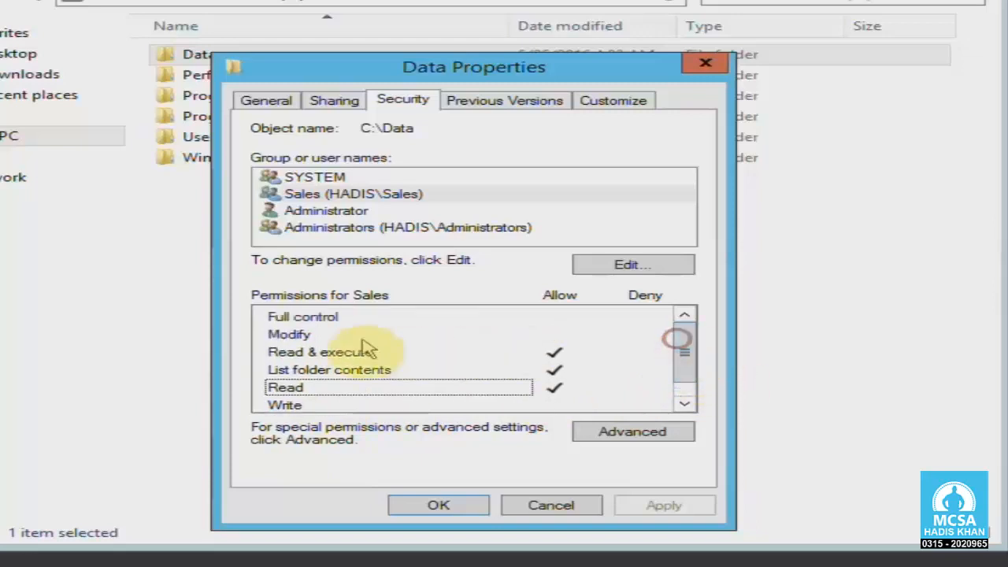
click(319, 317)
click(302, 333)
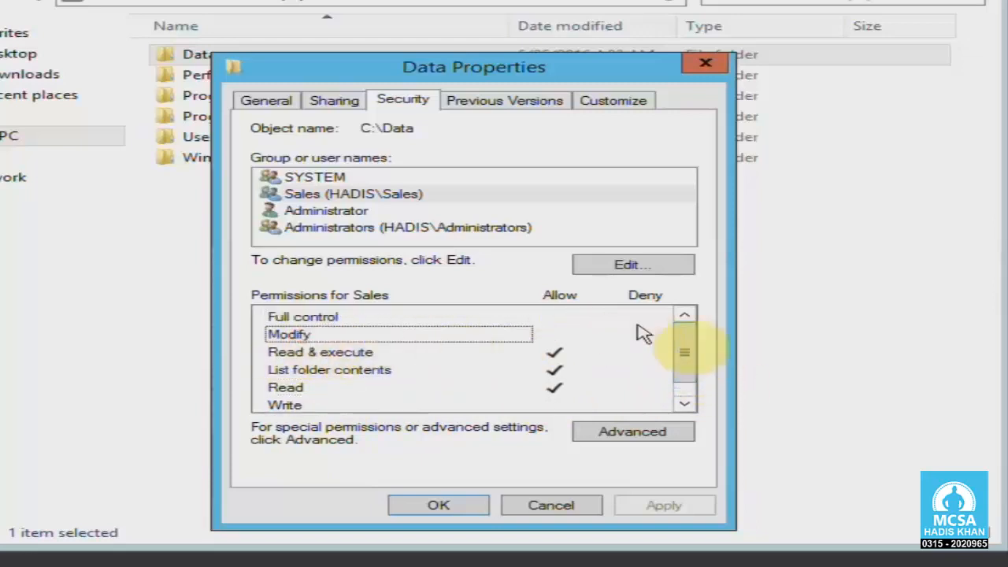
drag(691, 344, 698, 366)
click(387, 402)
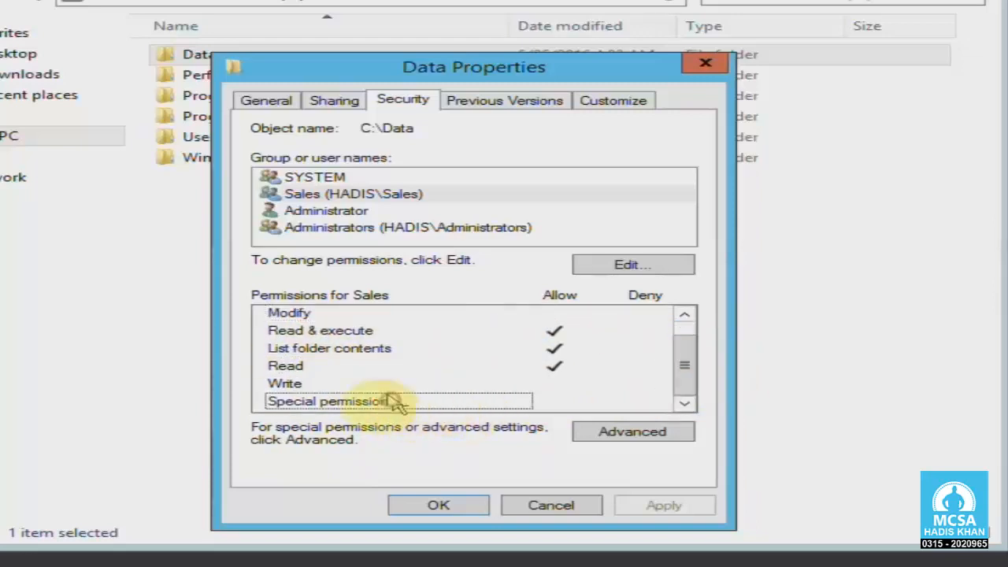
click(325, 384)
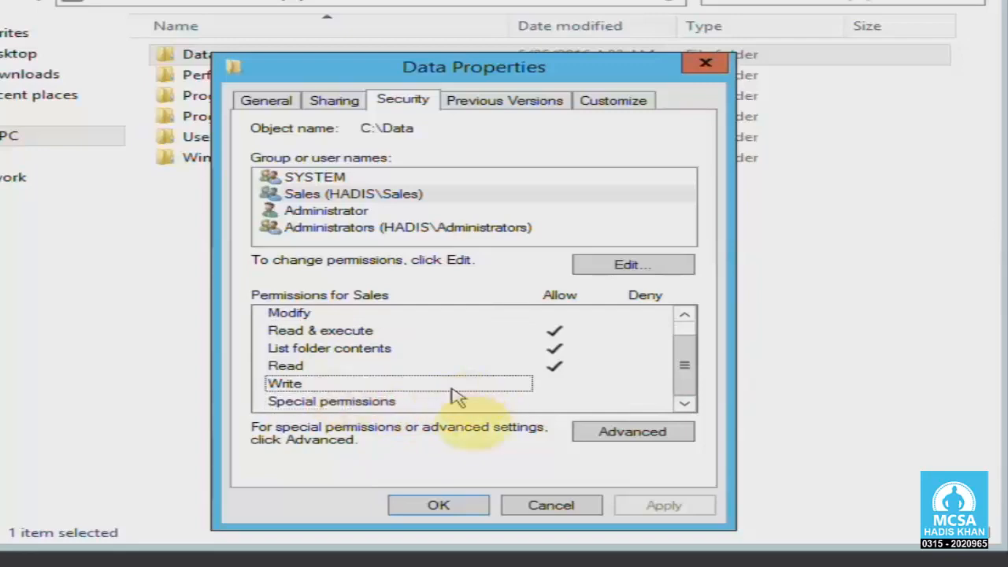
click(530, 501)
click(409, 384)
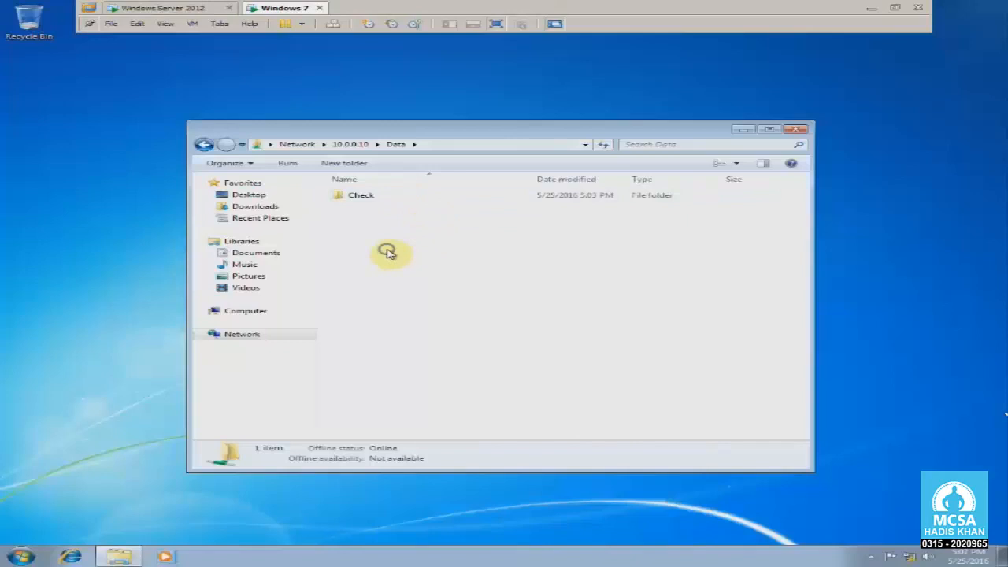
Try creating a new folder in the Data share and dismiss the access denied warning.
right_click(387, 252)
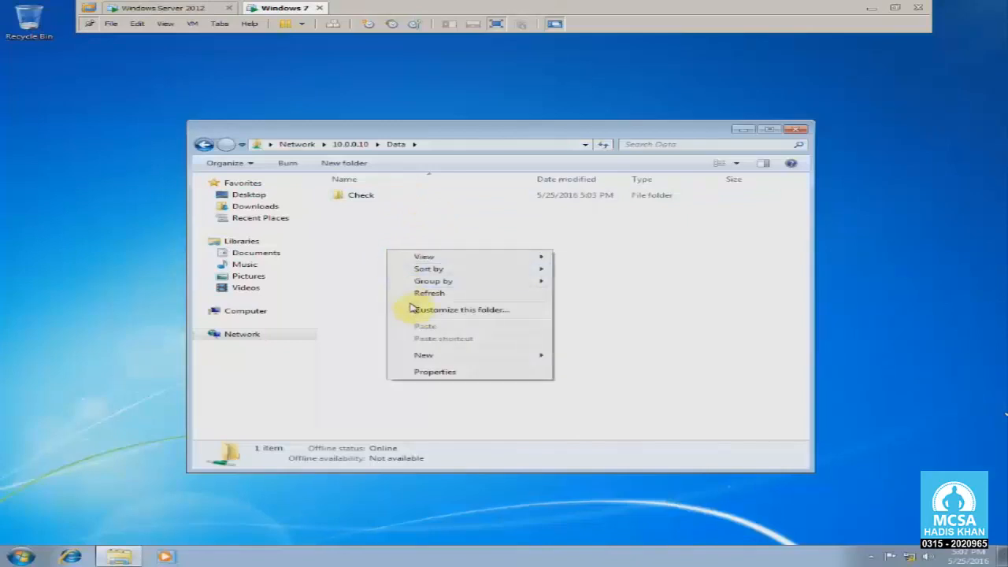
mouse_move(516, 355)
click(574, 356)
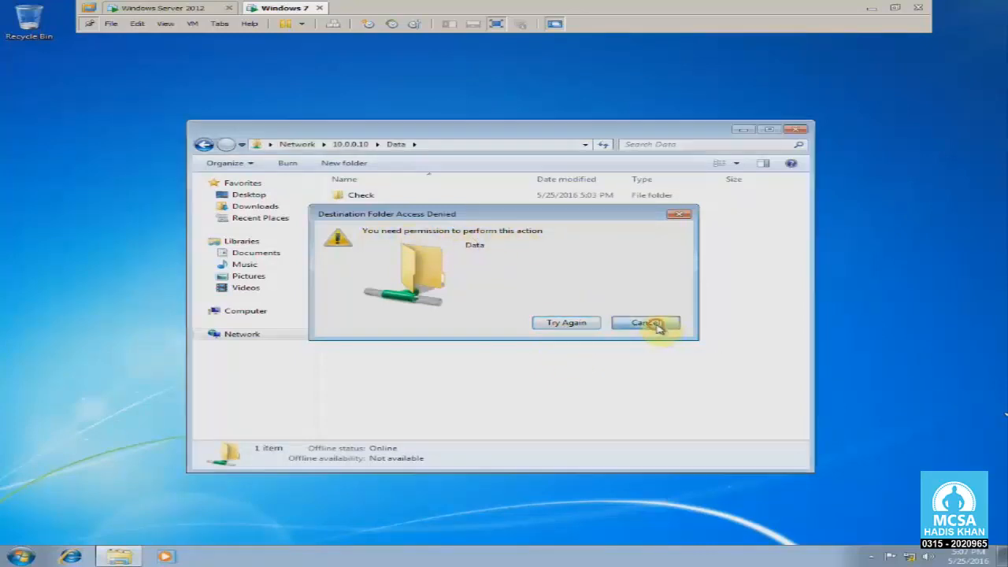
click(628, 323)
Try deleting the Check folder and dismiss the resulting access denied message.
click(381, 197)
key(Delete)
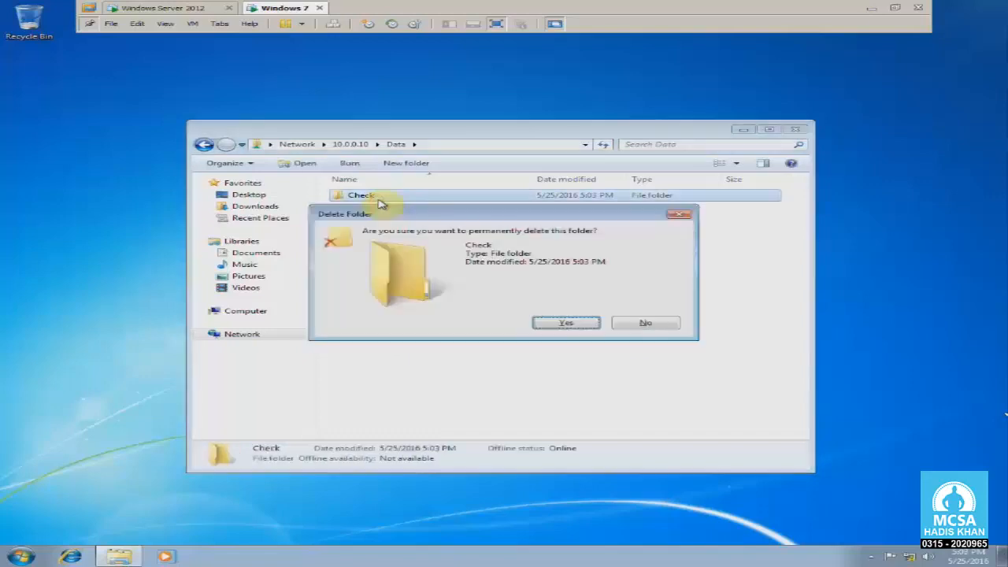
click(639, 324)
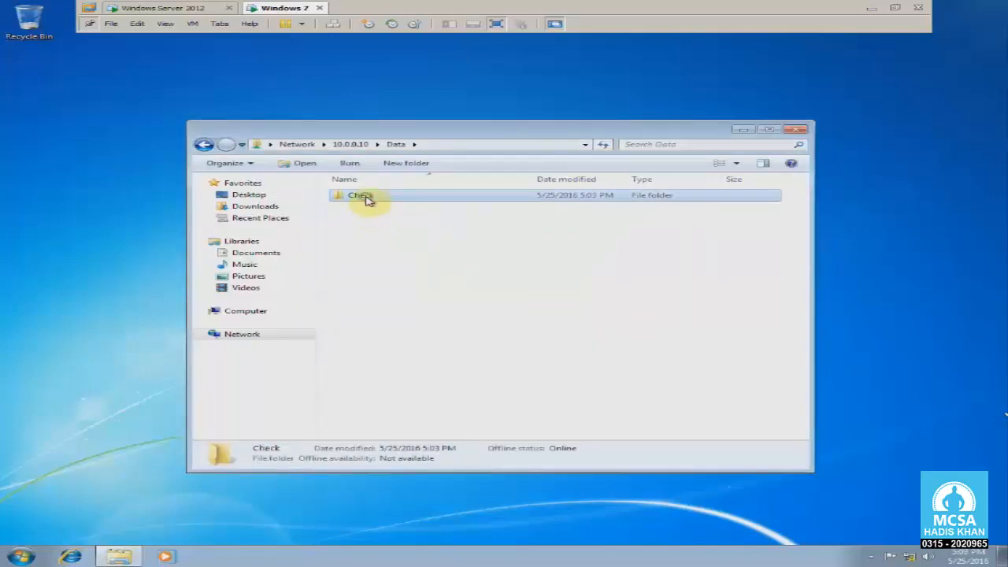
right_click(370, 202)
click(437, 317)
click(543, 322)
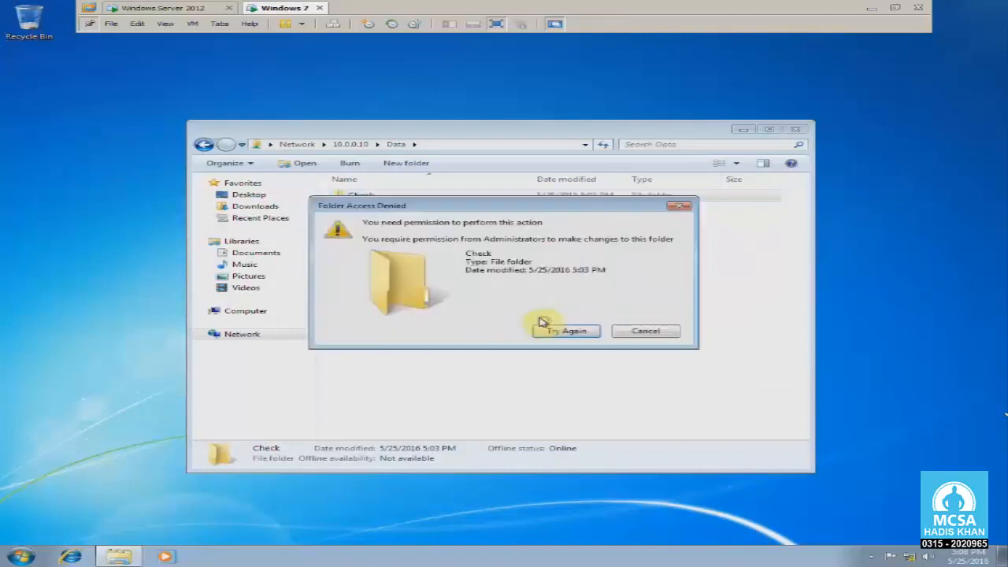
drag(412, 207, 435, 245)
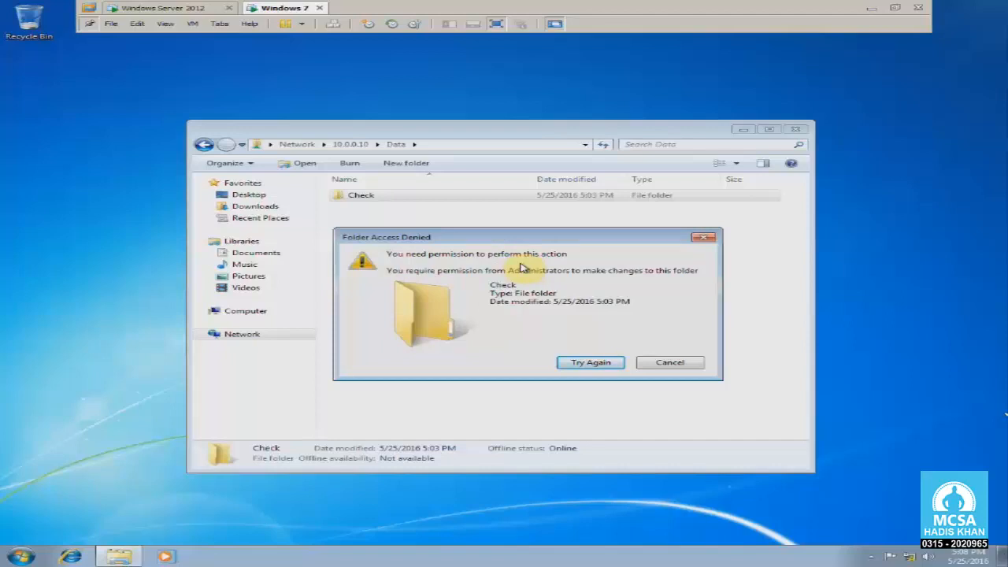
click(669, 363)
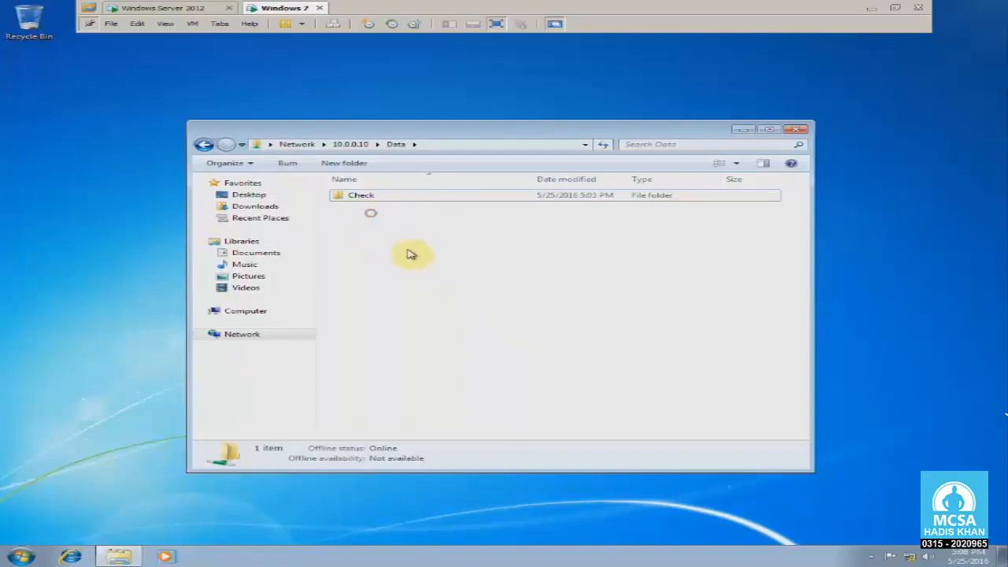
Refresh the Data listing, retry a new folder, dismiss the denial, and go to the server.
right_click(377, 228)
click(399, 271)
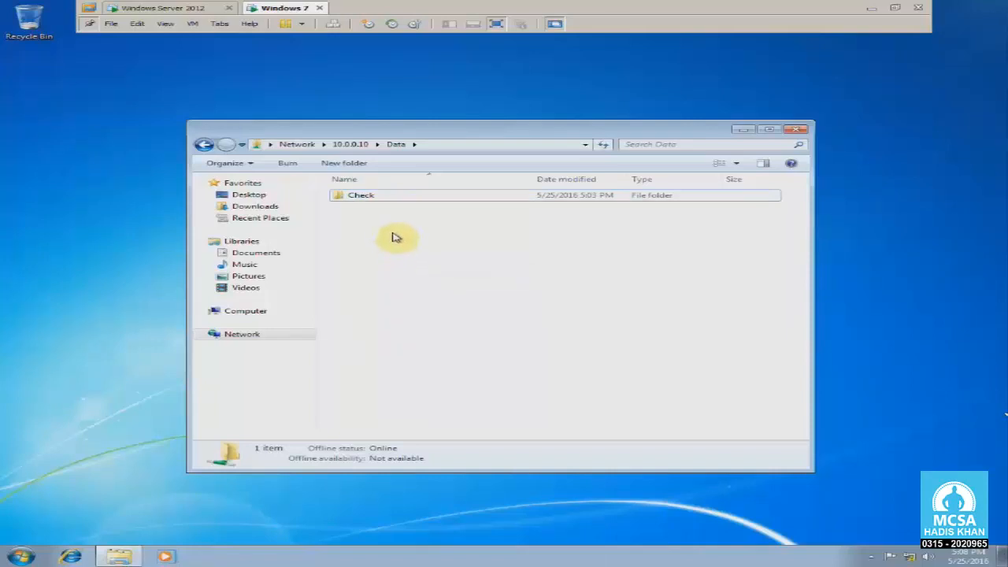
right_click(391, 233)
mouse_move(441, 337)
click(589, 339)
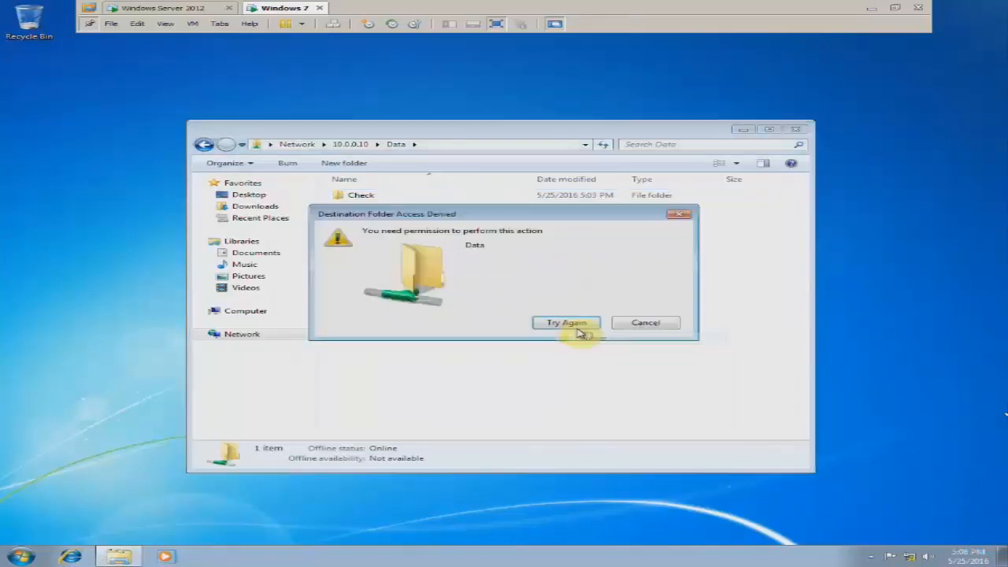
click(634, 325)
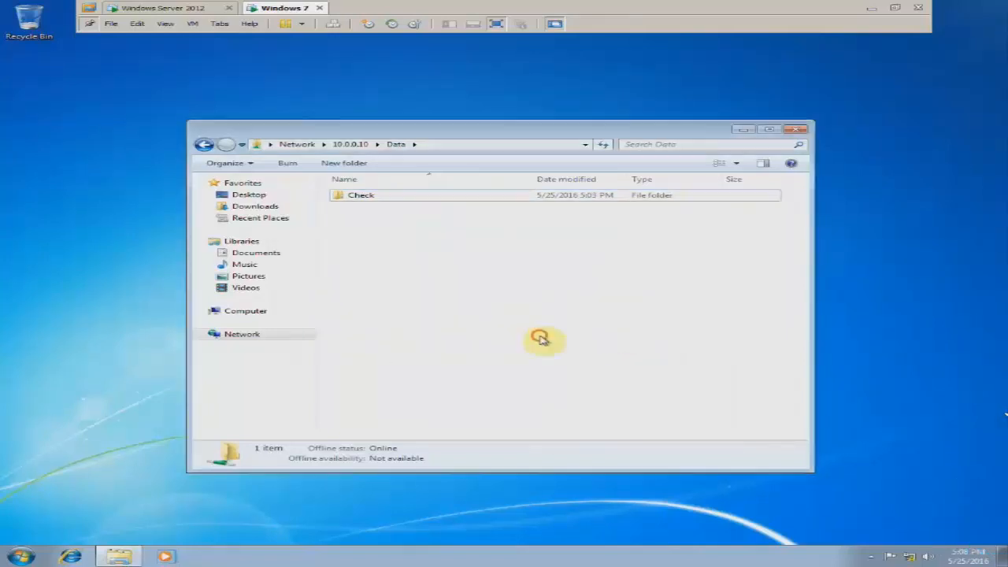
click(198, 13)
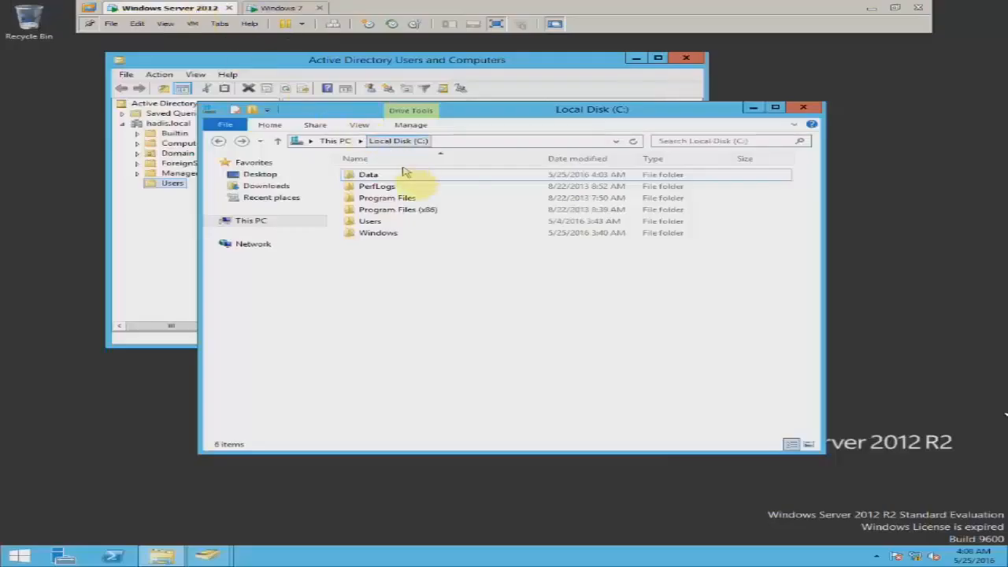
Open the Data folder's Security permissions editor with the Sales group selected.
right_click(382, 180)
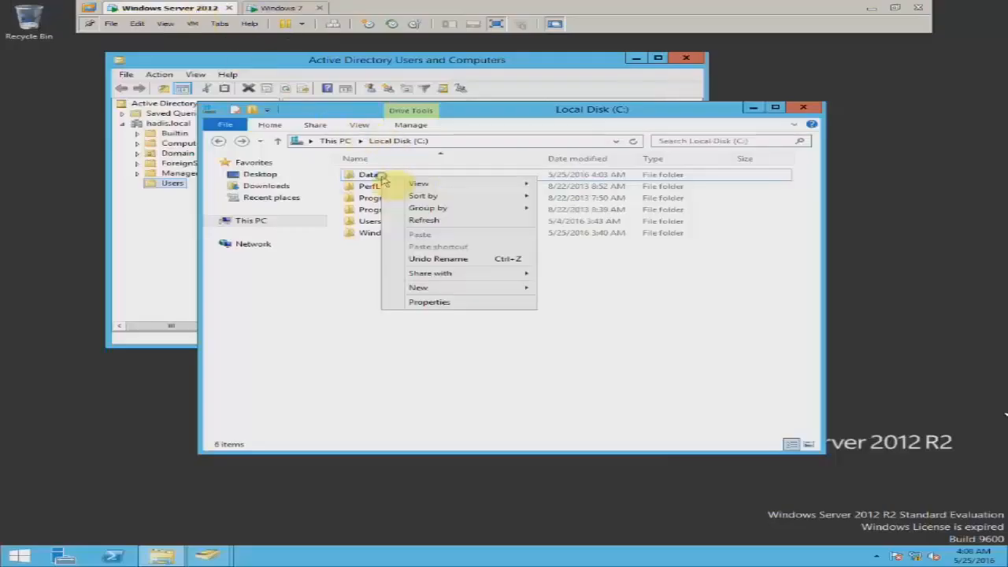
click(447, 300)
click(482, 158)
click(370, 175)
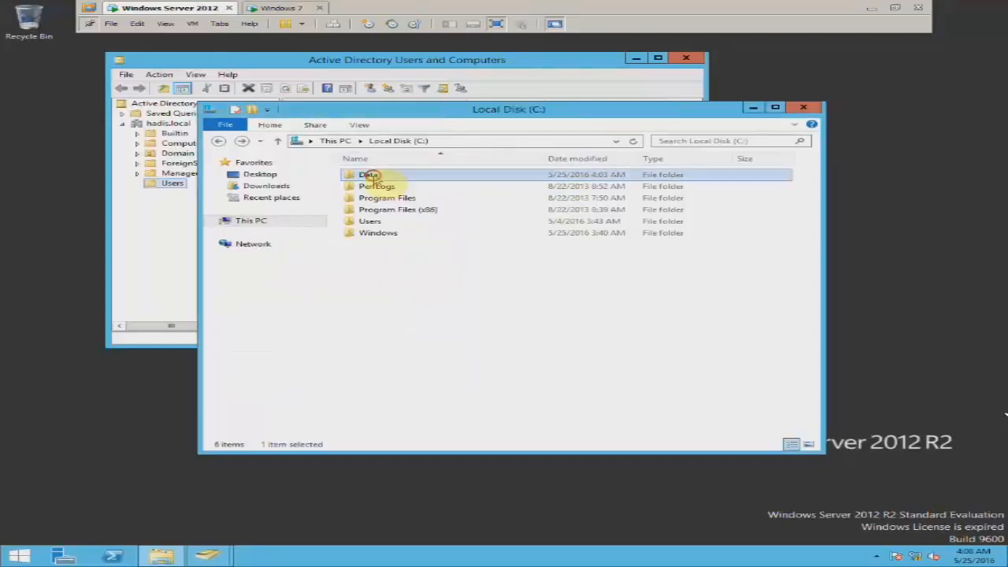
right_click(370, 175)
click(451, 337)
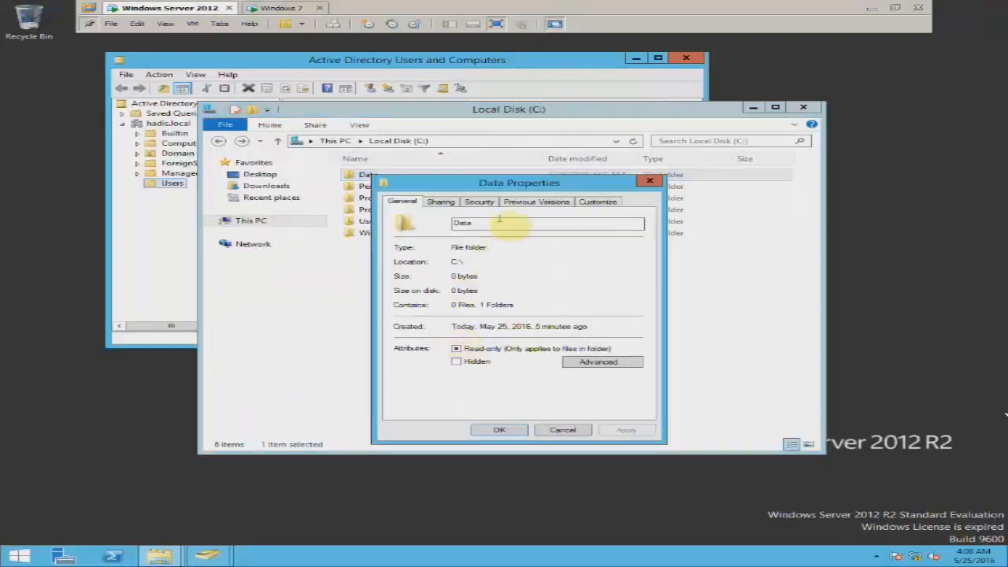
click(481, 202)
click(451, 254)
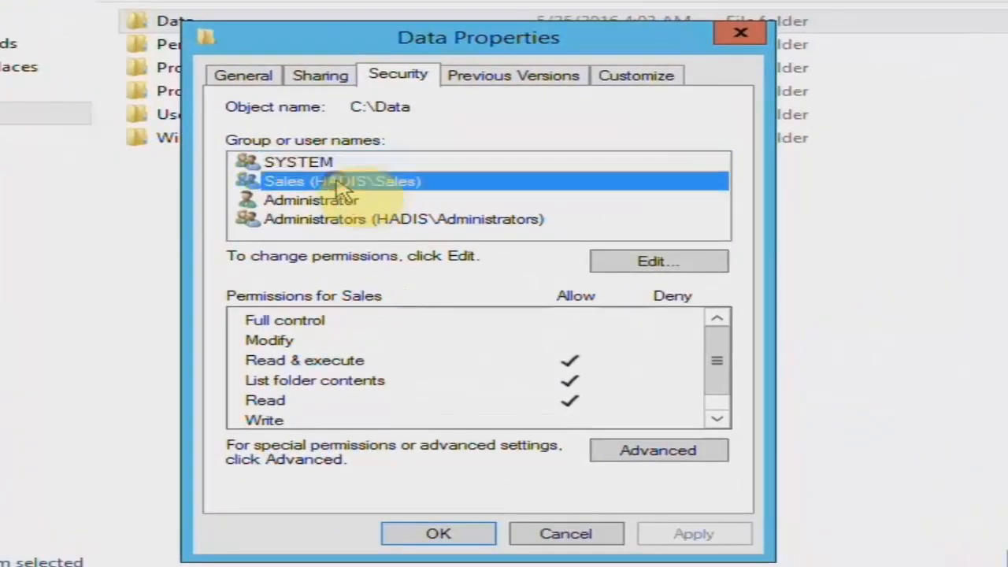
click(651, 263)
Allow Write for Sales, apply and close Properties, then return to Windows 7.
drag(566, 128, 603, 64)
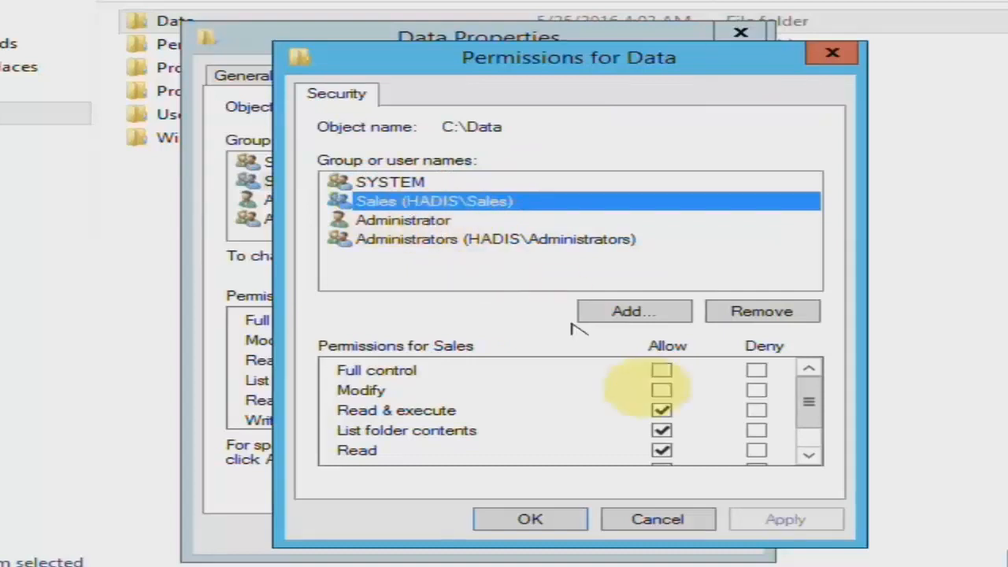
drag(813, 404, 815, 433)
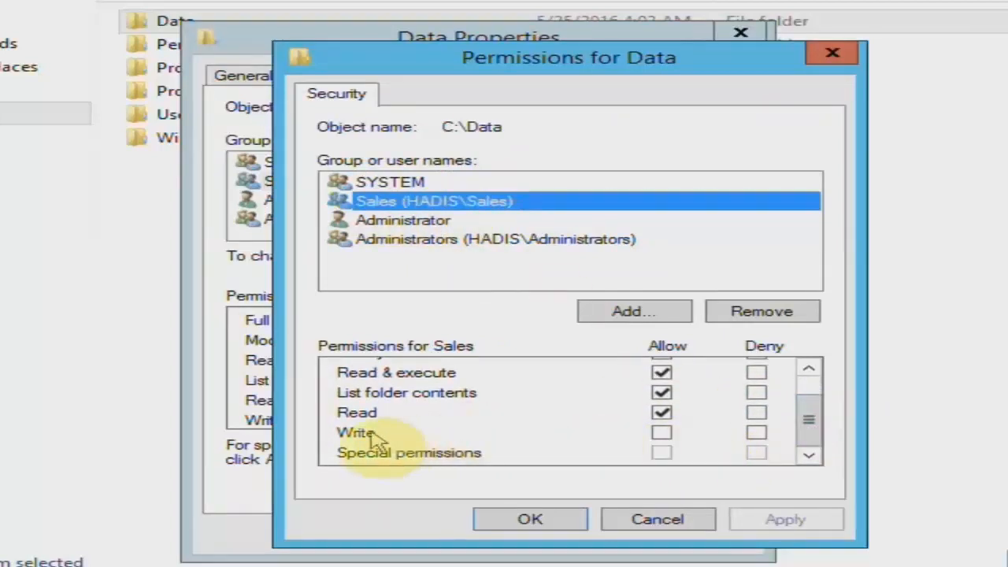
click(665, 435)
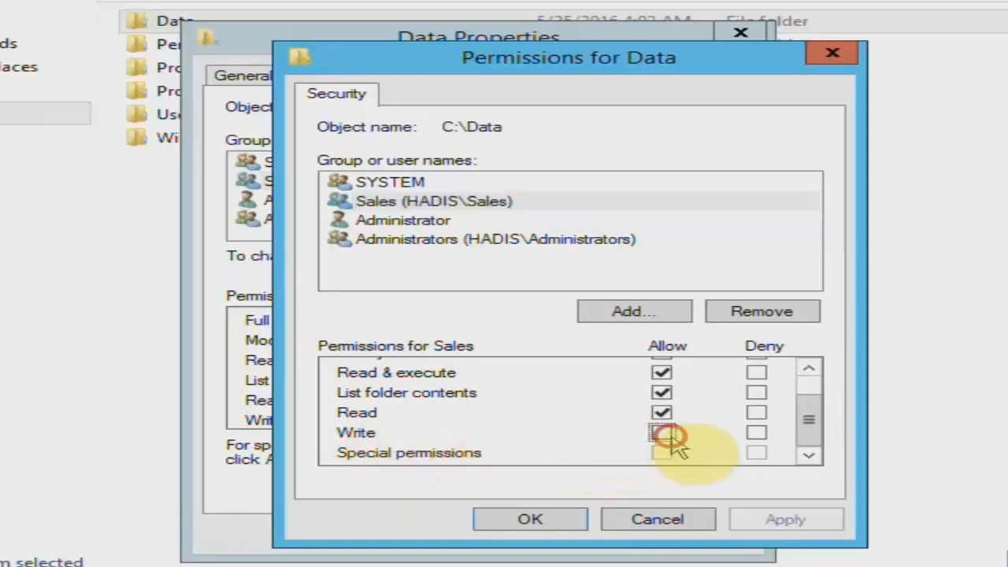
click(763, 521)
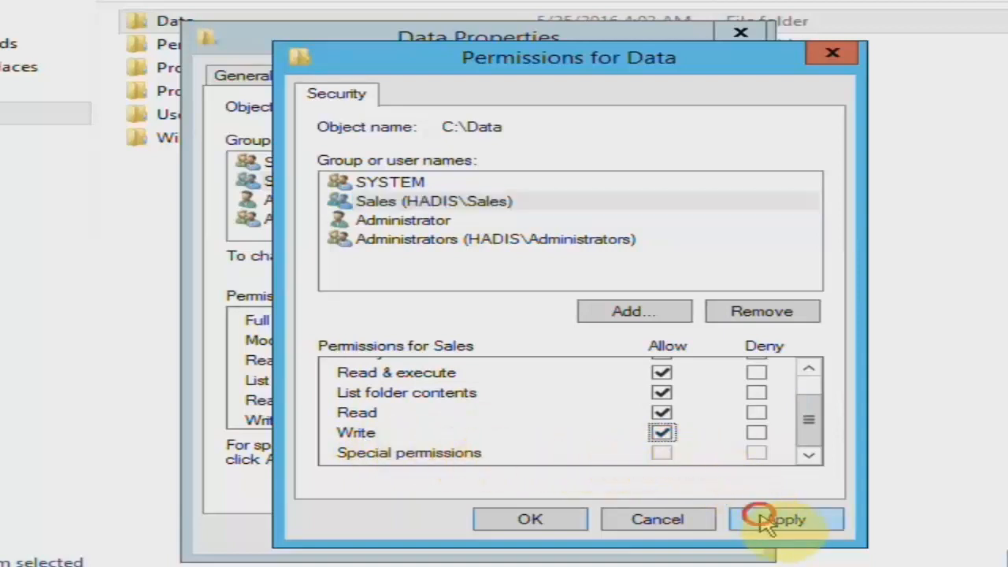
drag(805, 420, 811, 409)
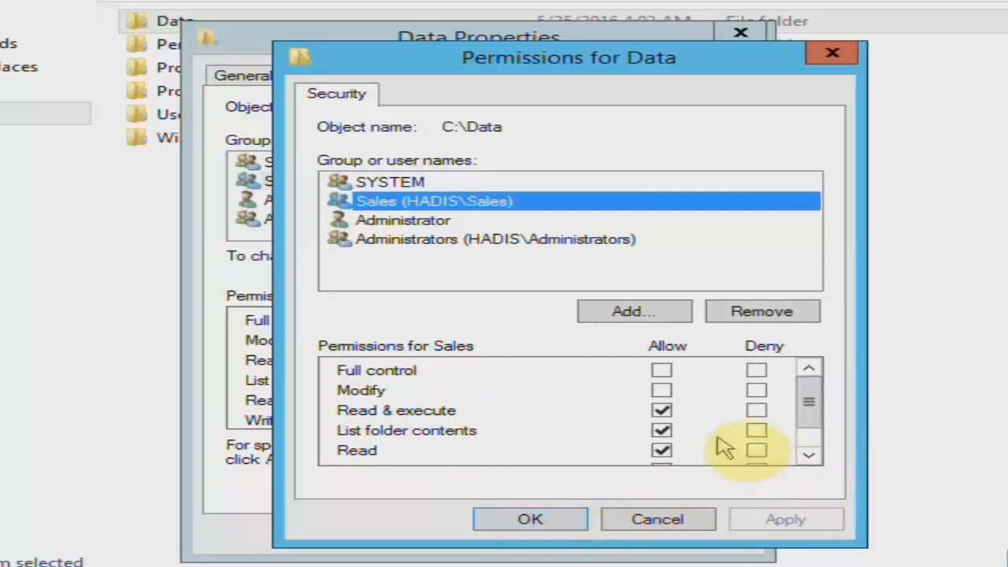
drag(803, 405, 798, 445)
click(533, 513)
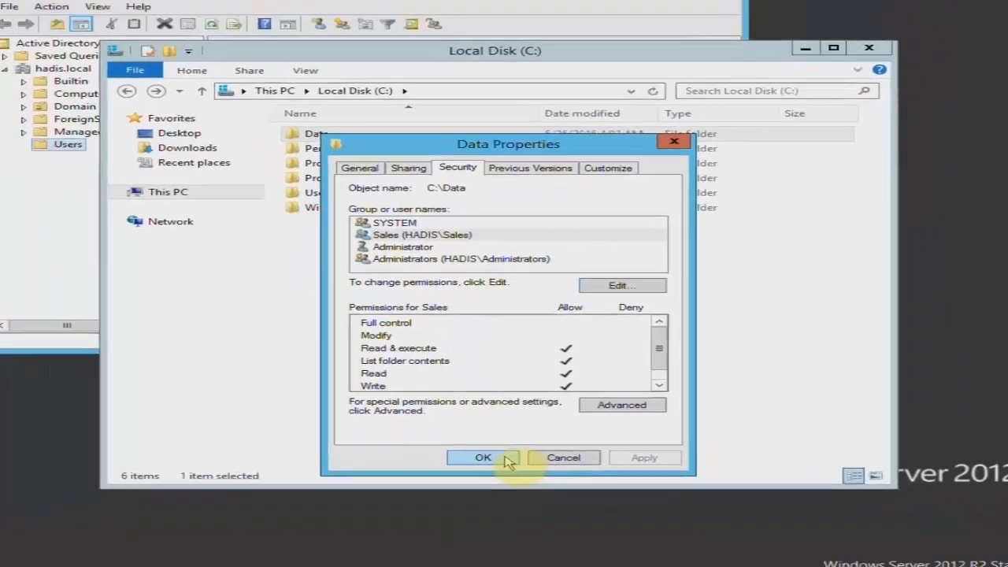
click(480, 535)
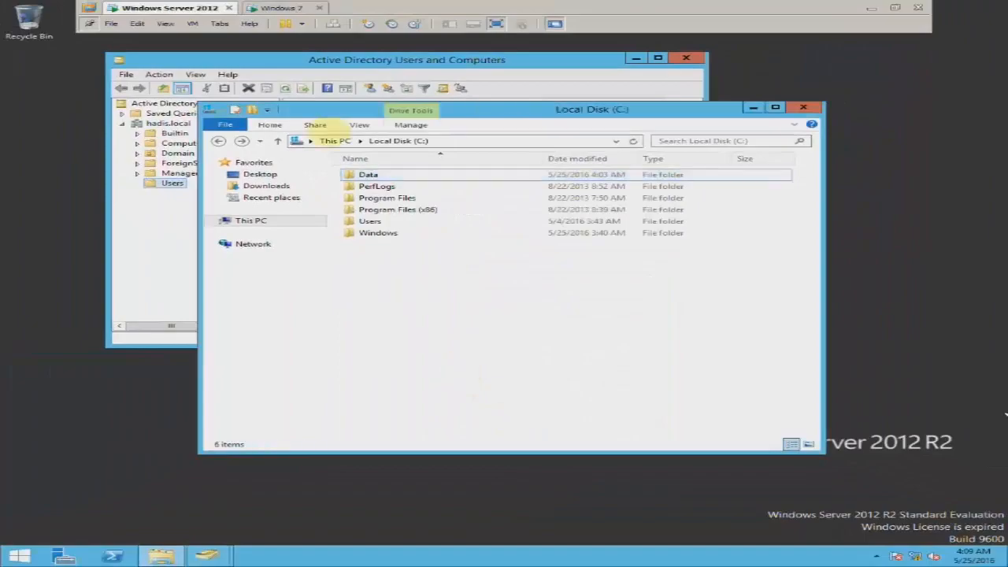
click(271, 8)
Create a new folder in Data and try renaming it to 123, which is denied.
right_click(396, 257)
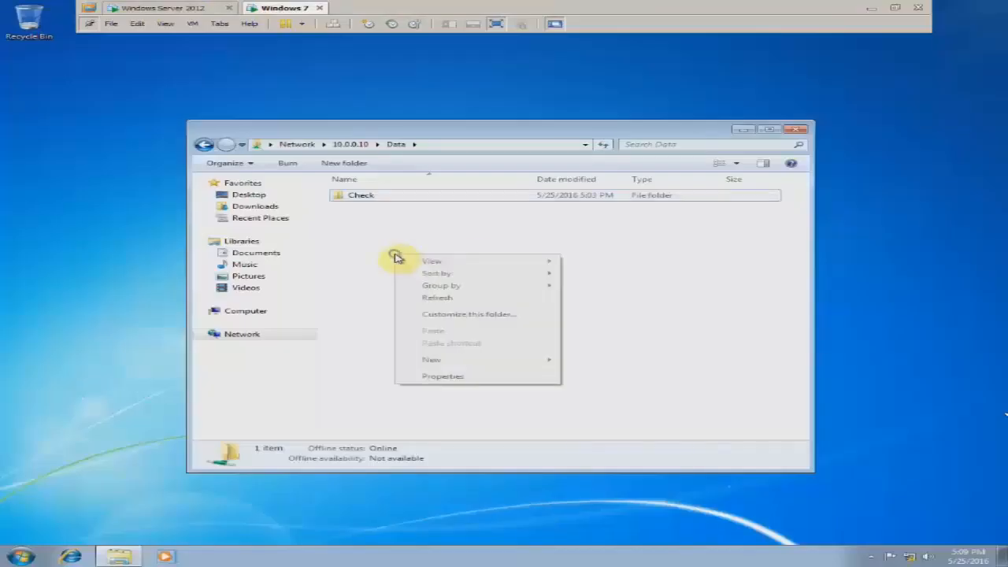
mouse_move(520, 361)
click(591, 358)
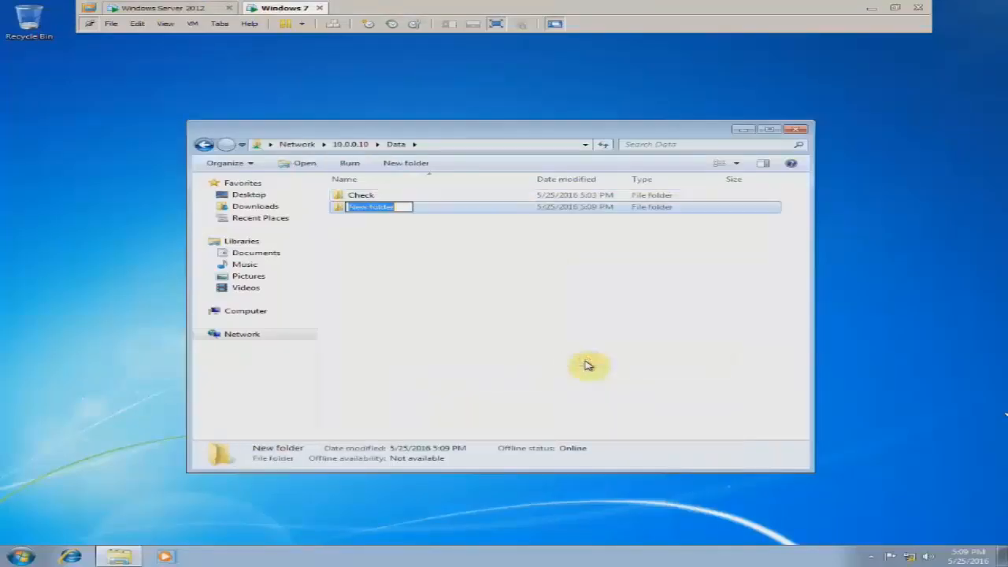
text(123)
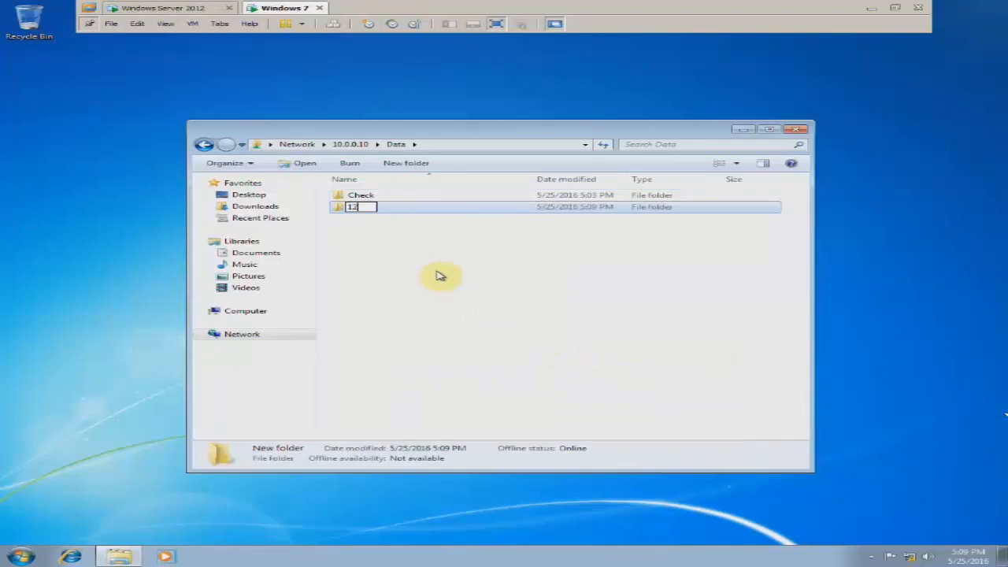
key(Return)
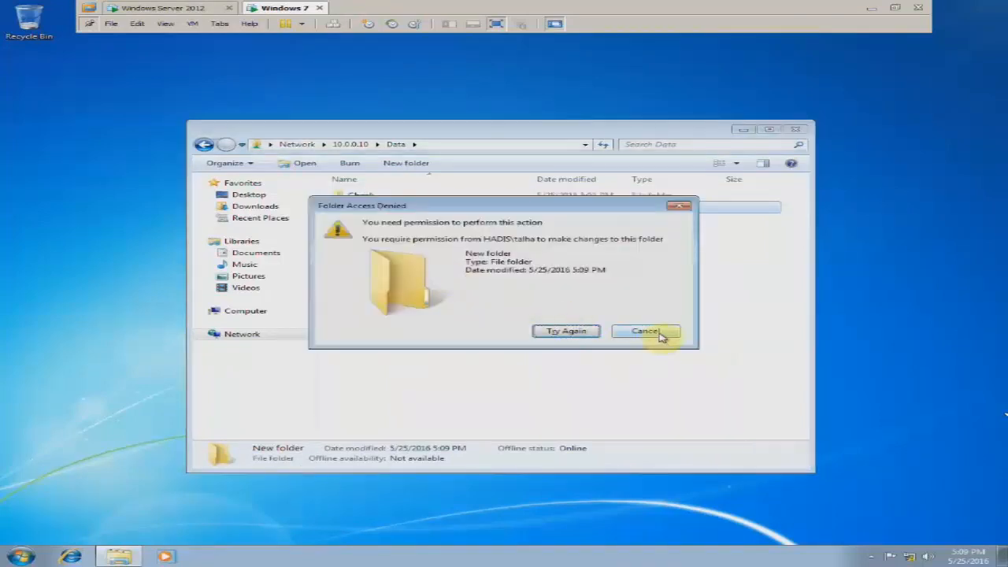
drag(575, 207, 593, 240)
click(609, 366)
click(660, 332)
Create another new folder in the Data share, then go to the Windows Server 2012 VM.
click(410, 254)
right_click(370, 231)
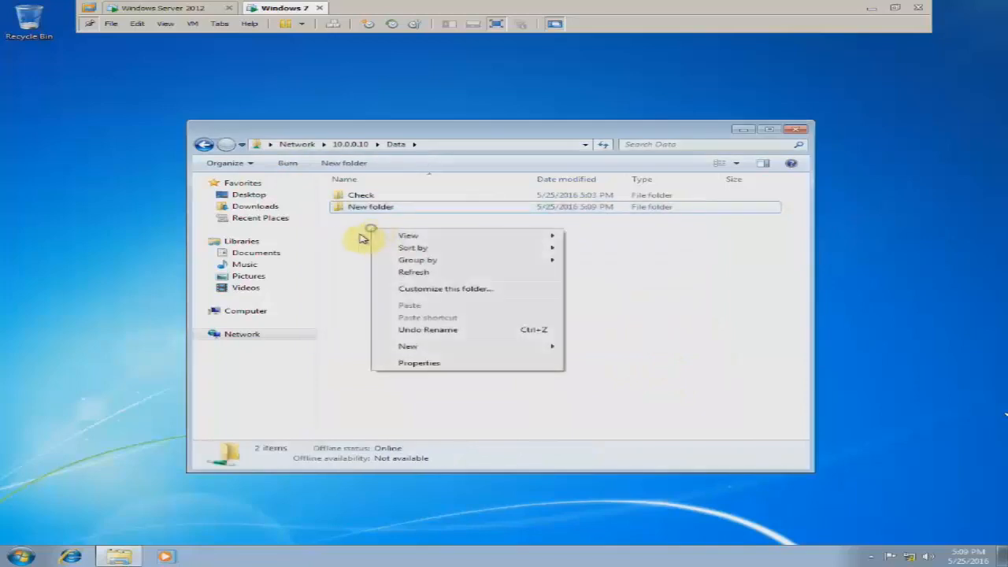
click(367, 240)
right_click(368, 236)
mouse_move(433, 353)
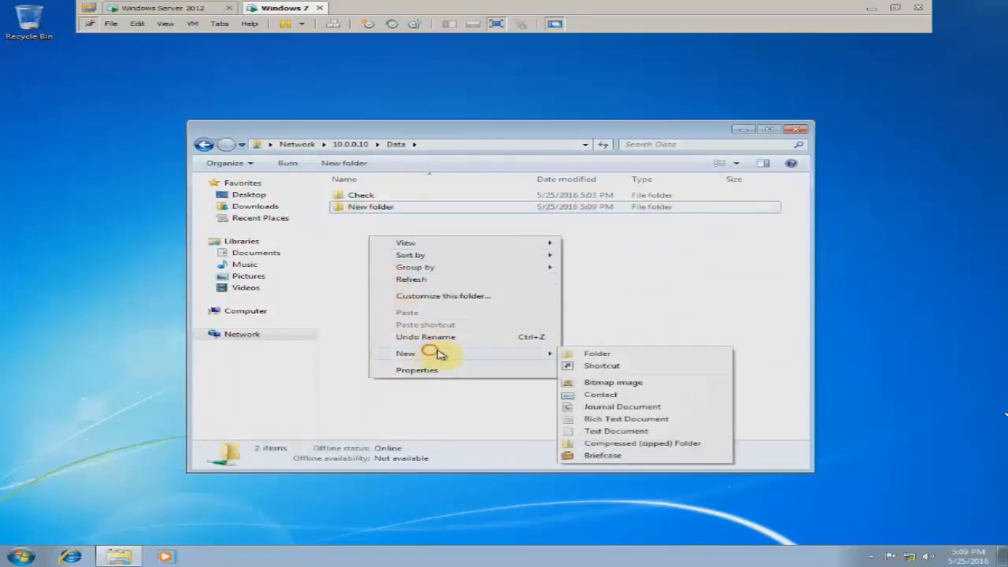
click(611, 355)
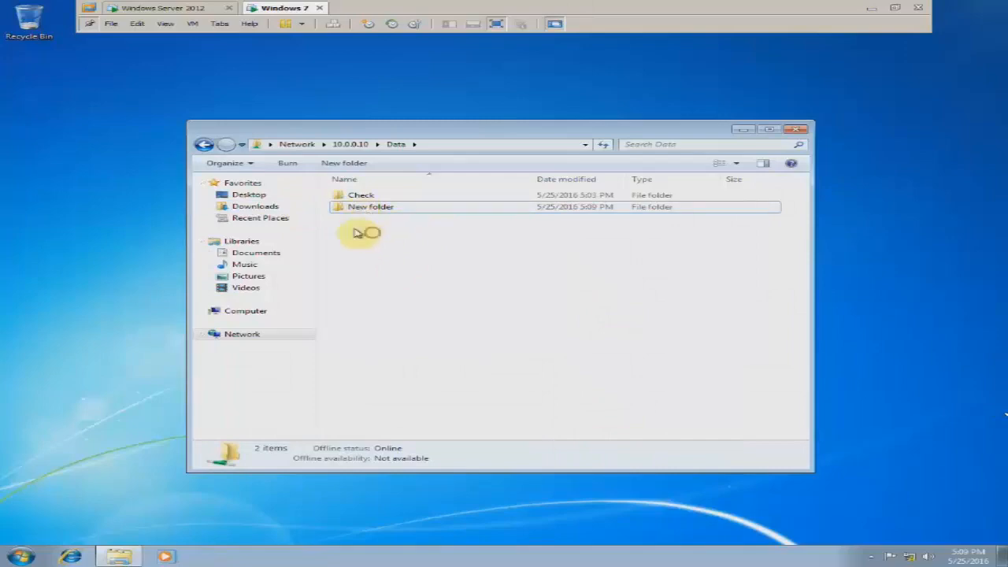
click(180, 9)
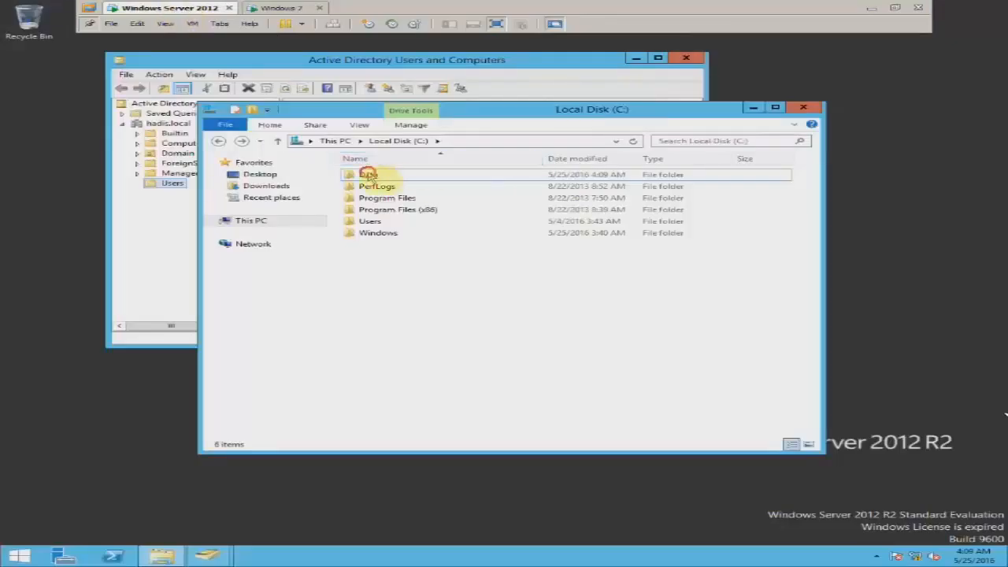
Tick Allow Full control for HADIS\Sales on Data, apply, close the dialogs, and go to Windows 7.
right_click(366, 175)
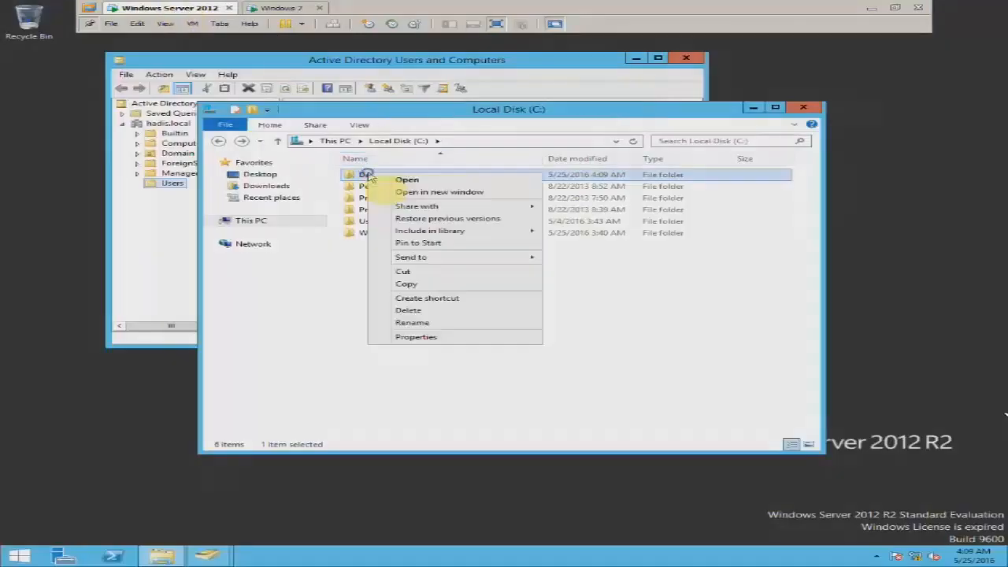
click(429, 336)
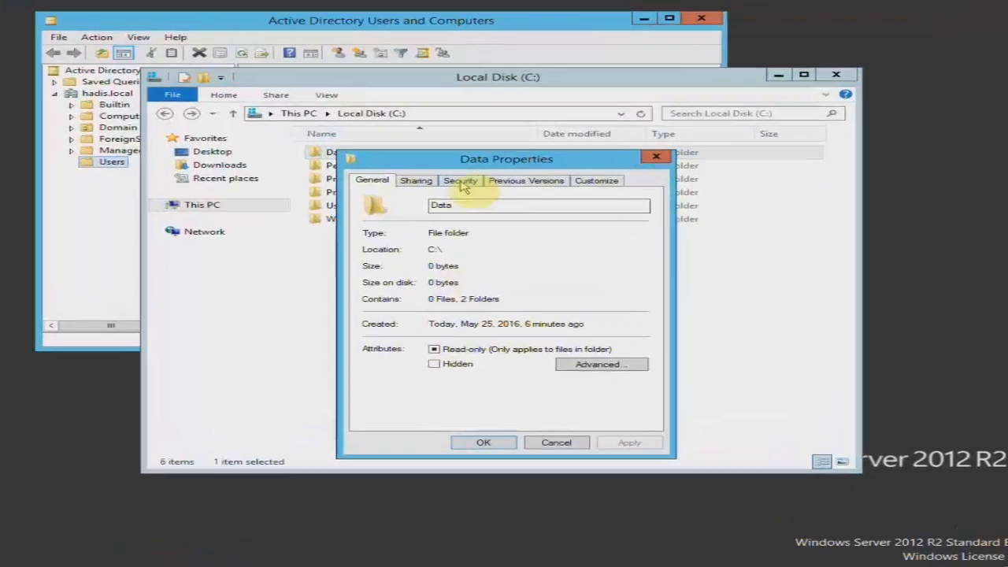
click(461, 181)
click(573, 300)
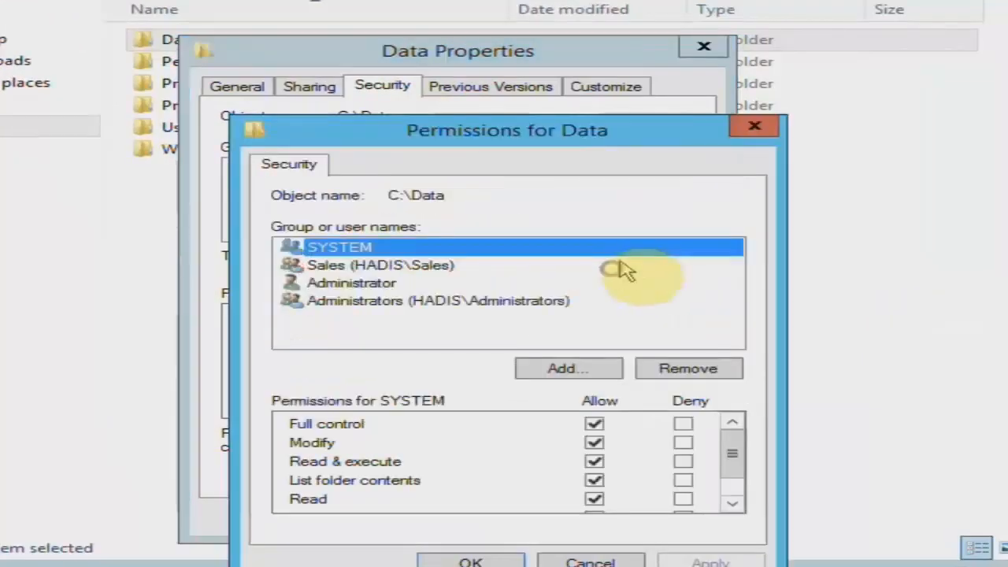
click(396, 268)
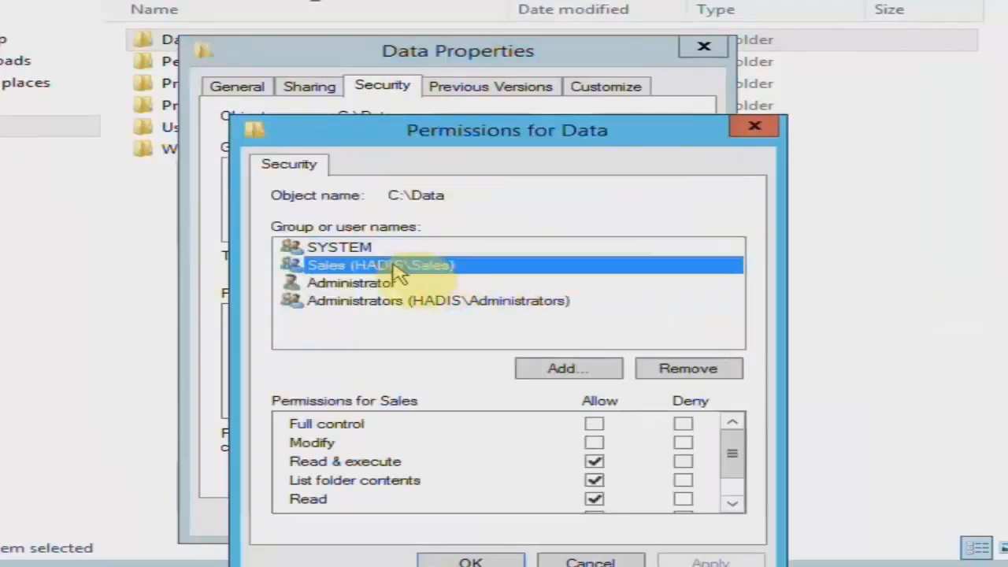
click(593, 423)
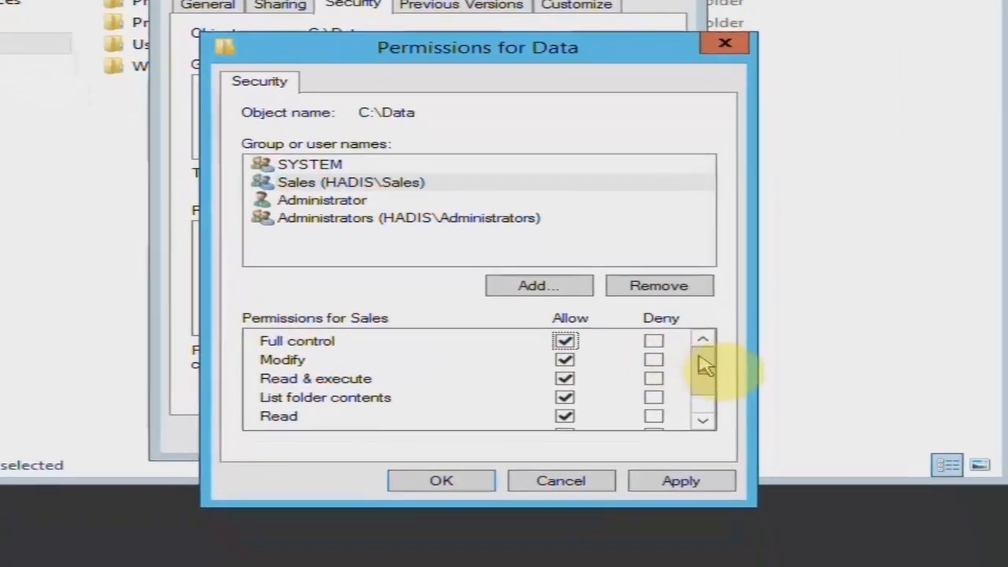
mouse_move(714, 401)
mouse_down()
mouse_move(711, 448)
mouse_move(703, 390)
mouse_up()
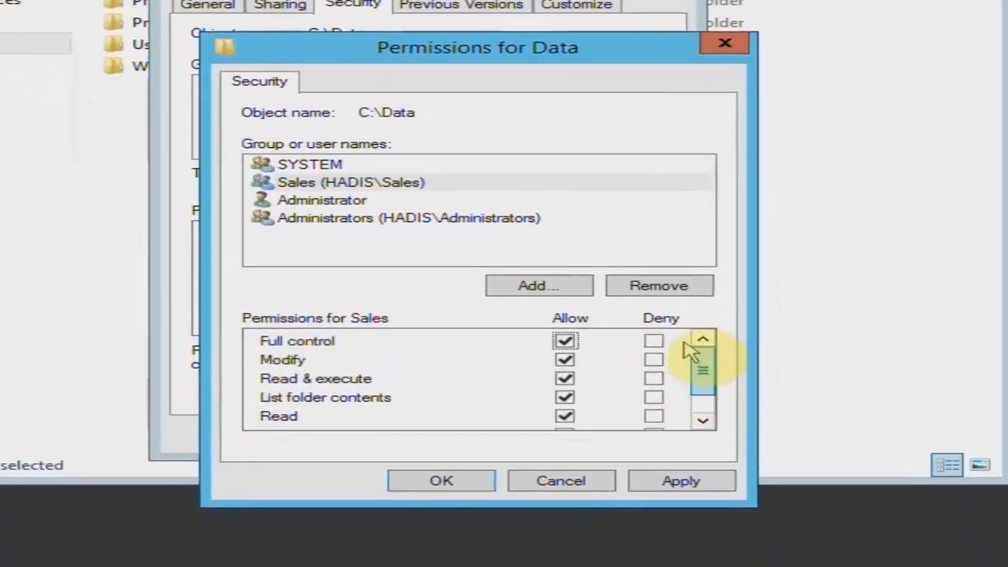
click(363, 181)
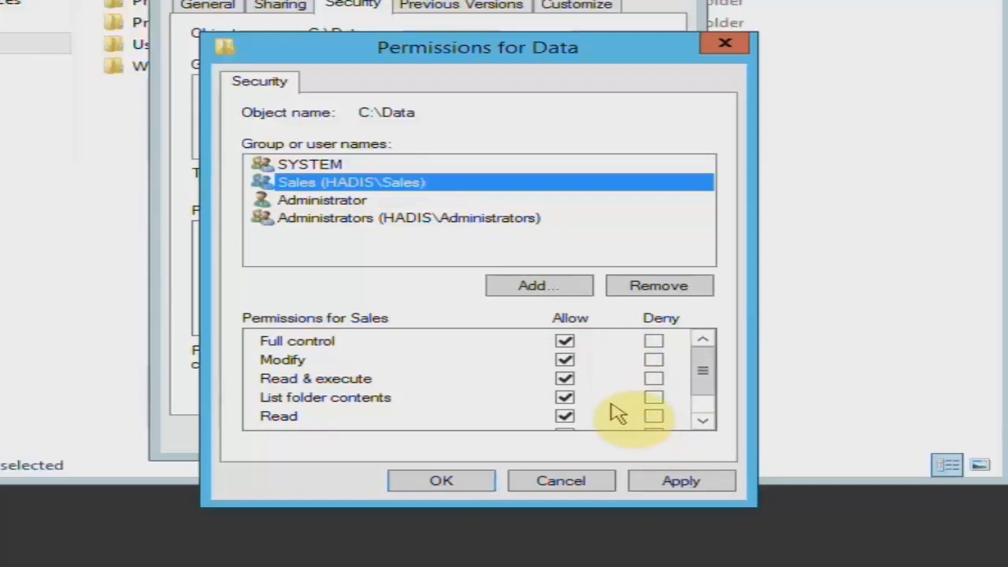
click(655, 480)
click(561, 481)
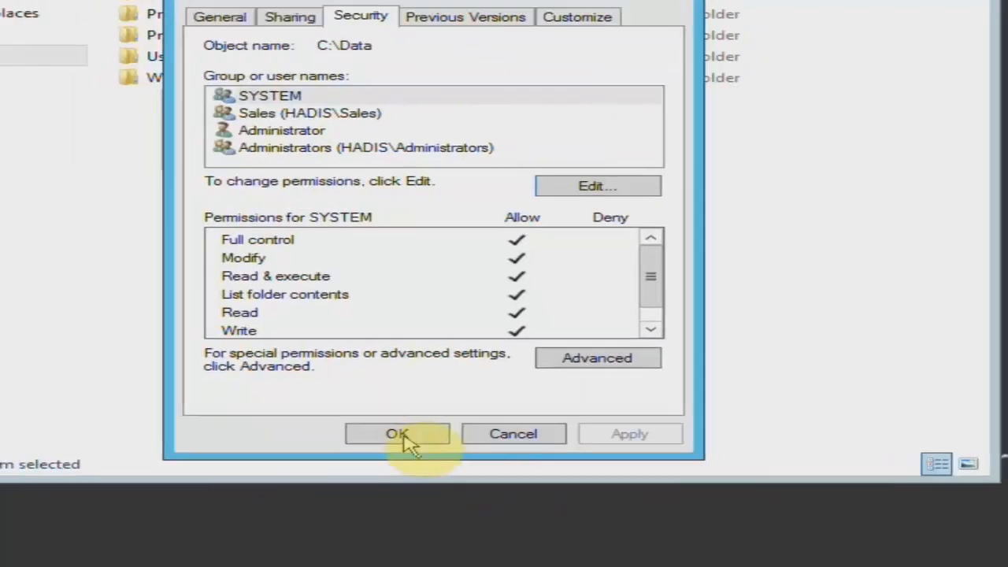
click(393, 434)
click(293, 12)
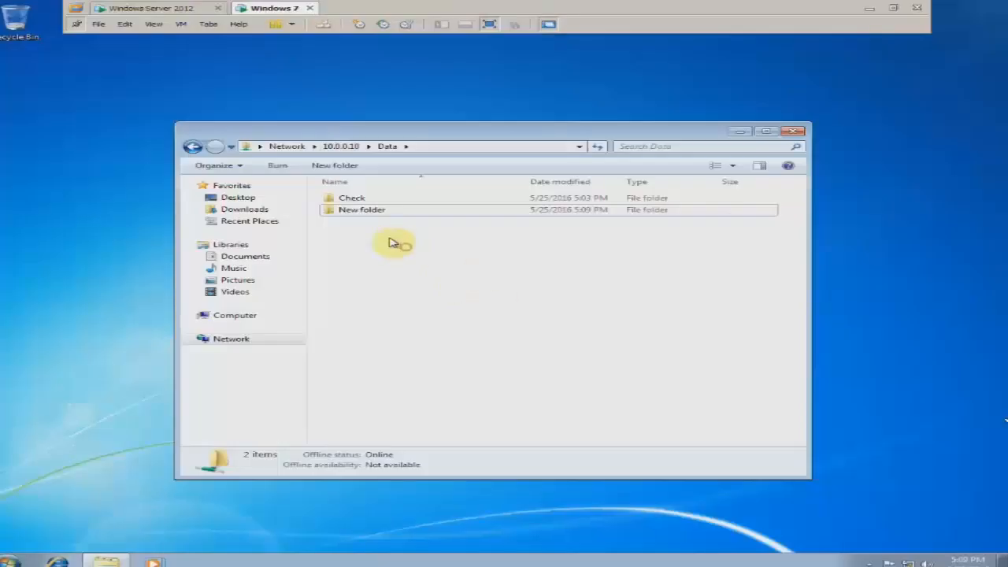
Create a new folder in \\10.0.0.10\Data, name it 123, and deselect it.
right_click(391, 241)
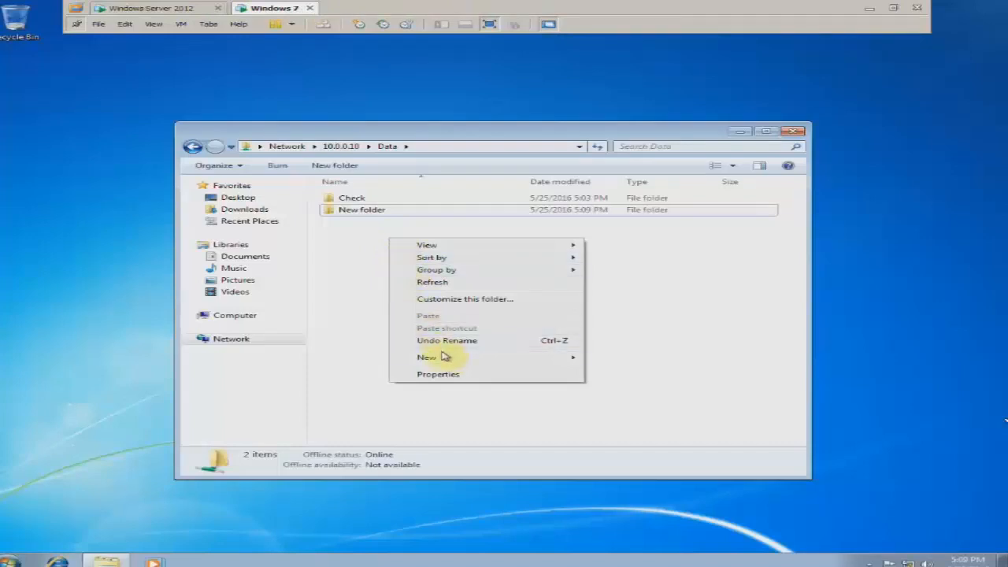
mouse_move(512, 362)
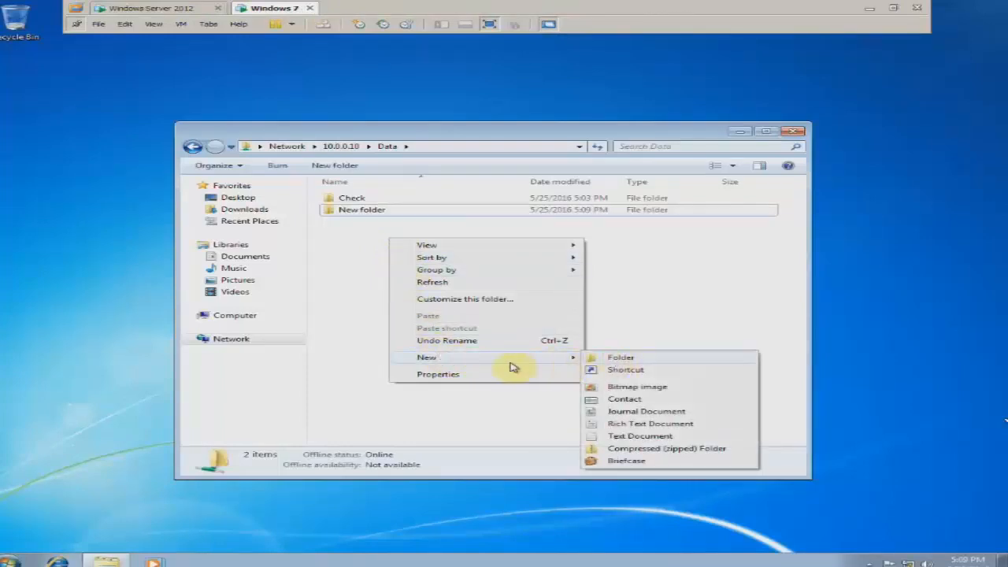
click(599, 359)
text(123)
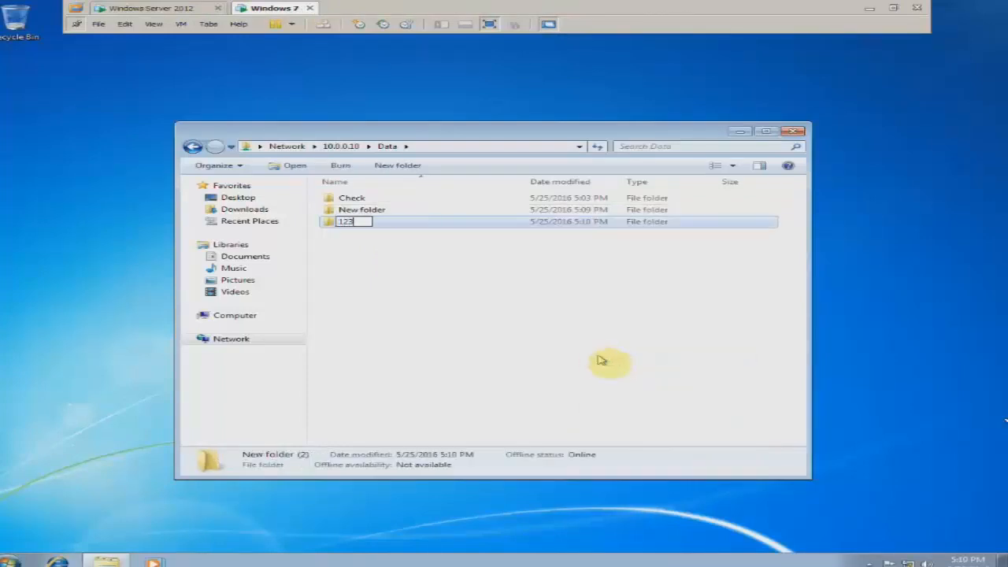
key(Return)
click(594, 355)
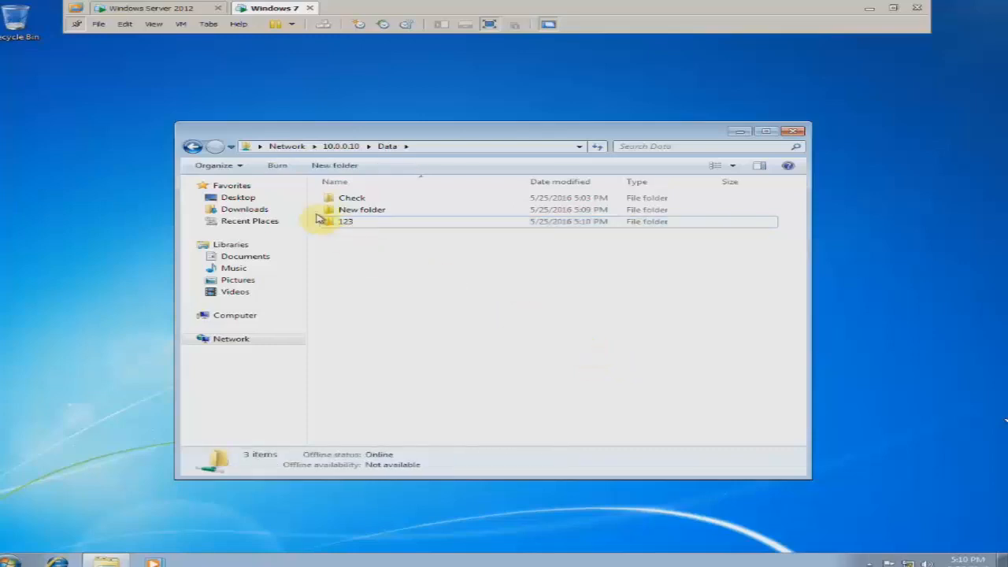
click(354, 228)
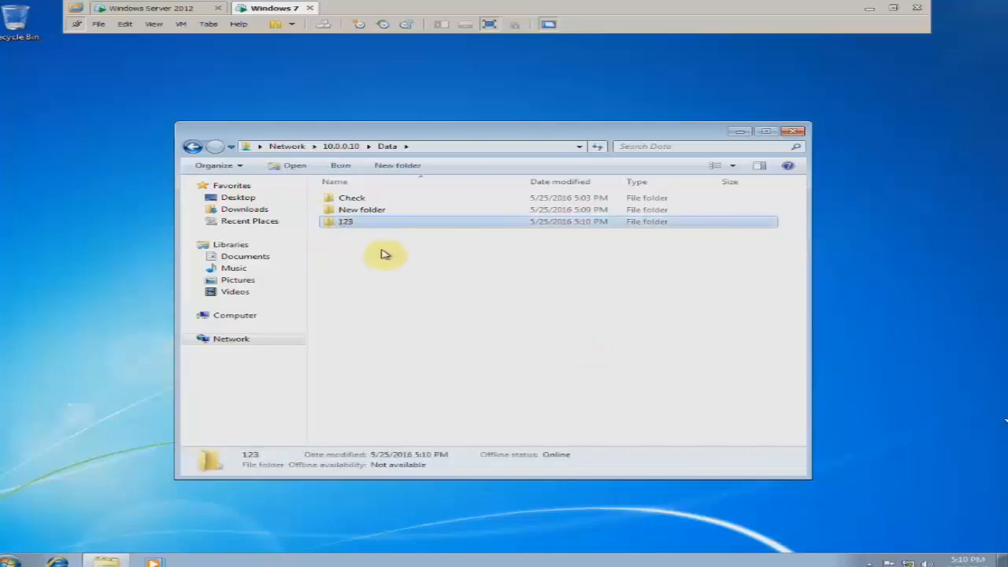
click(380, 251)
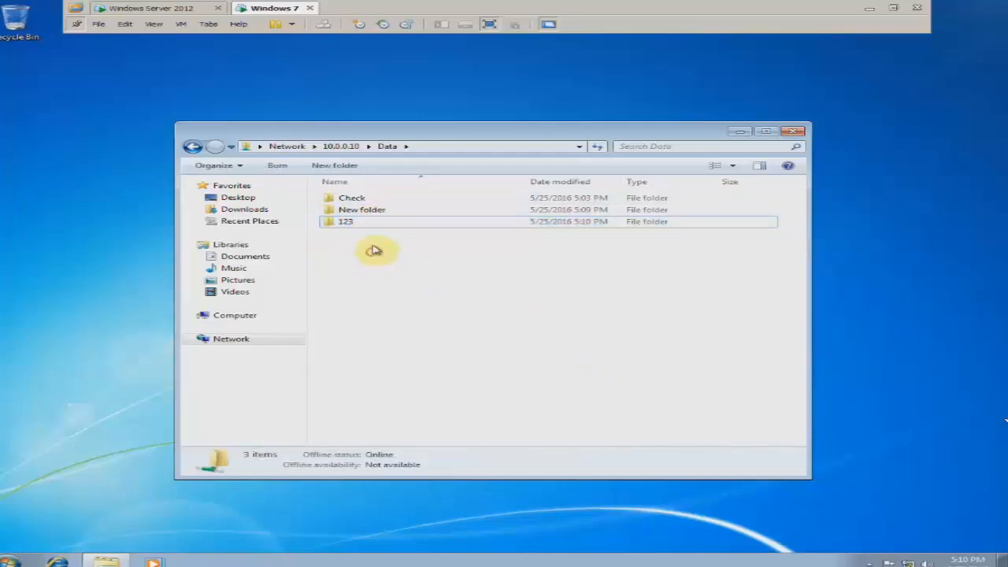
drag(366, 135, 310, 99)
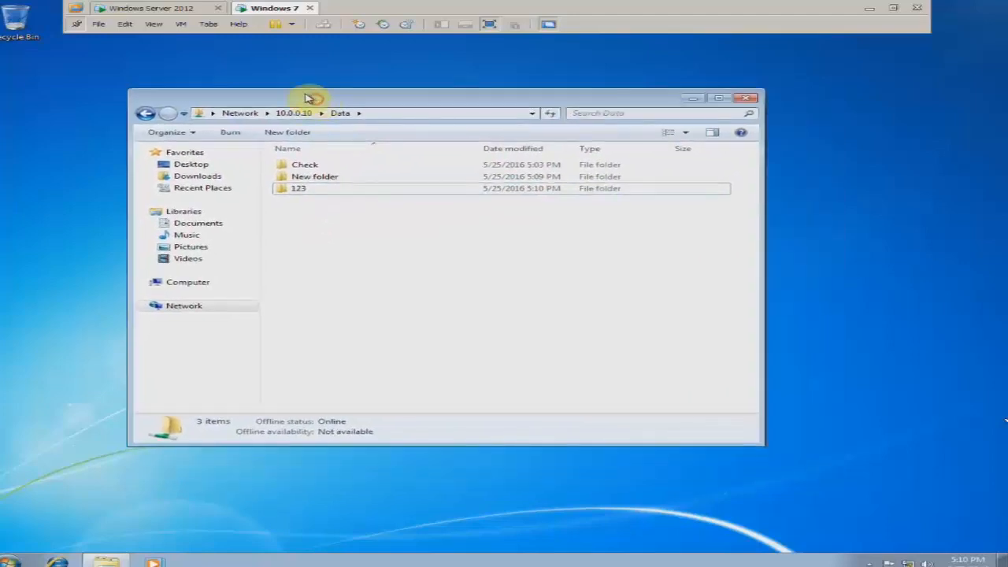
click(157, 10)
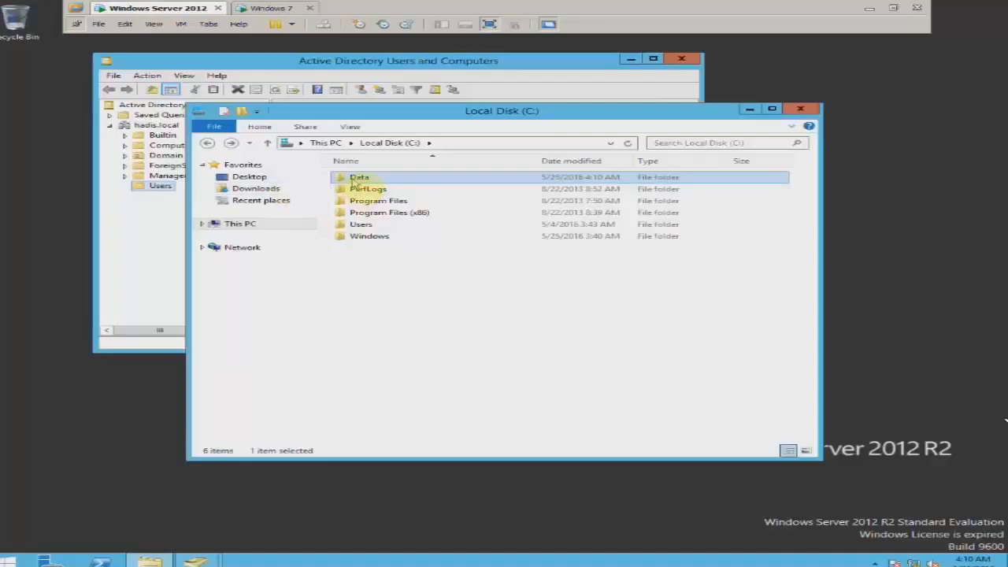
double_click(356, 178)
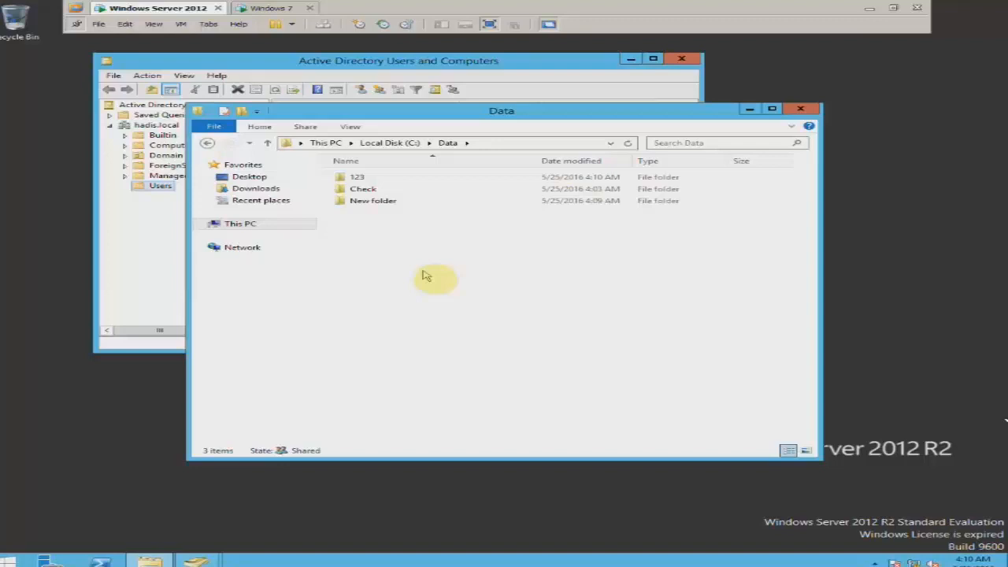
click(252, 8)
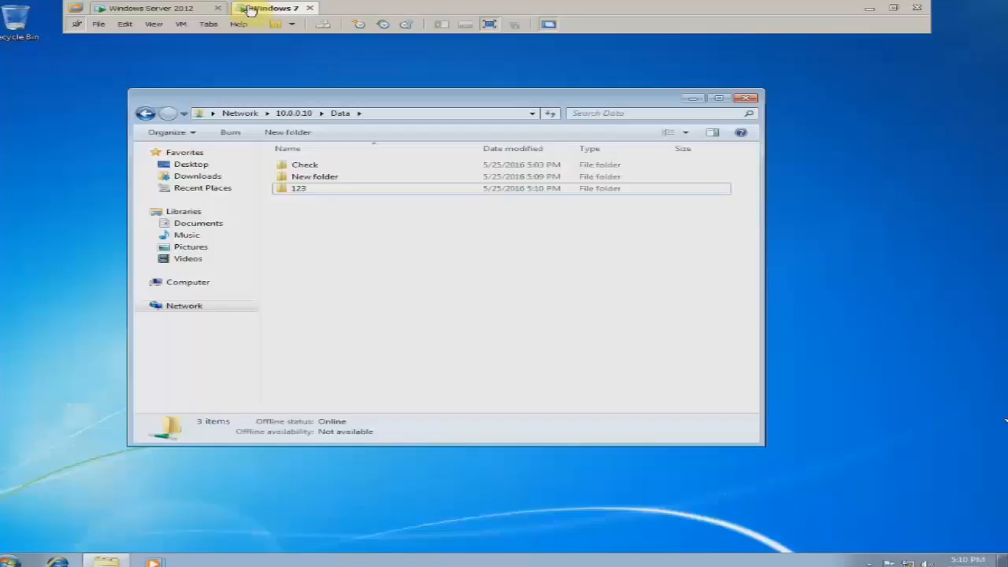
Create New folder (2) in the Data share, delete it, and return to the server.
right_click(359, 221)
mouse_move(451, 336)
click(578, 335)
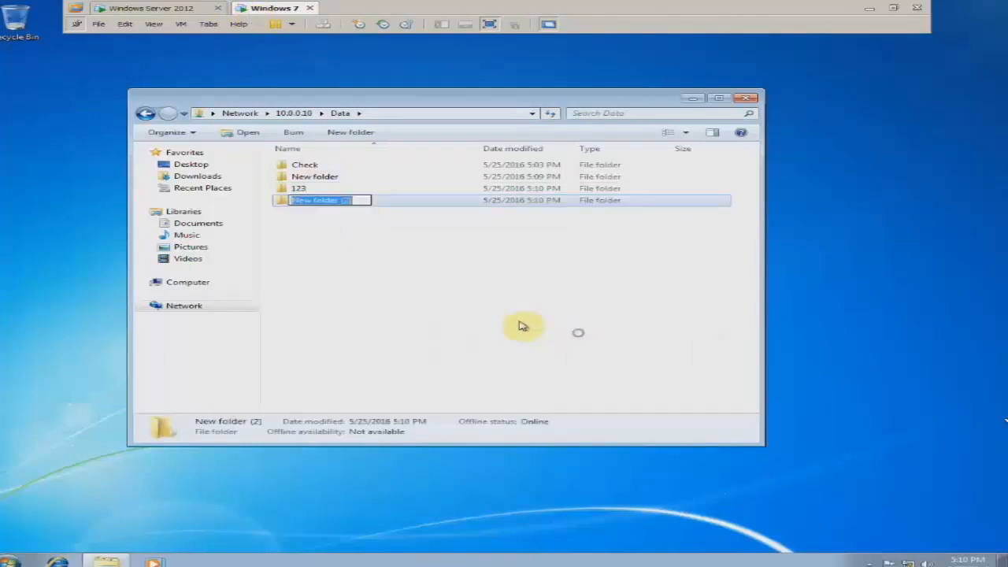
click(338, 201)
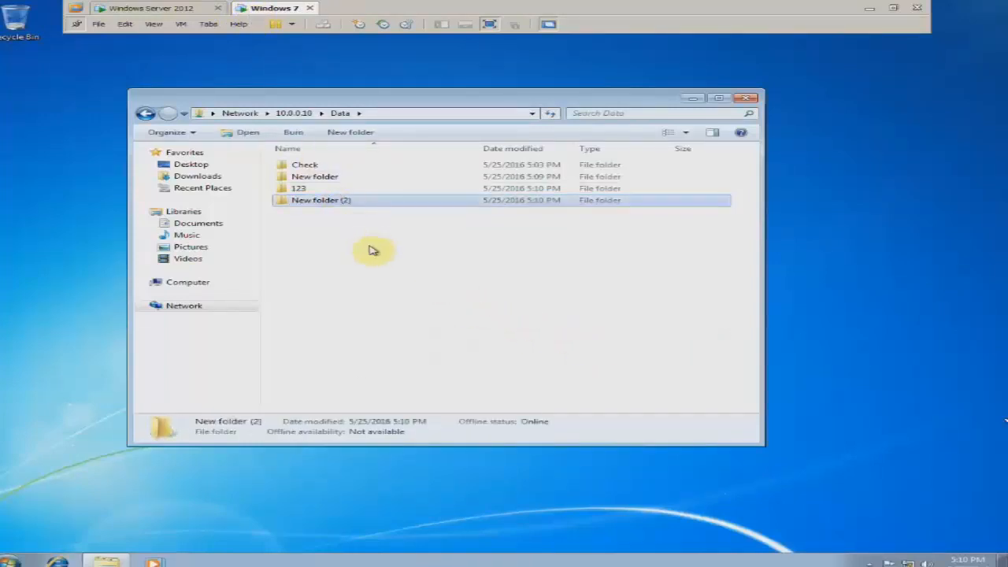
key(Delete)
key(Return)
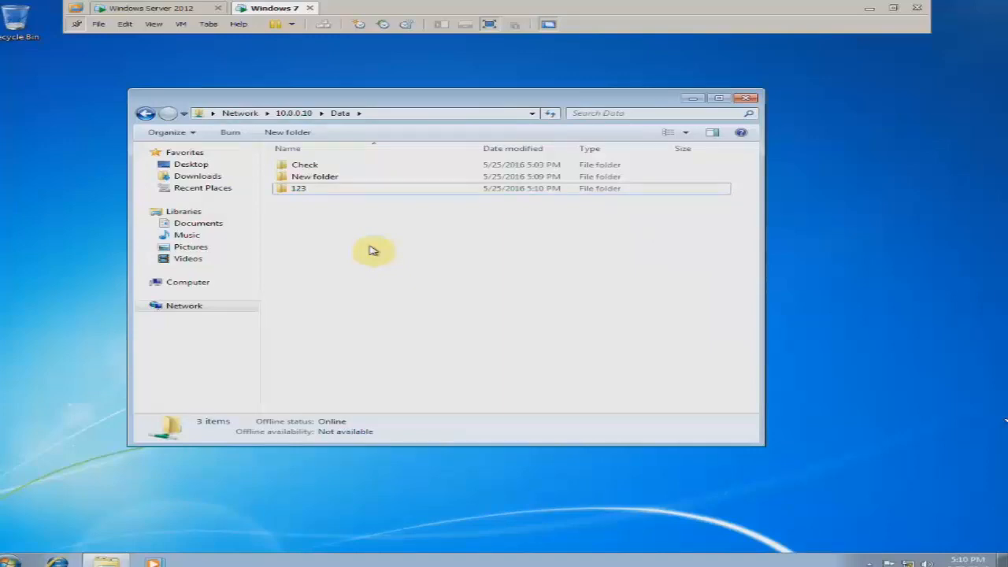
click(182, 10)
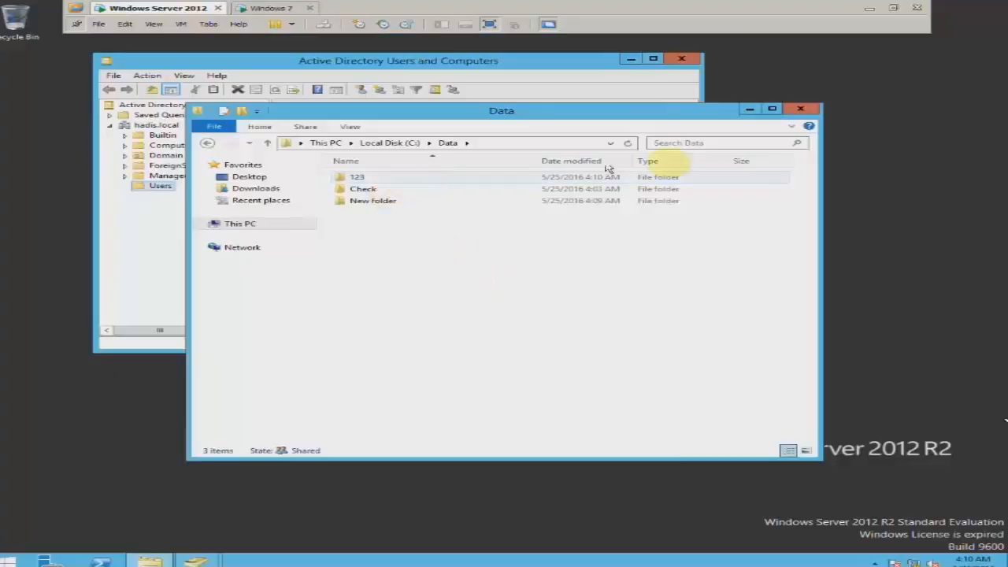
From Local Disk (C:), open Data's Security tab, select Sales, and open Advanced settings.
click(207, 143)
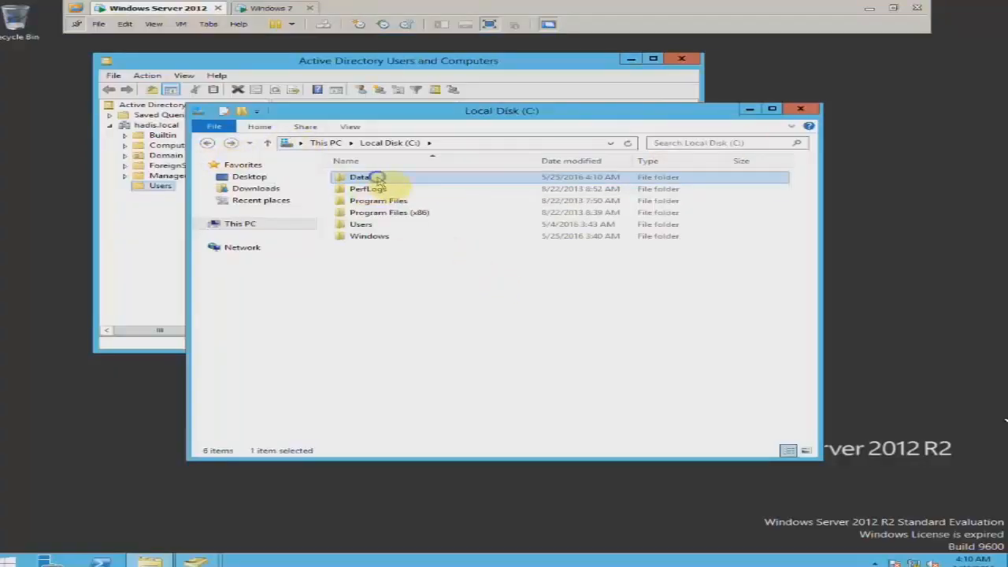
right_click(378, 179)
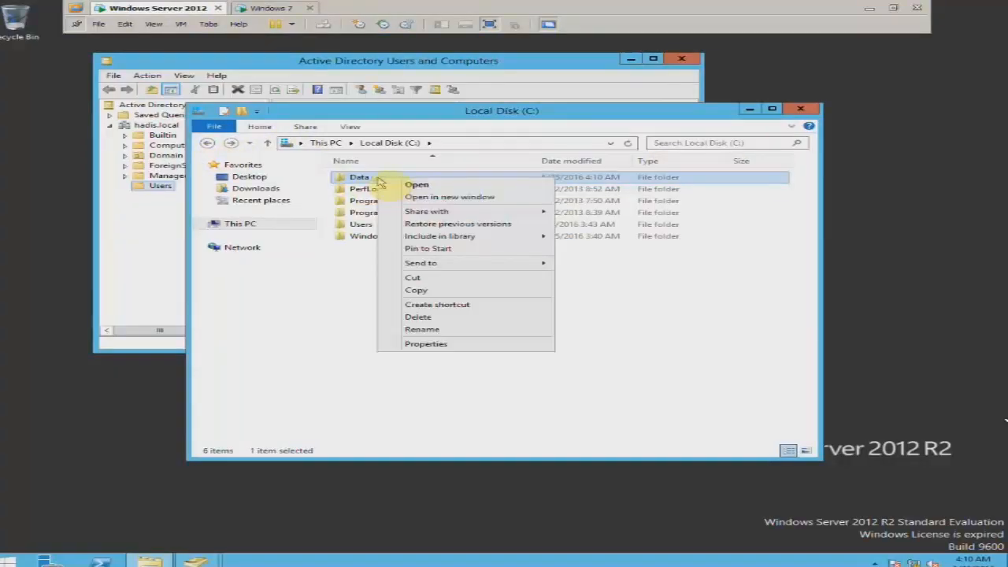
click(492, 347)
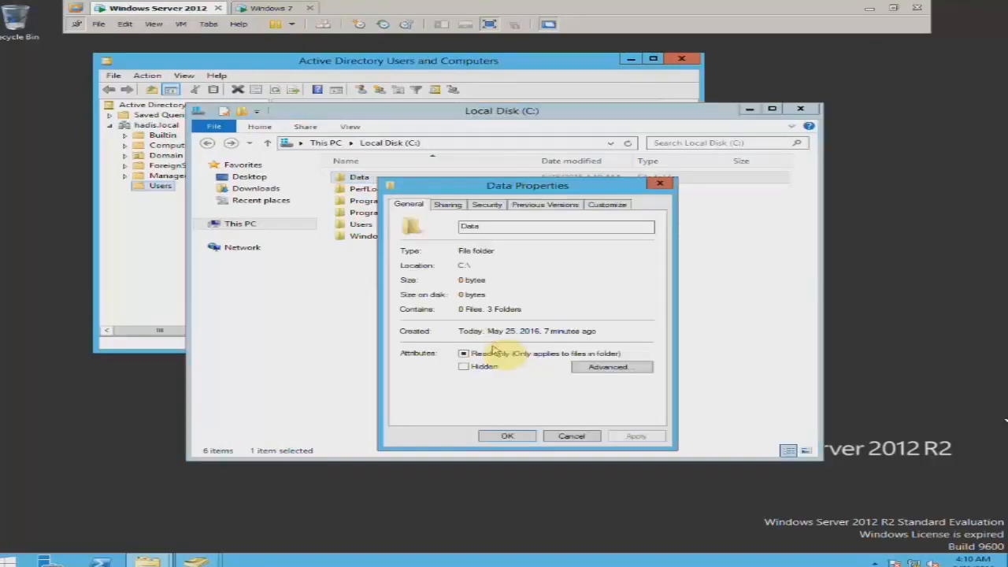
click(488, 205)
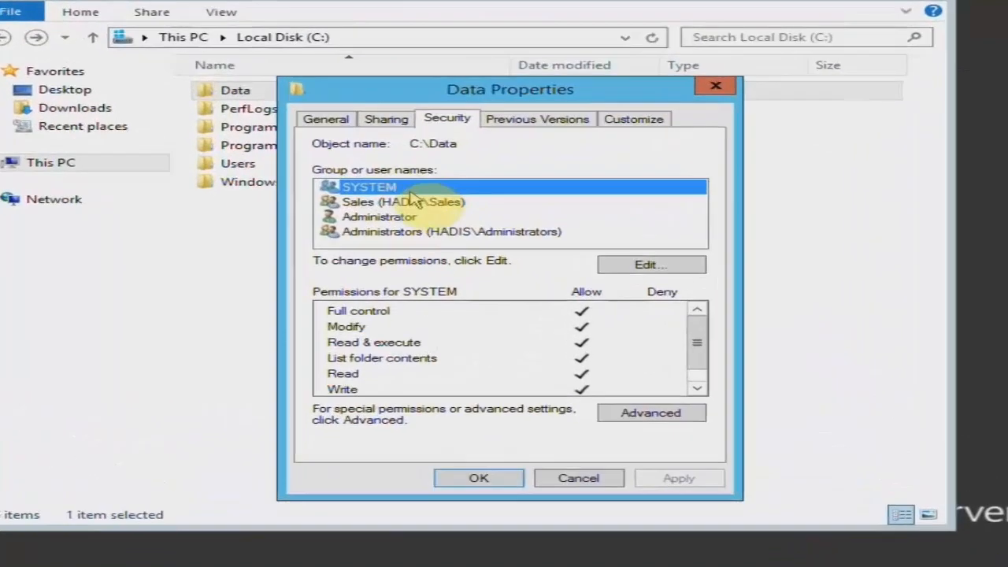
click(360, 202)
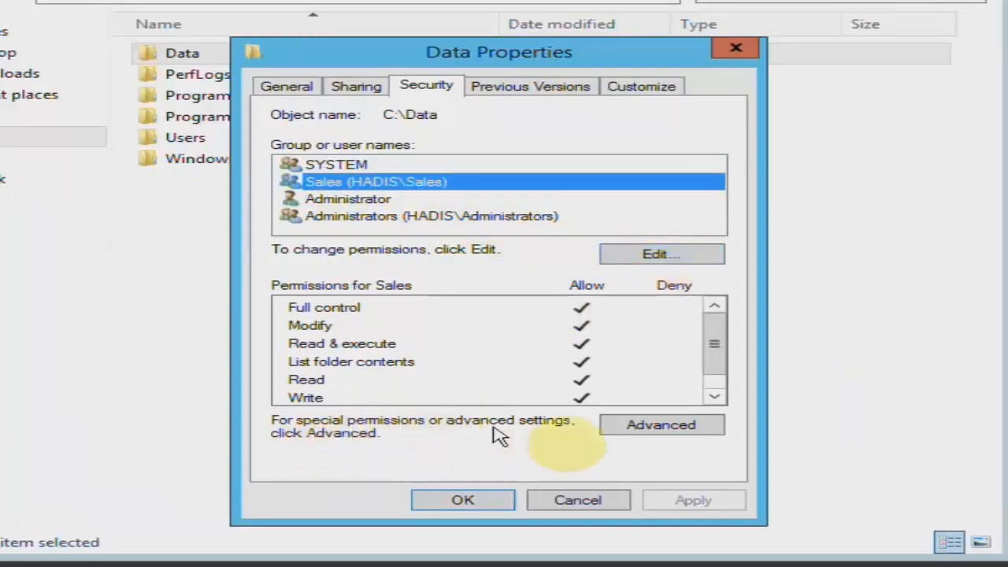
click(708, 426)
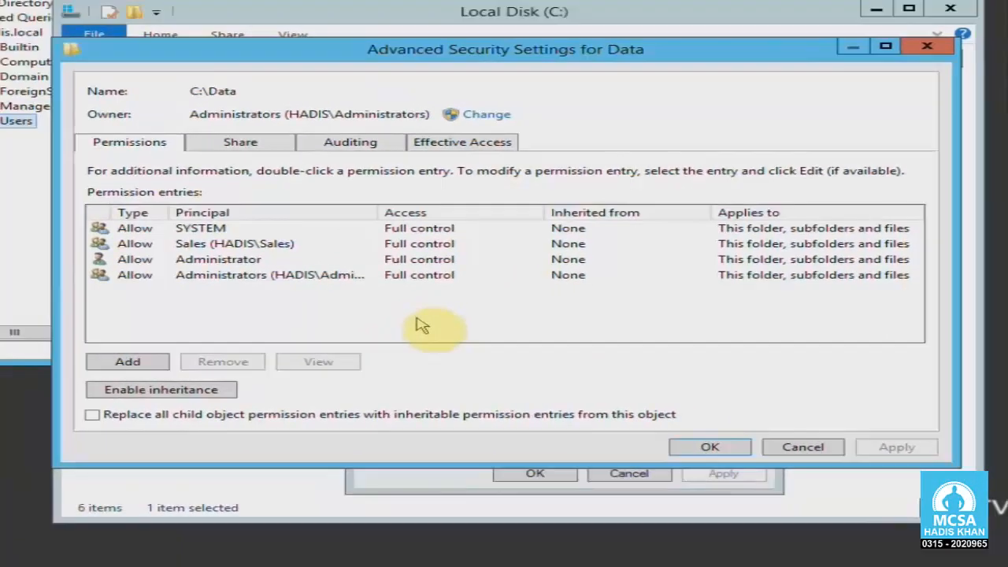
Review Data's existing permission entries (SYSTEM, Sales, Administrator, Administrators), then add a new permission entry.
click(366, 9)
drag(441, 63, 449, 50)
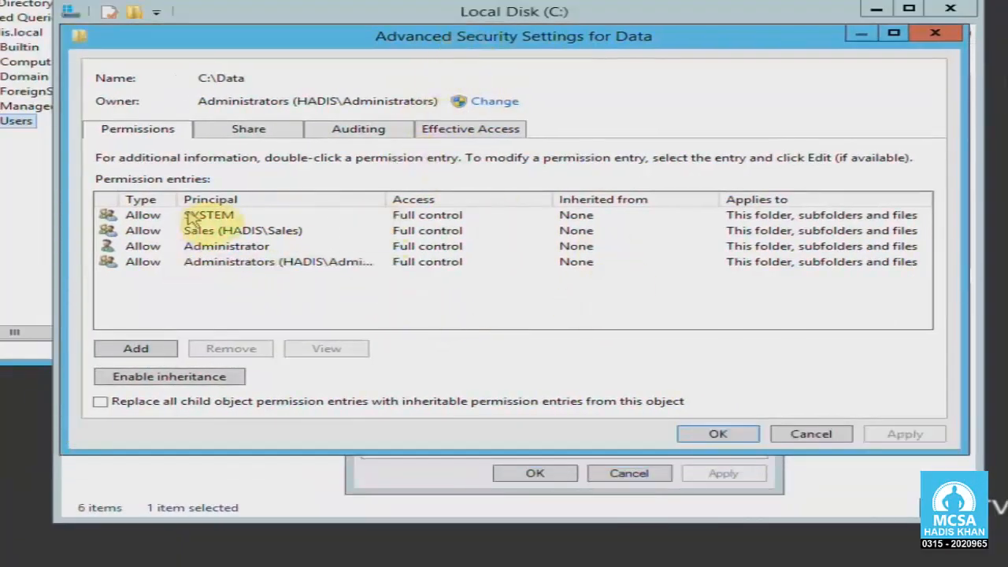
click(155, 215)
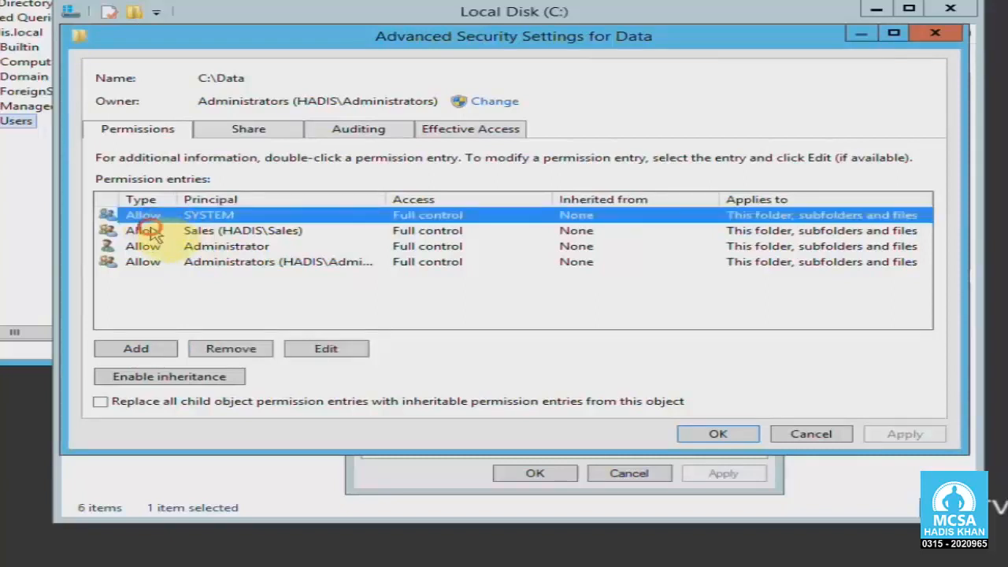
click(157, 230)
click(161, 247)
click(160, 262)
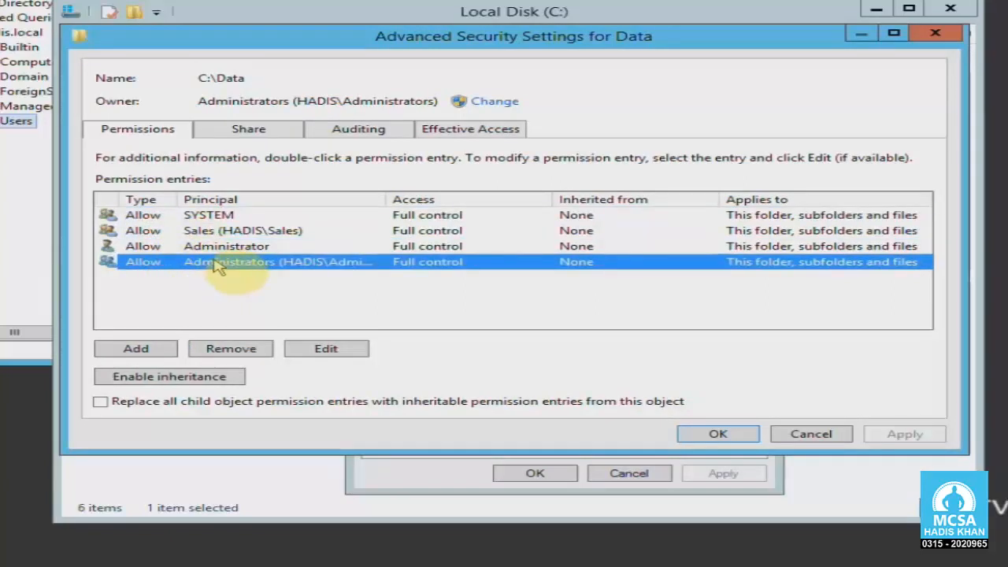
click(233, 230)
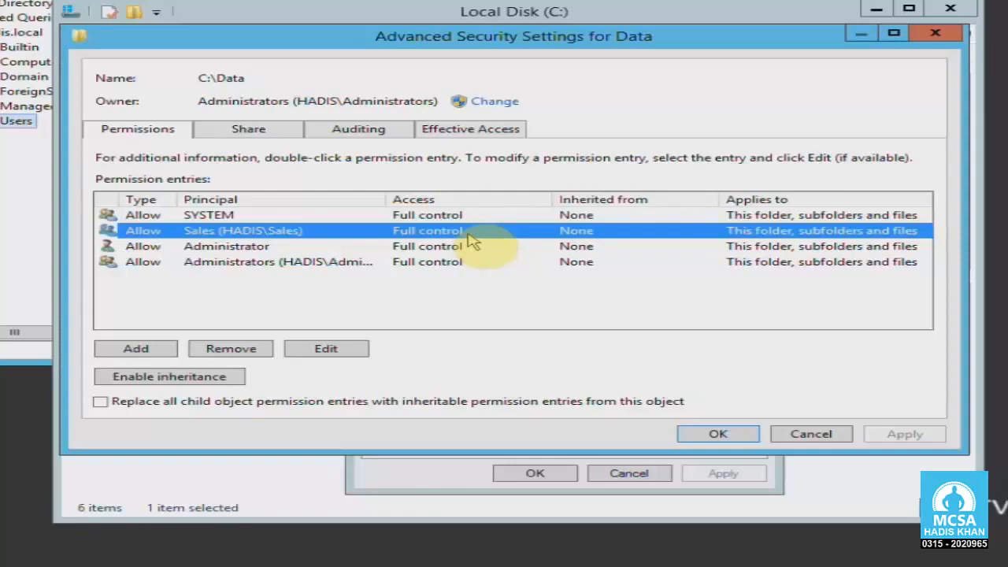
click(155, 354)
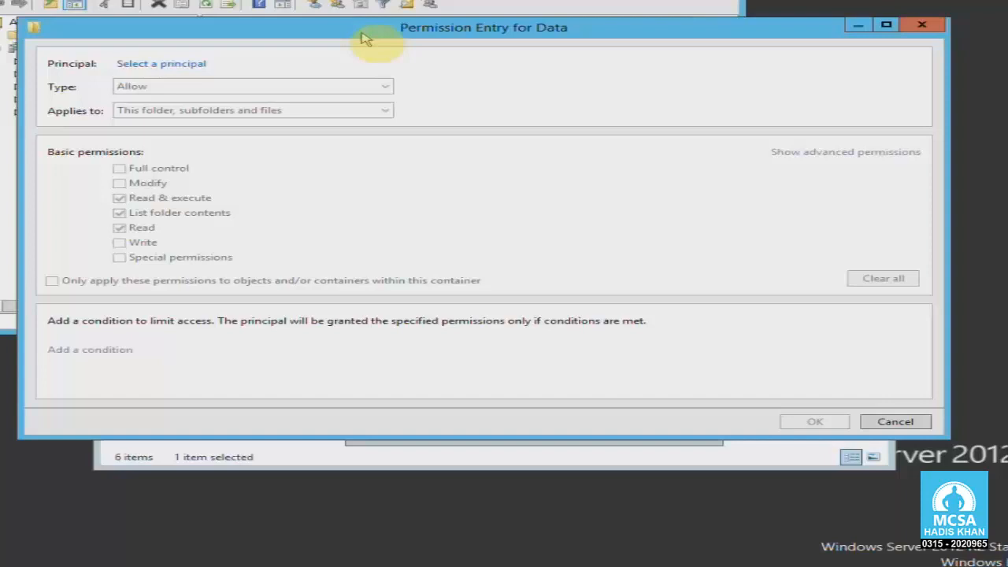
Enter 'sal' as the entry's principal, resolve it to the Sales group and confirm.
click(149, 63)
drag(199, 48, 306, 38)
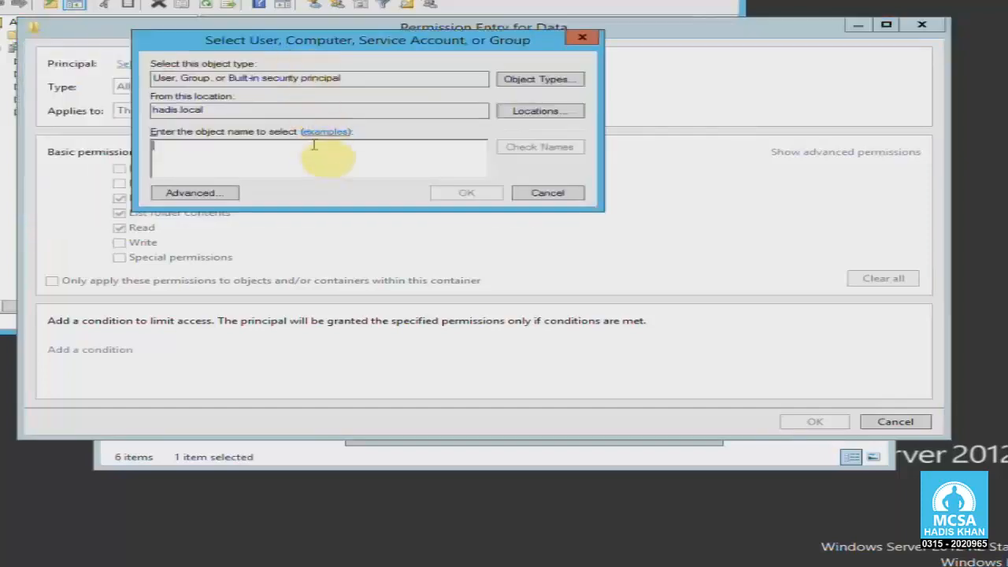
text(sales)
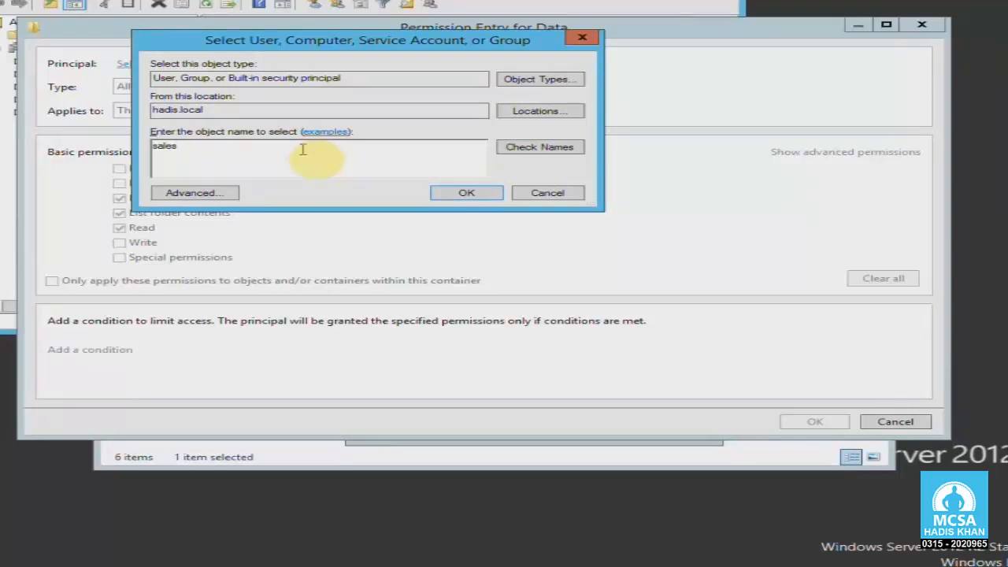
click(526, 150)
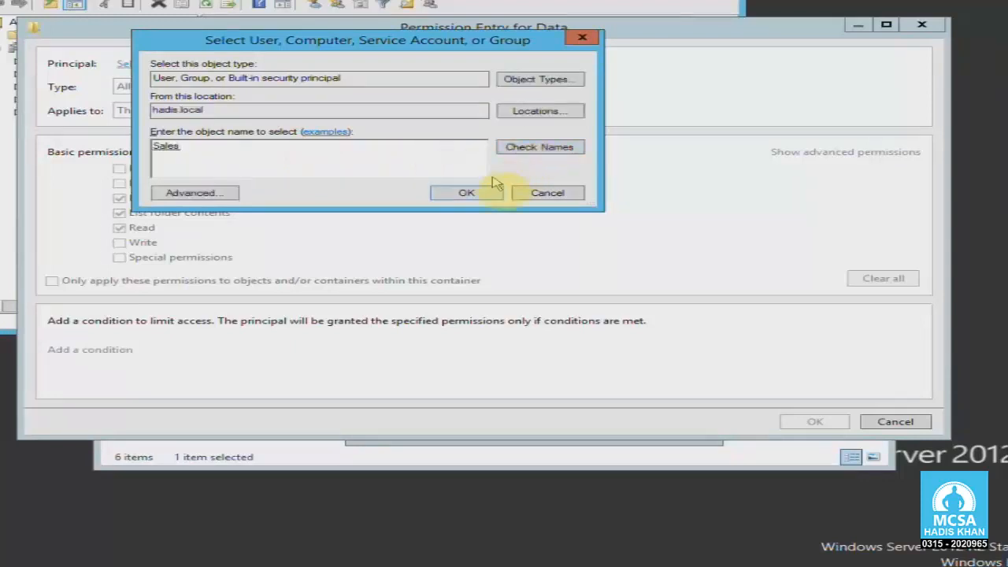
click(482, 193)
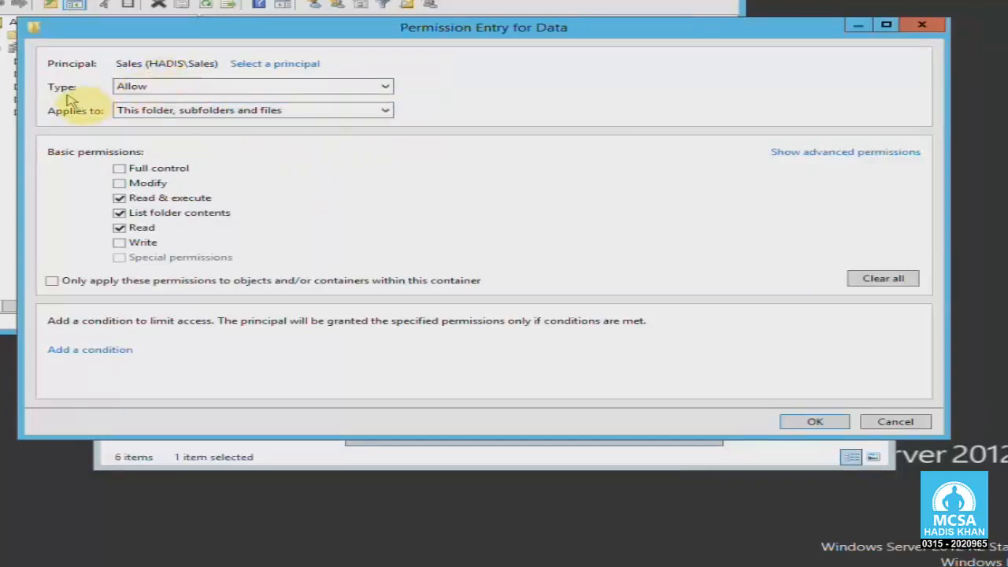
Set the Sales entry's type to Deny and maximize the Permission Entry window.
click(127, 89)
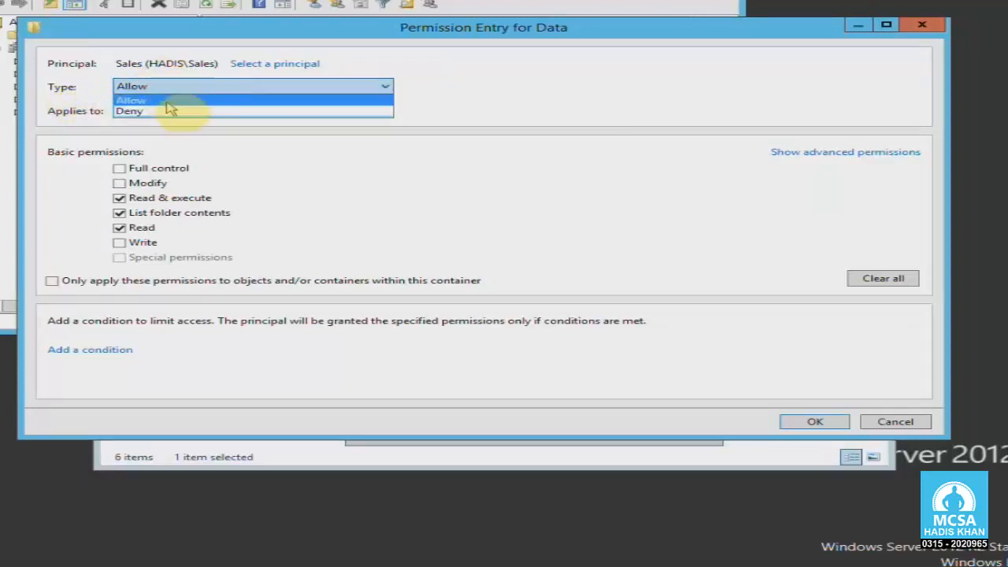
click(170, 111)
click(169, 86)
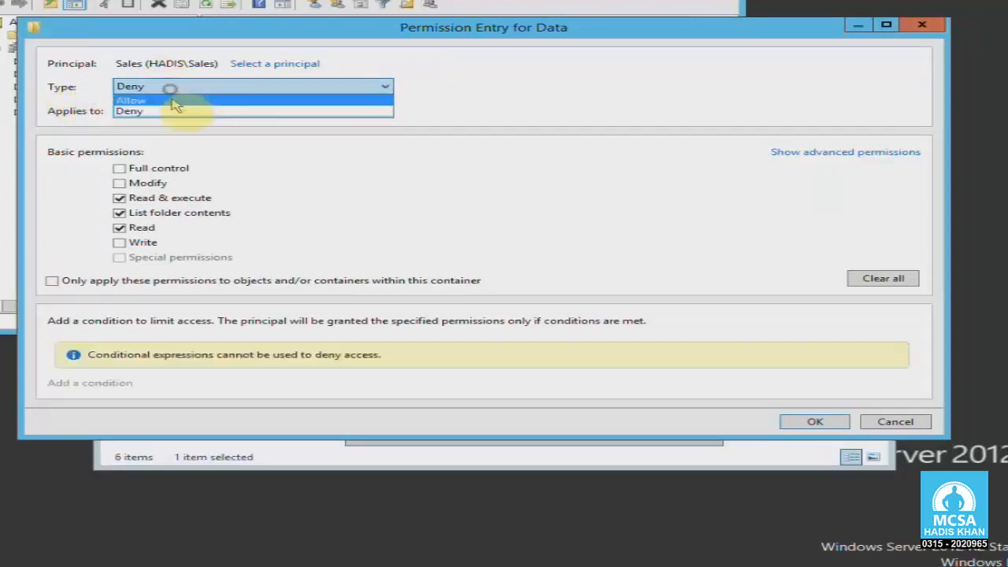
click(174, 99)
click(175, 88)
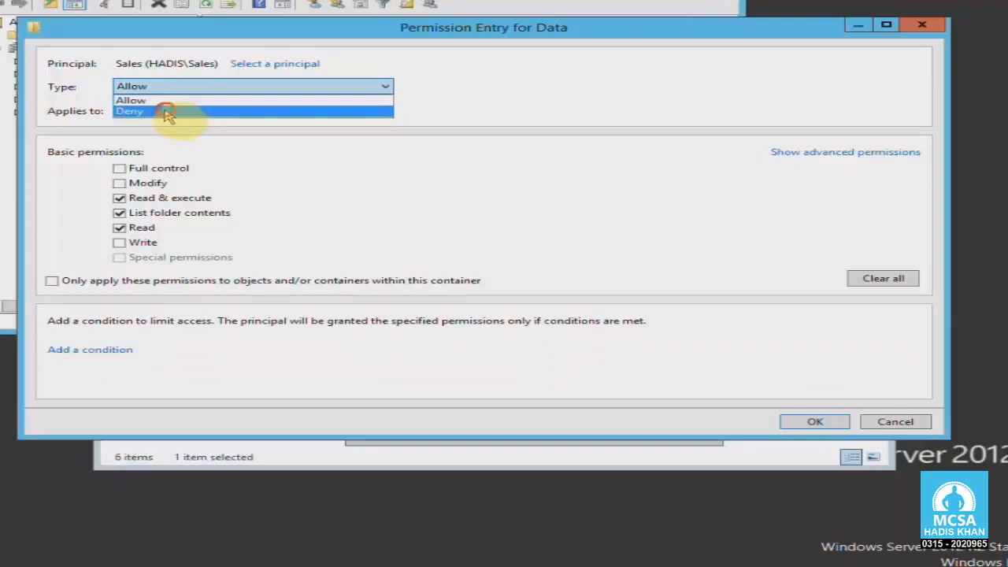
click(168, 112)
drag(337, 34, 334, 38)
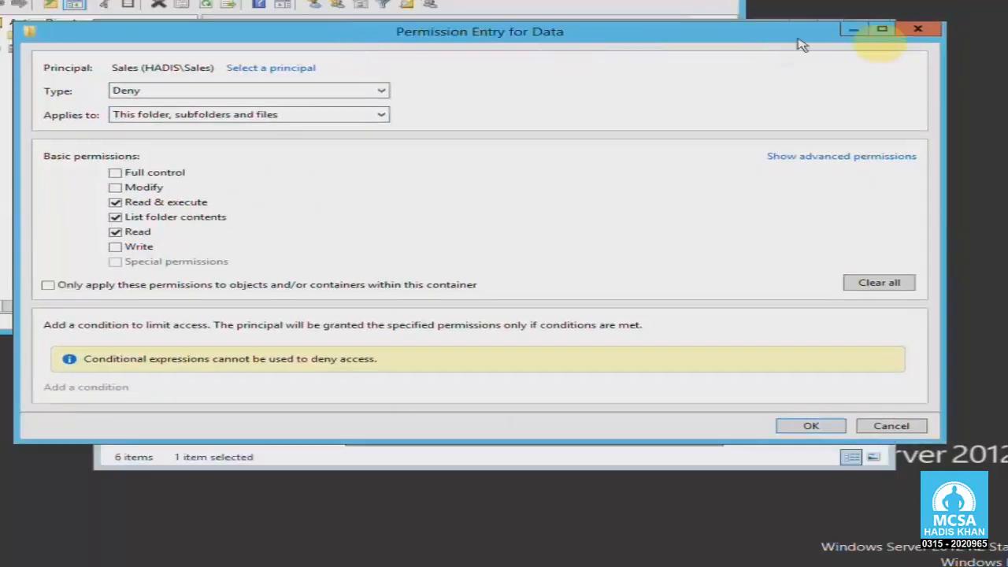
click(880, 31)
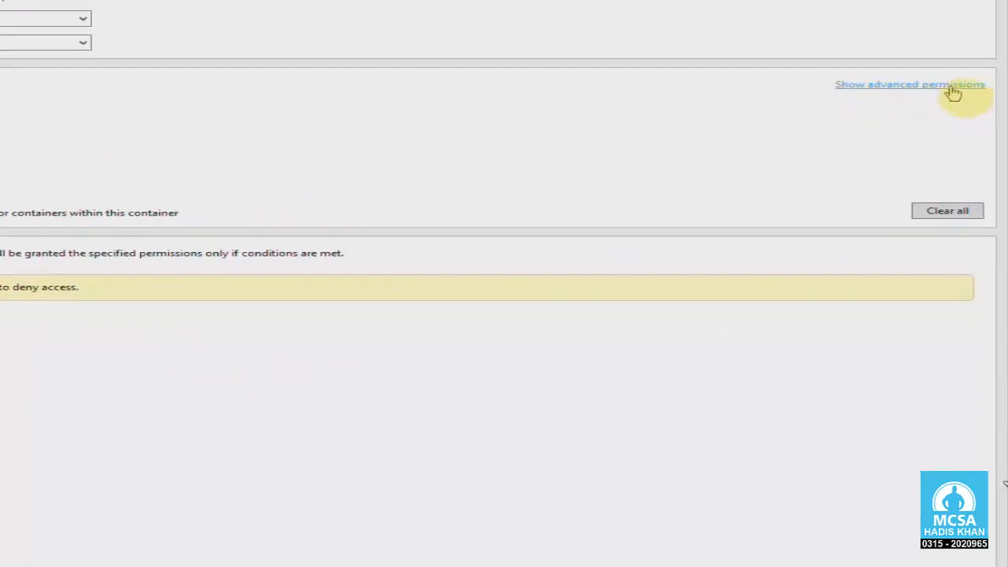
In advanced permissions, clear all read permissions, deny only Delete subfolders and files and Delete, and save.
click(951, 85)
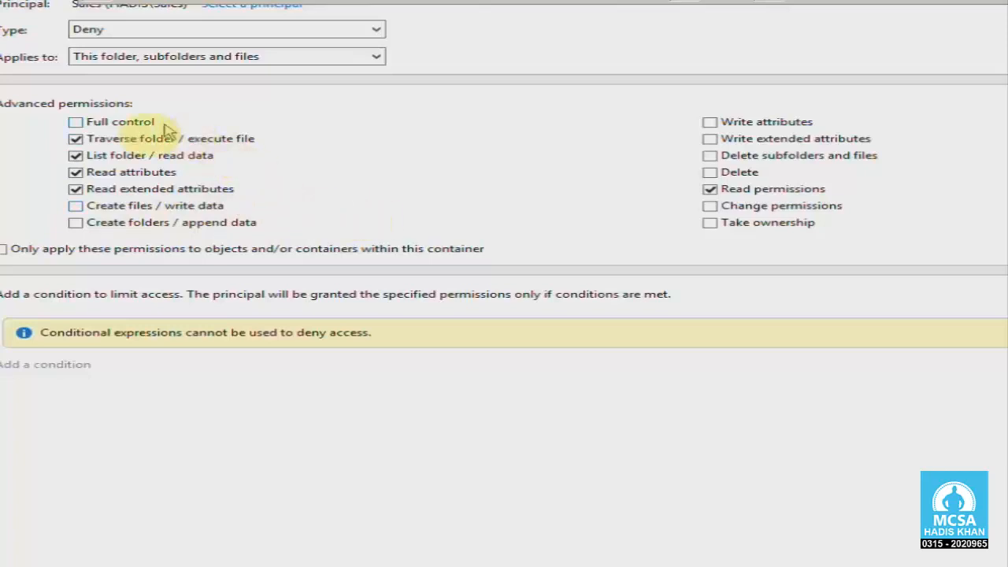
click(76, 140)
click(74, 155)
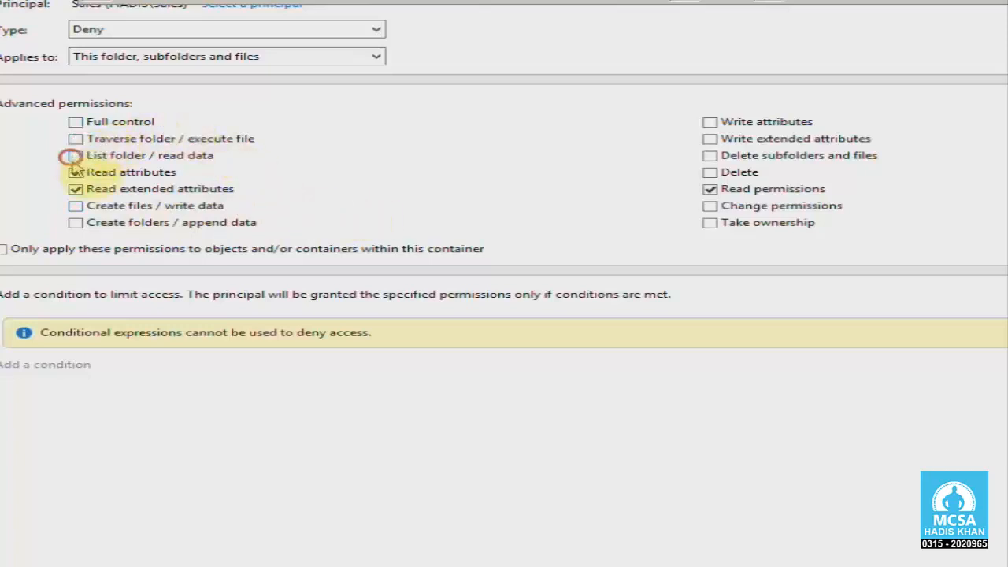
click(74, 172)
click(74, 189)
click(709, 189)
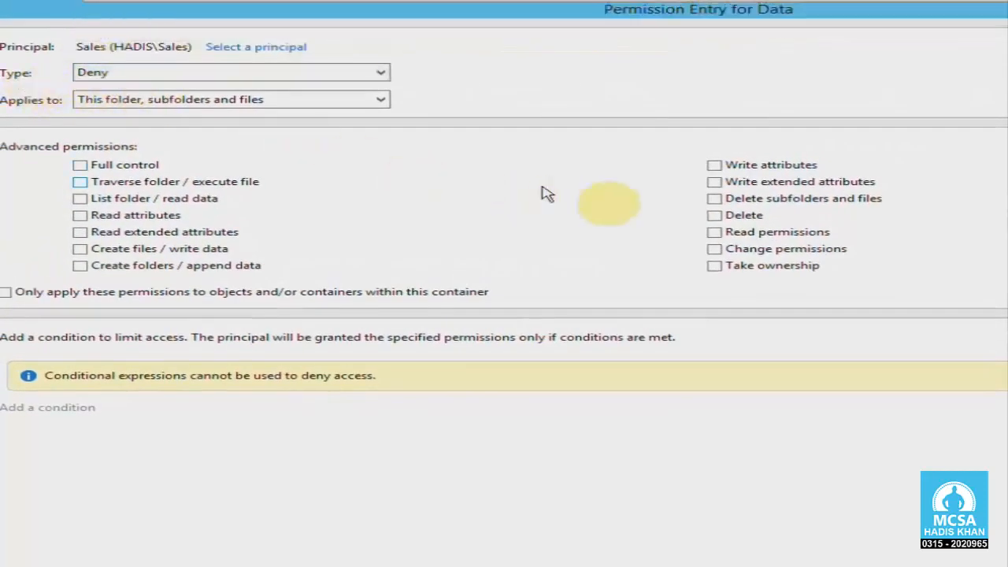
click(713, 199)
click(715, 215)
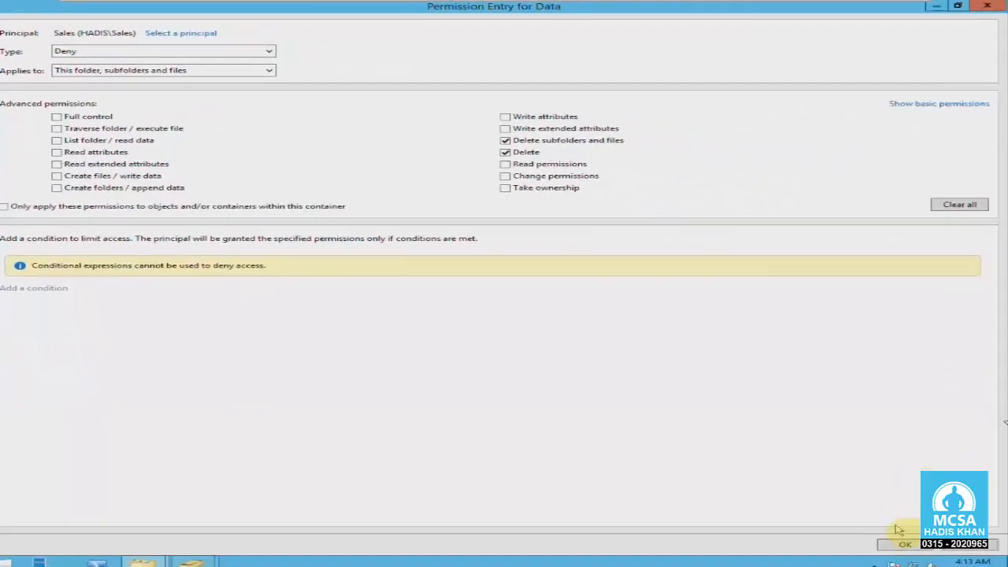
click(904, 544)
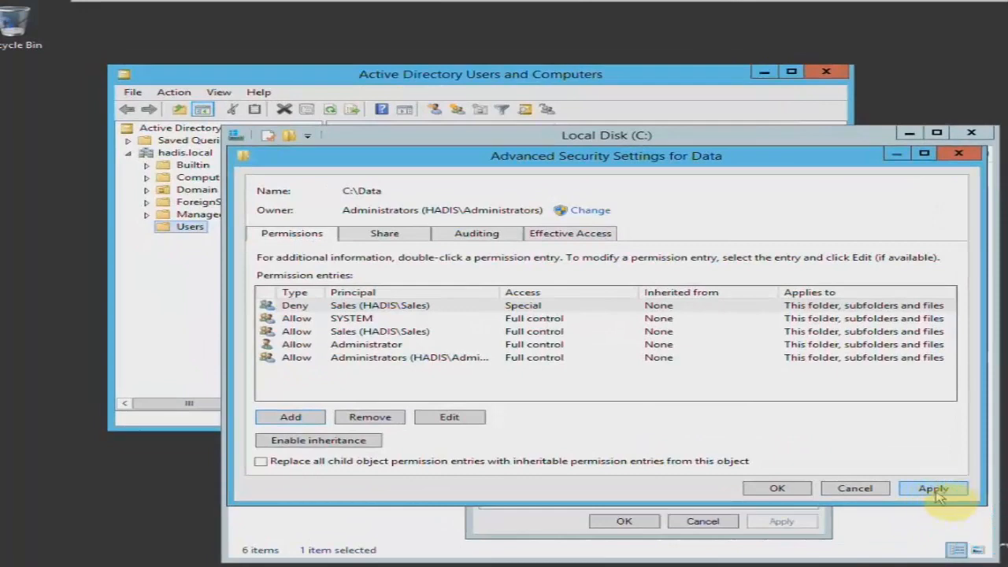
Apply the Deny entry, accept the warning, and compare the Deny and Allow Sales entries.
click(935, 489)
click(704, 407)
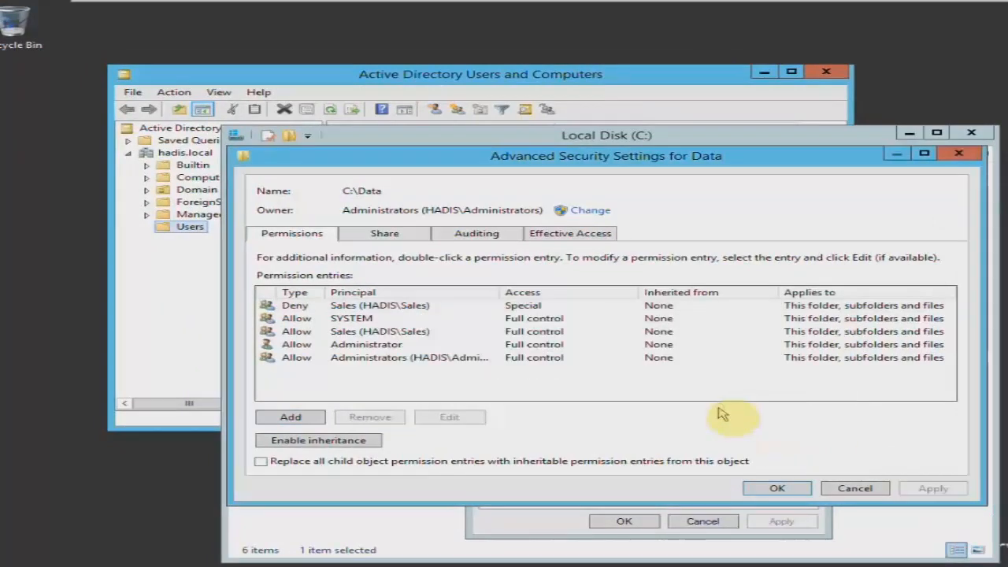
click(345, 333)
click(354, 305)
click(358, 332)
click(353, 306)
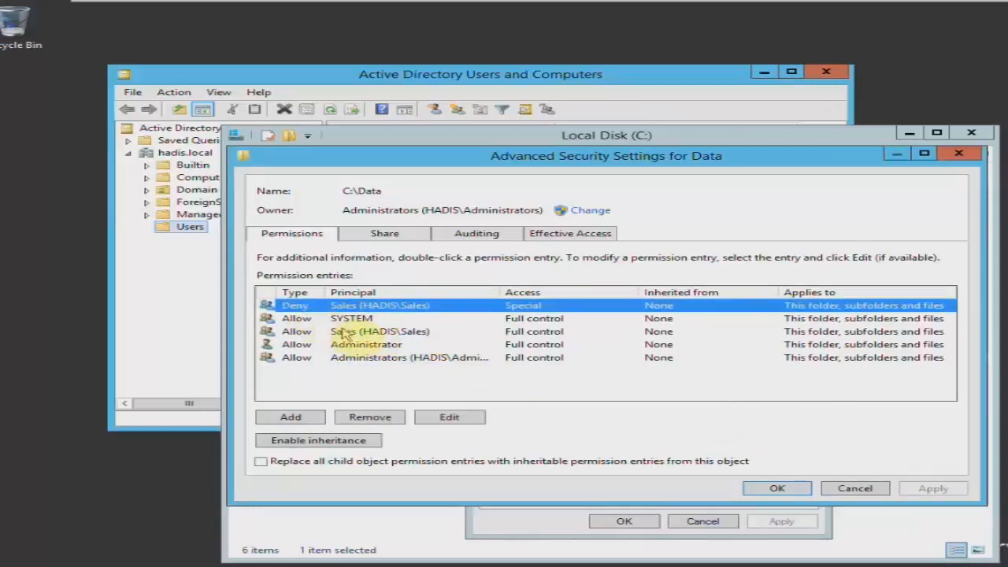
click(310, 334)
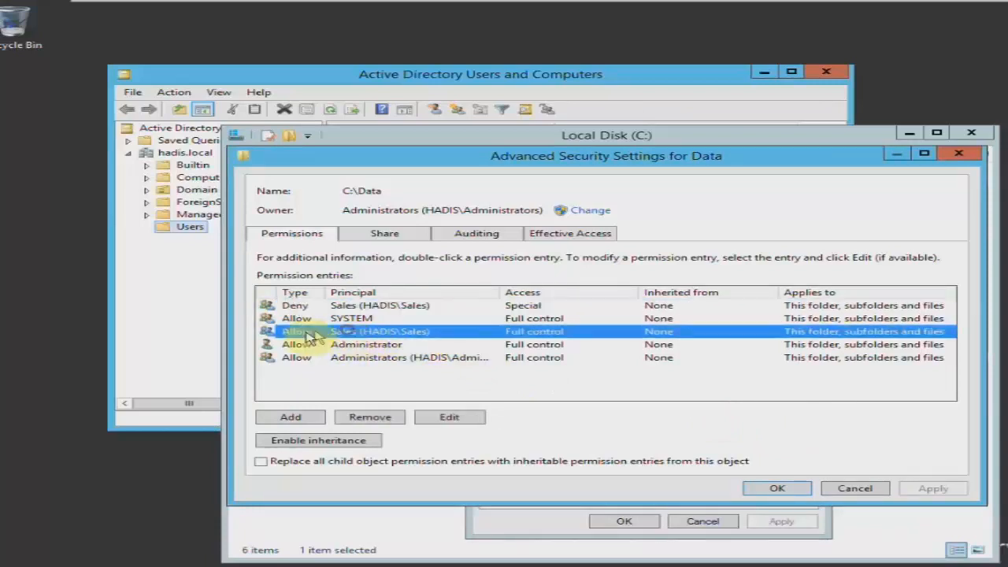
click(347, 307)
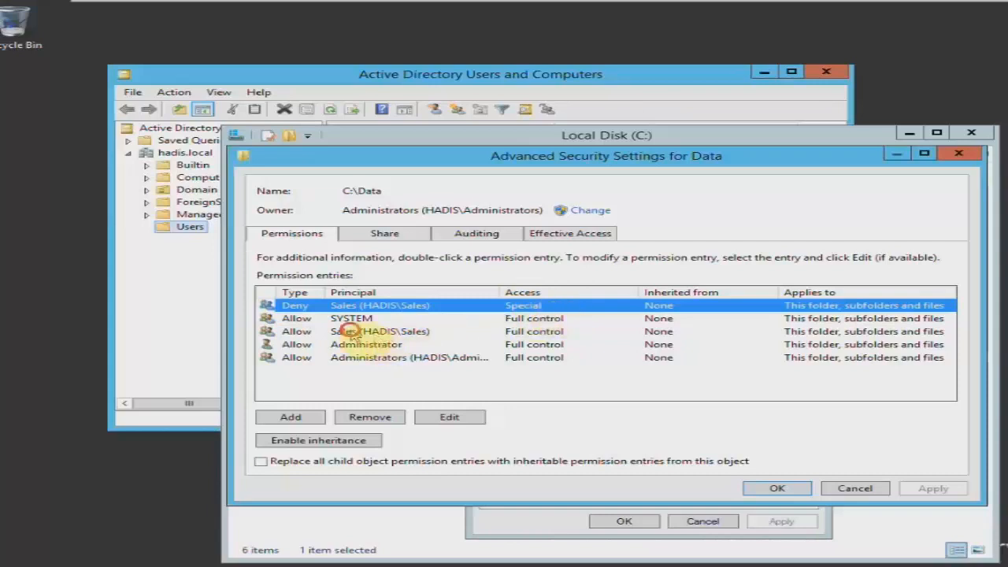
click(370, 331)
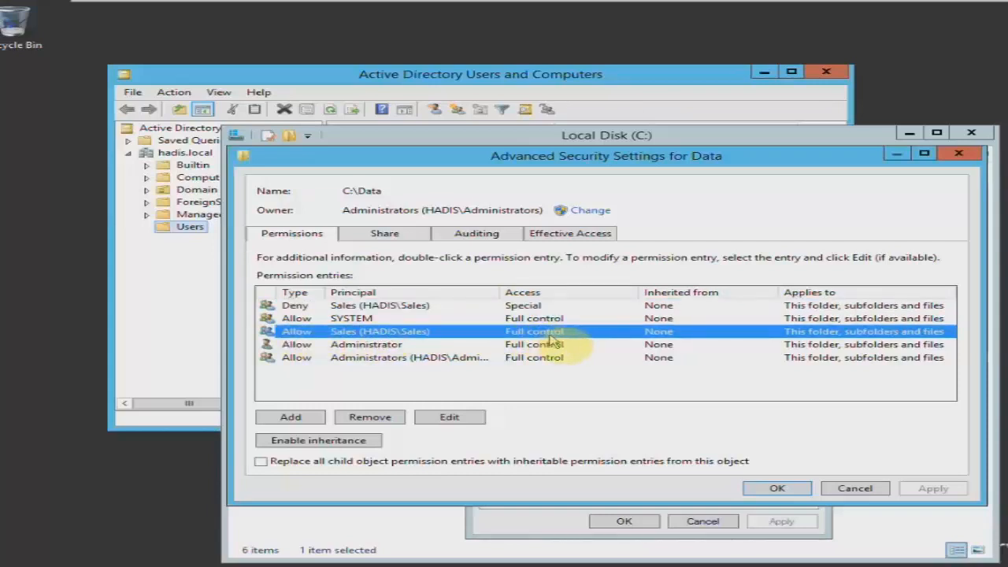
Close Data's security and properties dialogs and refresh the Local Disk (C:) listing.
click(777, 489)
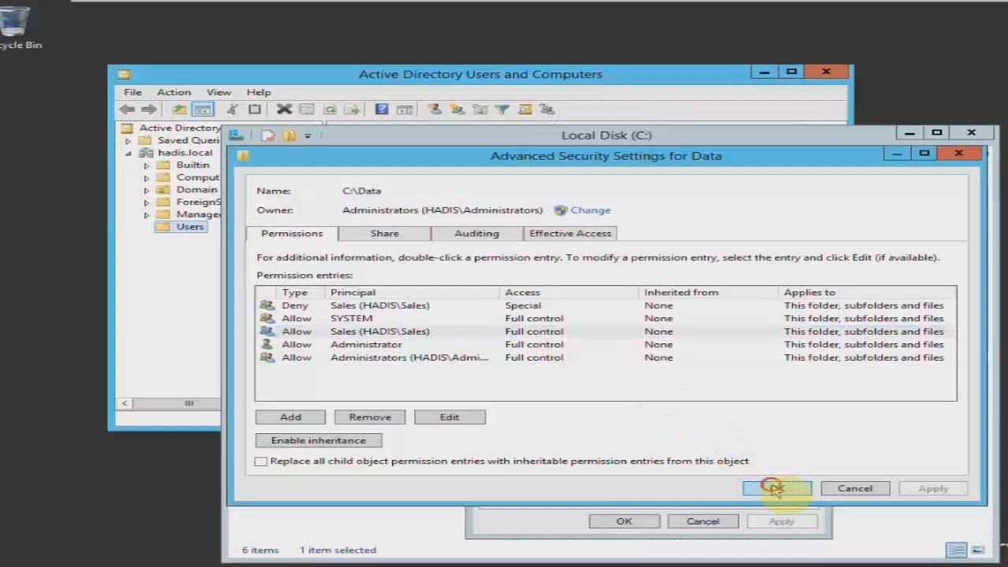
click(626, 521)
right_click(504, 362)
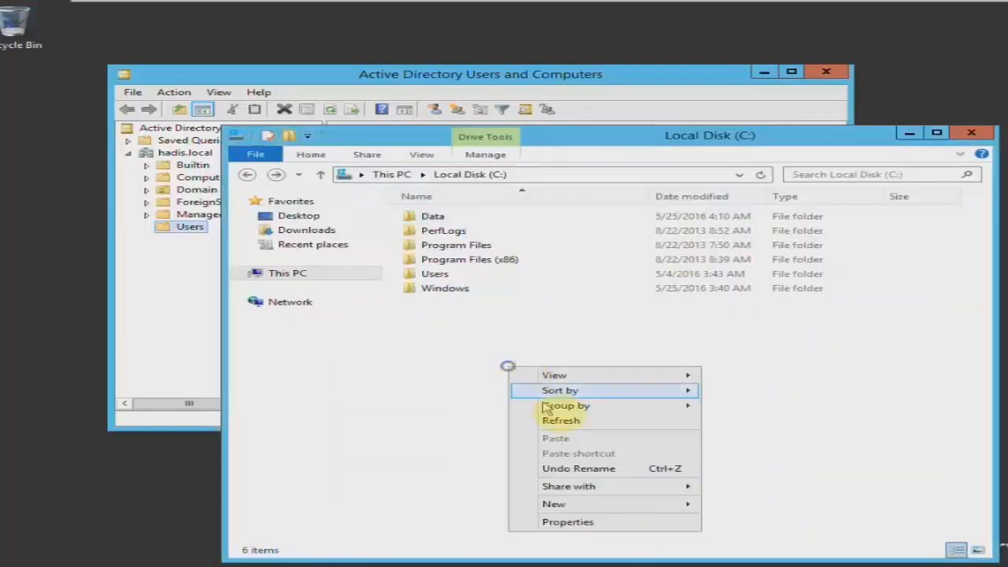
click(550, 417)
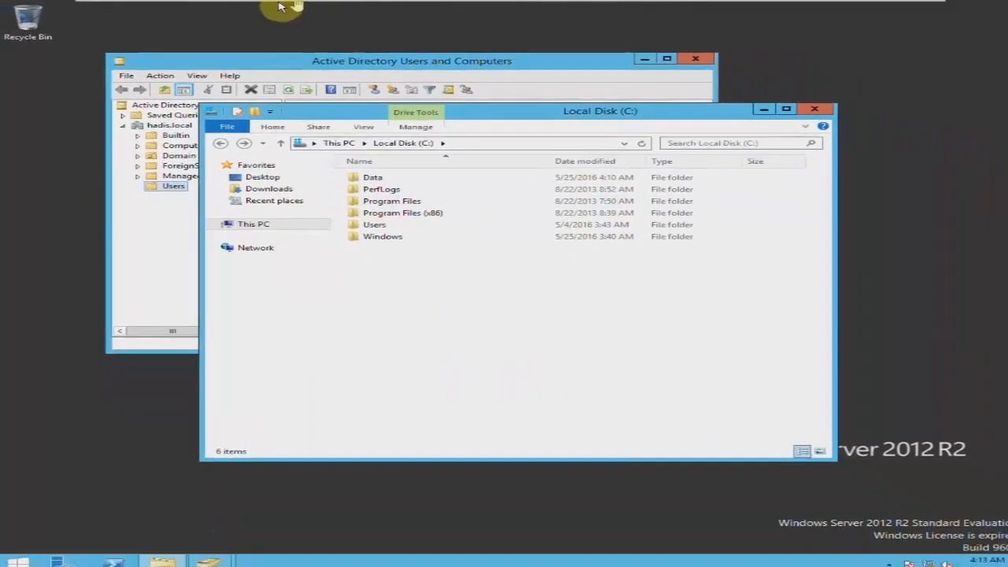
On the Windows 7 client, refresh the \\10.0.0.10\Data share listing.
mouse_move(280, 5)
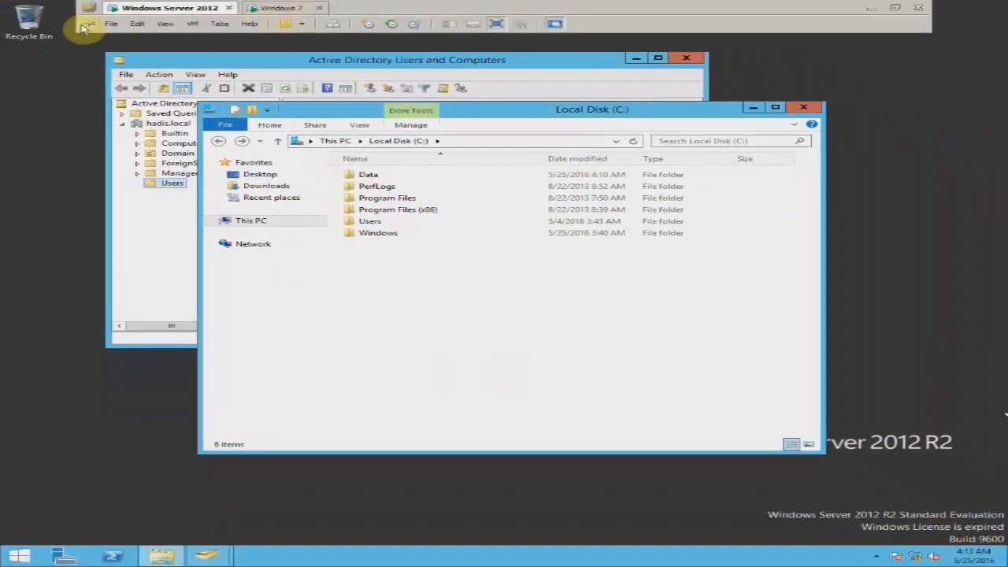
click(274, 8)
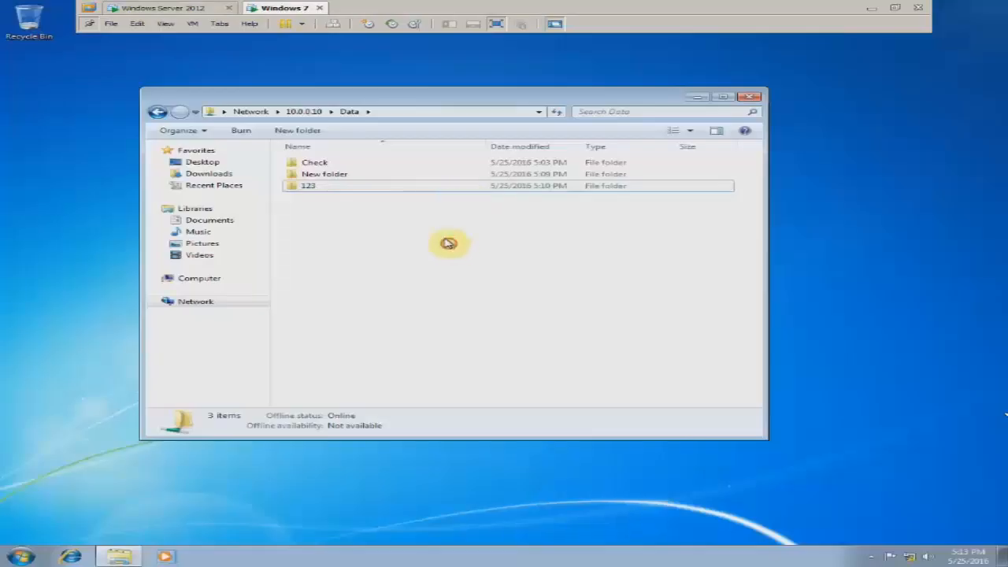
right_click(394, 213)
click(422, 256)
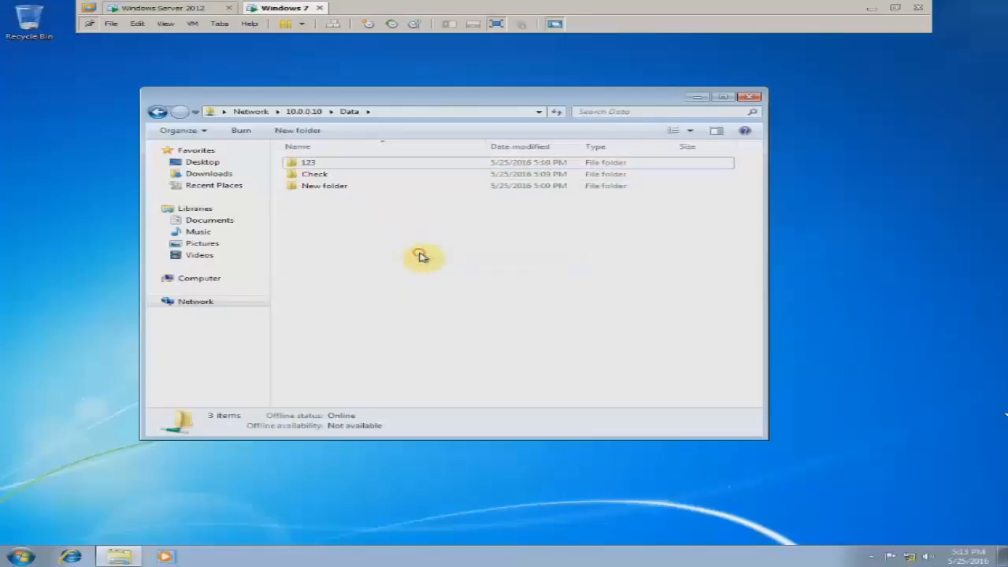
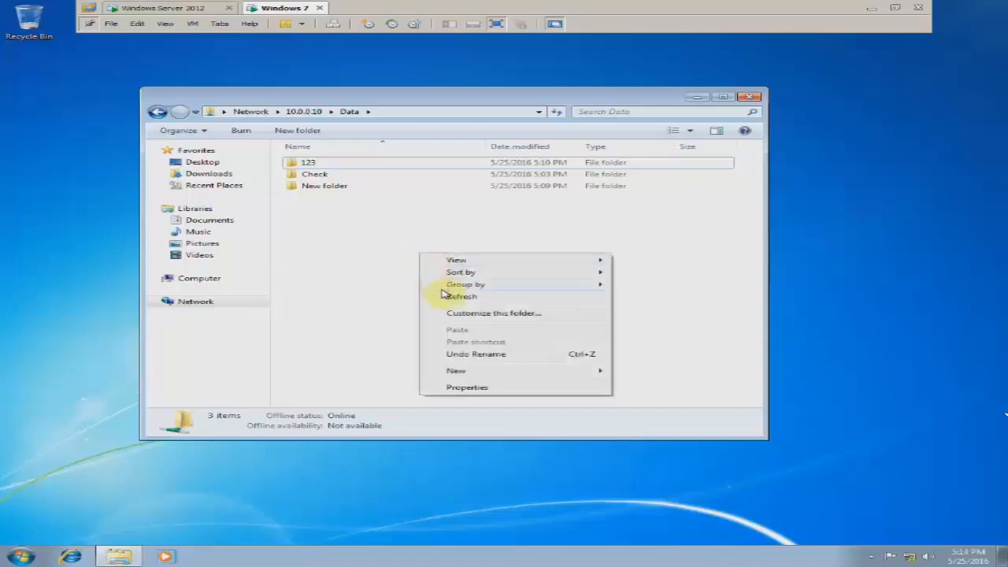
Nudge the Explorer window up and close the folder-view context menus without changes.
click(398, 259)
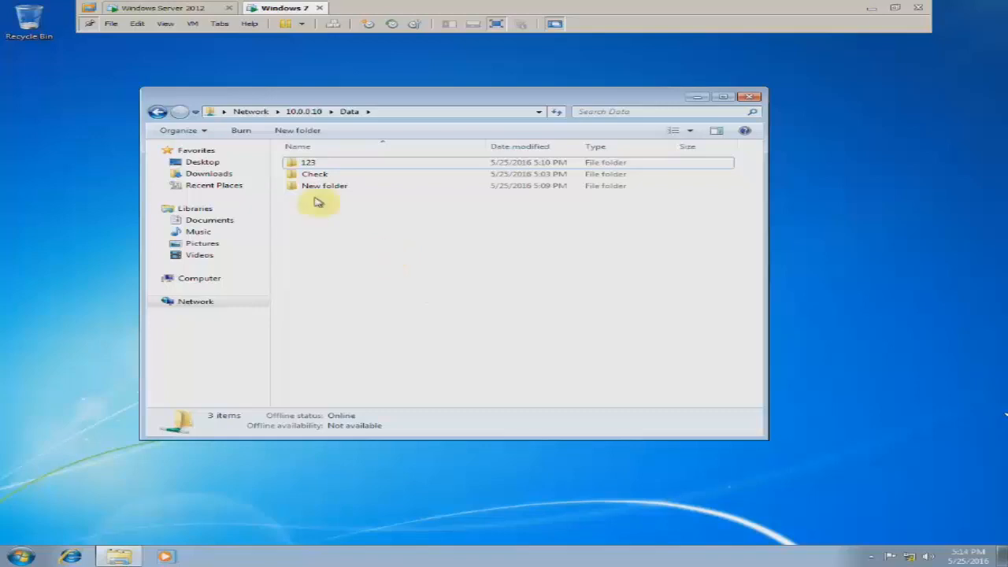
mouse_move(193, 100)
mouse_down()
mouse_move(206, 109)
mouse_move(189, 91)
mouse_up()
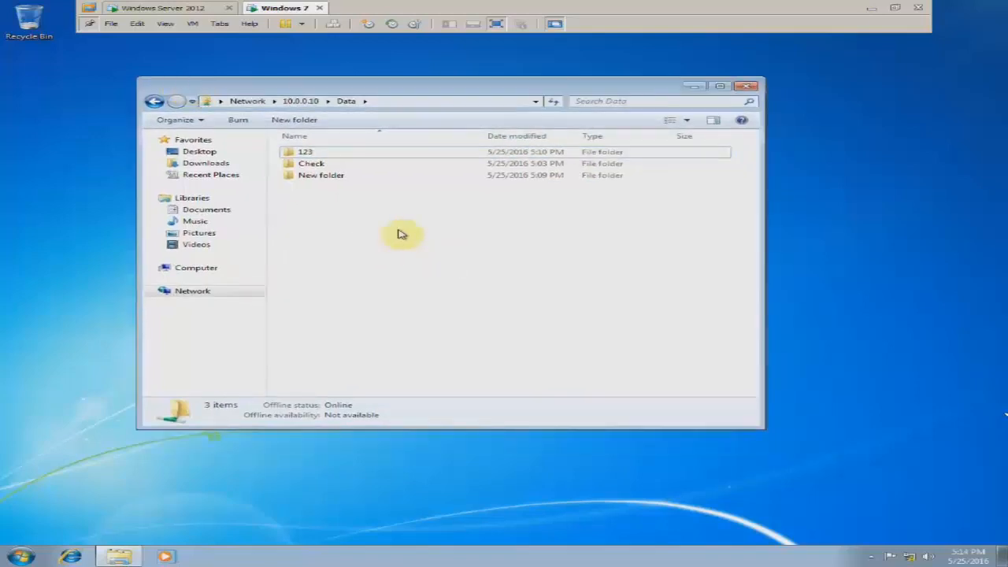
right_click(361, 203)
right_click(328, 212)
click(351, 249)
click(309, 214)
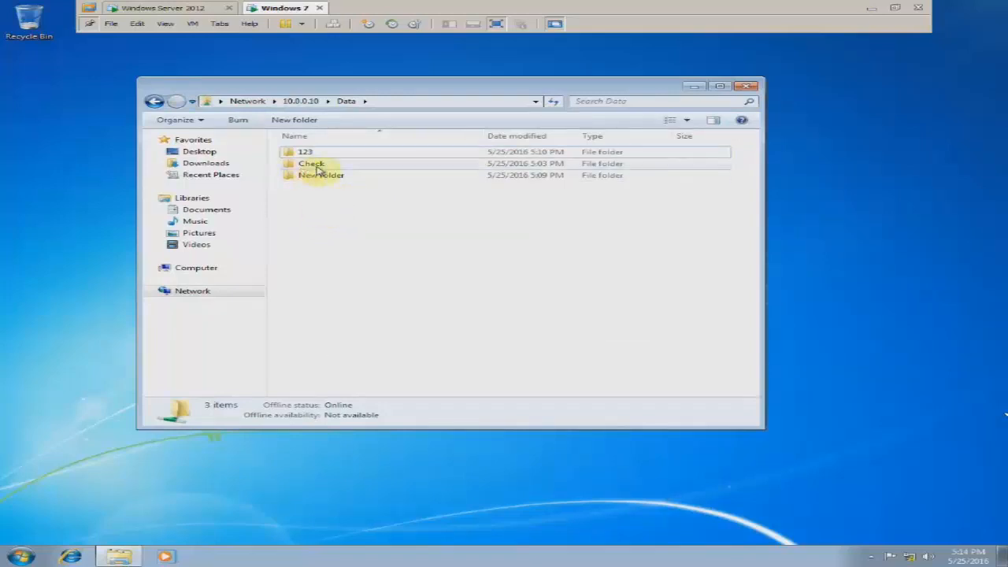
Create New folder (2) in the Data share, keeping the default name.
right_click(338, 202)
mouse_move(416, 320)
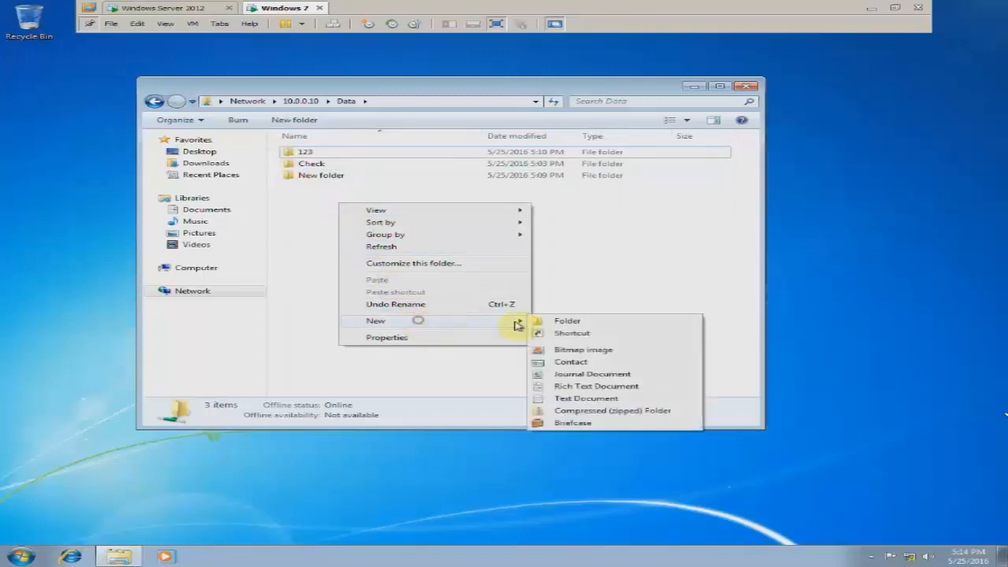
click(548, 321)
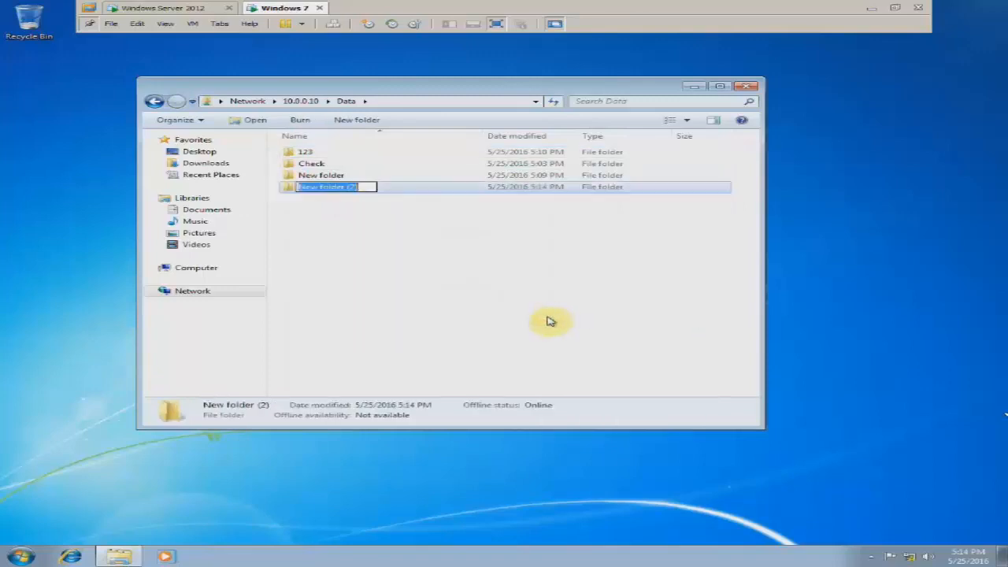
click(389, 244)
Create New folder (3) with its default name, then request its deletion.
right_click(356, 221)
mouse_move(514, 337)
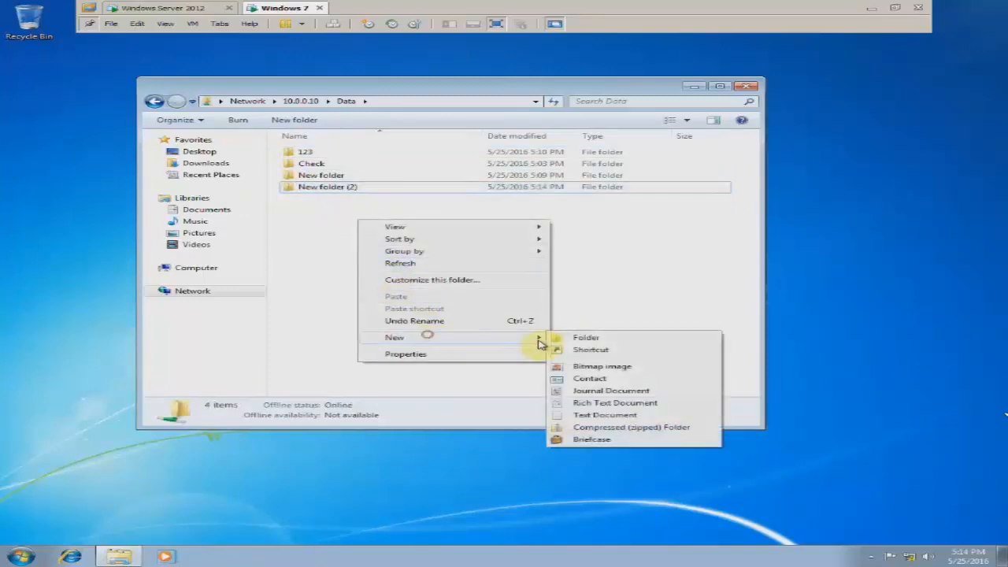
click(587, 338)
click(478, 310)
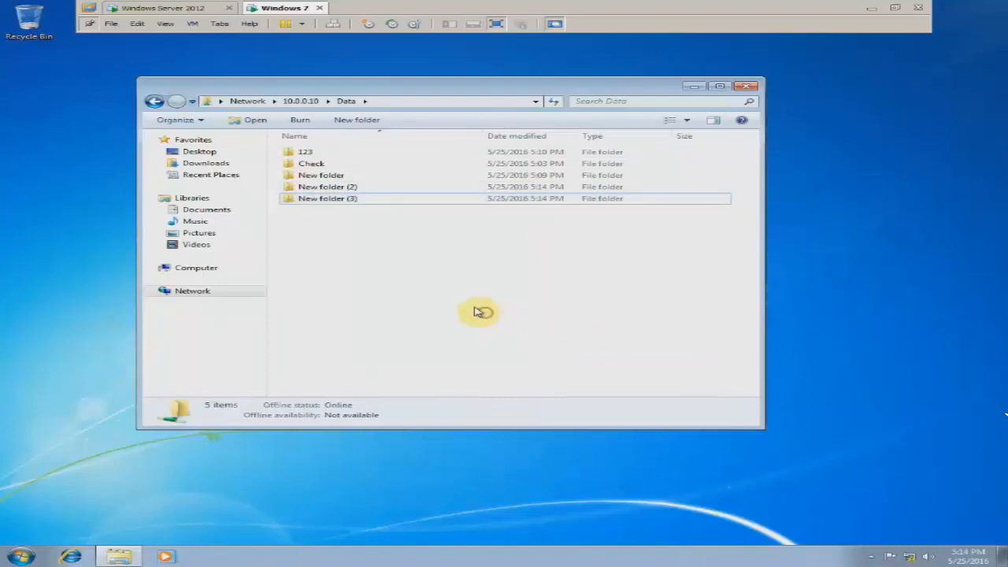
right_click(340, 198)
click(405, 322)
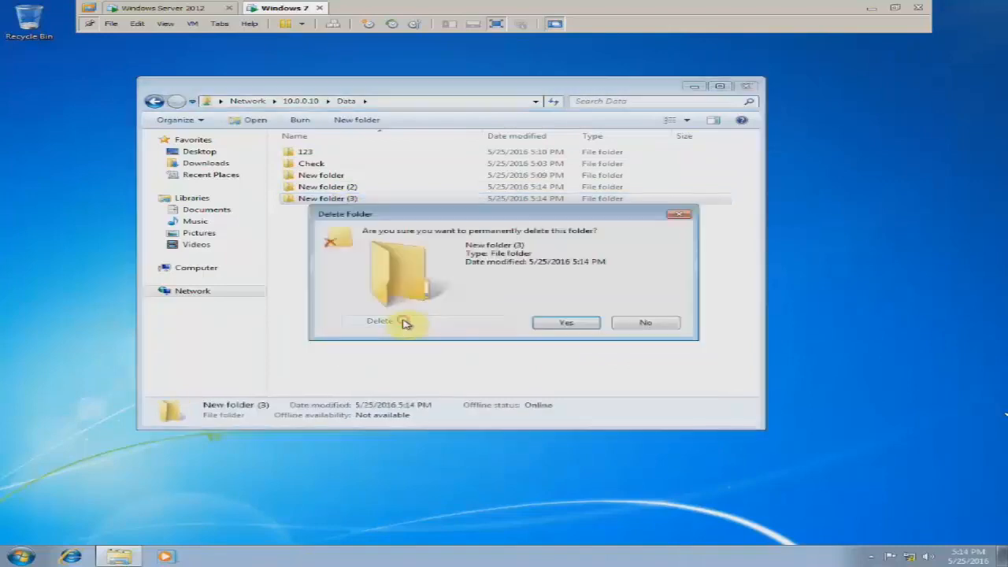
Confirm deleting New folder (3), dismiss the access denied message, and refresh the listing.
click(563, 322)
drag(431, 212, 432, 228)
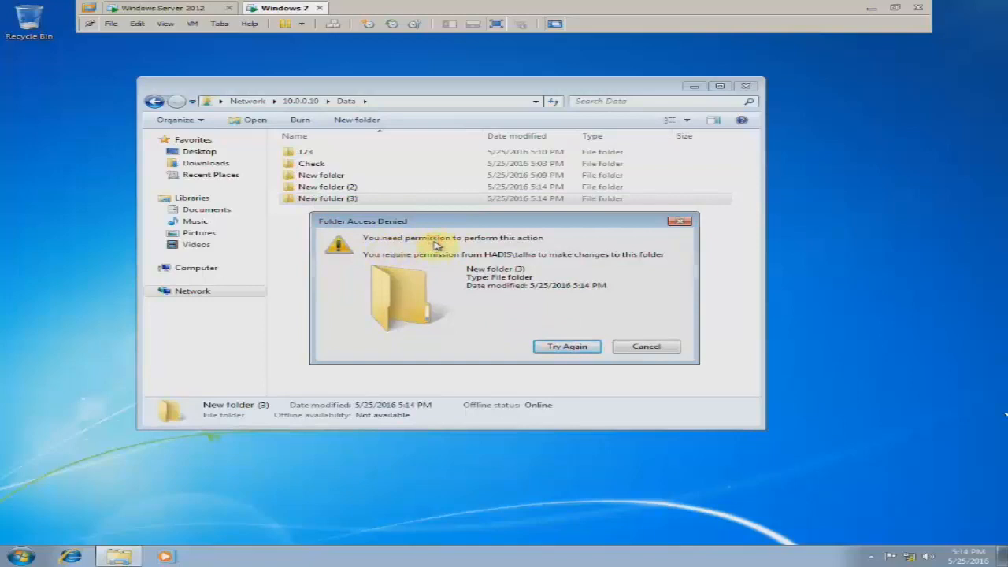
click(636, 345)
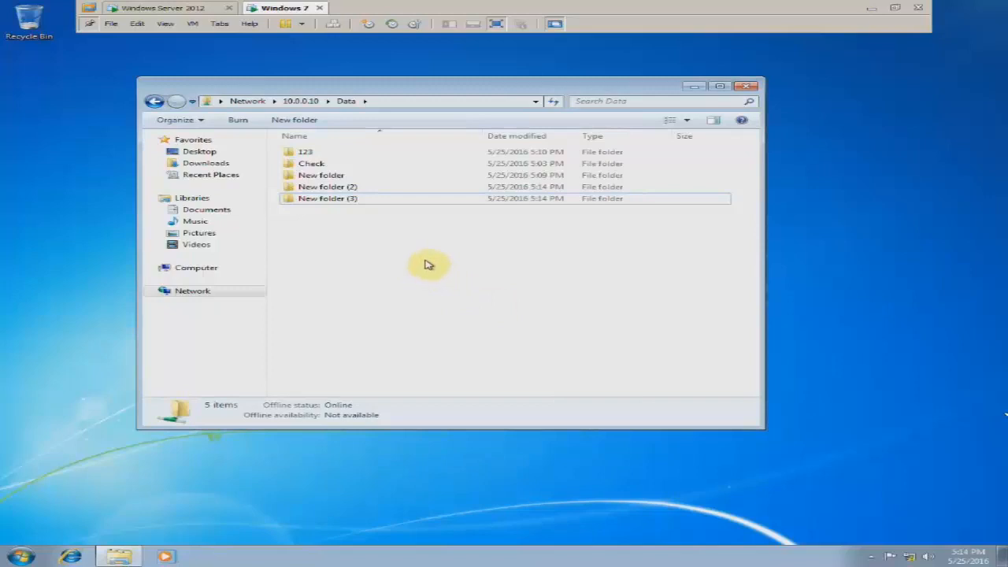
right_click(370, 234)
click(382, 279)
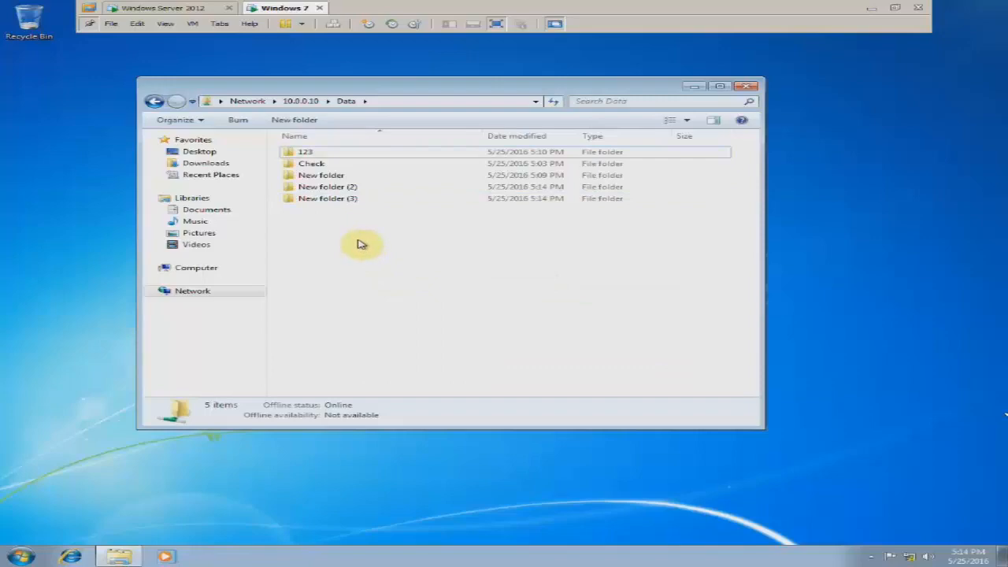
On Windows Server 2012, close Local Disk (C:) and browse the Users container in Active Directory.
click(188, 11)
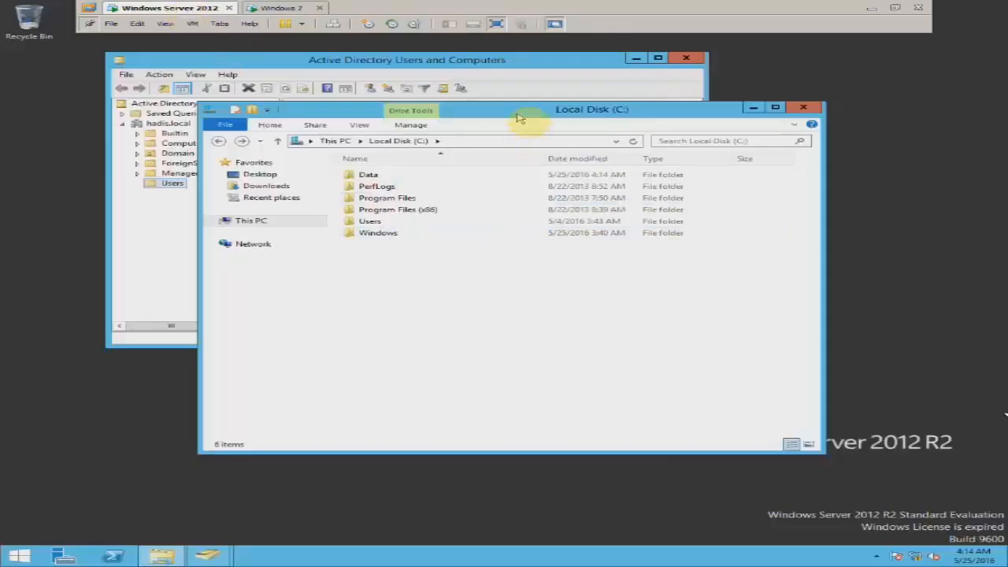
drag(518, 118, 545, 137)
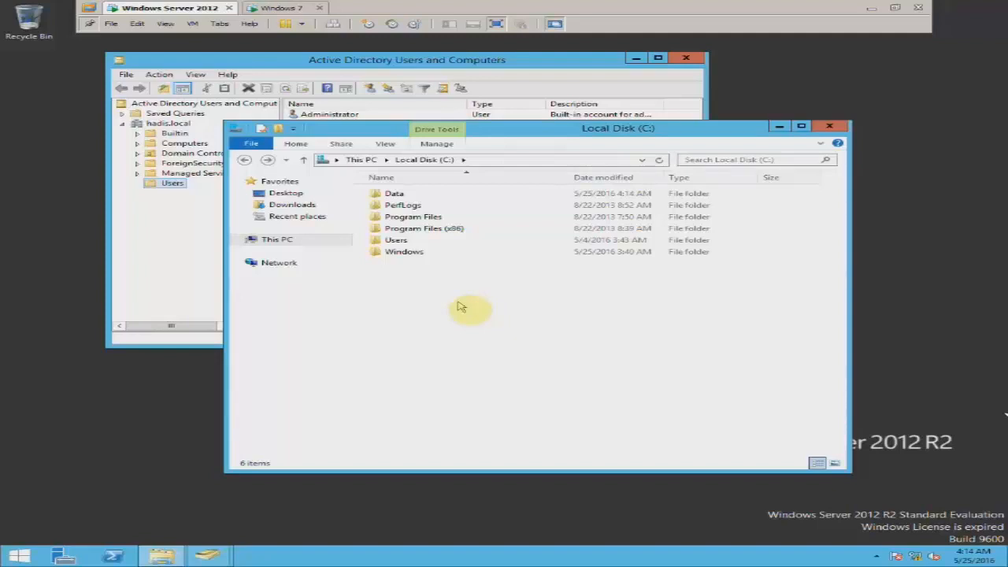
click(831, 128)
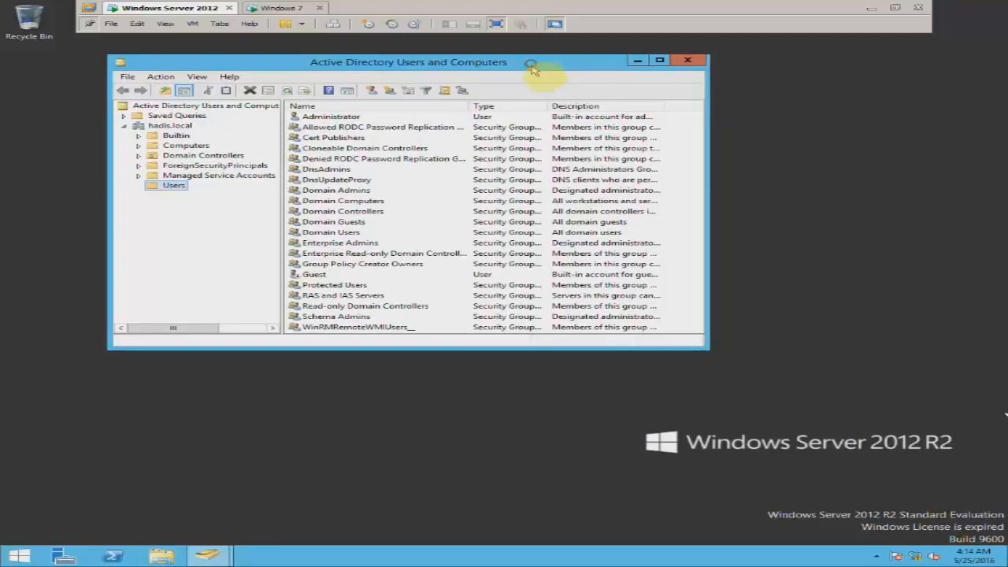
double_click(531, 63)
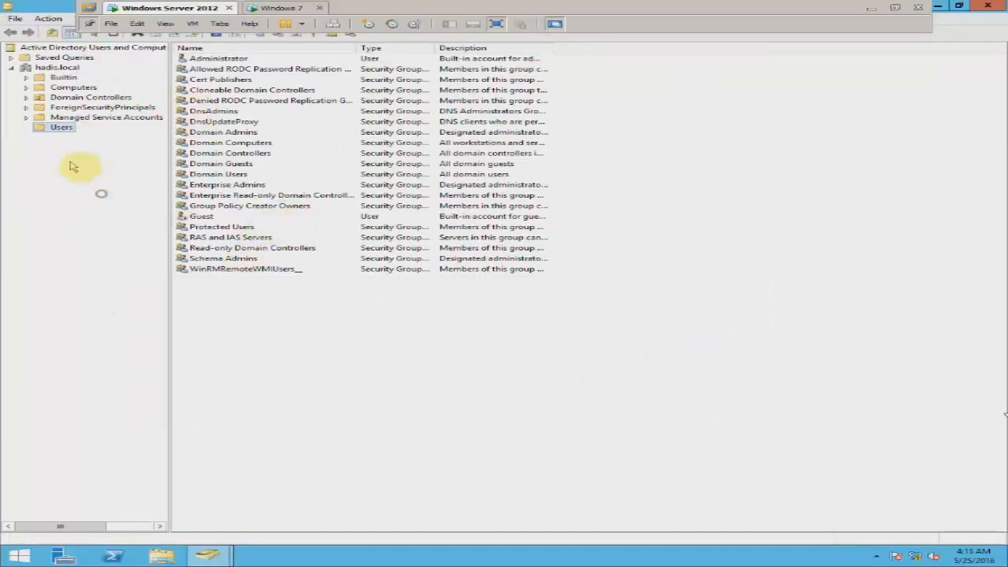
click(61, 127)
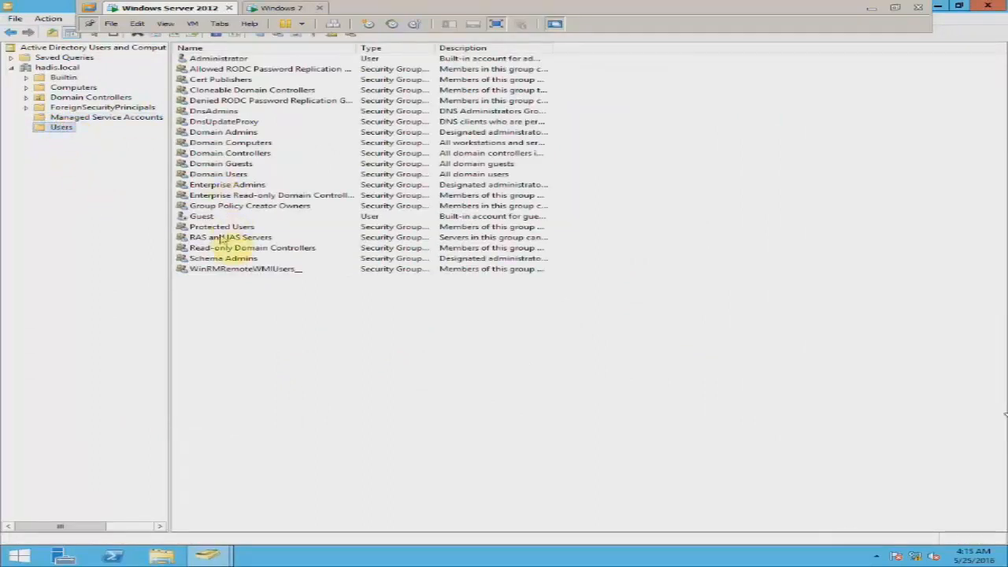
drag(42, 7, 80, 82)
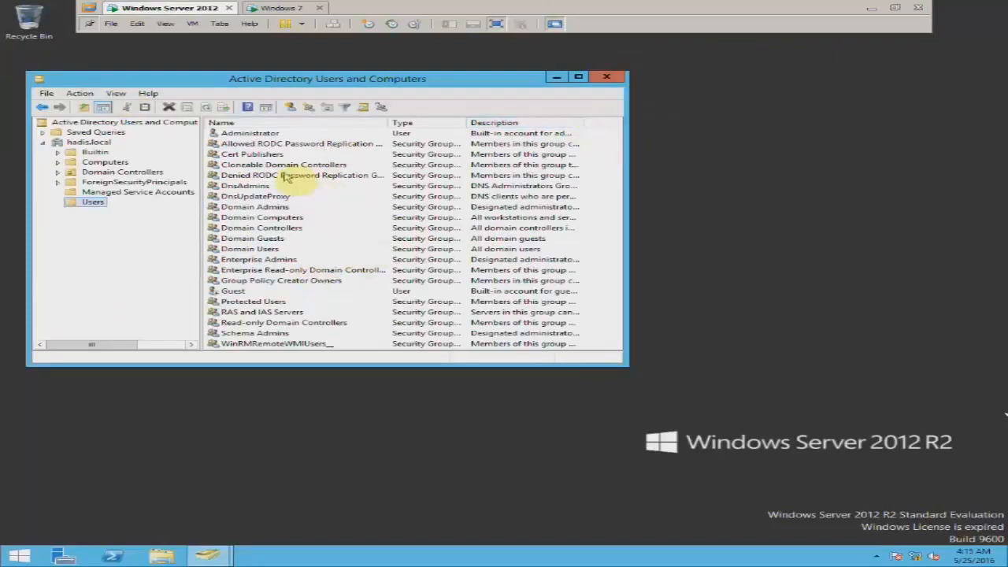
click(252, 250)
click(606, 77)
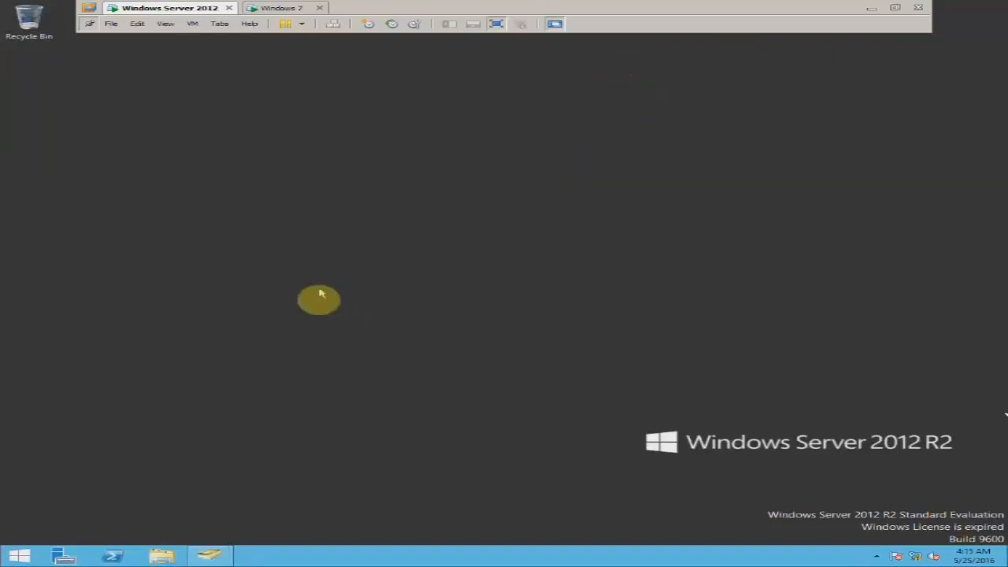
Reopen Active Directory Users and Computers, compare the domain user accounts, then return to Windows 7.
click(63, 556)
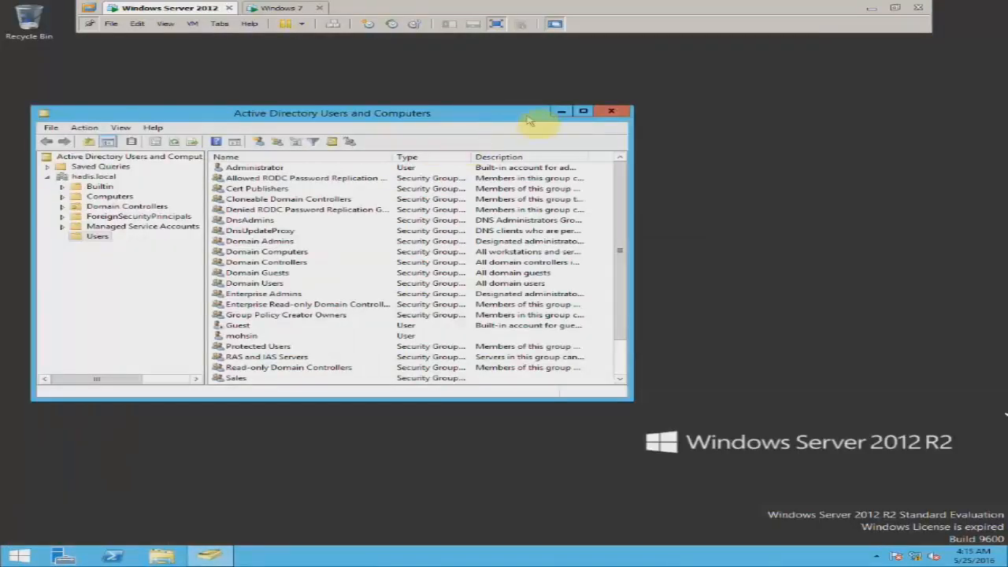
click(583, 112)
click(204, 227)
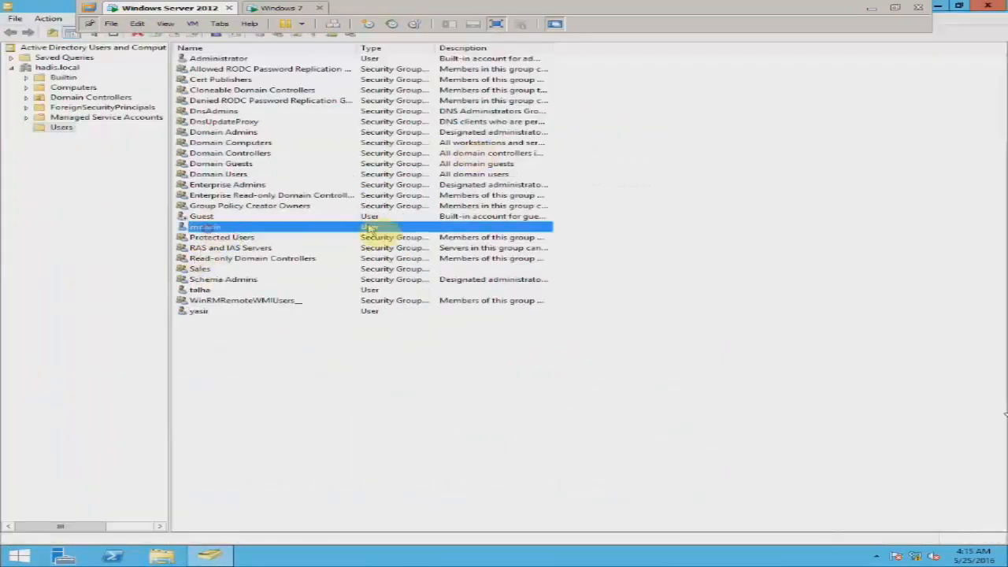
click(235, 292)
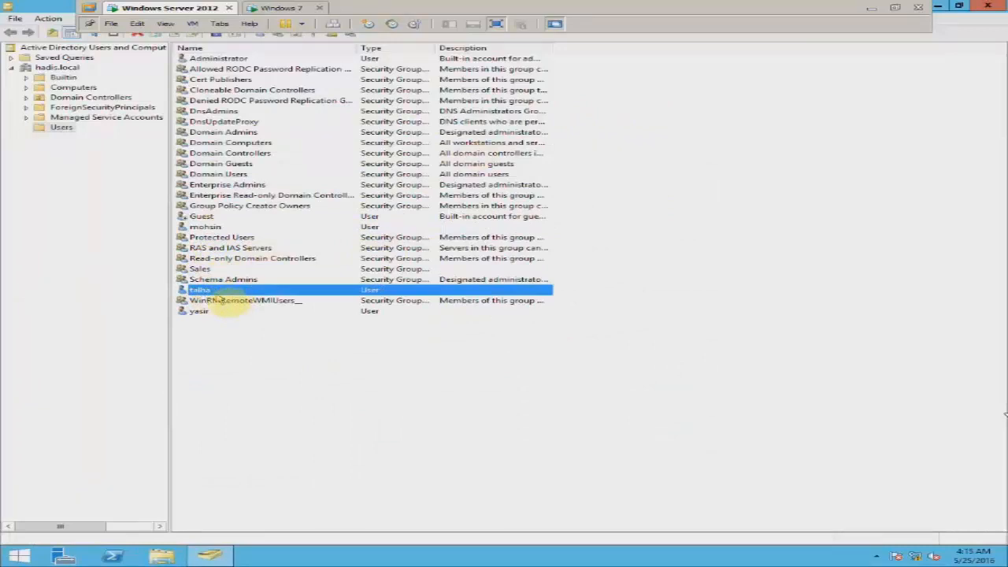
click(206, 227)
click(203, 291)
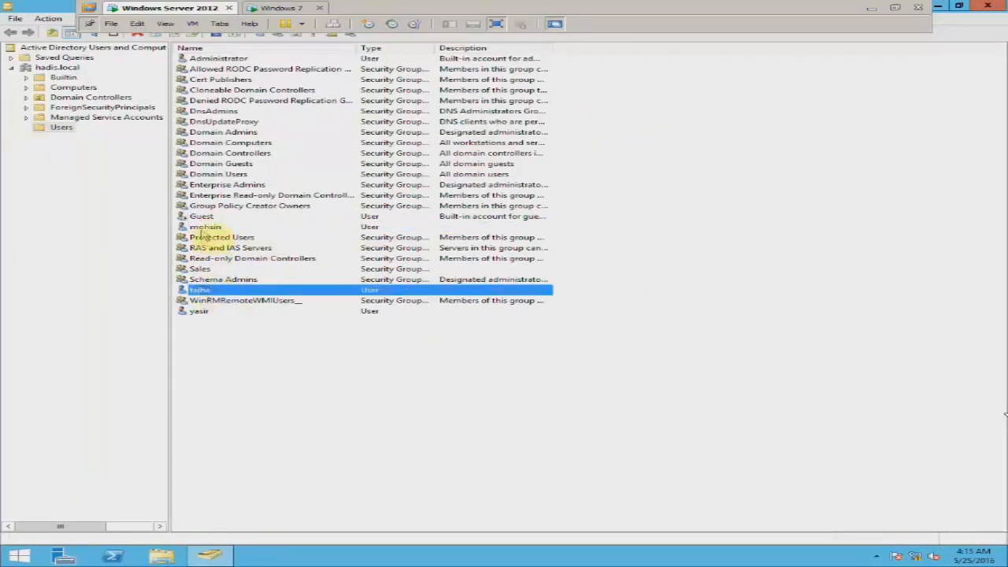
click(203, 228)
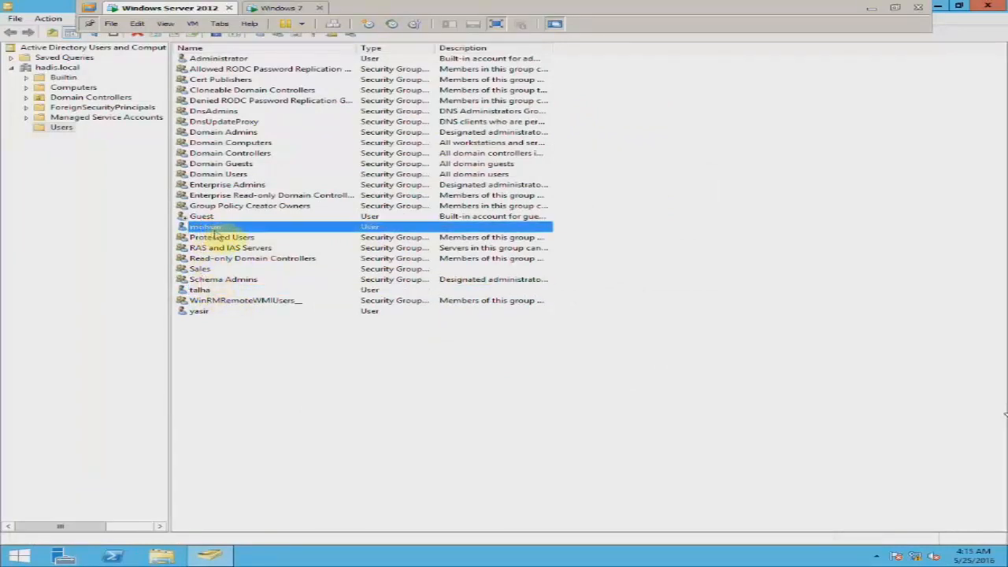
click(278, 10)
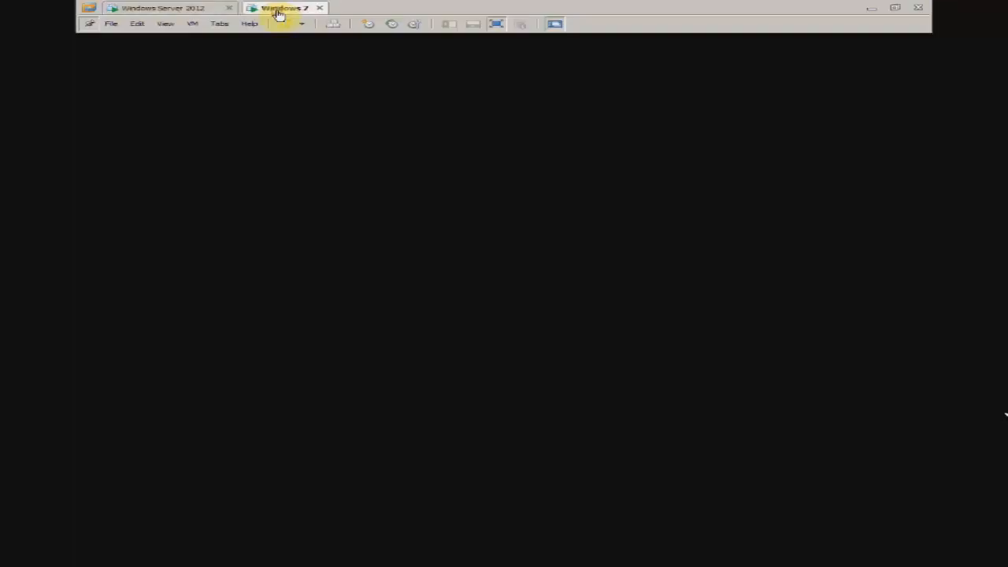
Log off Windows 7 and sign in as Other User with another domain account's user name.
click(753, 91)
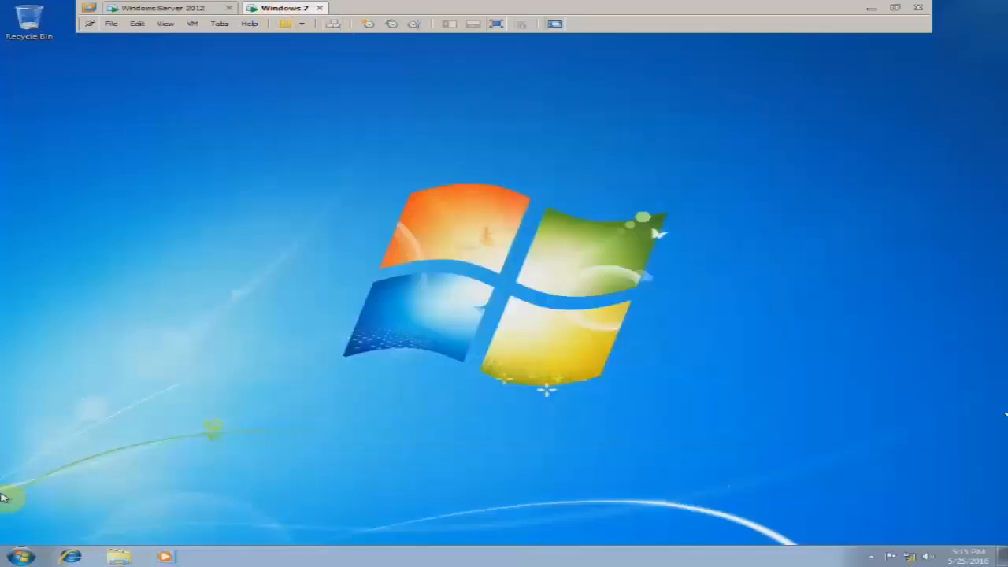
click(20, 556)
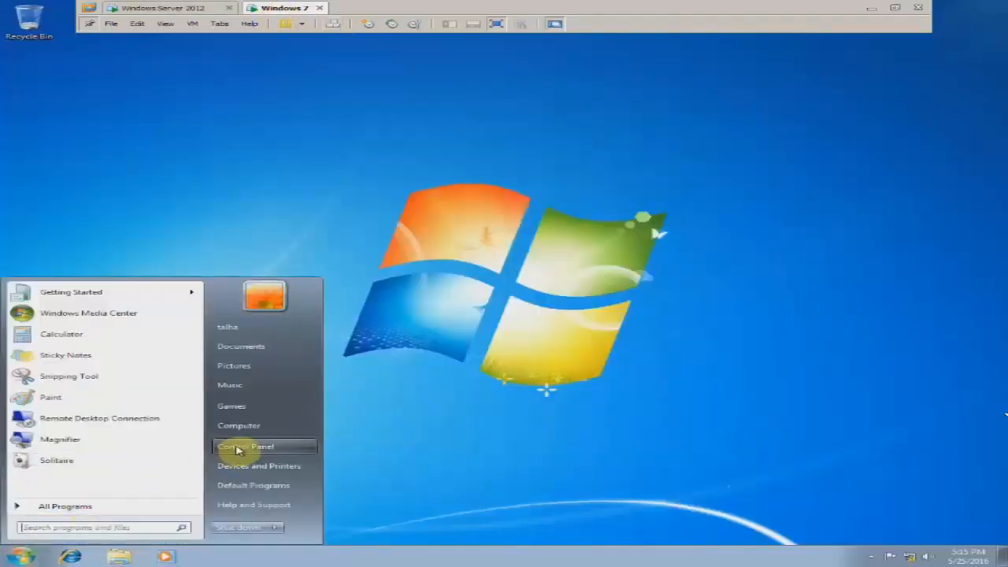
click(274, 526)
click(314, 487)
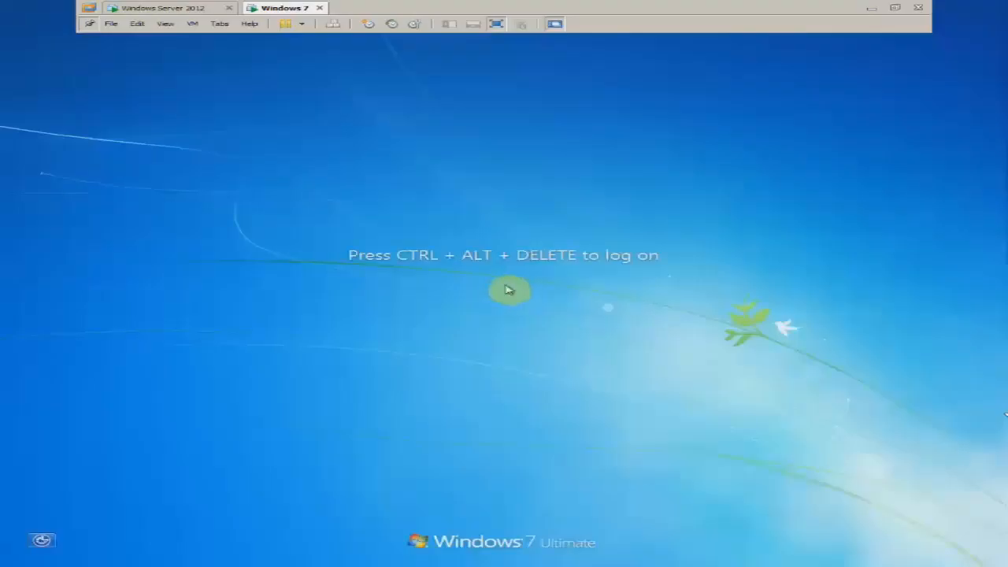
key(ctrl+alt+Delete)
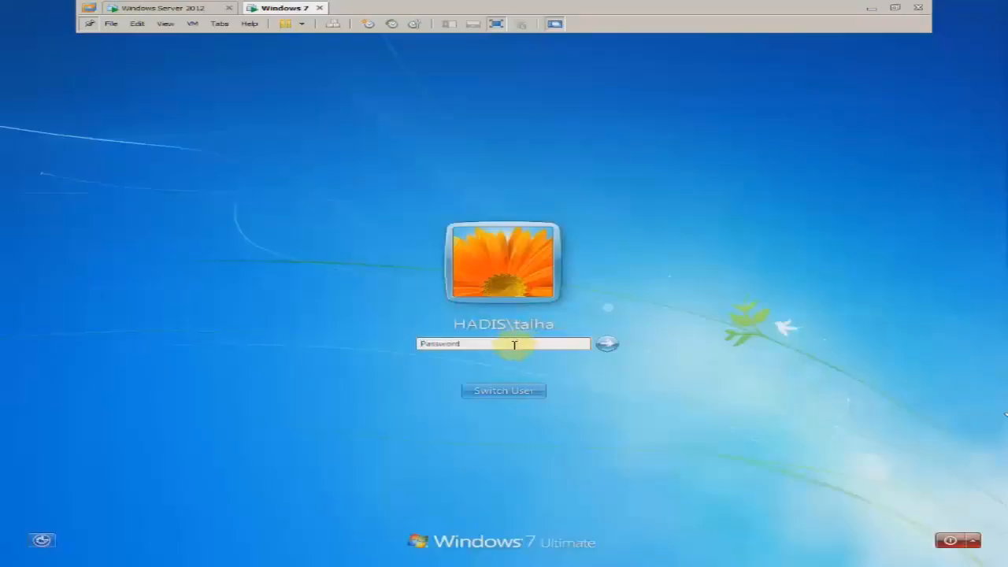
click(516, 396)
click(559, 328)
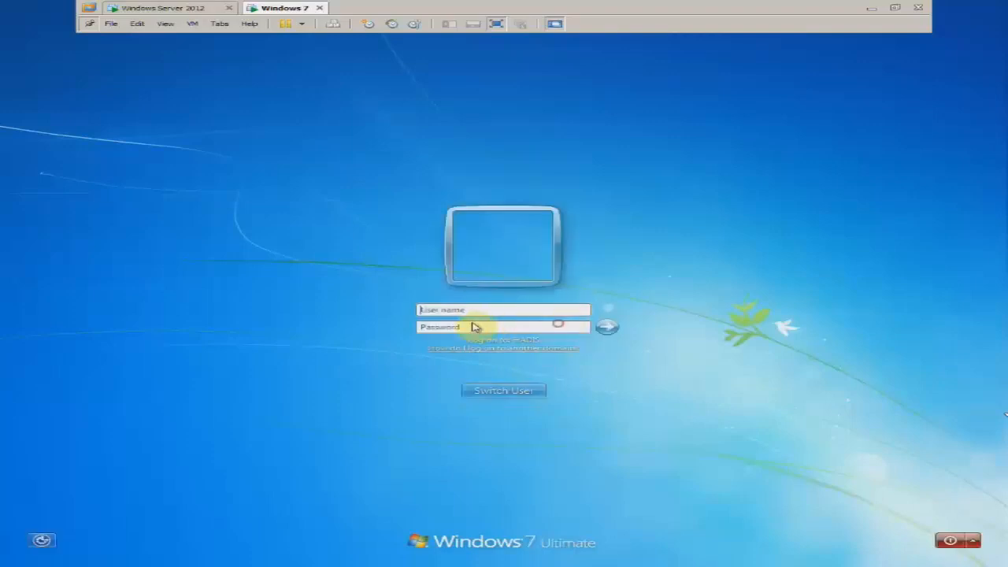
text(mohsin)
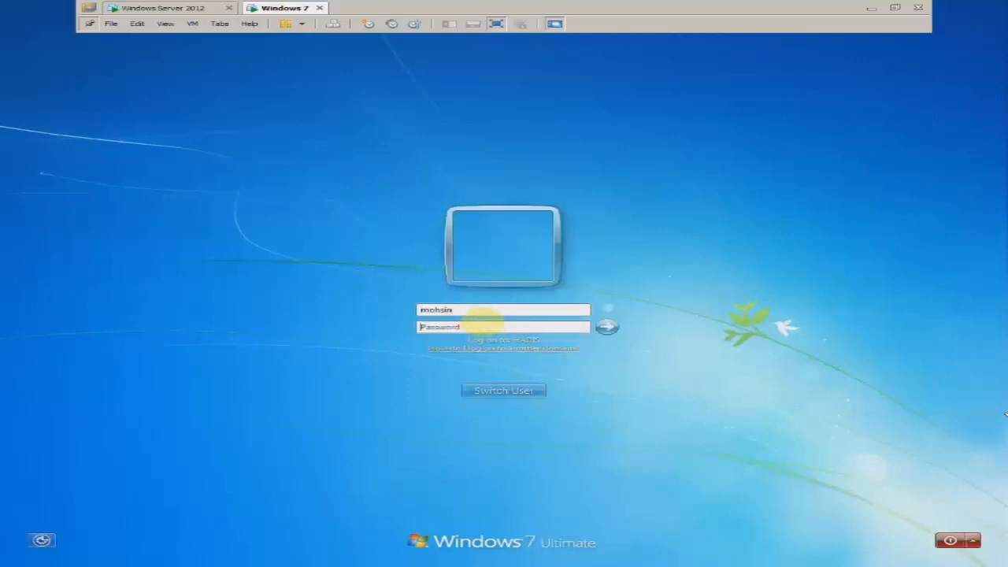
text(*******)
key(Return)
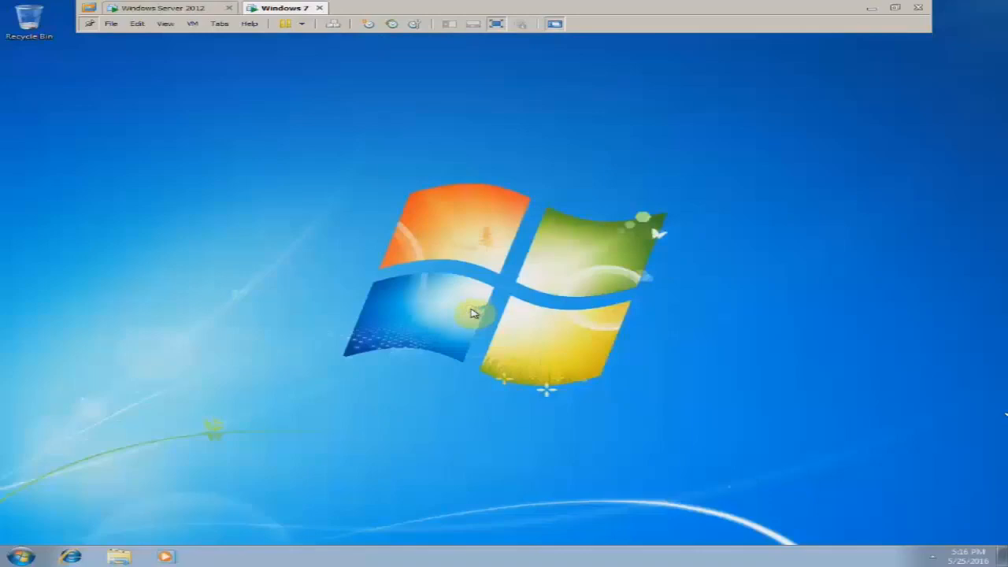
Open \\10.0.0.10 via Run, enter the Data share, and create New folder (4).
key(super+r)
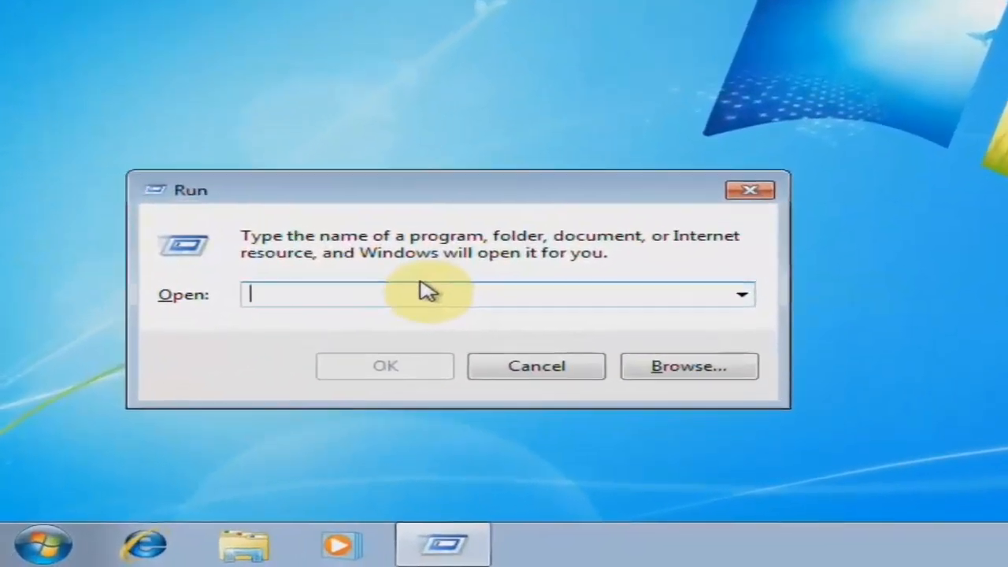
text(\\)
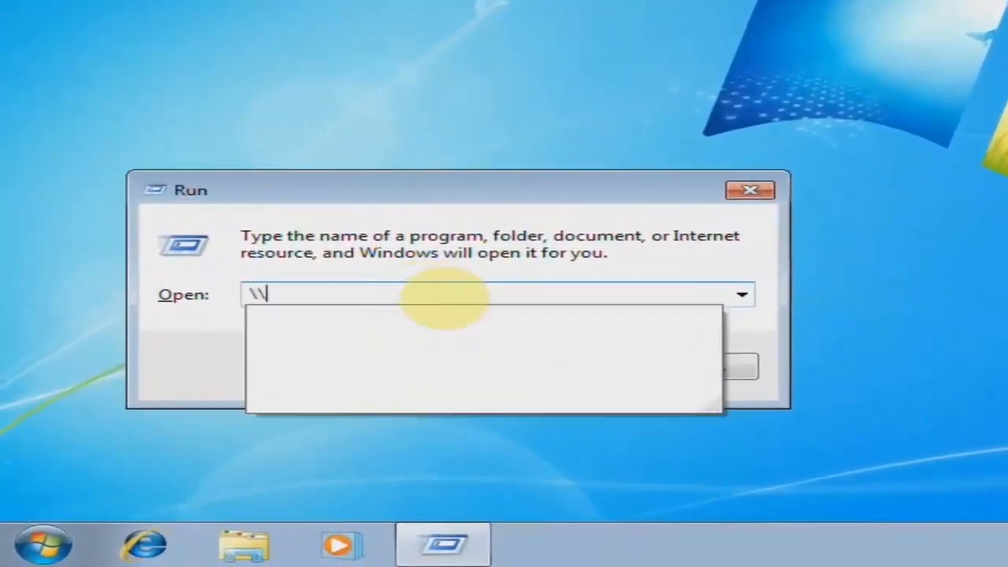
text(10.0.0.1)
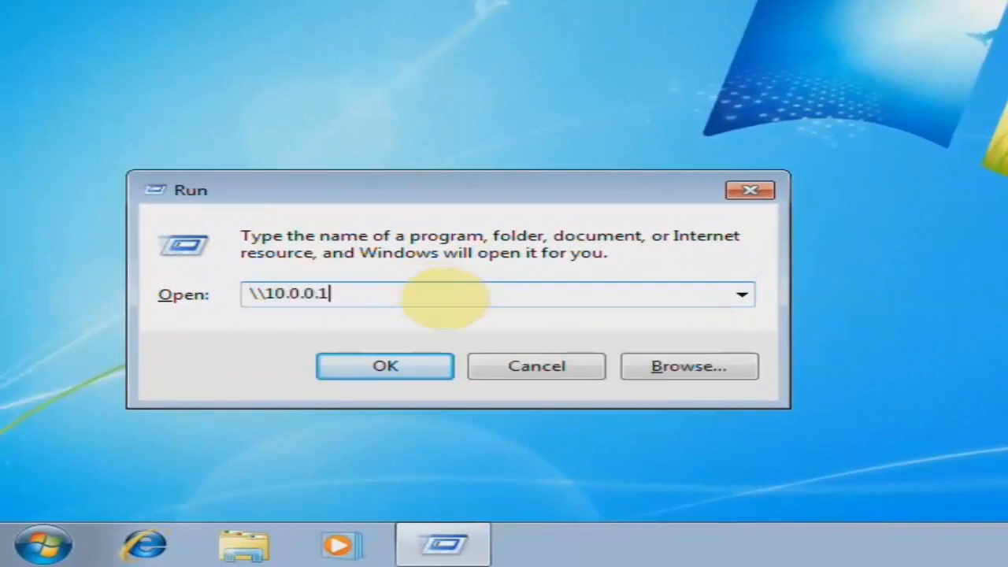
text(0)
key(Return)
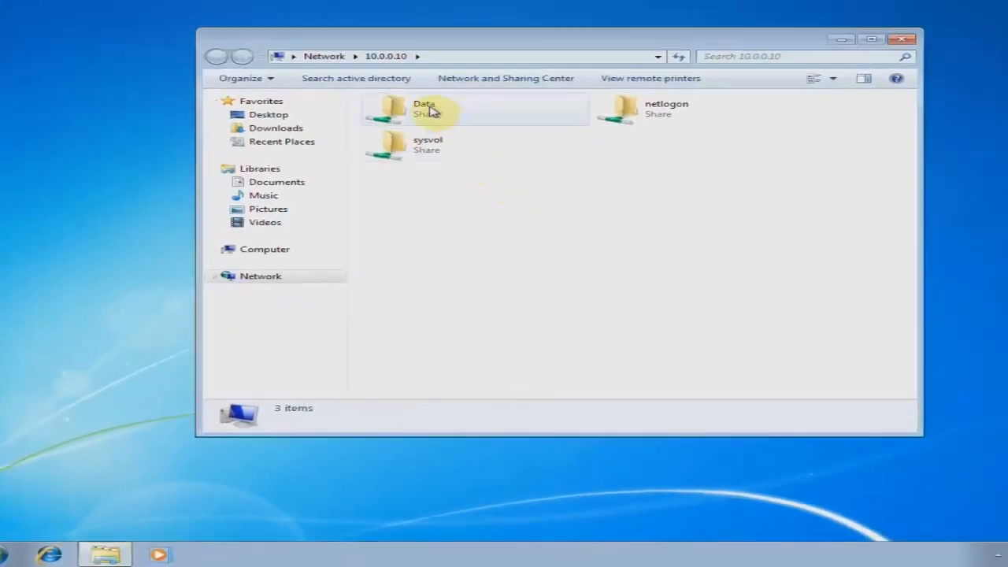
double_click(429, 112)
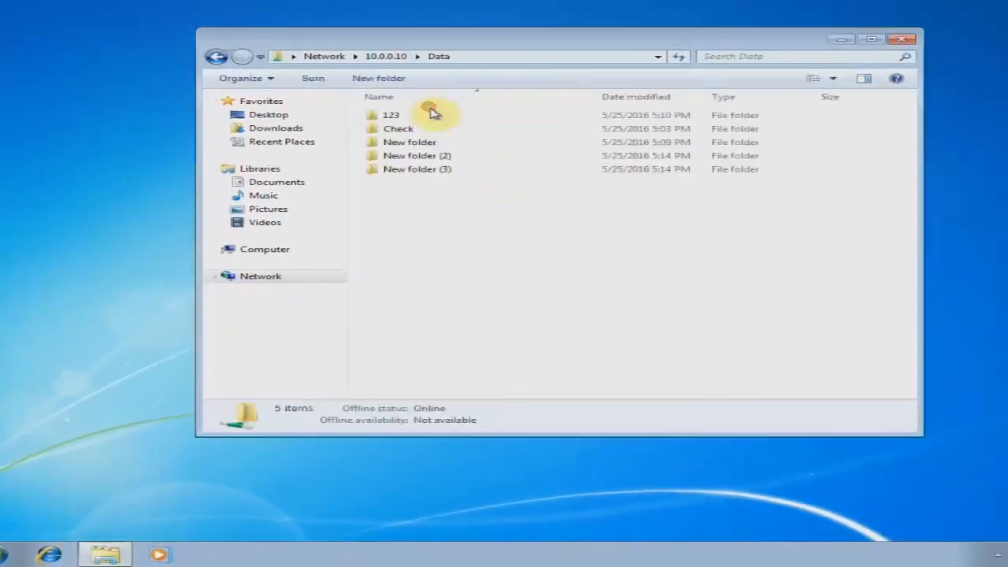
right_click(444, 204)
click(506, 325)
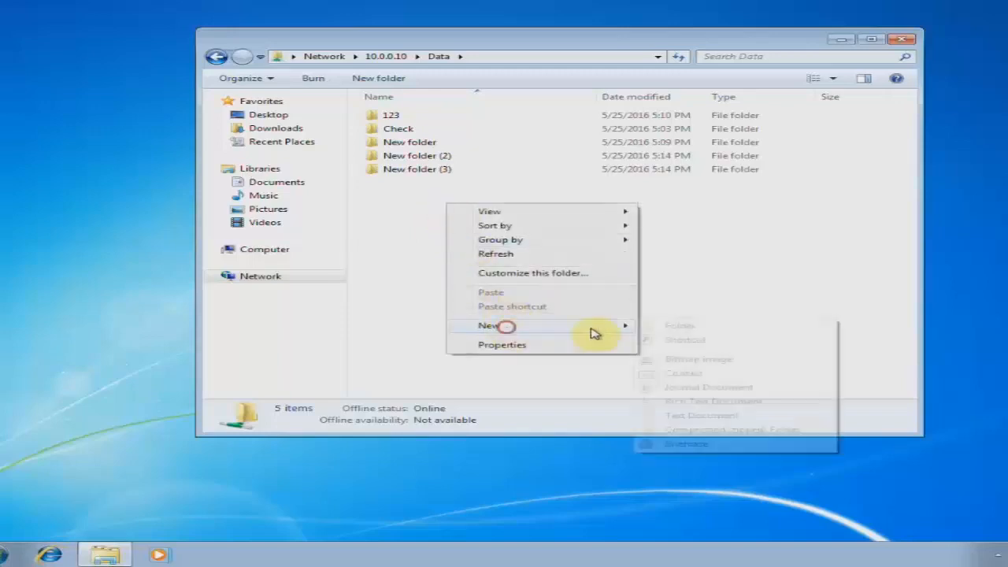
click(654, 327)
click(446, 231)
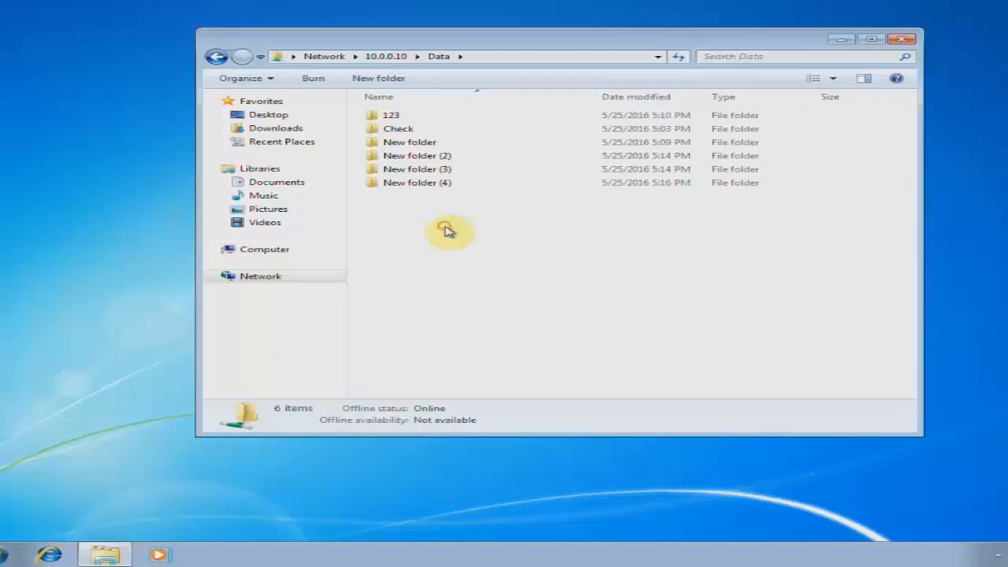
Try deleting New folder (4), dismiss the access denied warning, refresh, and close the window.
right_click(438, 215)
click(466, 268)
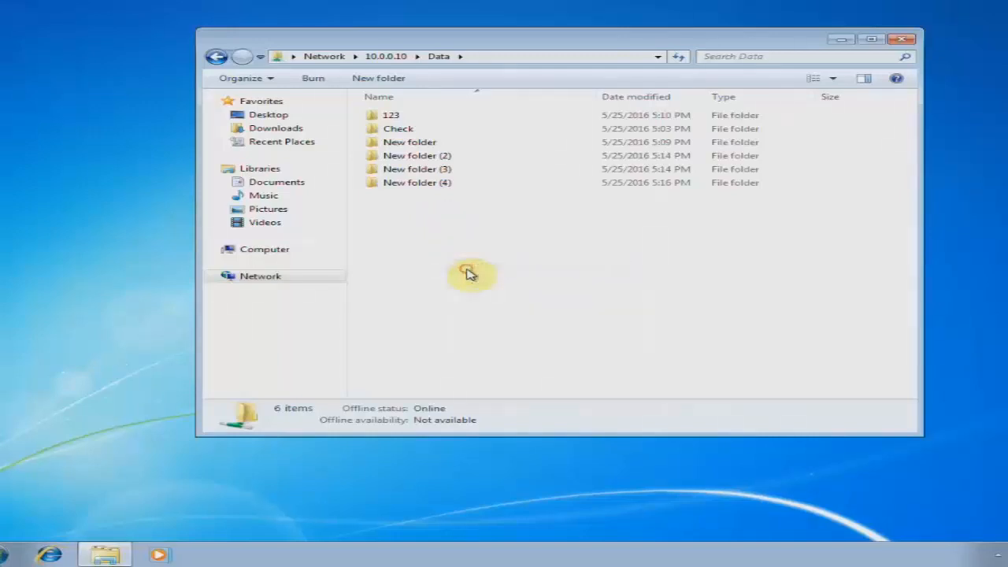
click(439, 193)
key(Delete)
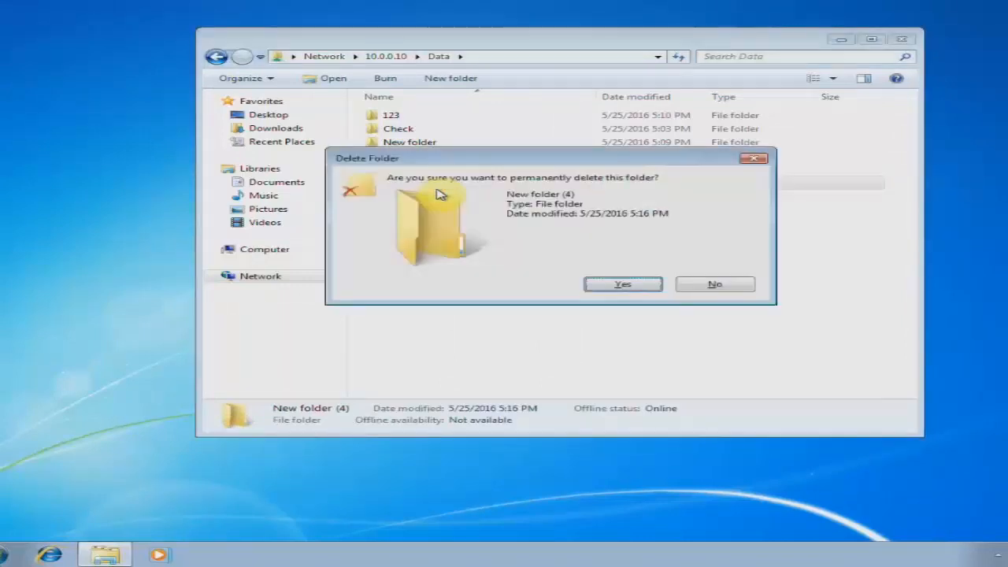
key(Return)
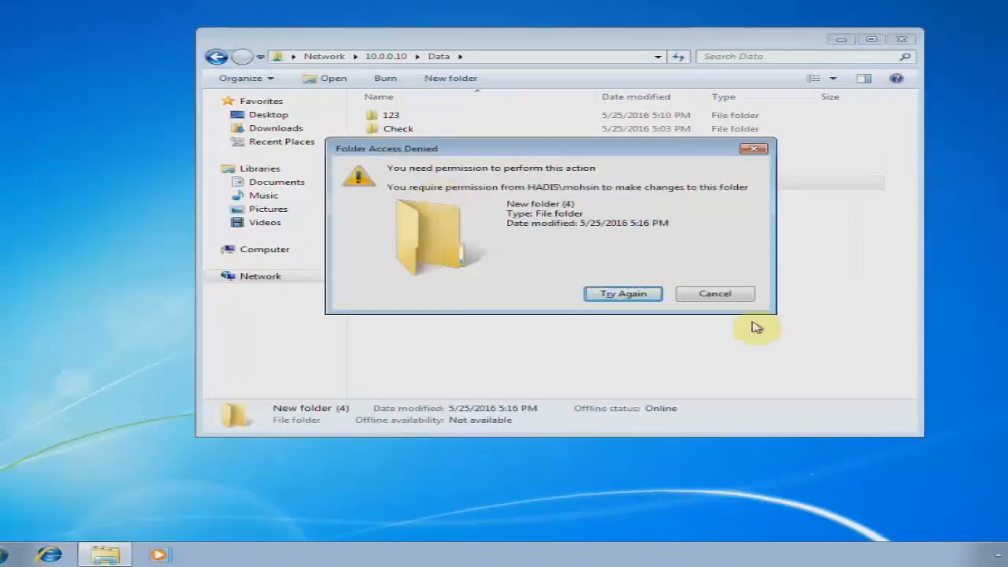
click(722, 298)
right_click(495, 222)
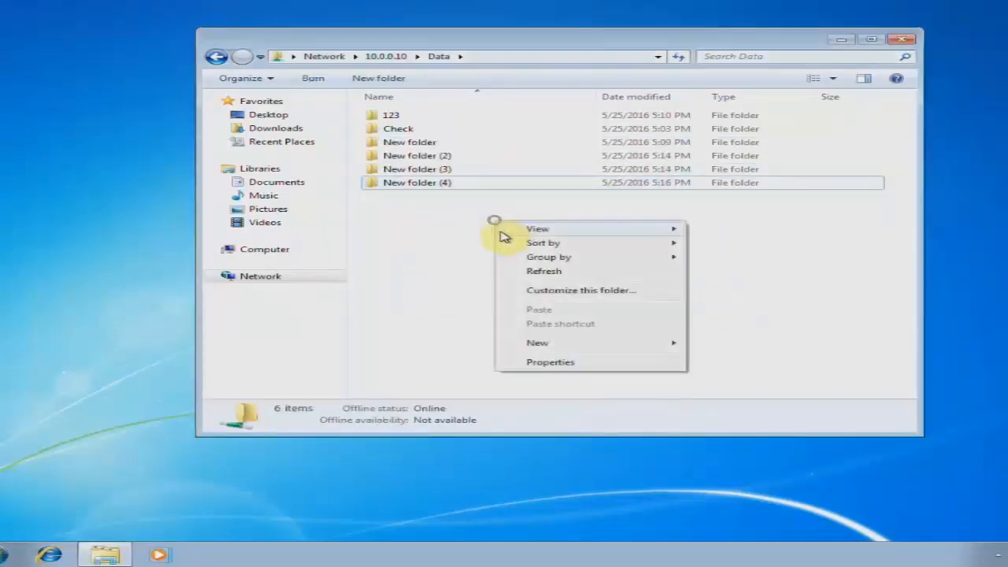
click(538, 270)
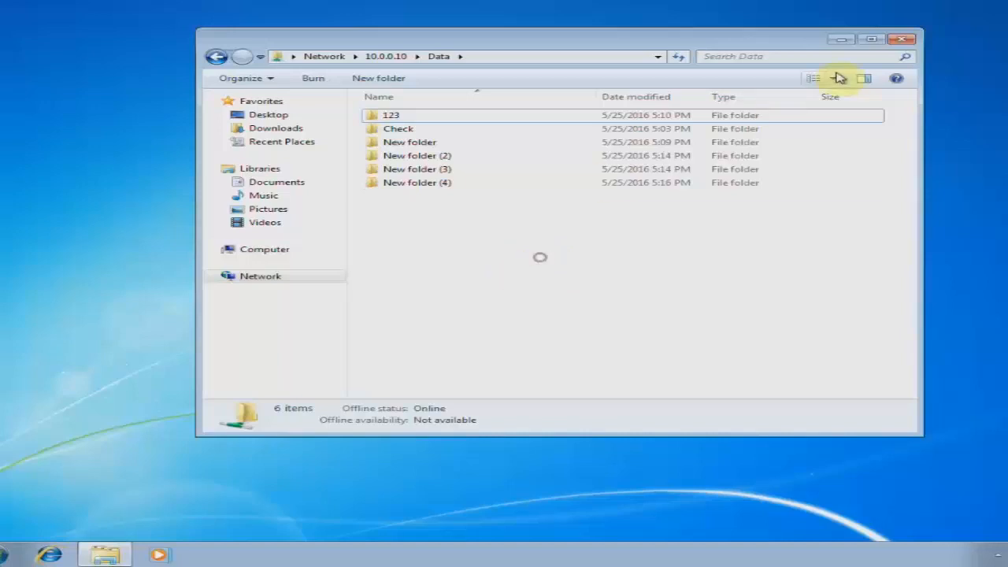
click(900, 40)
On Windows Server 2012, check the Sales group's Members tab, cancel, and restore down Active Directory.
click(206, 14)
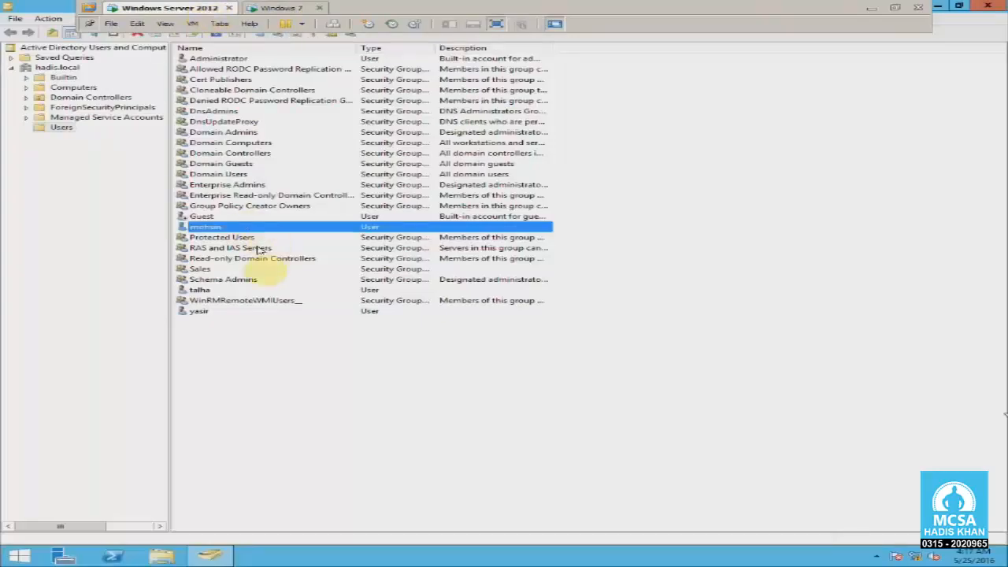
click(208, 312)
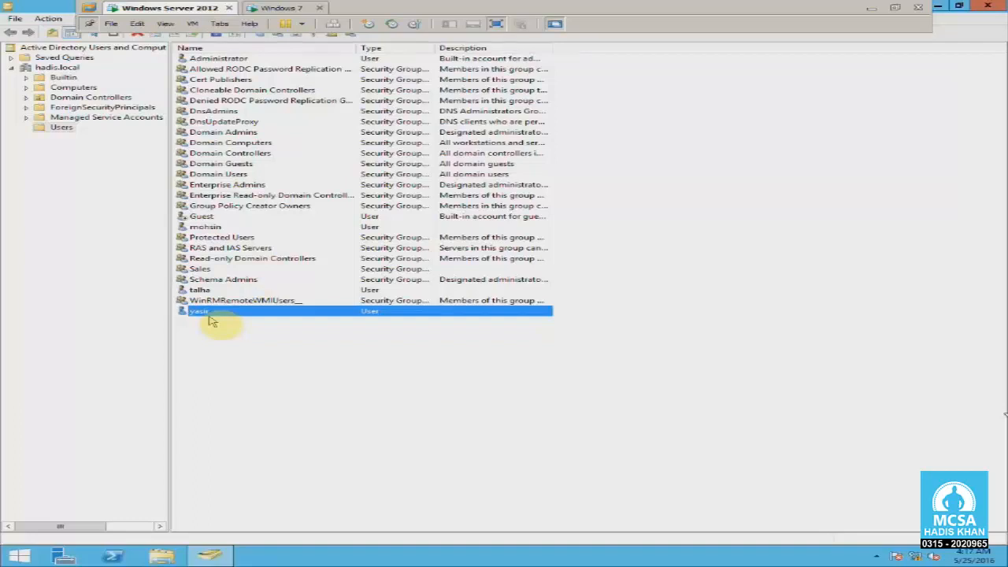
click(203, 313)
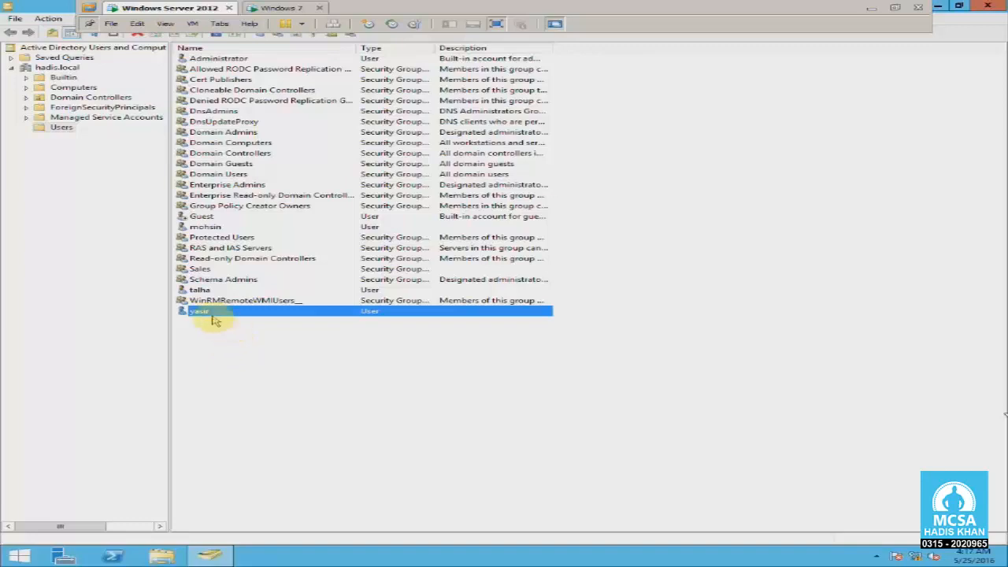
click(200, 270)
right_click(199, 269)
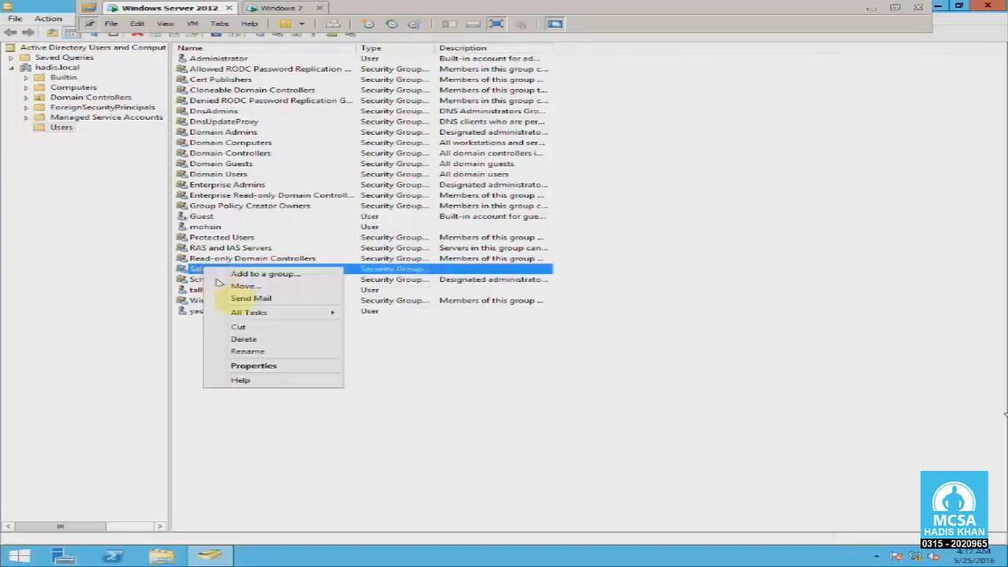
click(285, 364)
click(545, 206)
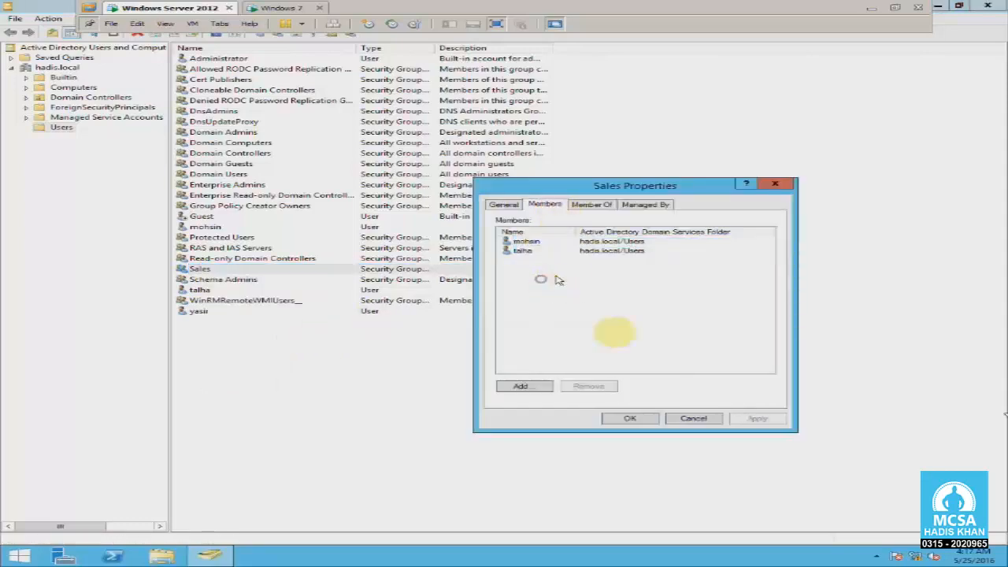
click(693, 418)
click(355, 367)
click(199, 312)
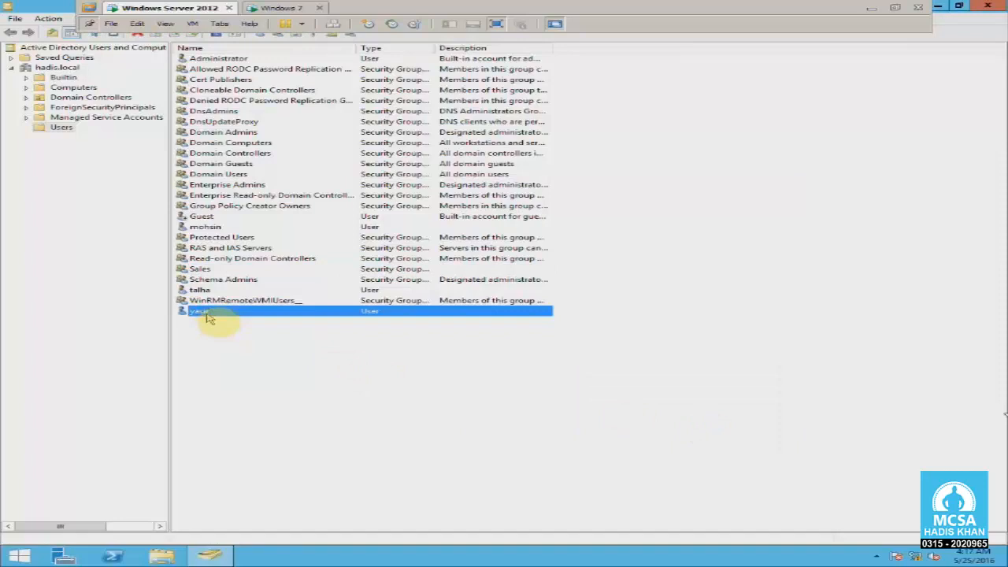
click(959, 6)
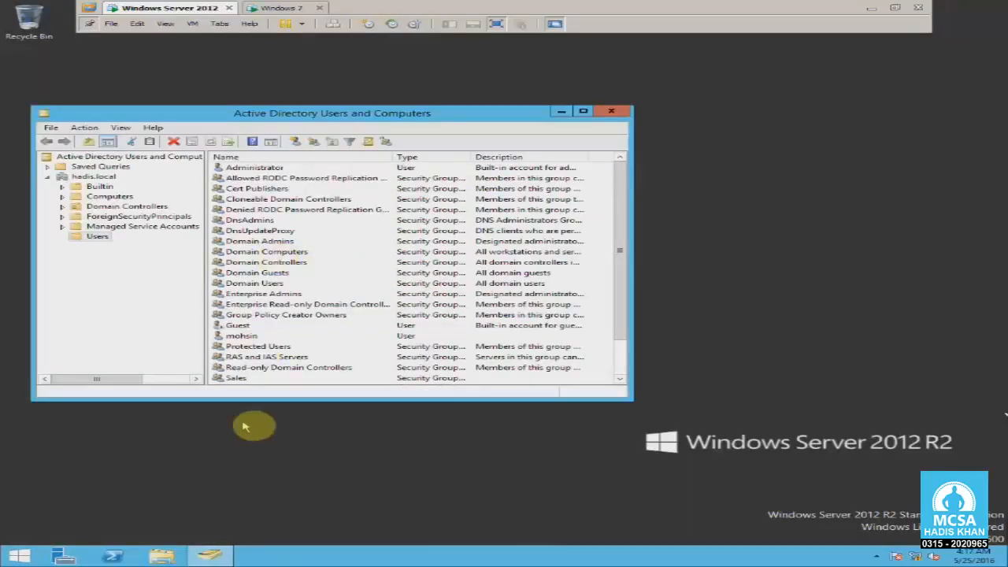
Inspect the C:\Data folder's share list, confirming Sales has Read/Write permission.
key(super+e)
double_click(640, 315)
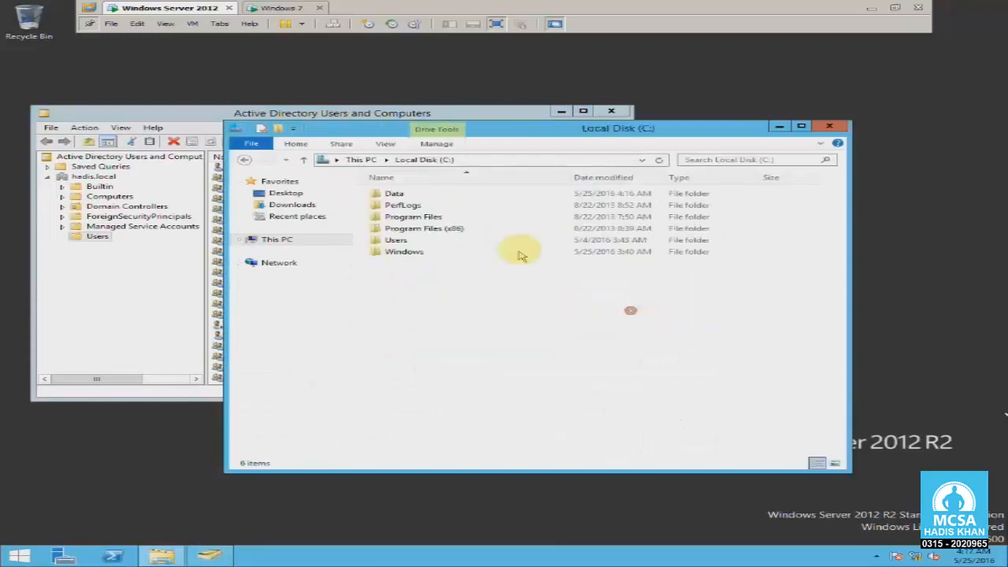
right_click(398, 195)
click(468, 359)
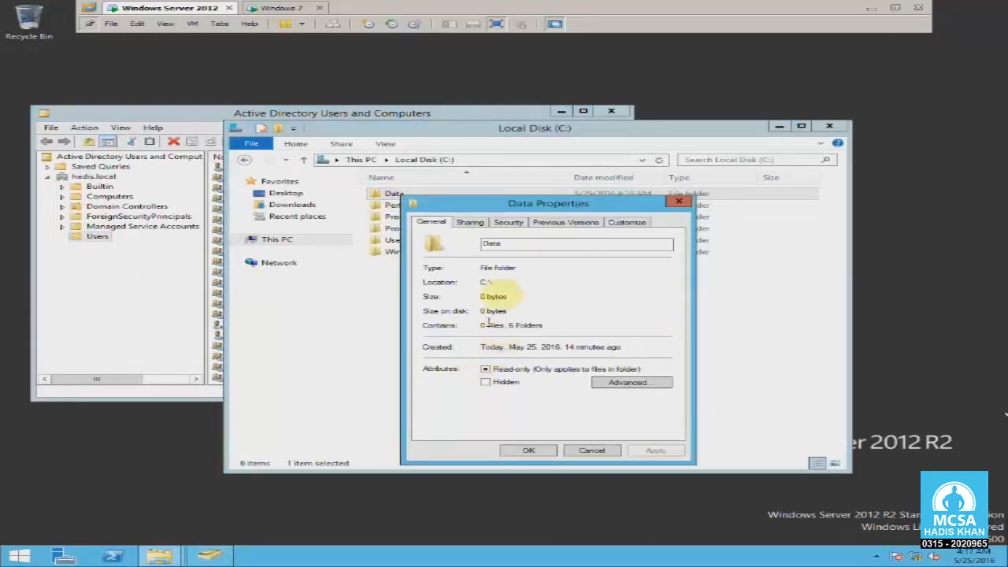
click(470, 223)
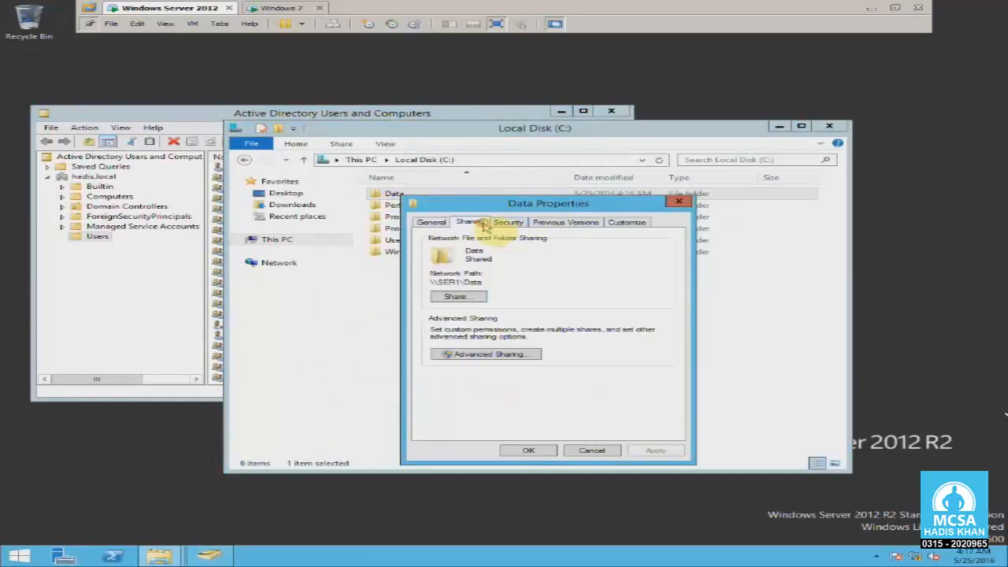
click(459, 296)
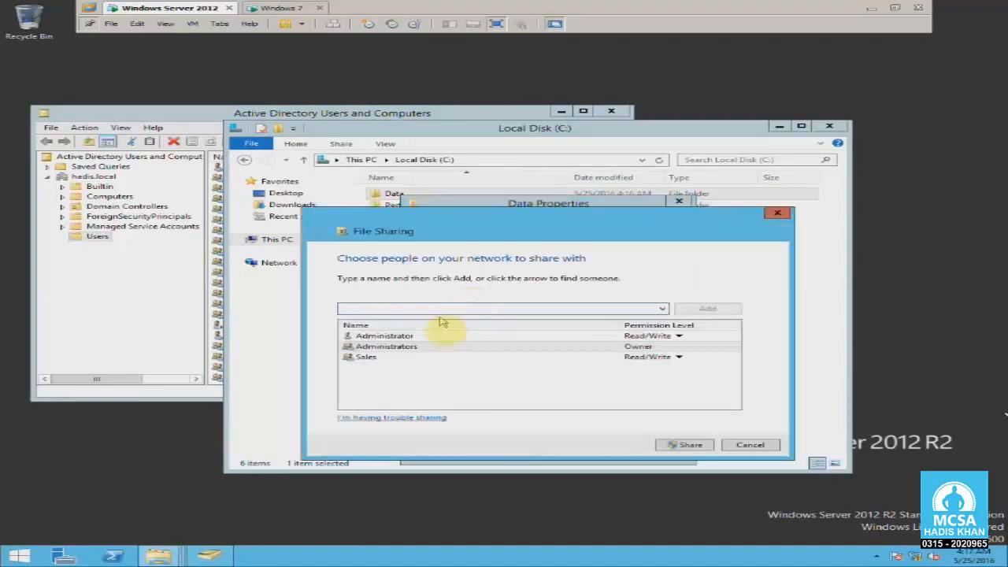
click(382, 362)
click(392, 375)
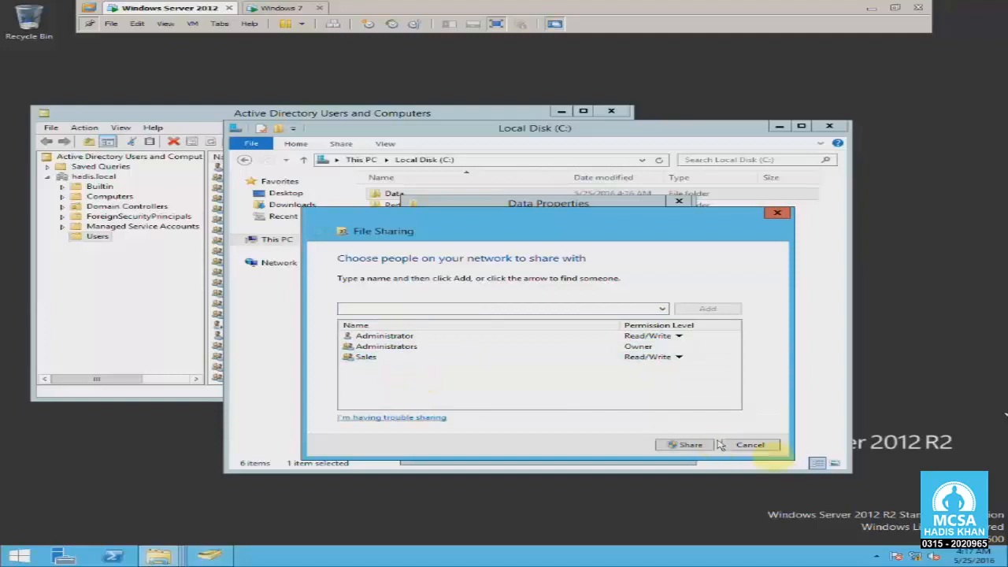
Cancel the sharing dialog, close properties, Local Disk and Active Directory, and refresh the desktop.
click(750, 444)
click(678, 201)
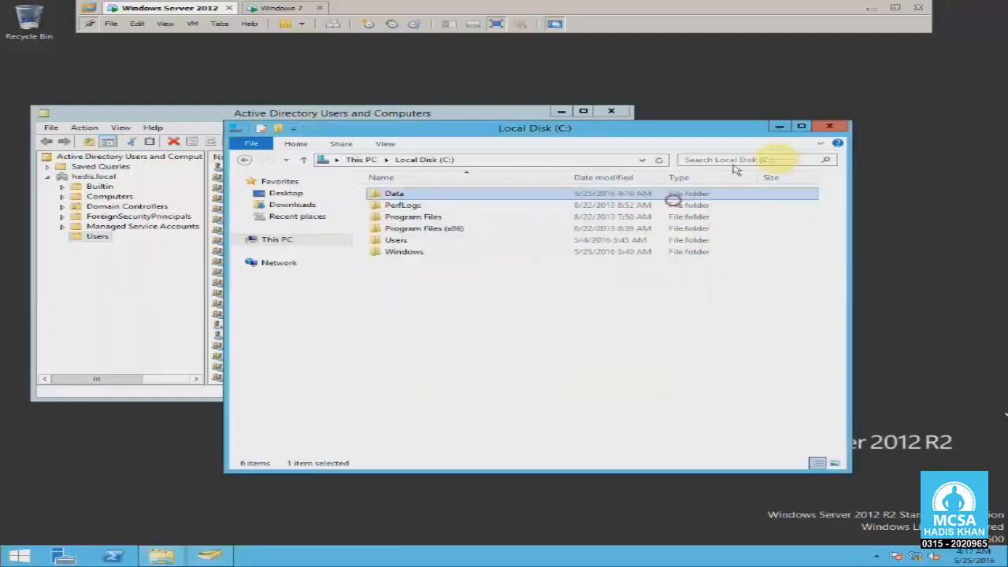
click(829, 126)
click(610, 110)
right_click(439, 149)
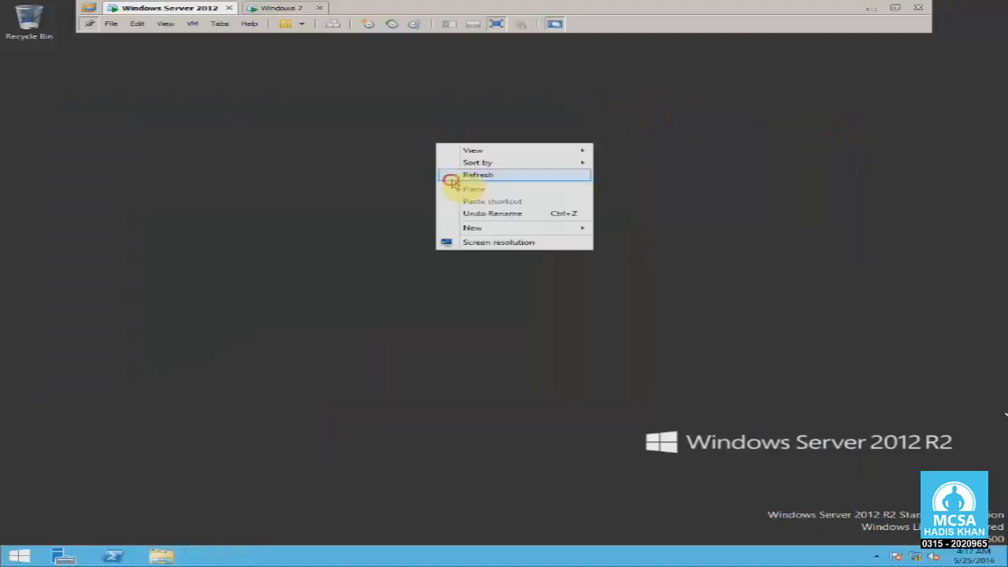
click(445, 174)
On Windows 7, log off and sign in as the non-Sales domain user with its password.
click(306, 16)
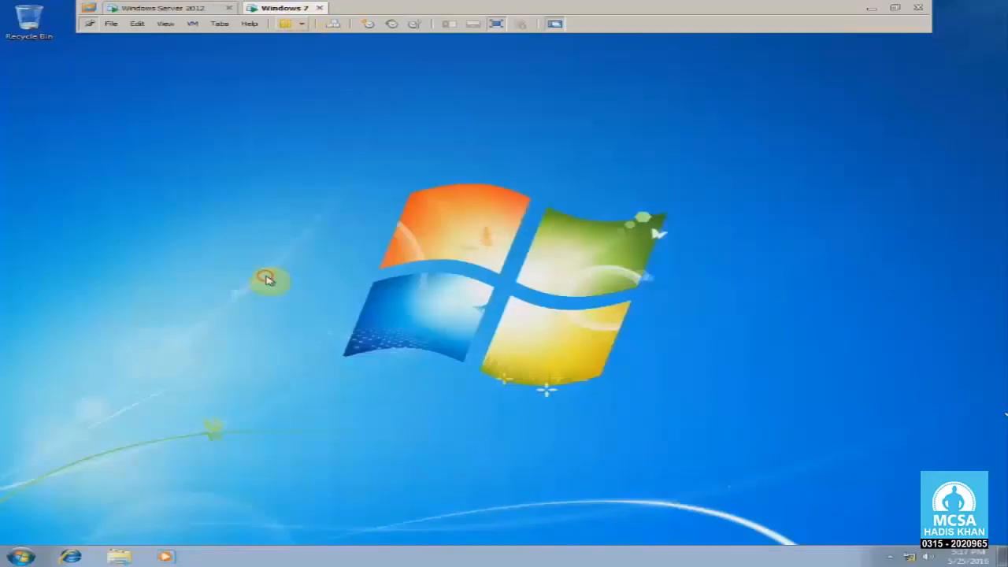
click(8, 557)
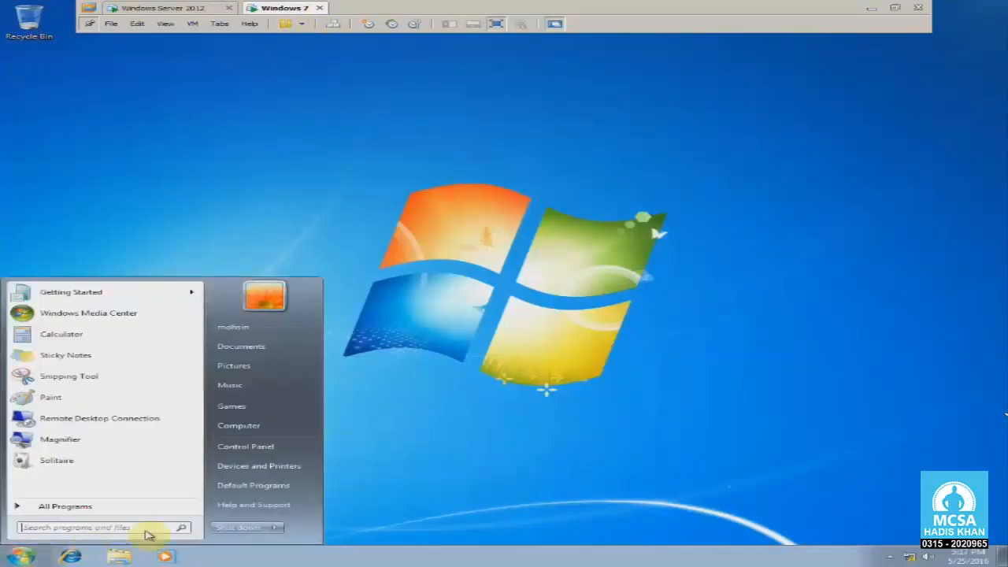
click(275, 526)
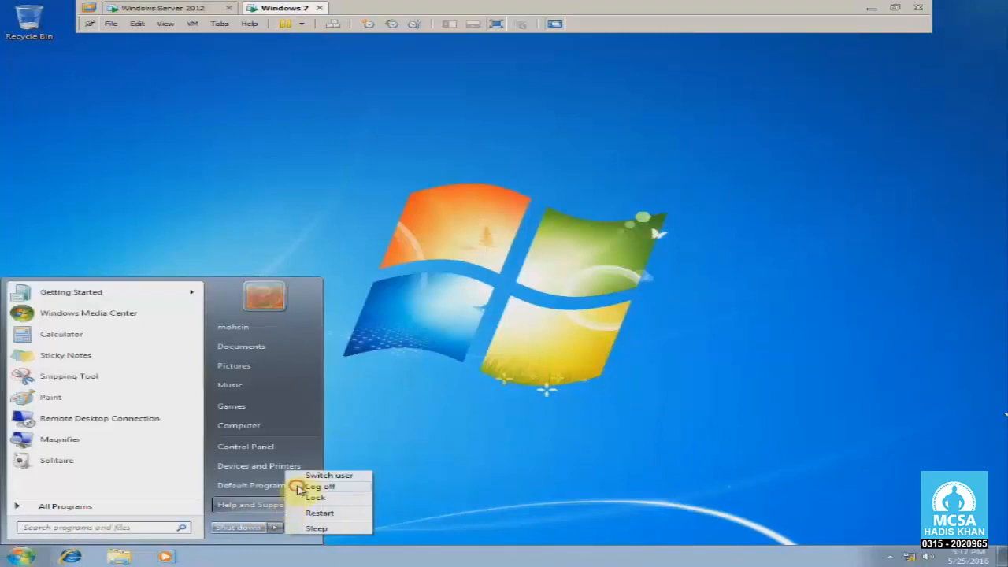
click(305, 486)
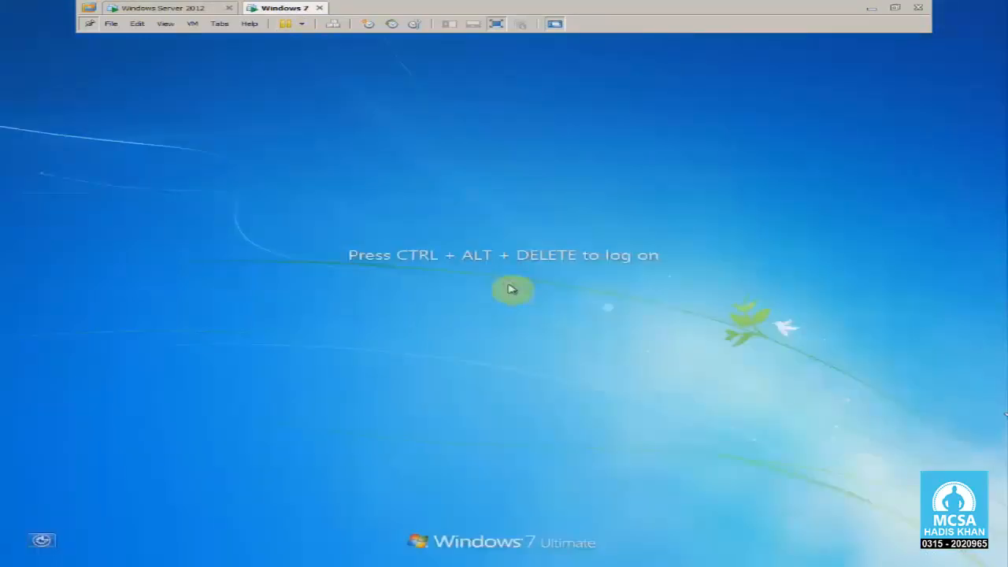
key(ctrl+alt+Insert)
click(512, 387)
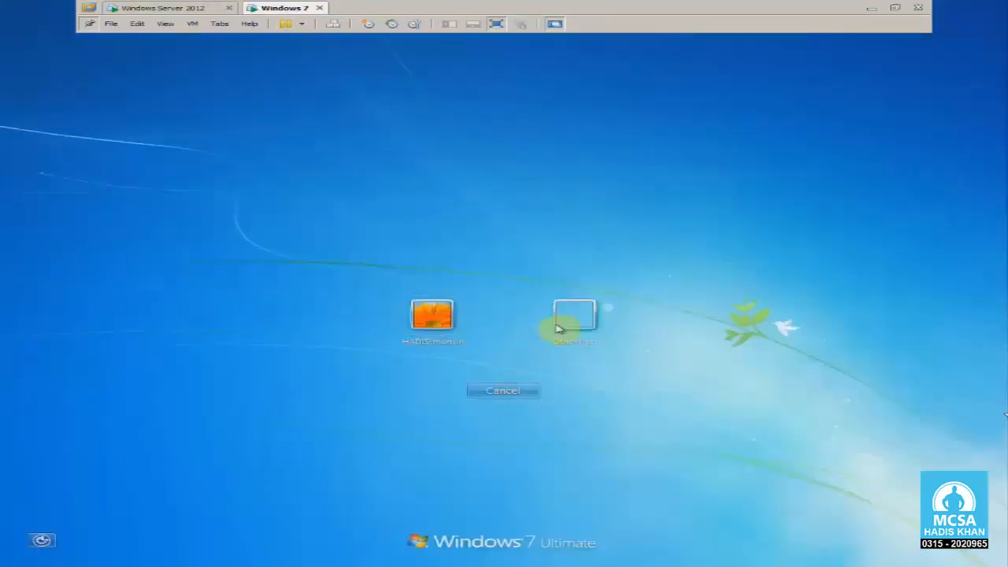
click(573, 315)
text(yasir)
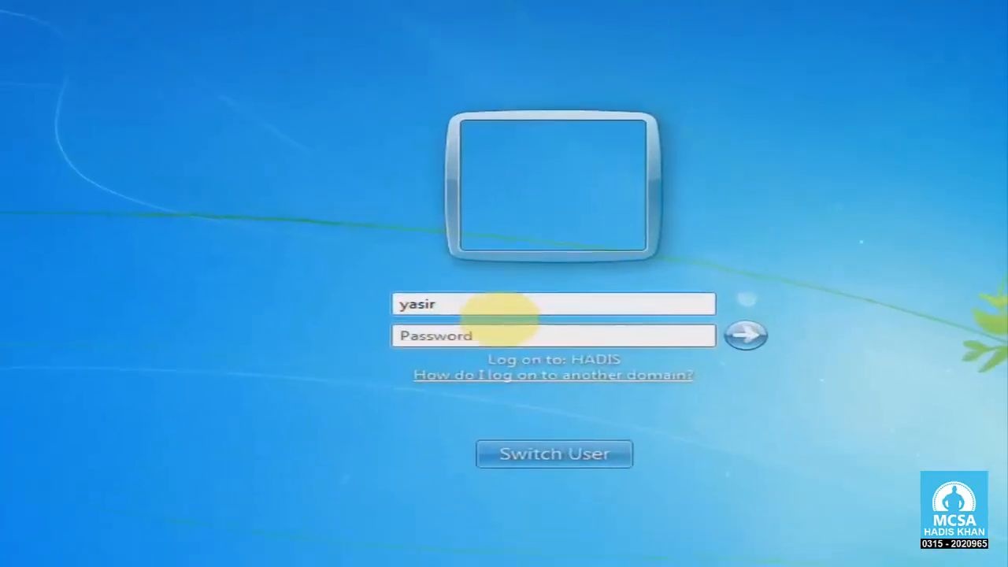
key(Tab)
text(******)
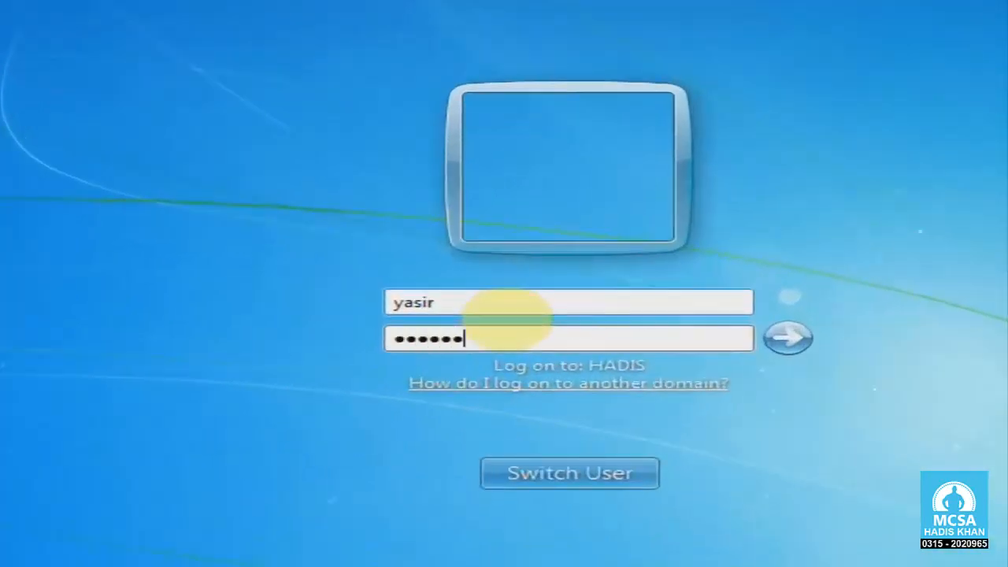
text(*)
key(Return)
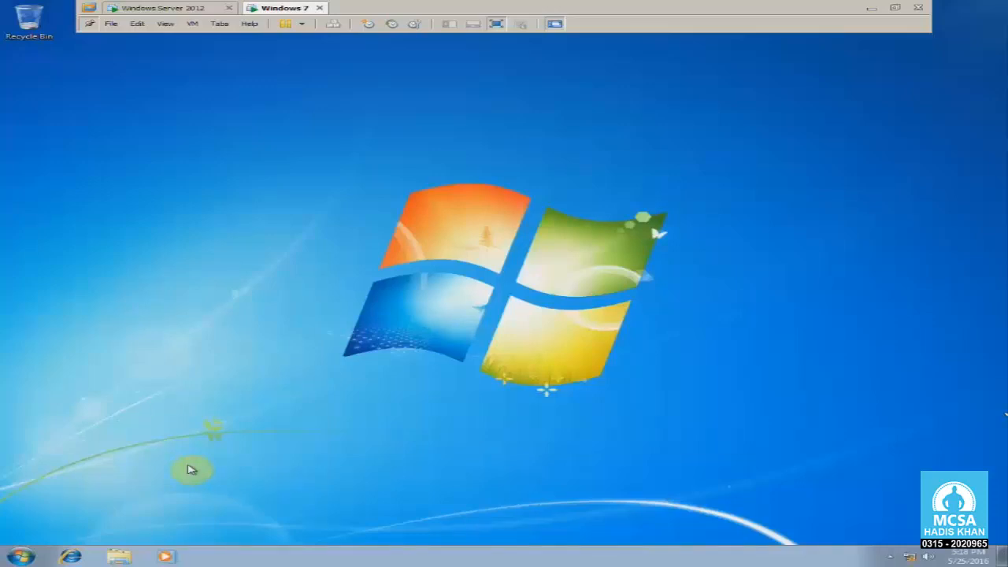
Open \\10.0.0.10 via Run, try the Data share, and dismiss the access-denied Network Error.
key(super+r)
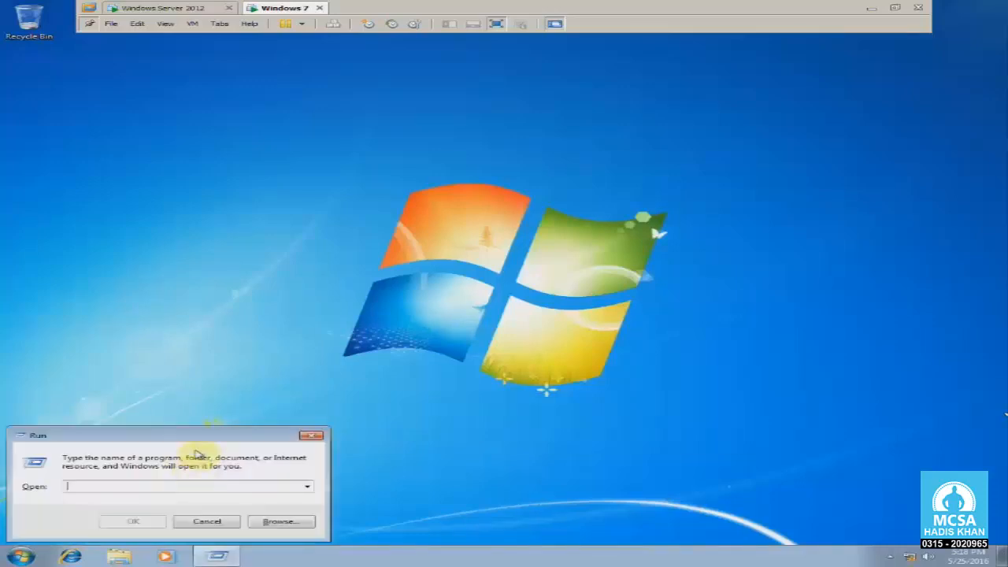
drag(203, 437, 226, 414)
text(\\)
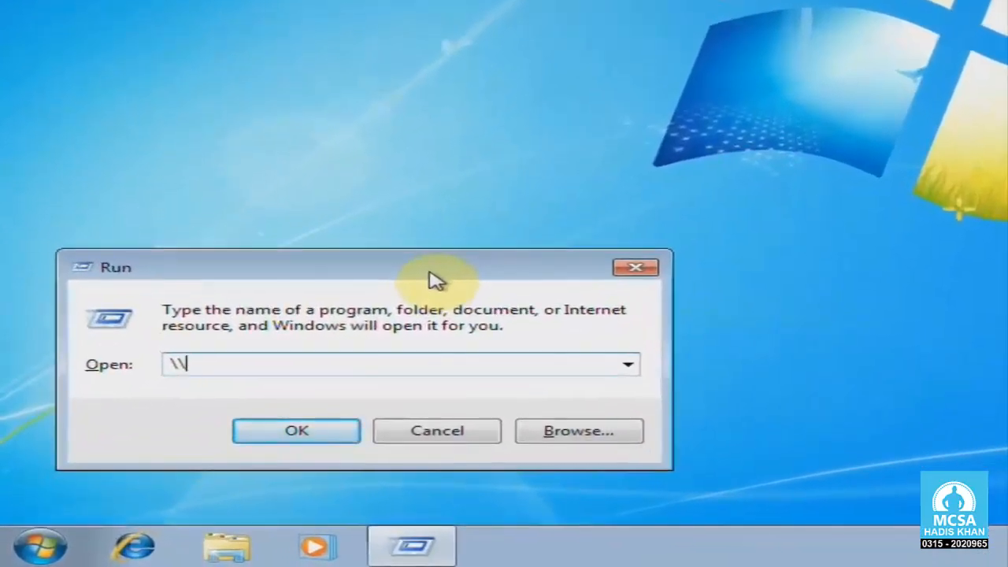
text(10.0.0.1)
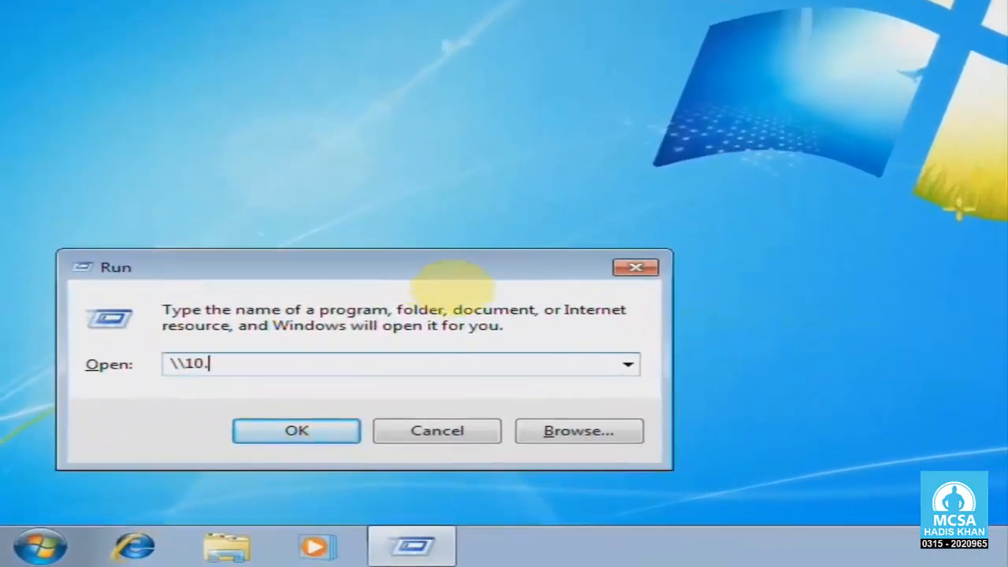
text(0)
key(Return)
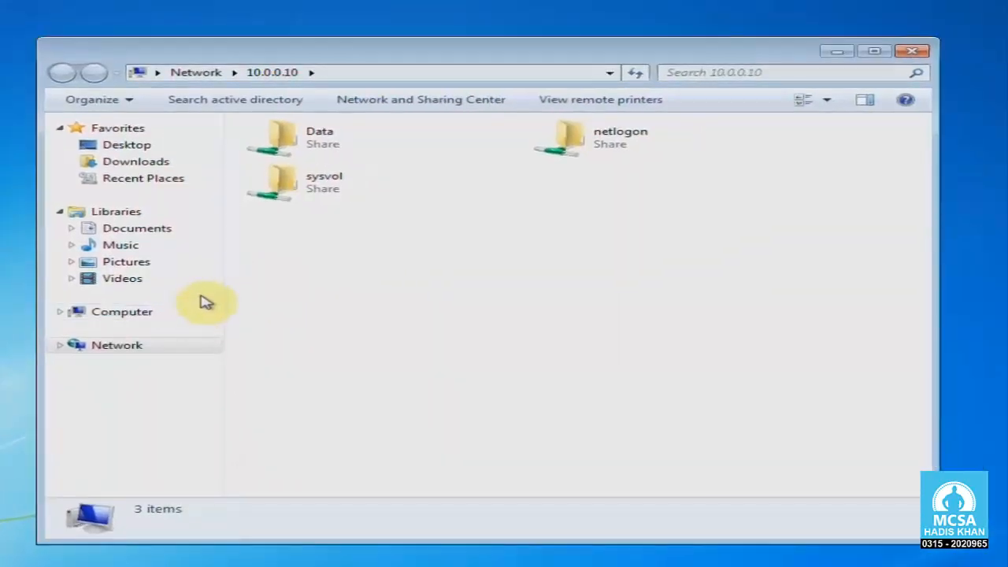
drag(296, 55, 286, 68)
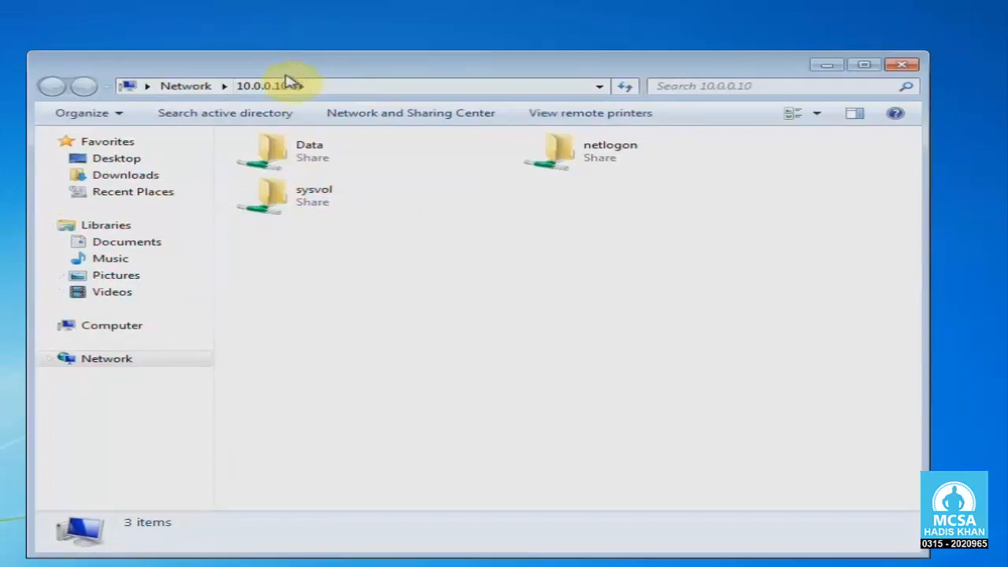
double_click(275, 149)
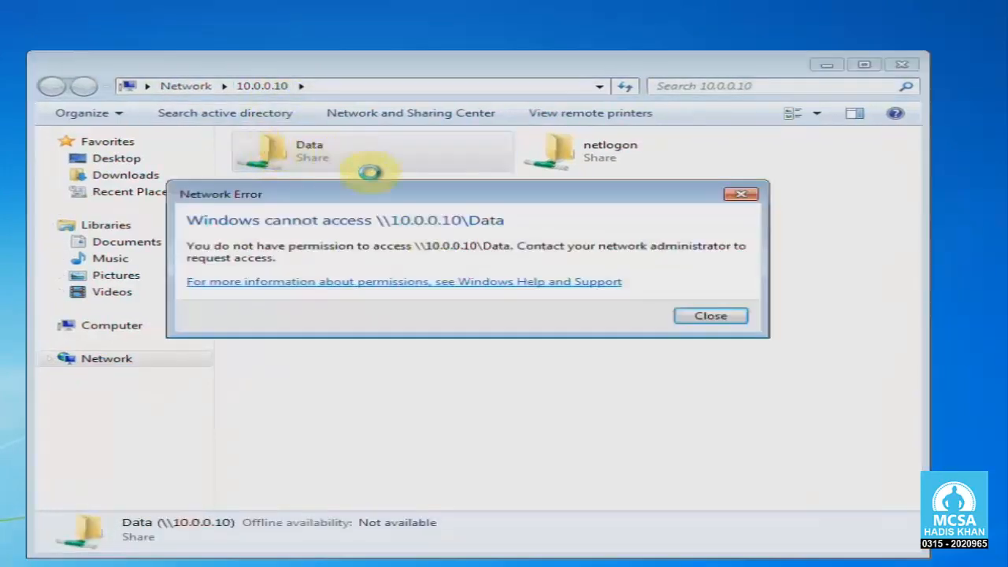
drag(400, 194, 476, 271)
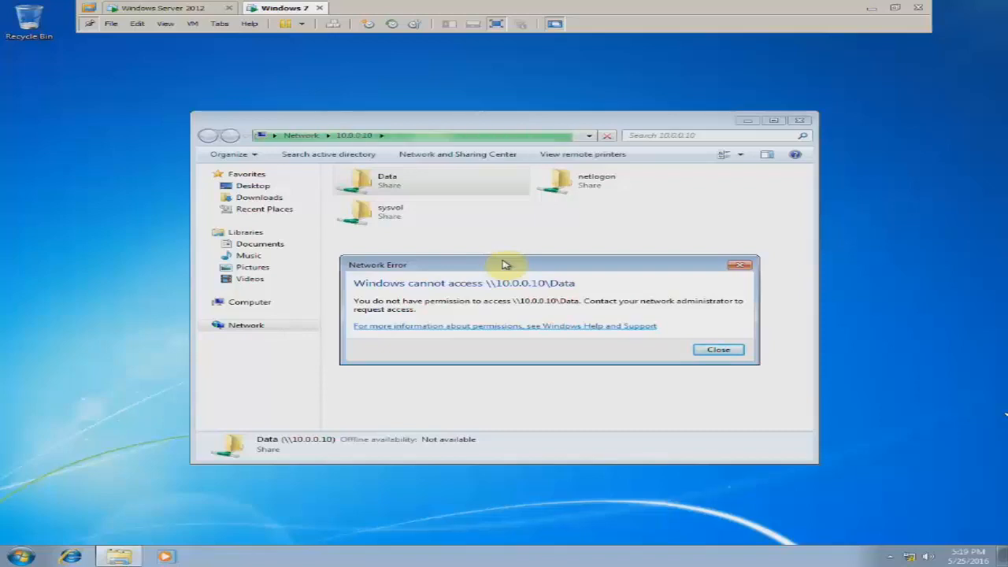
click(740, 265)
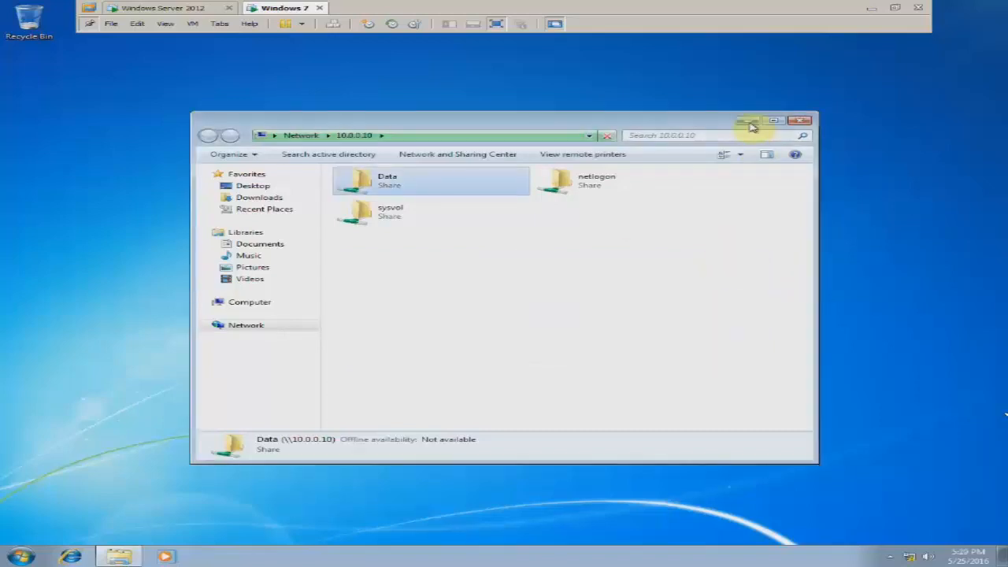